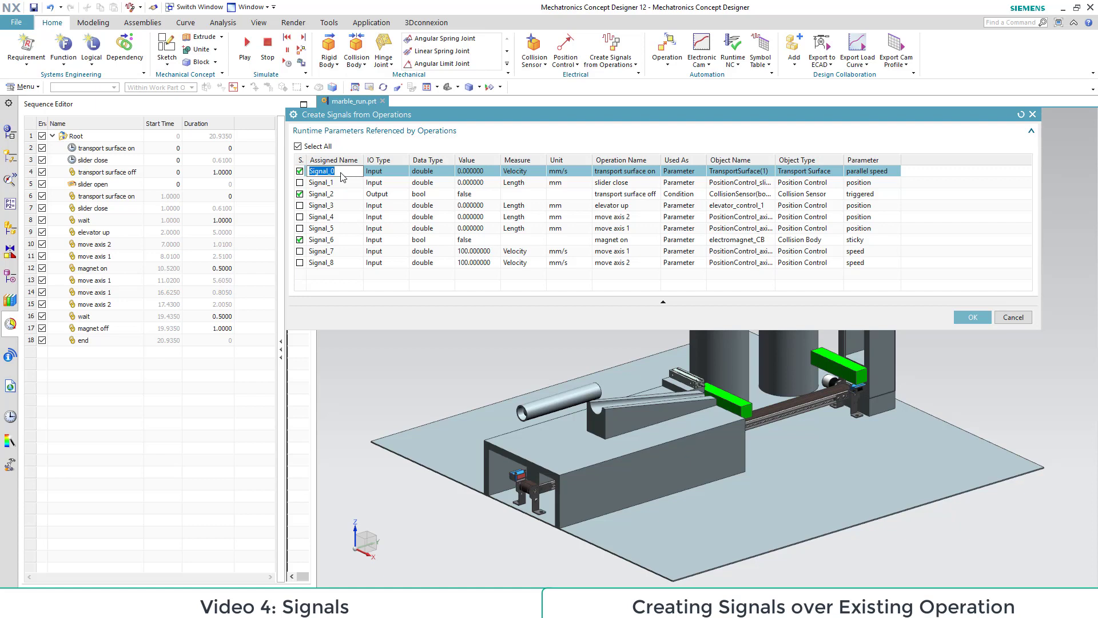
# Step: Name the transport surface's parallel speed signal IN_transport_speed and the collision sensor's triggered signal OUT_sensor_gate
pyautogui.press('BackSpace')
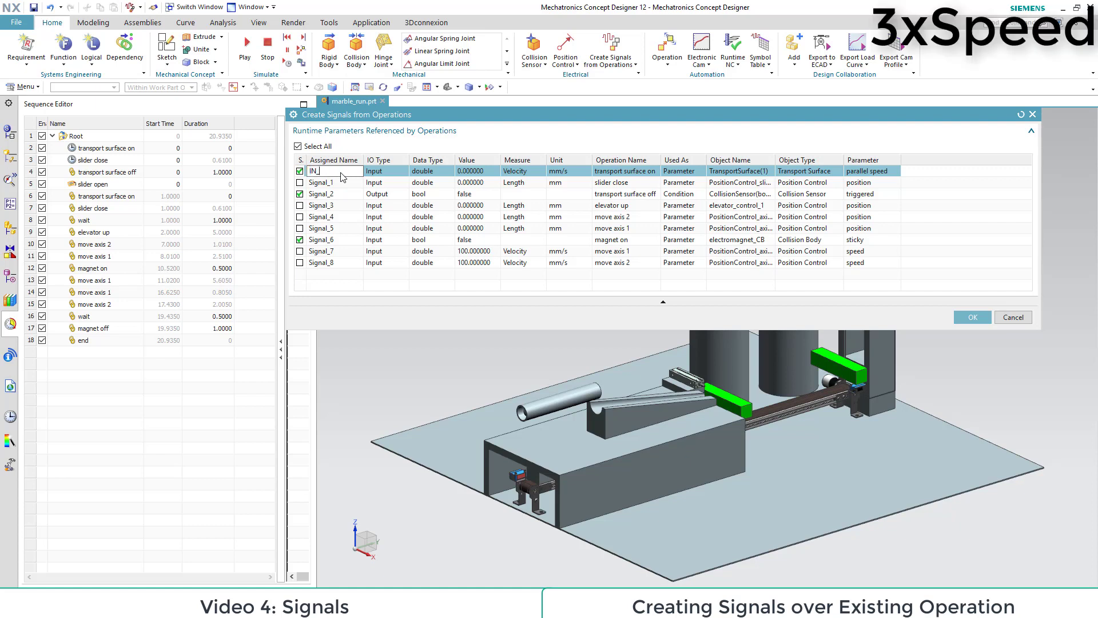
pyautogui.write('IN_transport_speed')
pyautogui.click(333, 194)
pyautogui.click(335, 195)
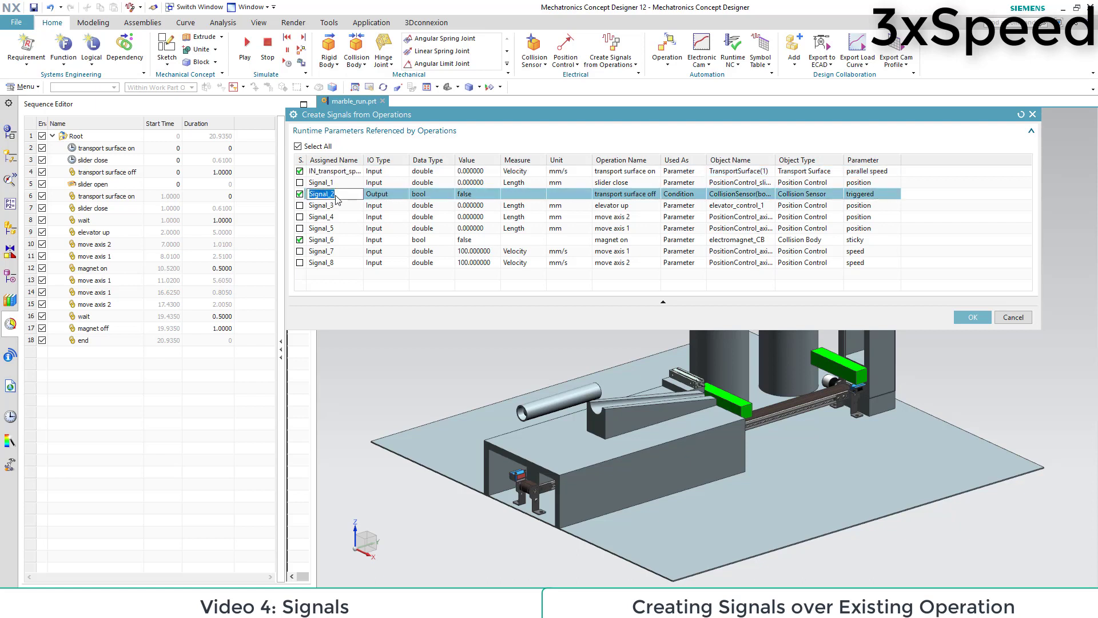
pyautogui.write('OUT_sensor_gate')
# Step: Name the electromagnet's sticky signal IN_magnet_on and create the selected signals from the operations
pyautogui.click(343, 239)
pyautogui.click(346, 245)
pyautogui.write('IN_')
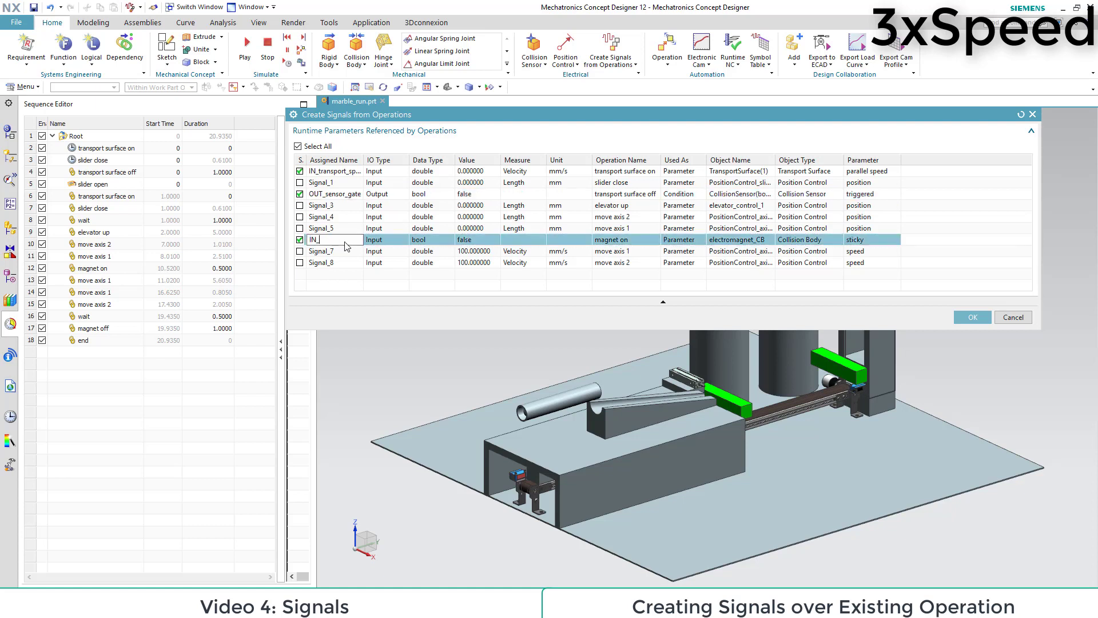
pyautogui.write('magnet_on')
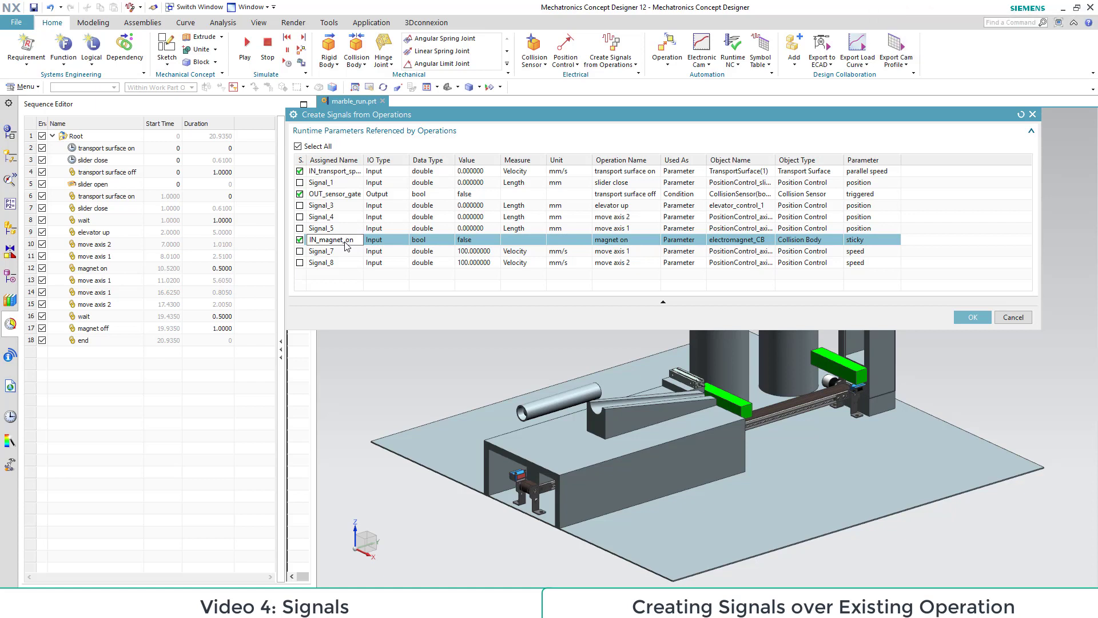
pyautogui.click(972, 317)
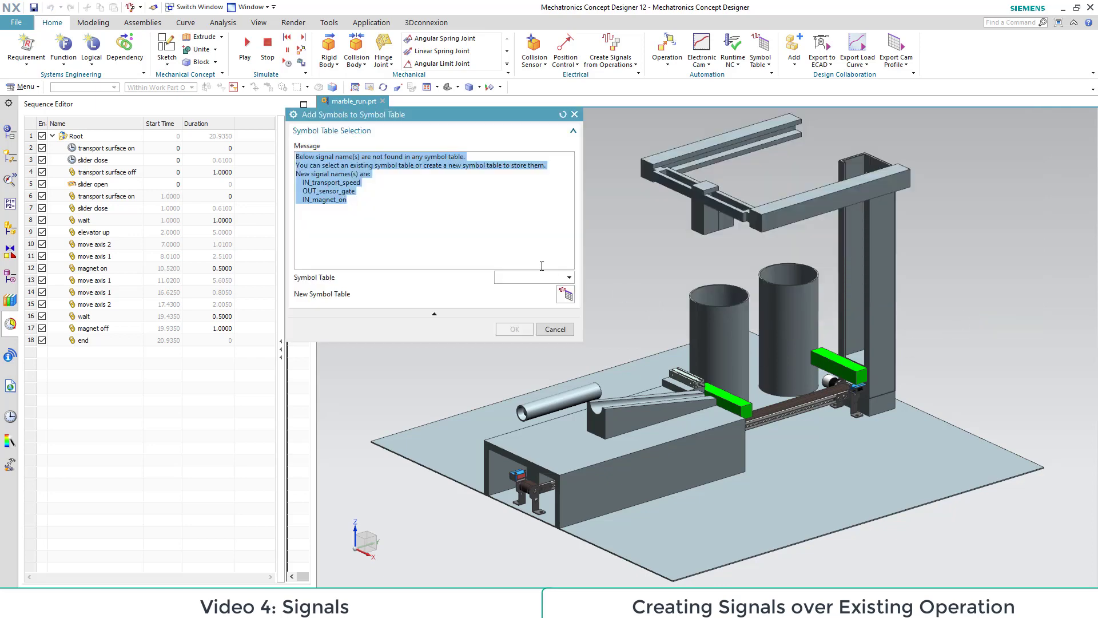
# Step: Create a new symbol table with the default name SymbolTable(1) and store the new signals in it
pyautogui.click(565, 294)
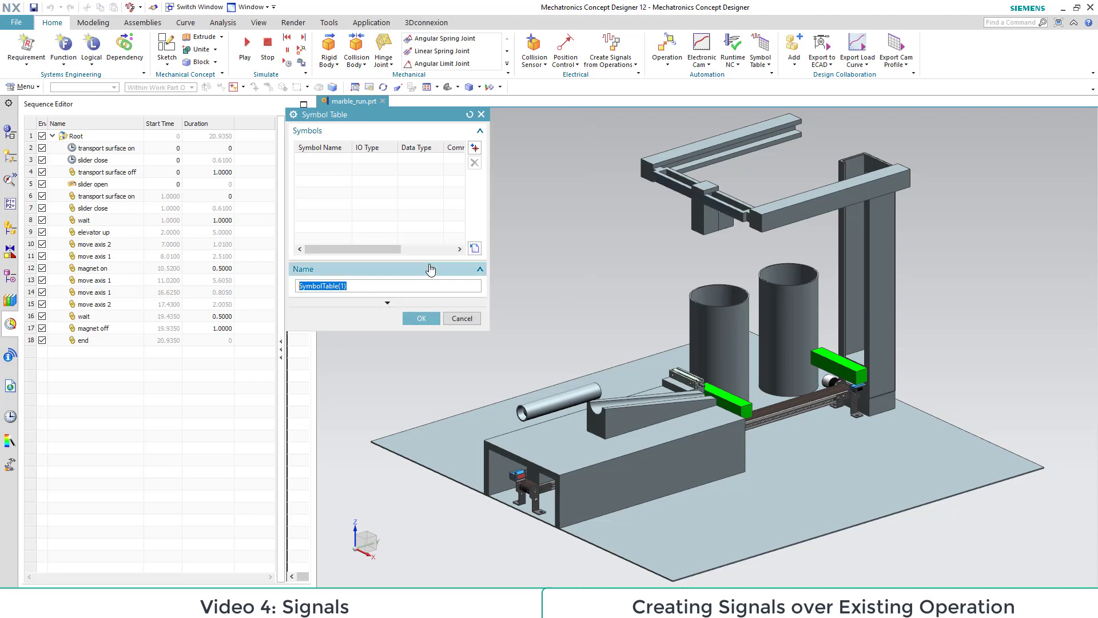
pyautogui.click(390, 286)
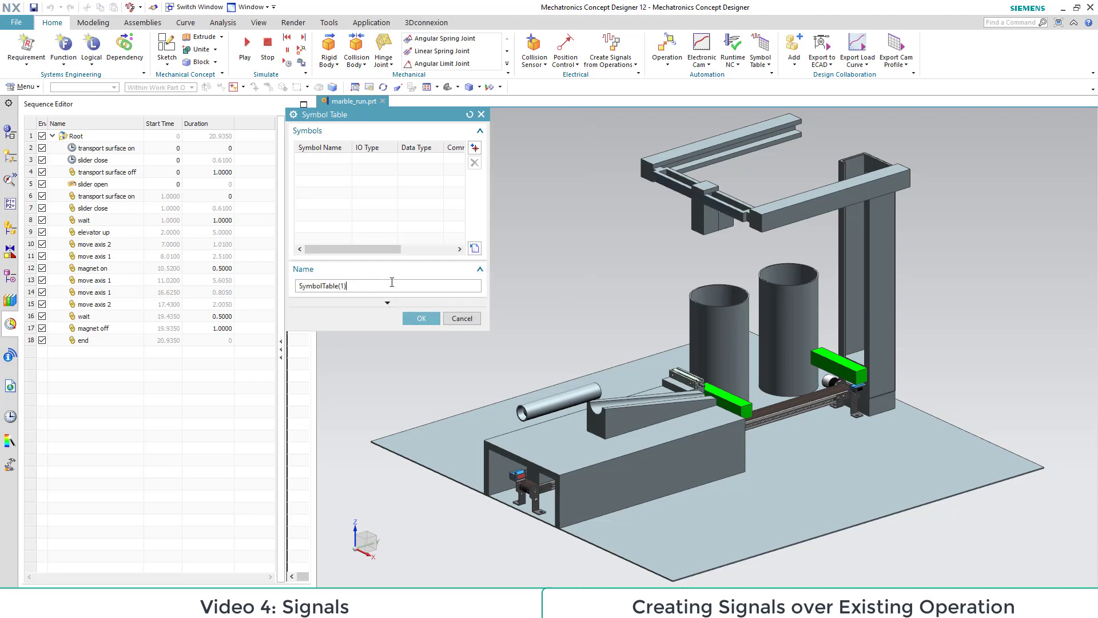
pyautogui.click(427, 319)
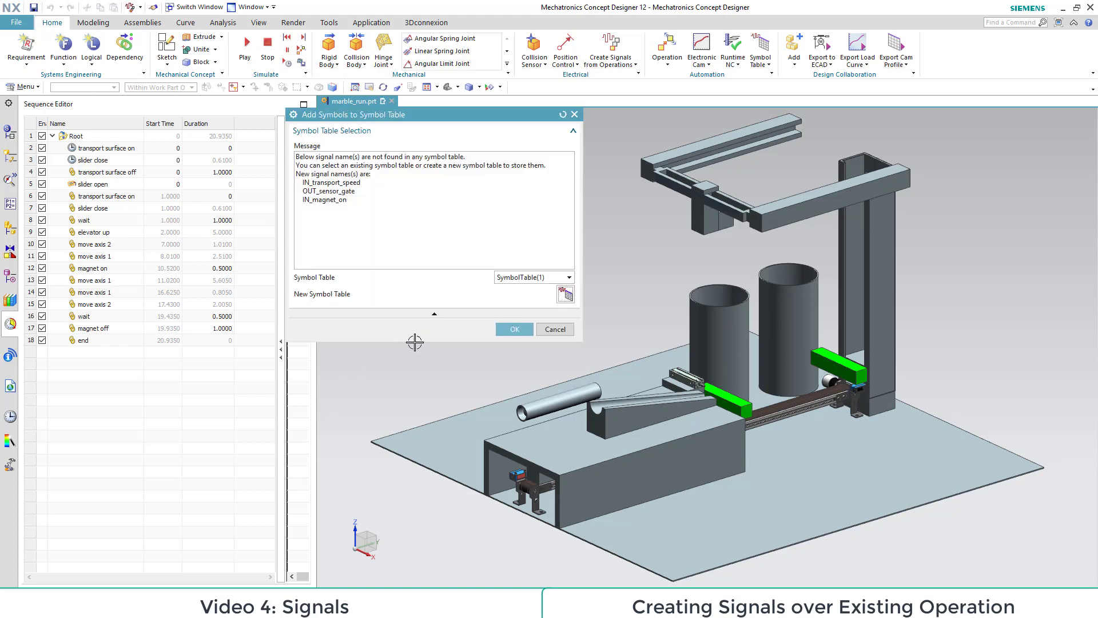
pyautogui.click(512, 330)
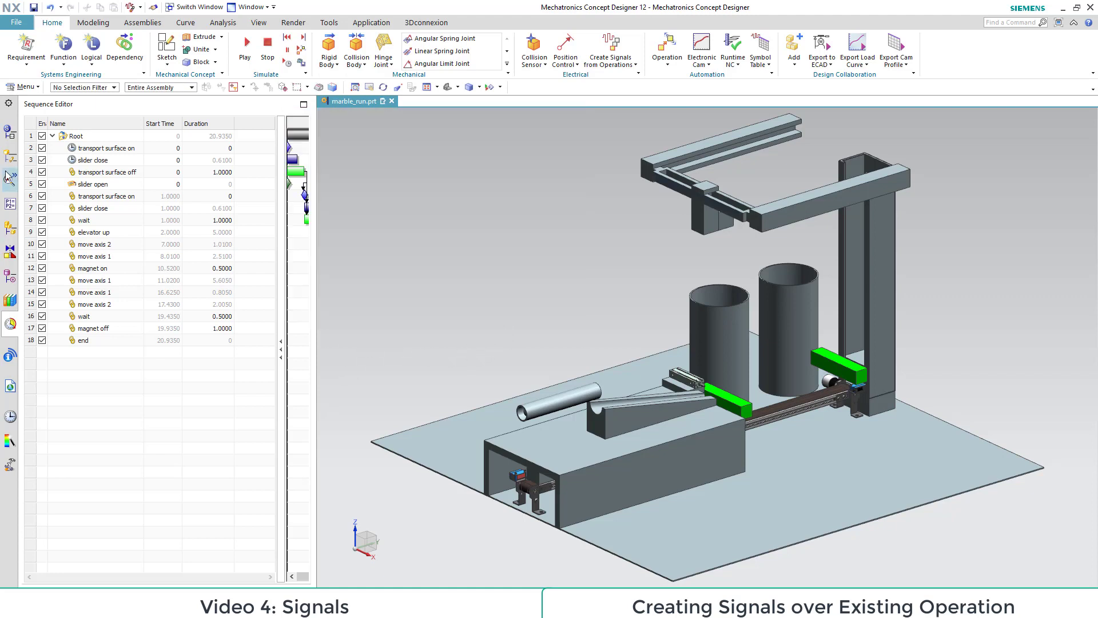
# Step: Disable all operations under Root in the sequence and bring up the Signals group in the Physics Navigator
pyautogui.click(43, 137)
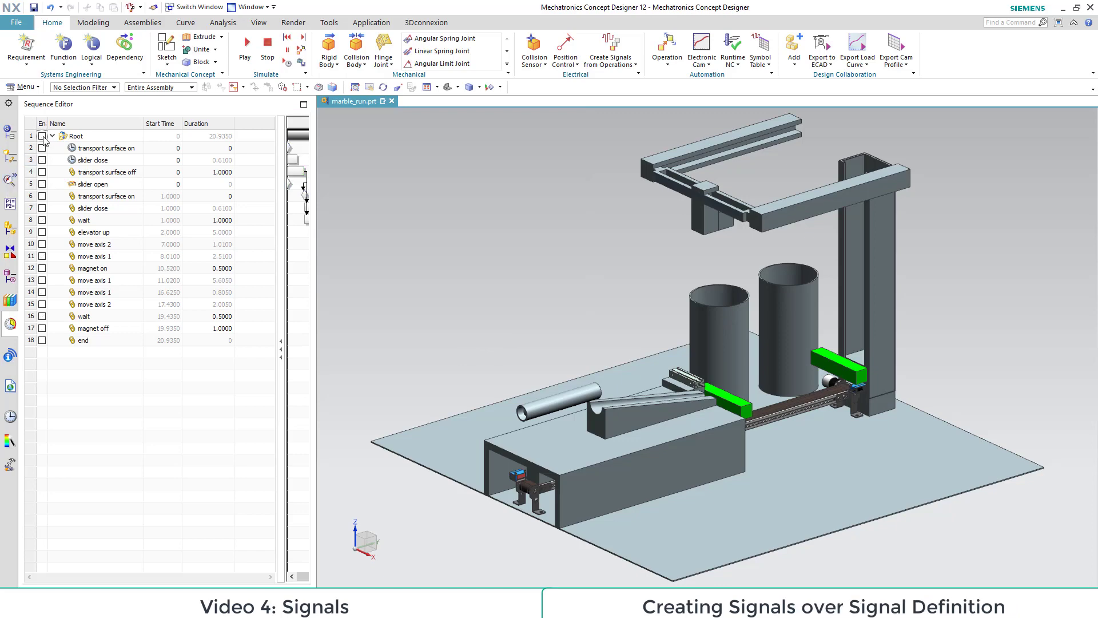
pyautogui.click(10, 156)
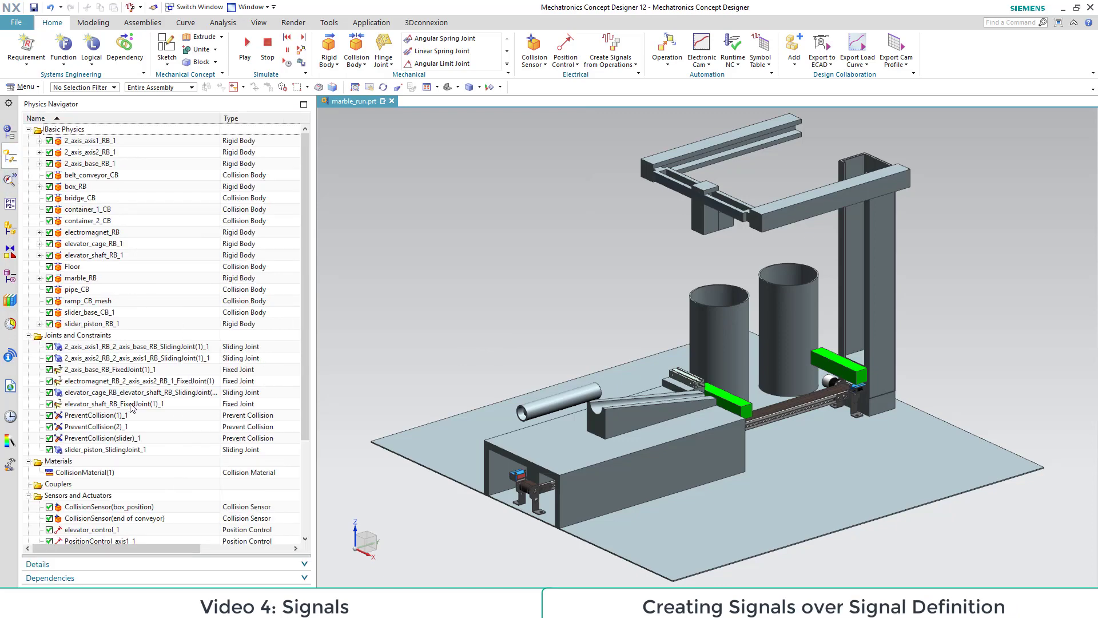
pyautogui.scroll(-4, 131, 407)
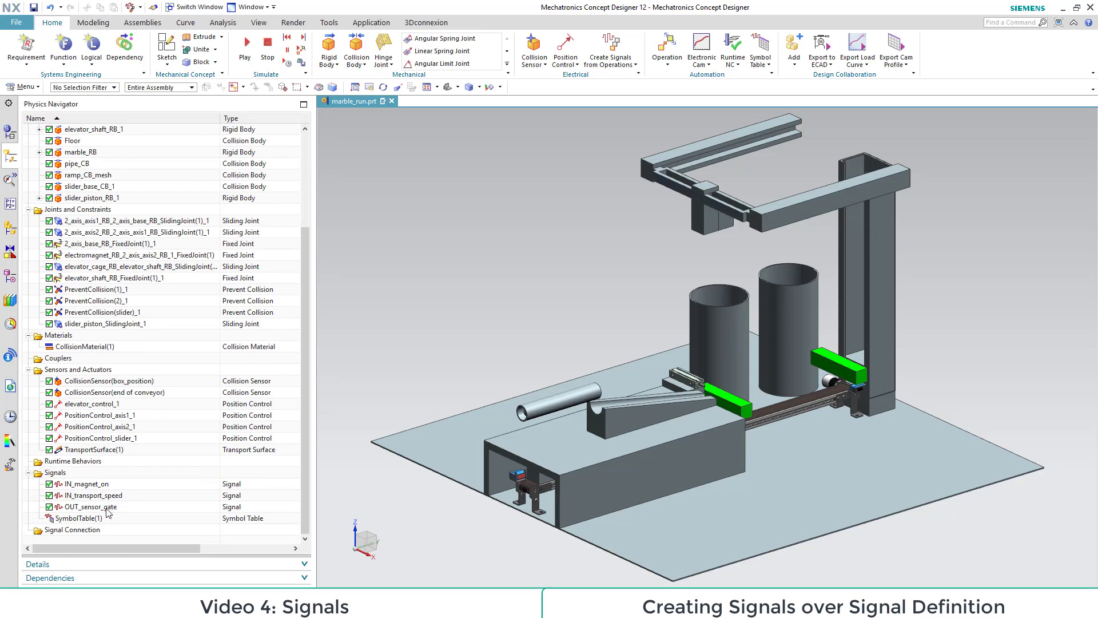
# Step: Start a new signal without a runtime parameter connection, with IO type Input and data type double
pyautogui.click(637, 65)
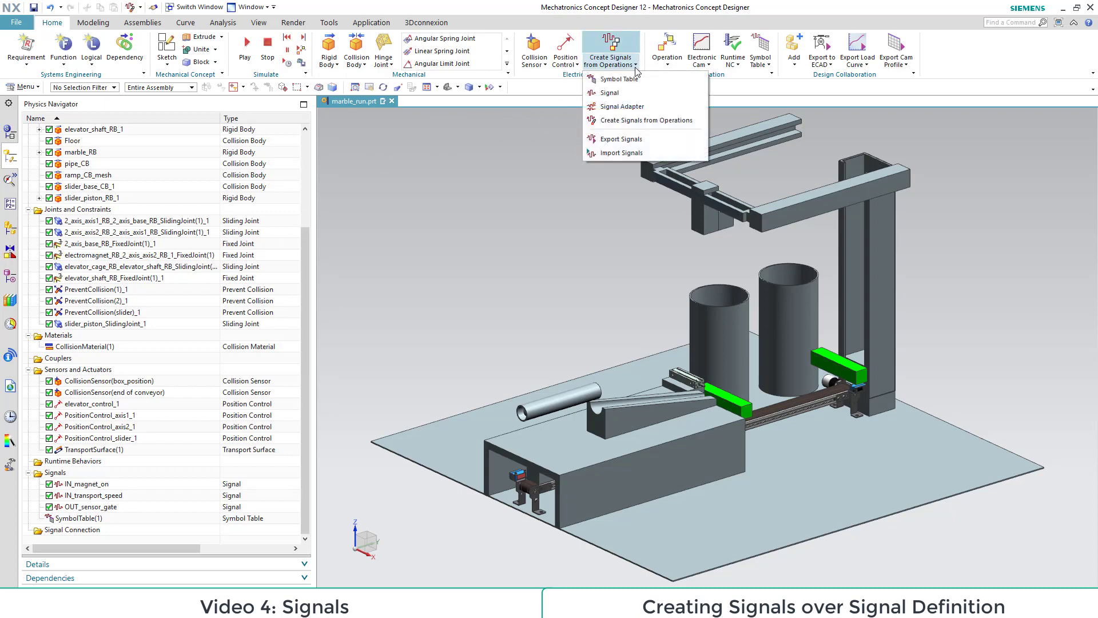
pyautogui.click(622, 95)
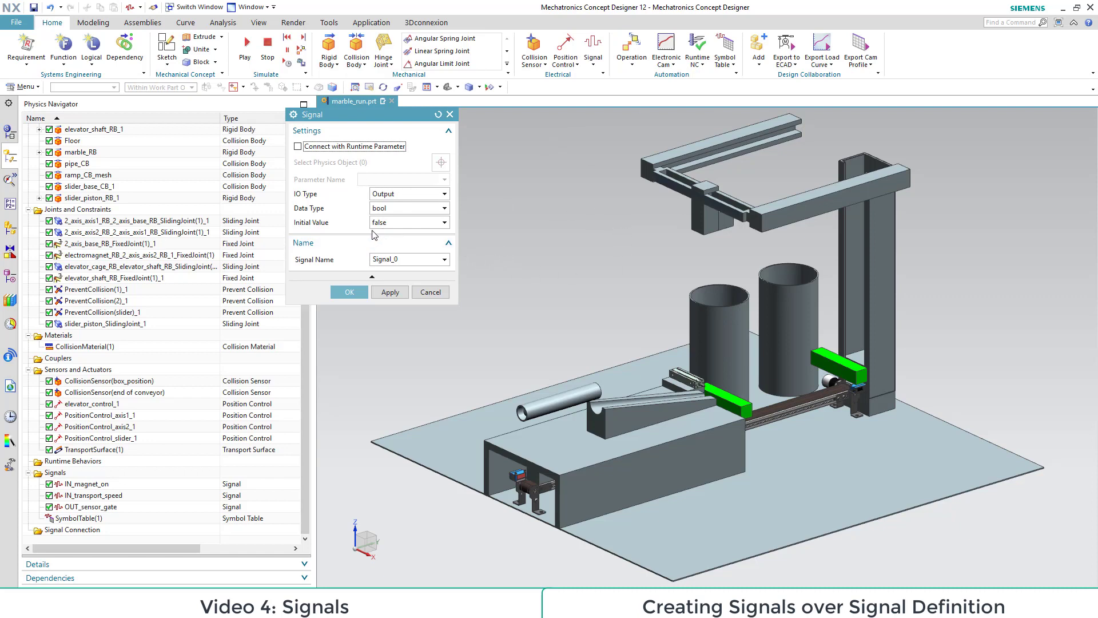
pyautogui.click(429, 195)
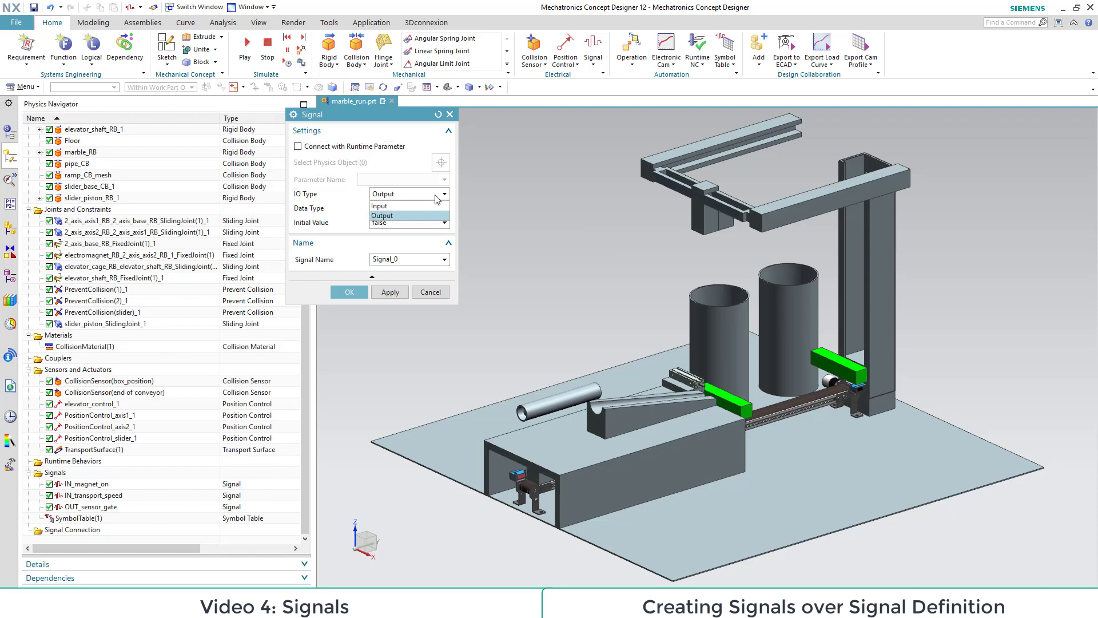
pyautogui.click(422, 205)
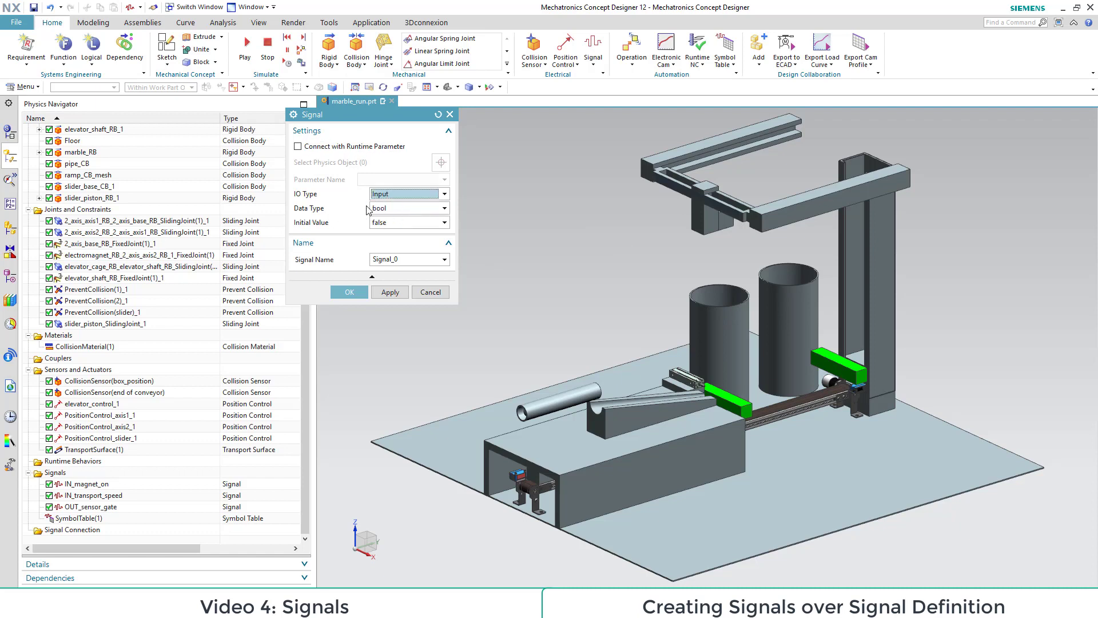
pyautogui.click(417, 210)
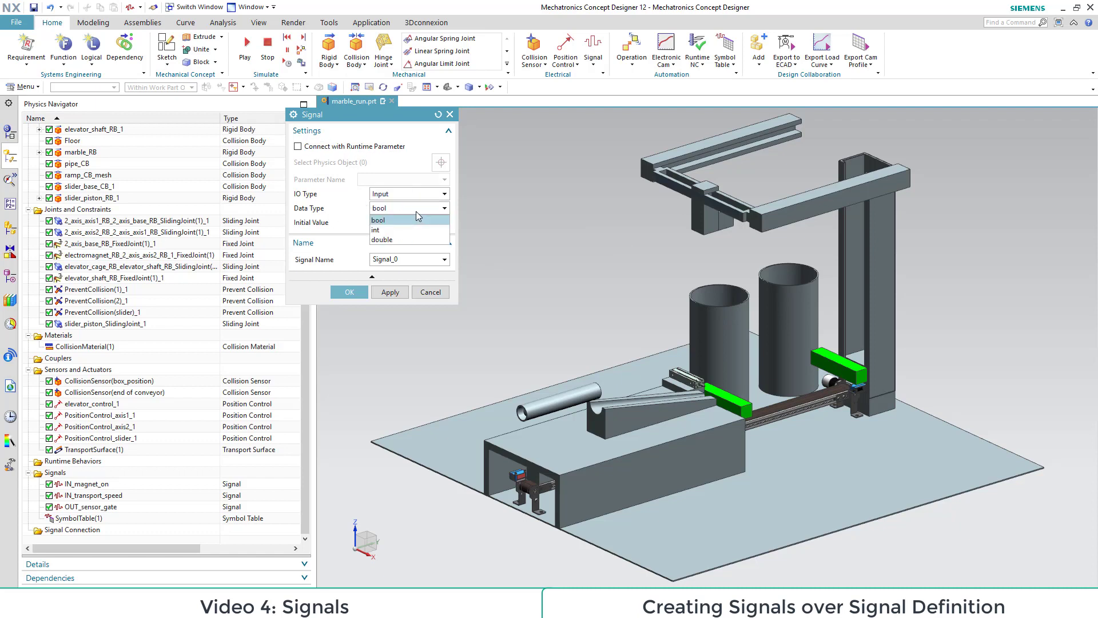
pyautogui.click(397, 238)
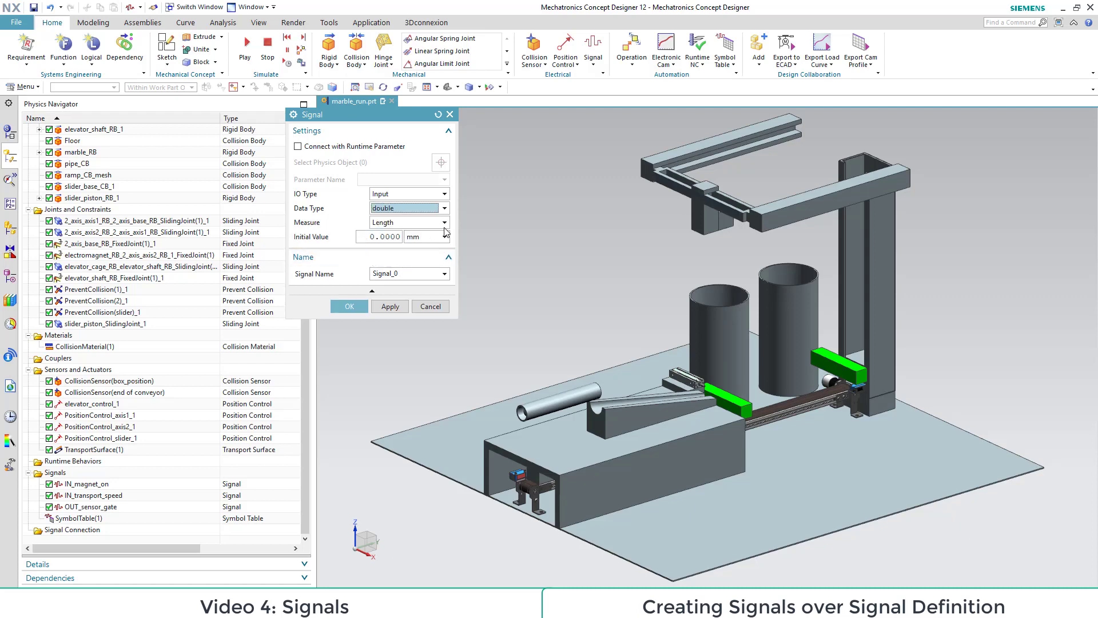
# Step: Name the signal IN_slider_pos, create it and add it to SymbolTable(1)
pyautogui.click(410, 274)
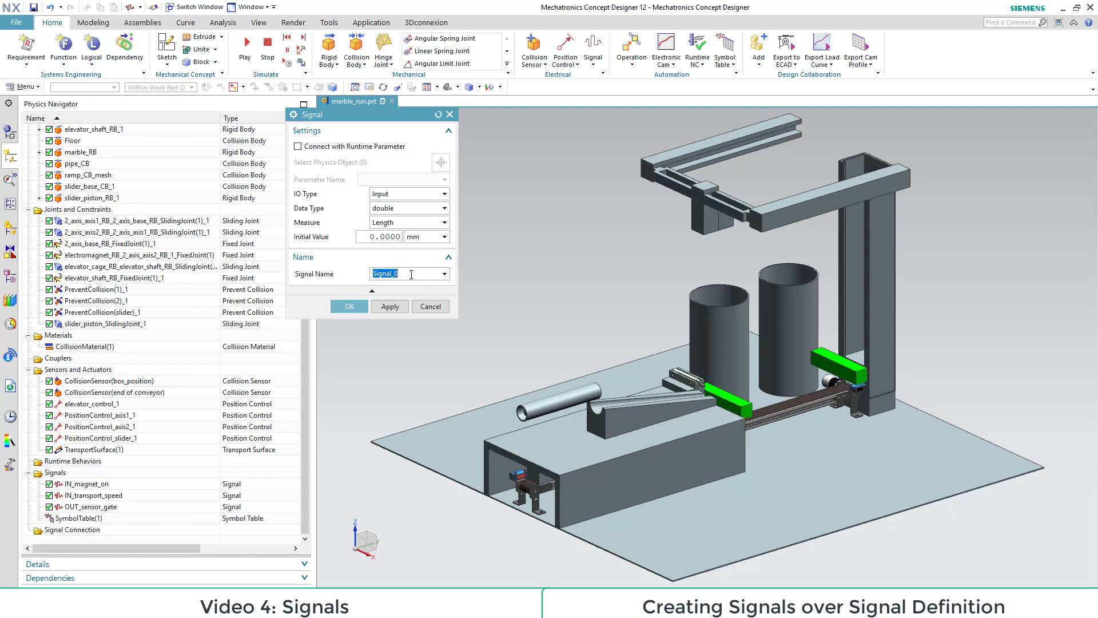
pyautogui.write('IN_slider_pos')
pyautogui.click(353, 307)
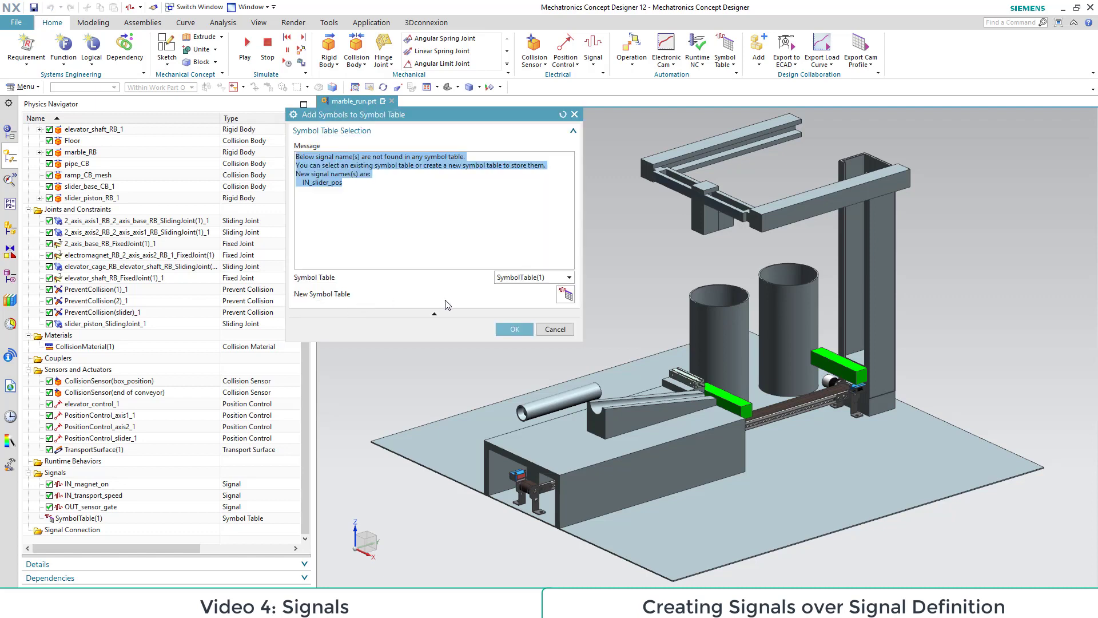
pyautogui.click(453, 332)
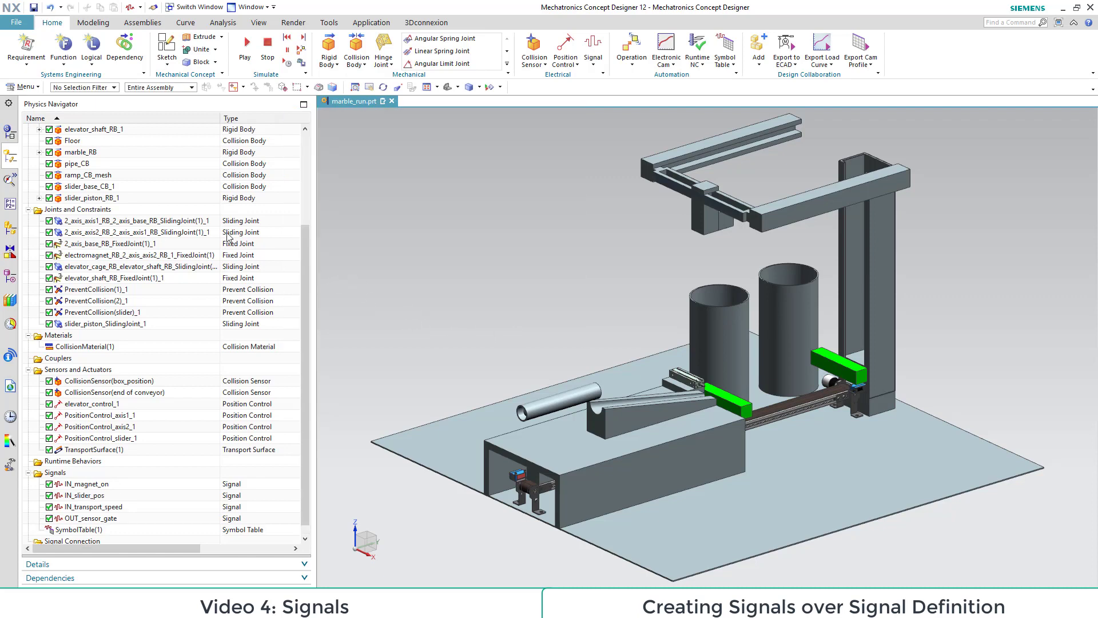
# Step: Start a new runtime expression that assigns the position property of the slider's position control
pyautogui.click(12, 203)
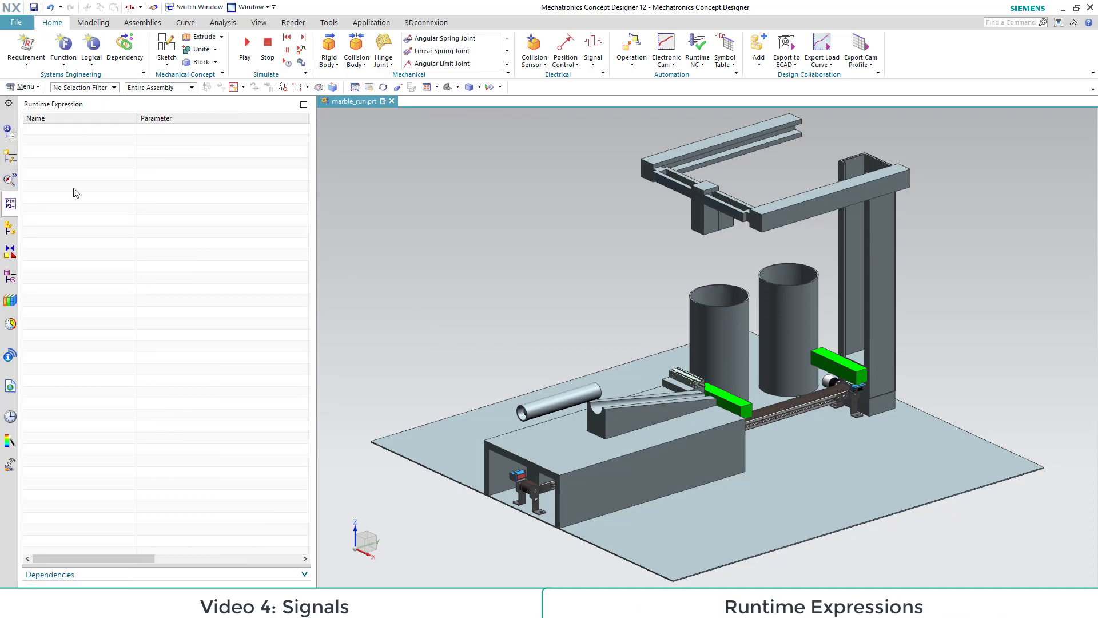
pyautogui.rightClick(101, 182)
pyautogui.click(136, 221)
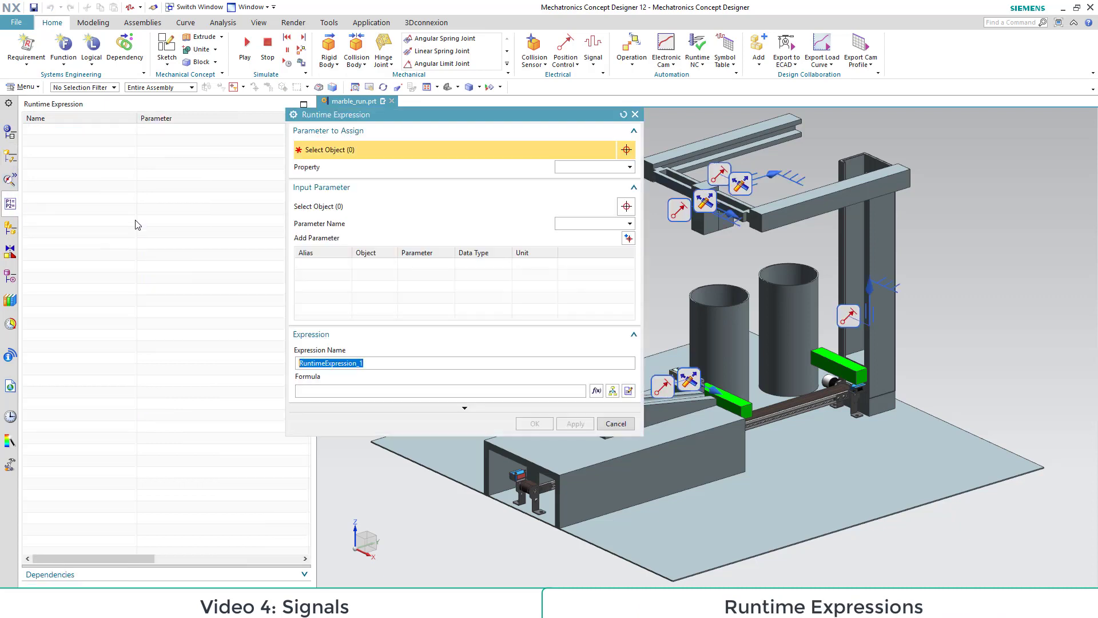
pyautogui.moveTo(371, 117); pyautogui.dragTo(196, 167)
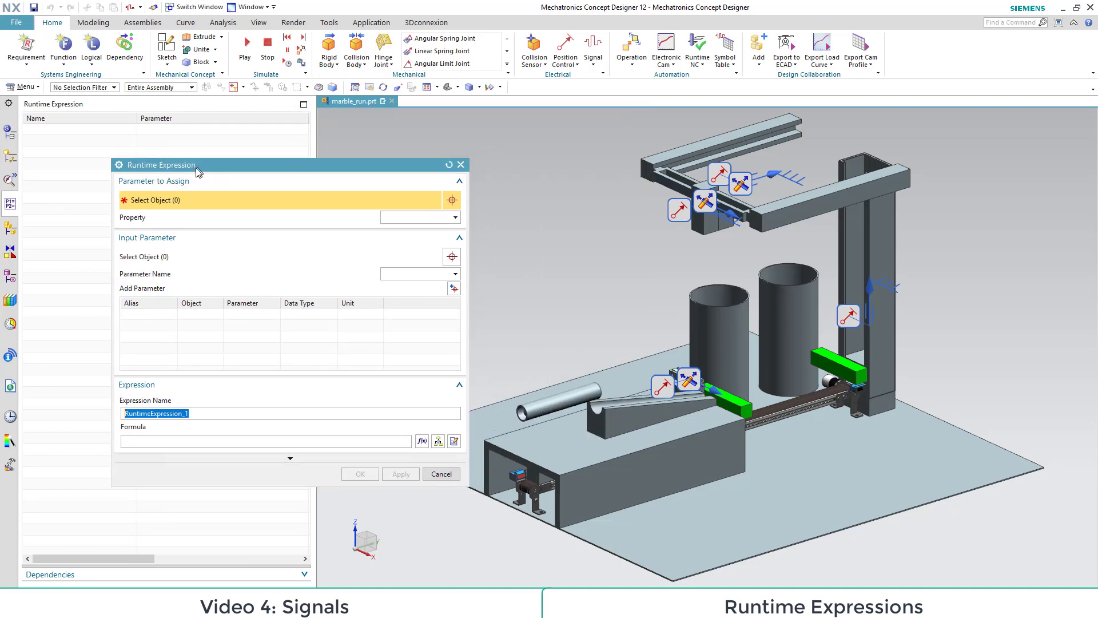
pyautogui.click(661, 386)
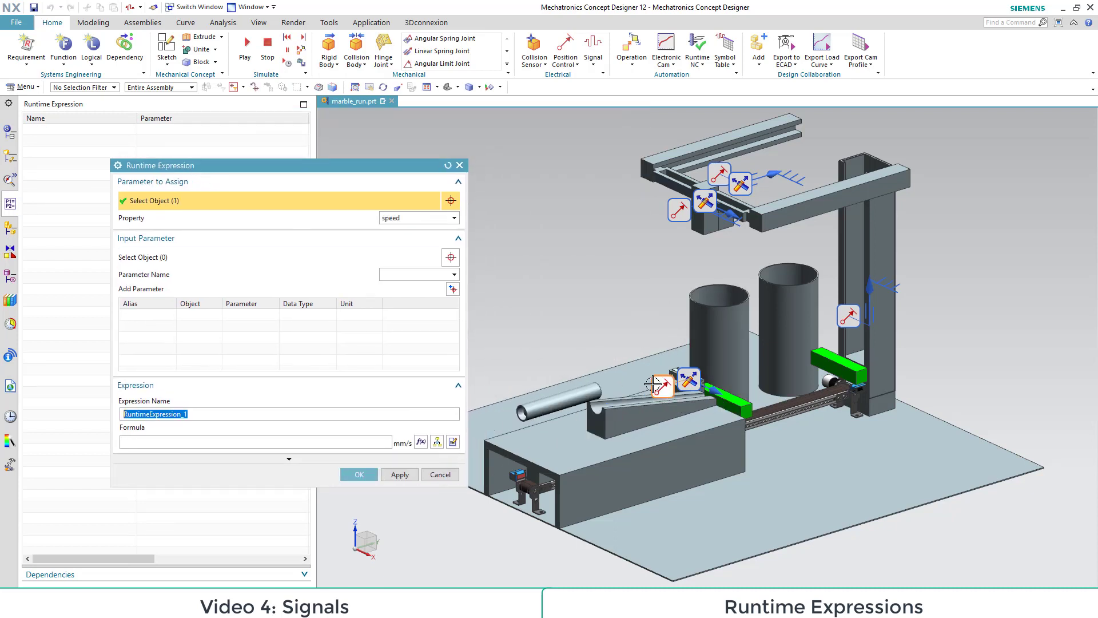
pyautogui.click(435, 218)
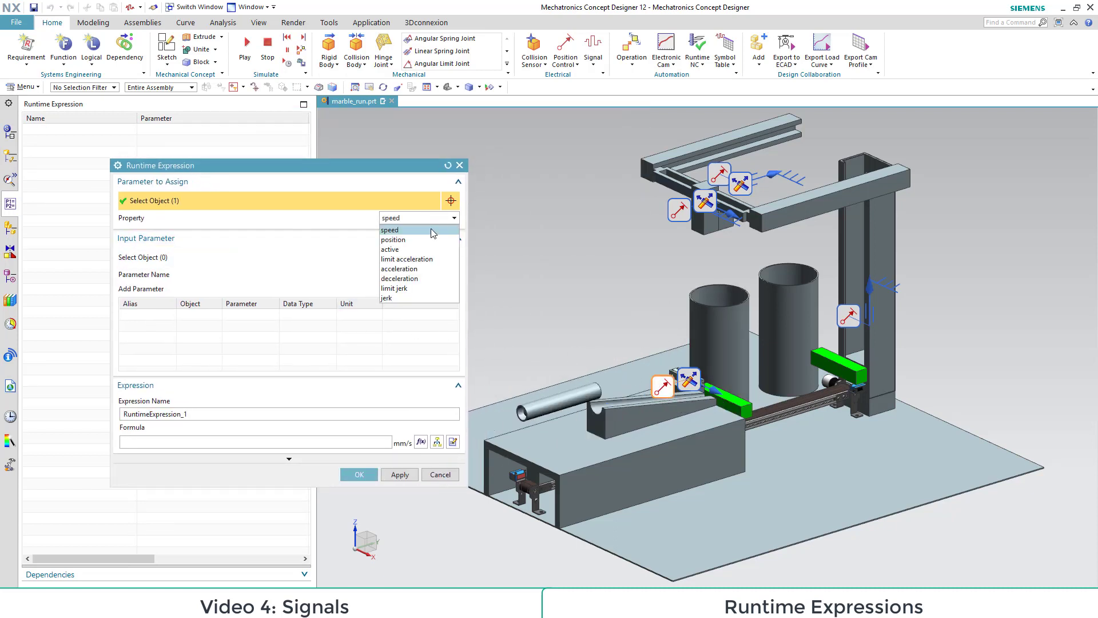
pyautogui.click(423, 238)
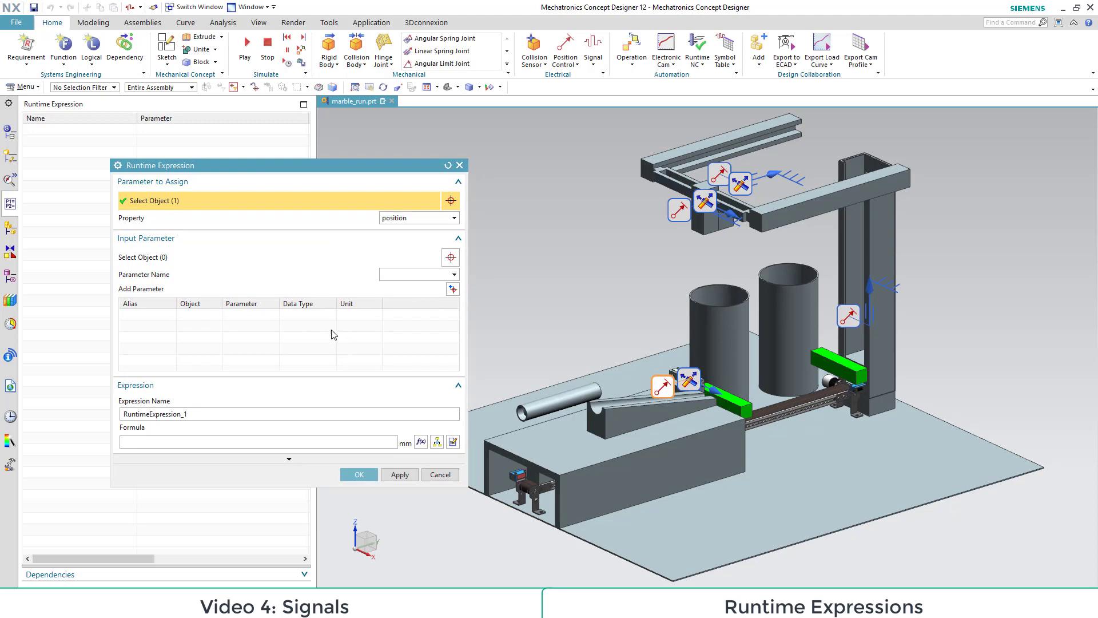
# Step: Add the value of the IN_slider_pos signal as an input parameter of the runtime expression
pyautogui.click(451, 258)
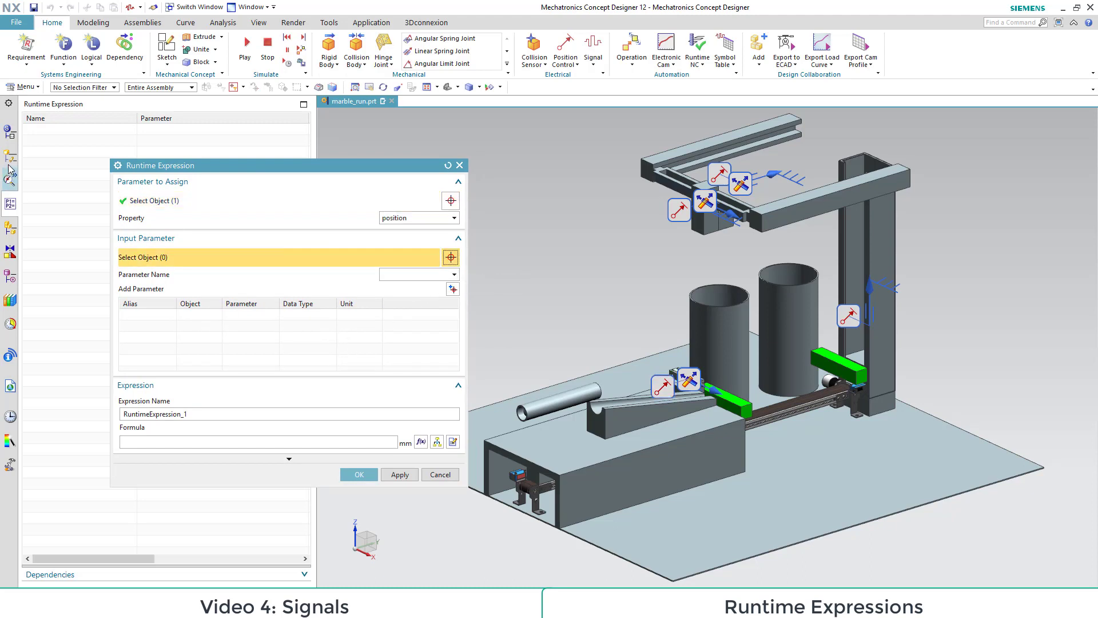
pyautogui.click(9, 158)
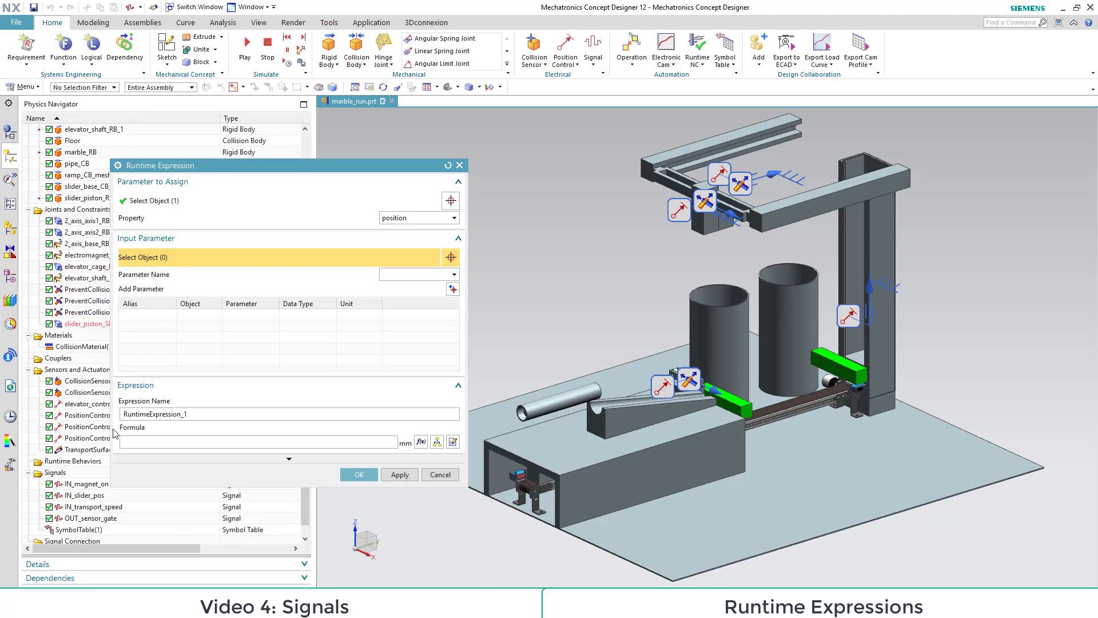
pyautogui.click(83, 496)
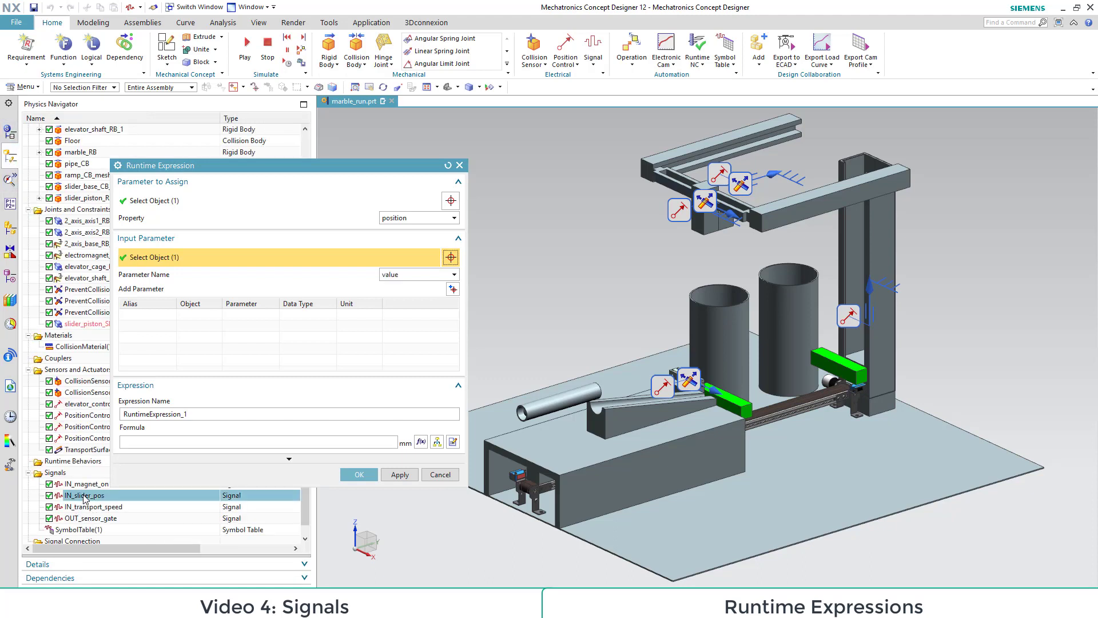
pyautogui.click(452, 288)
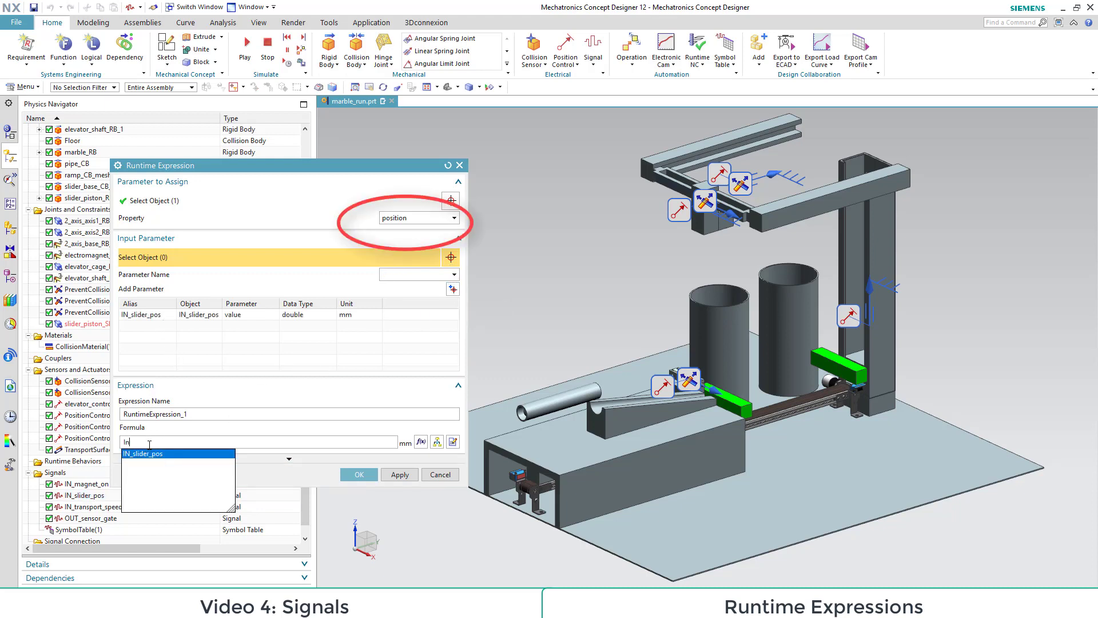
# Step: Set the expression's formula to IN_slider_pos, create the runtime expression and save the part
pyautogui.write('IN_slider_pos')
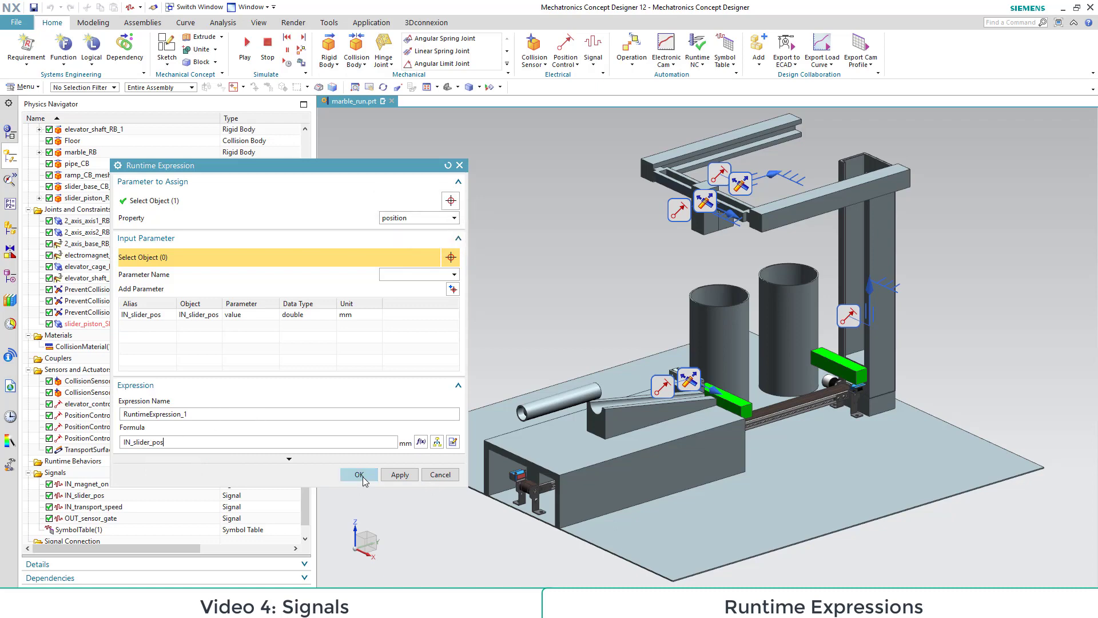
pyautogui.click(359, 474)
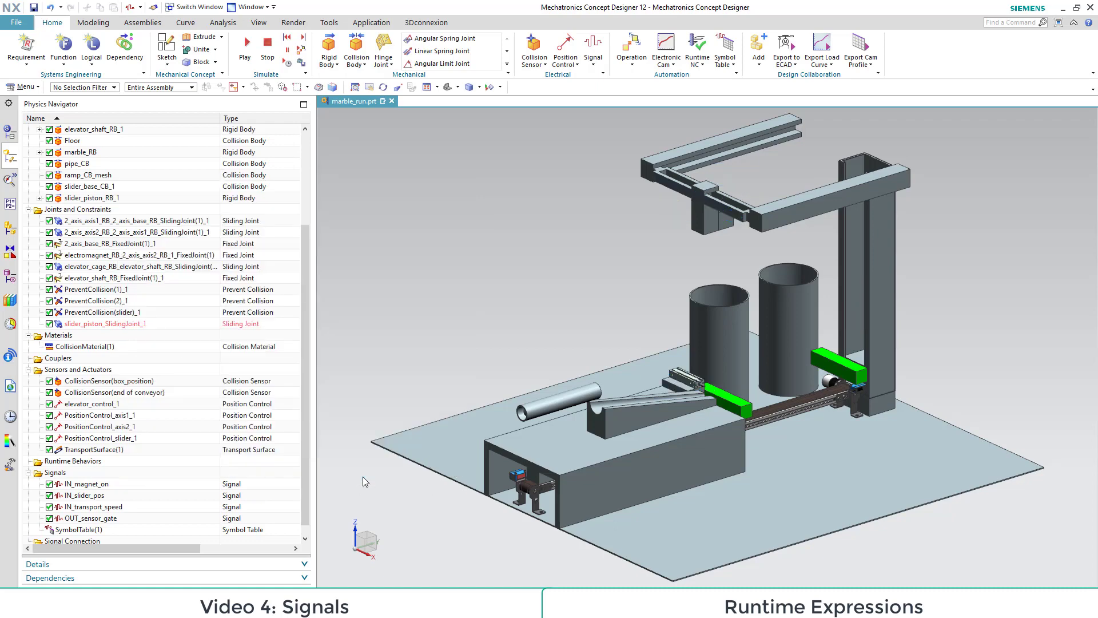
pyautogui.click(33, 7)
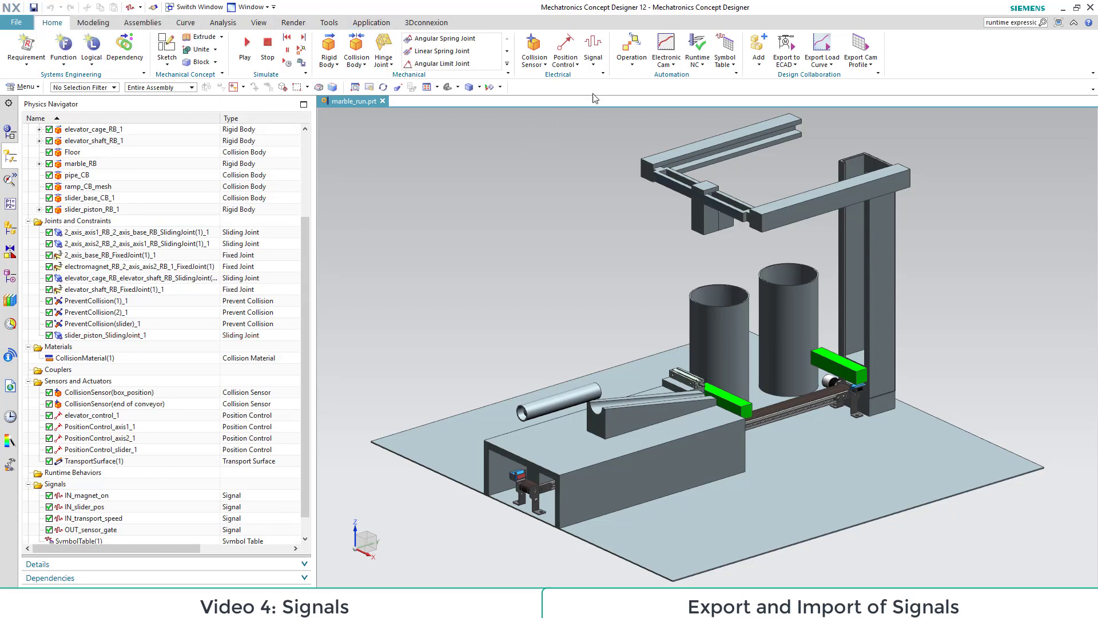
# Step: Export all four signals in SIMIT format to a text file named export_signals, and review the exported file
pyautogui.click(594, 66)
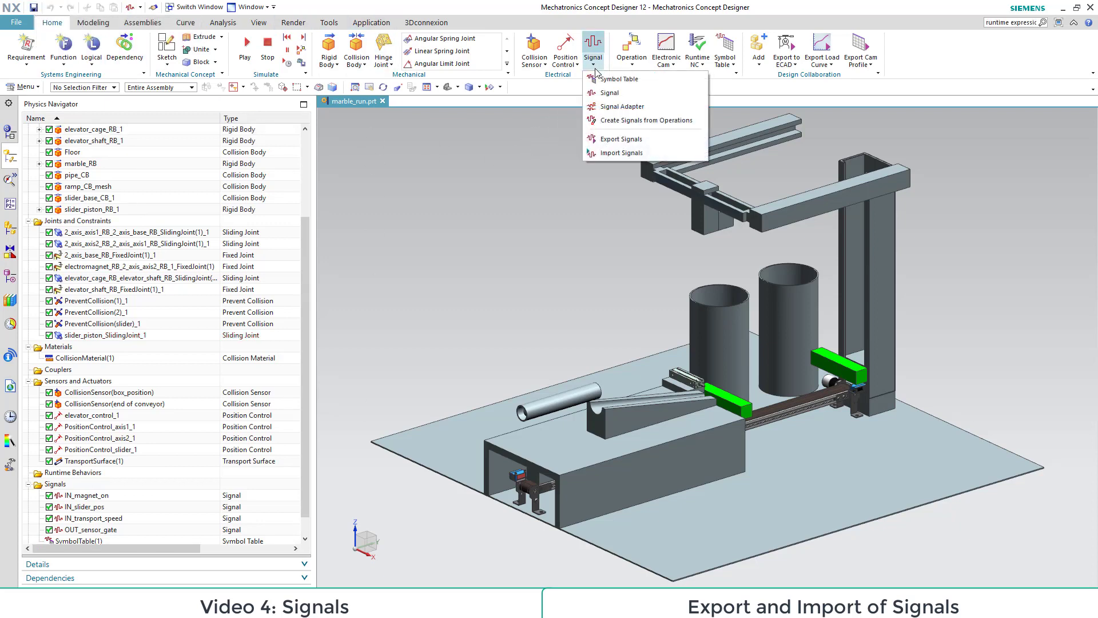
pyautogui.click(618, 139)
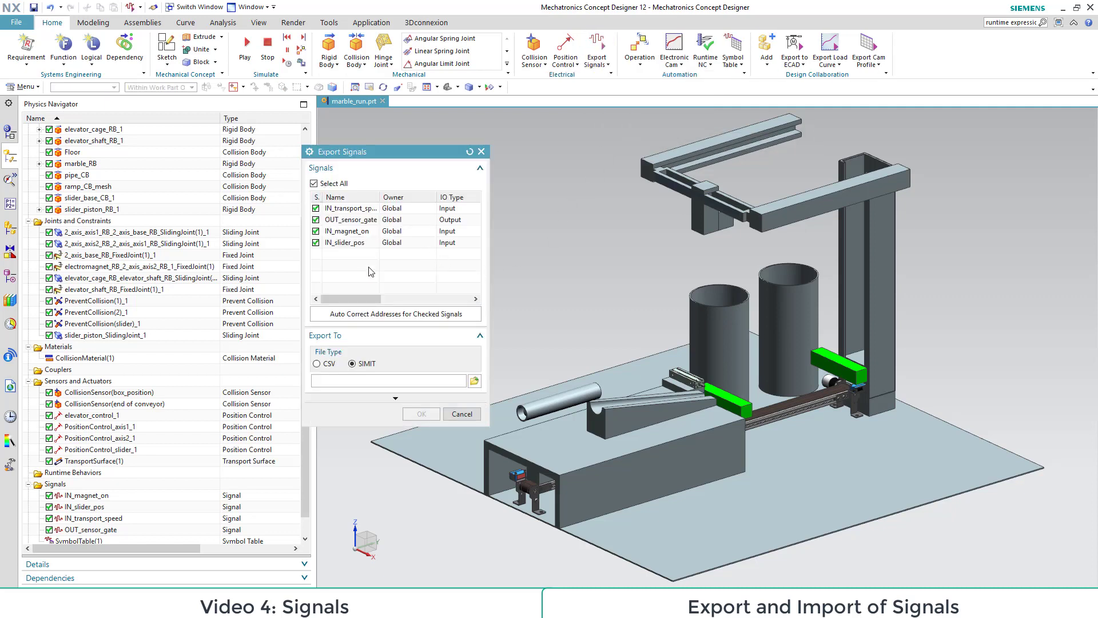
pyautogui.click(355, 363)
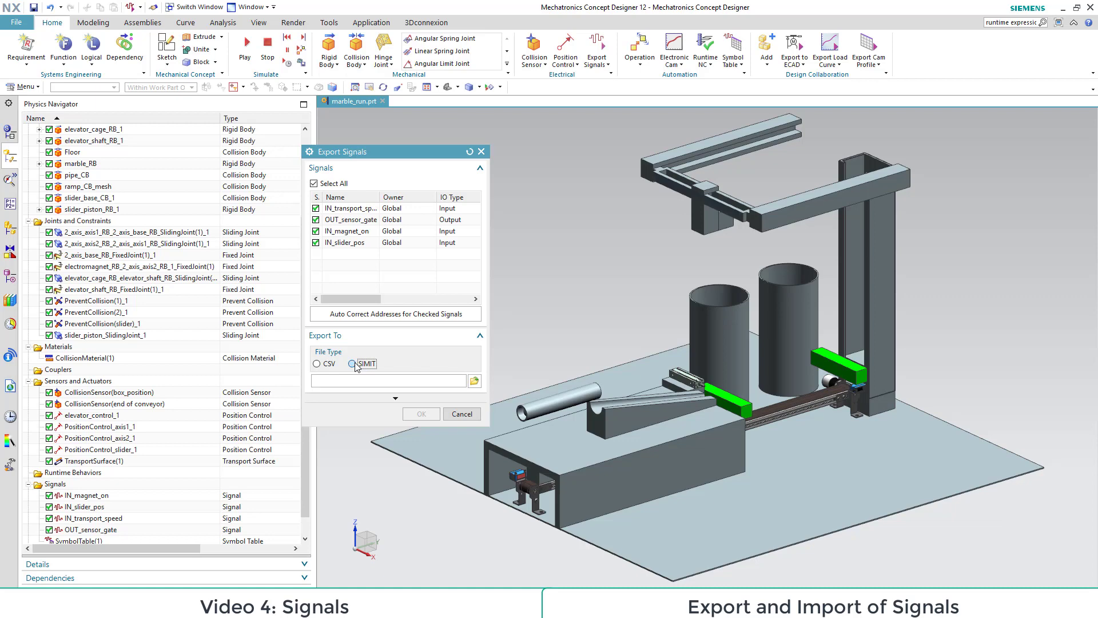
pyautogui.click(474, 382)
pyautogui.click(382, 451)
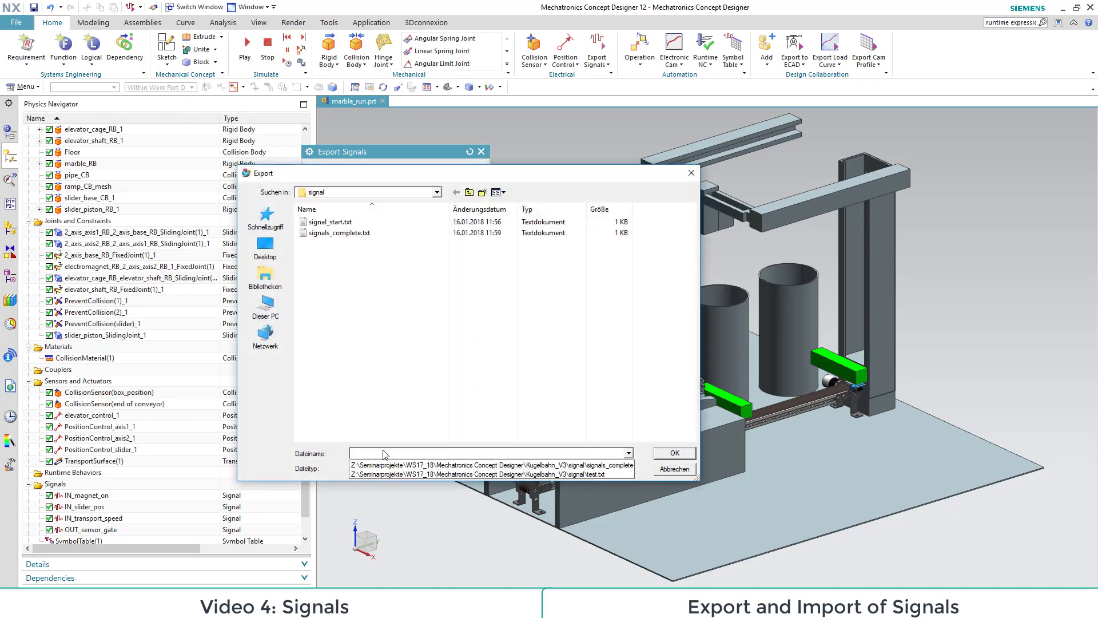
pyautogui.click(380, 452)
pyautogui.write('export_signals')
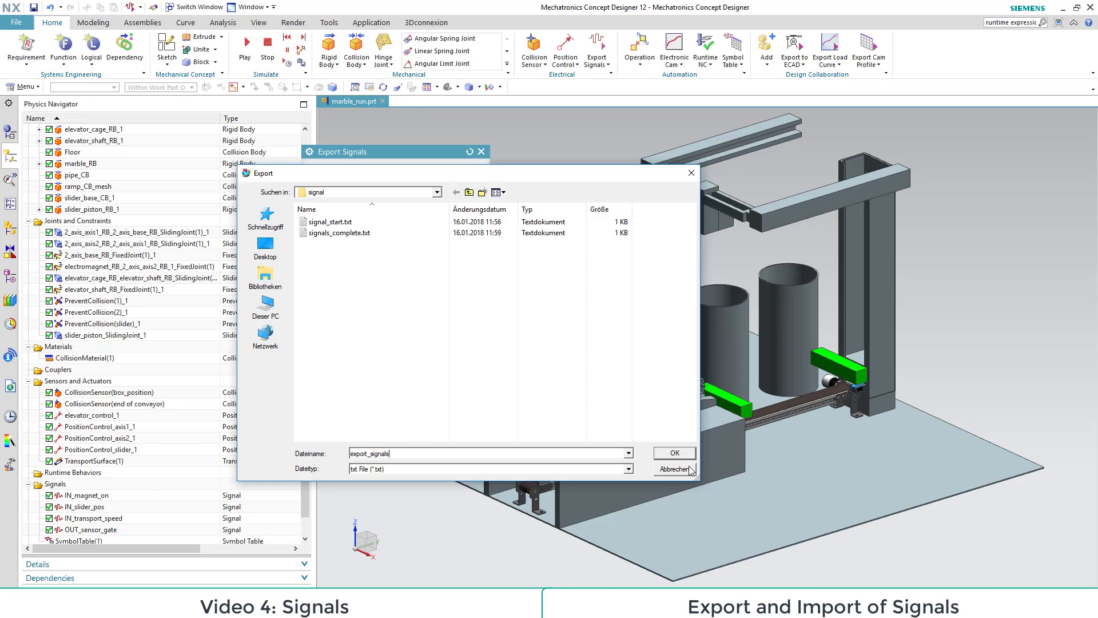
pyautogui.click(670, 455)
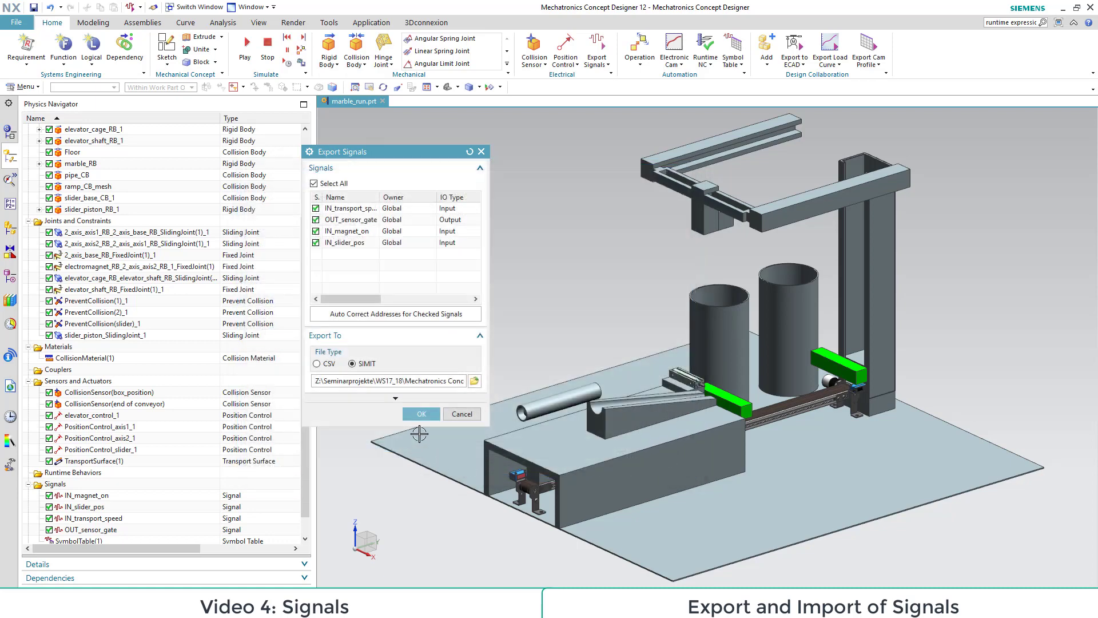
pyautogui.click(422, 413)
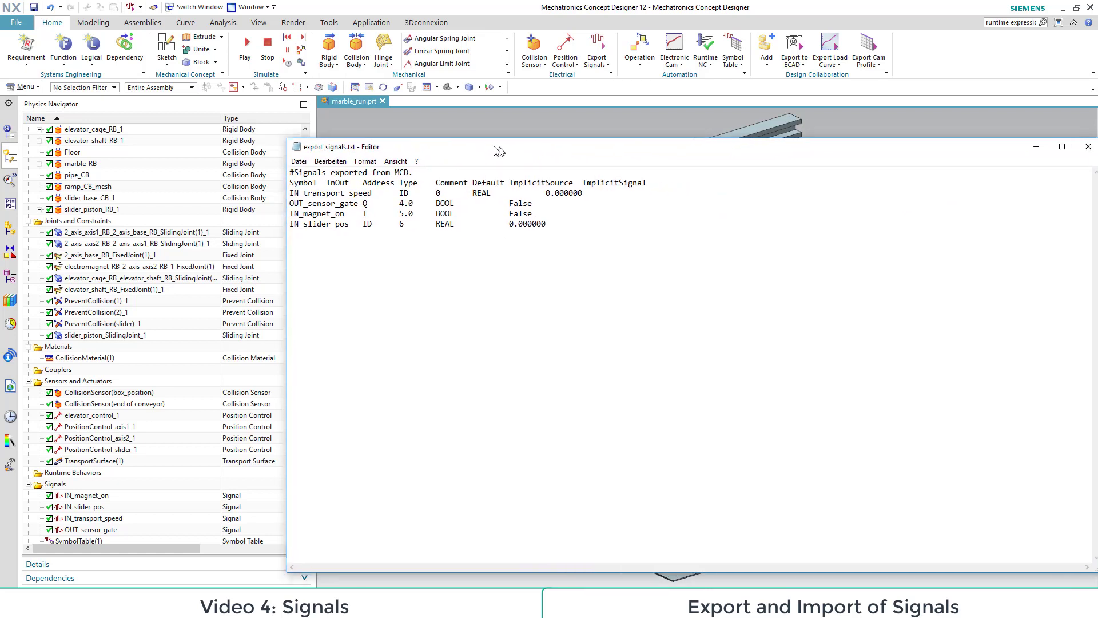
pyautogui.moveTo(494, 146); pyautogui.dragTo(399, 139)
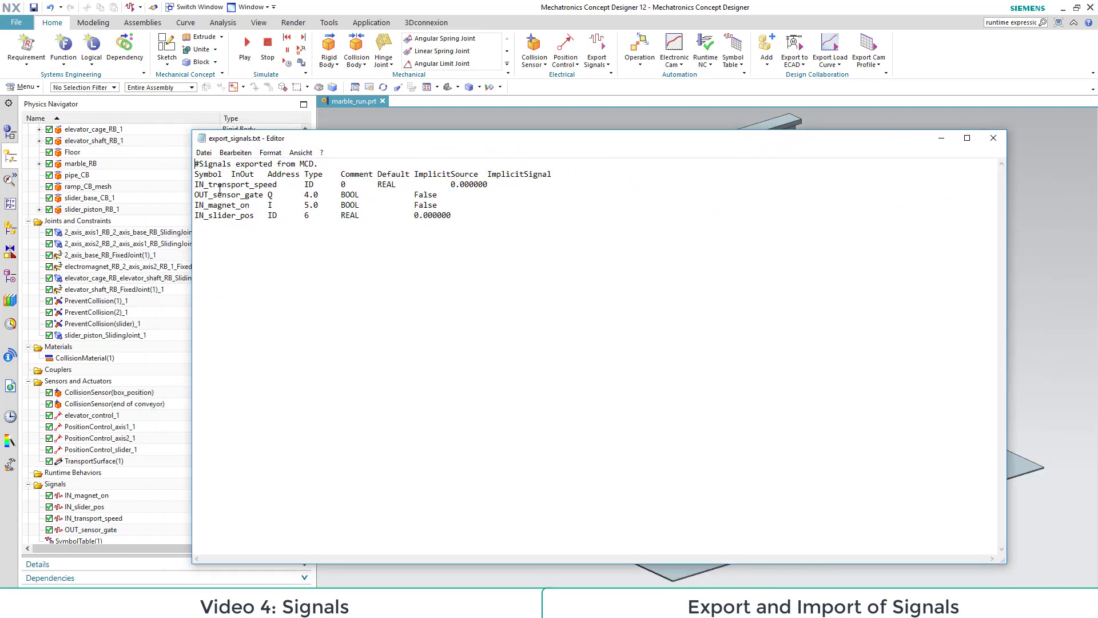
pyautogui.click(990, 141)
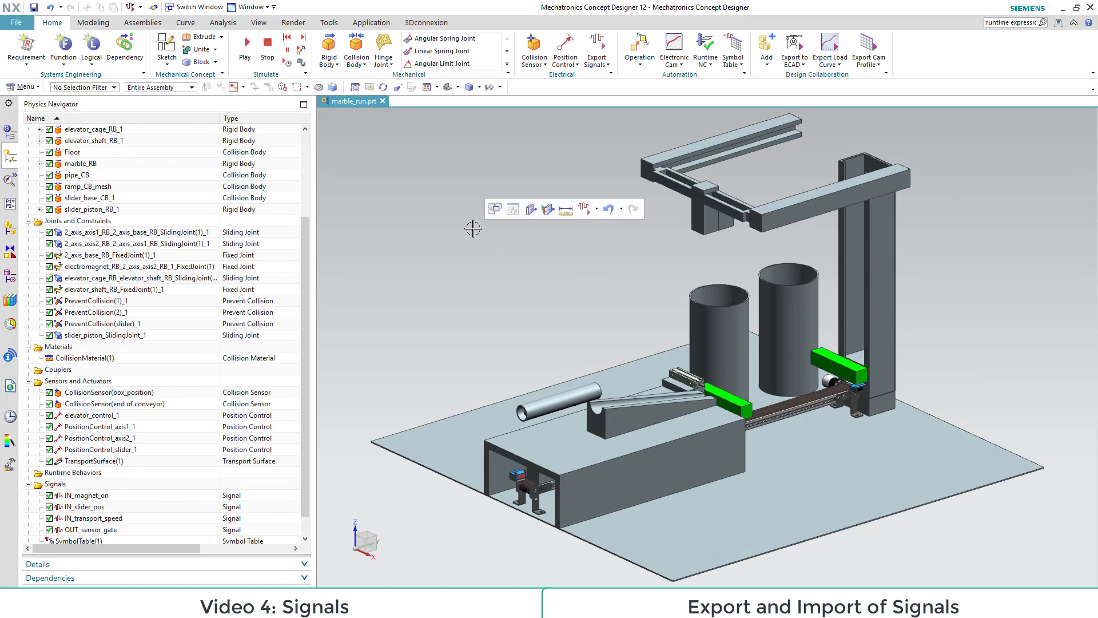
# Step: Import the signals from signals_complete.txt in SIMIT format and add them to SymbolTable(1)
pyautogui.click(597, 52)
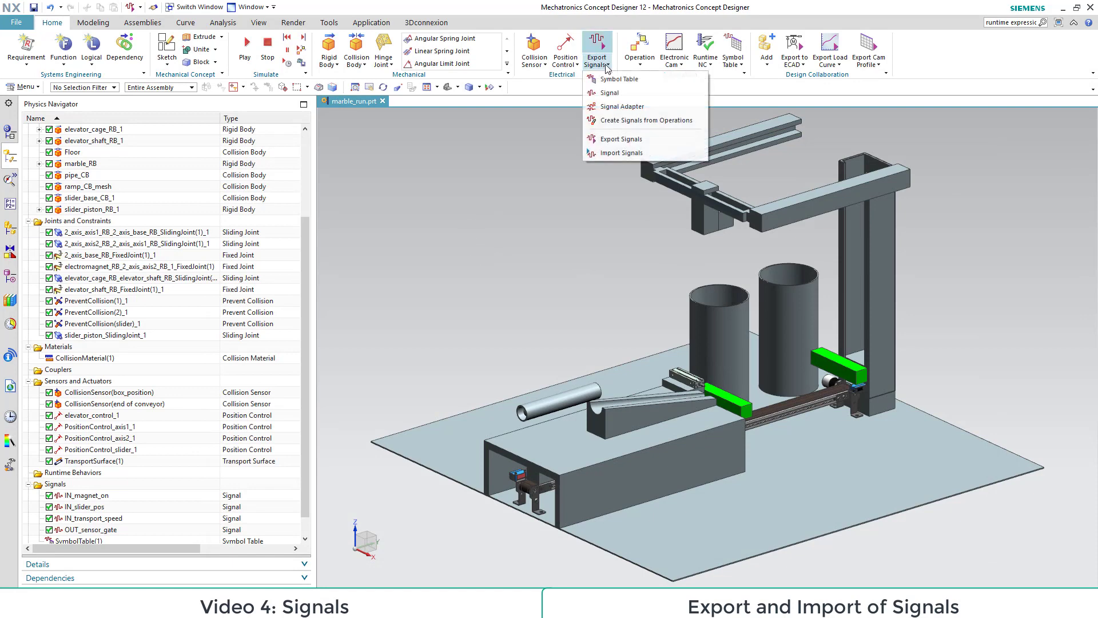
pyautogui.click(605, 155)
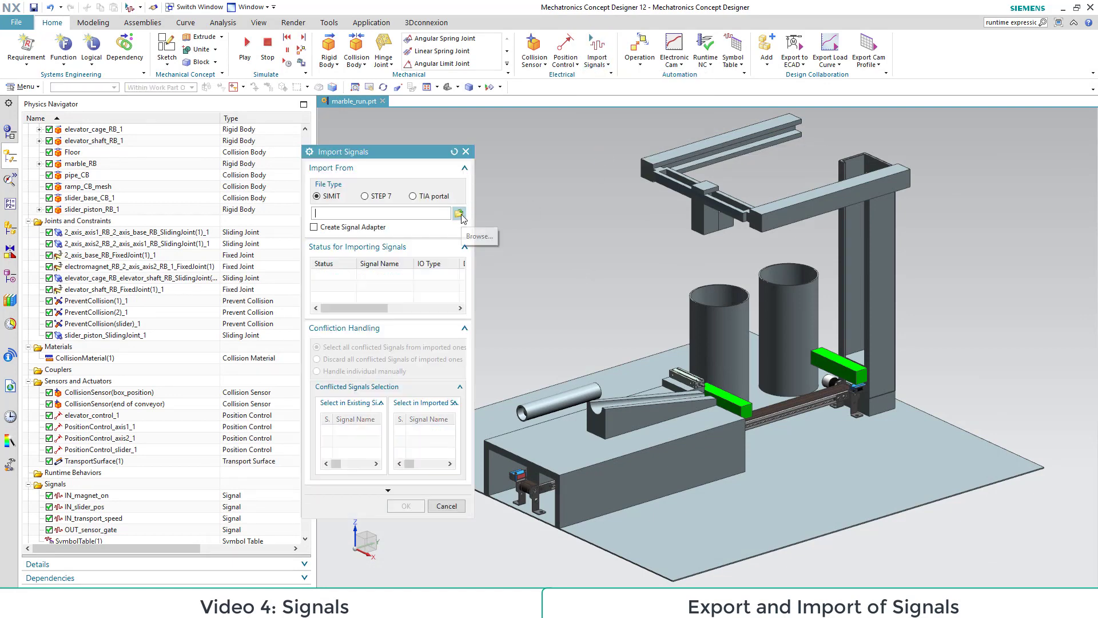
pyautogui.click(458, 213)
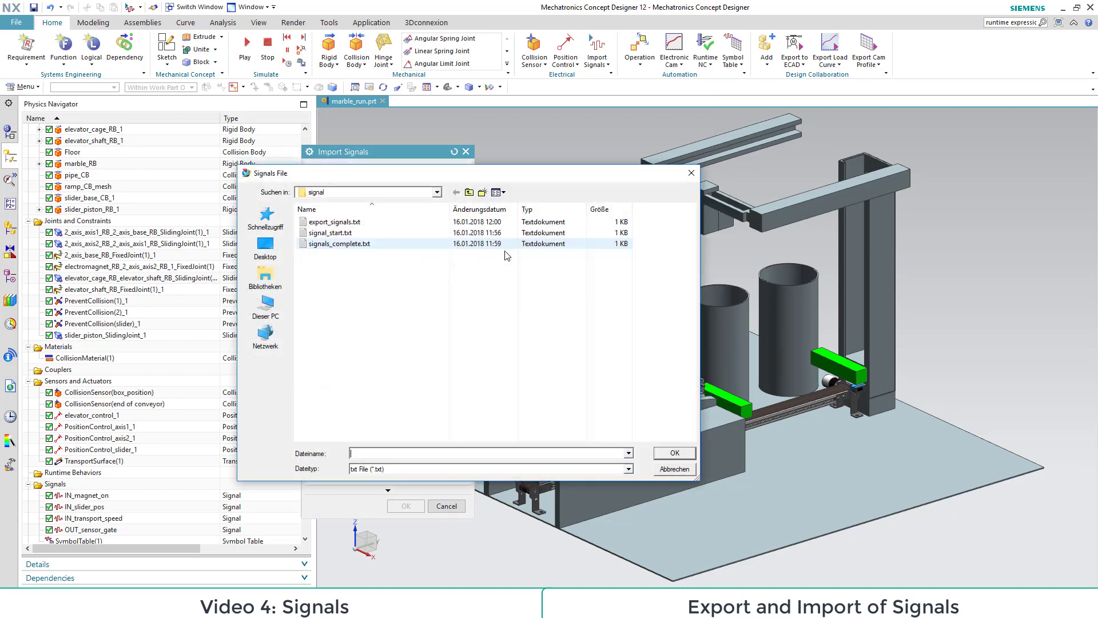
pyautogui.click(328, 246)
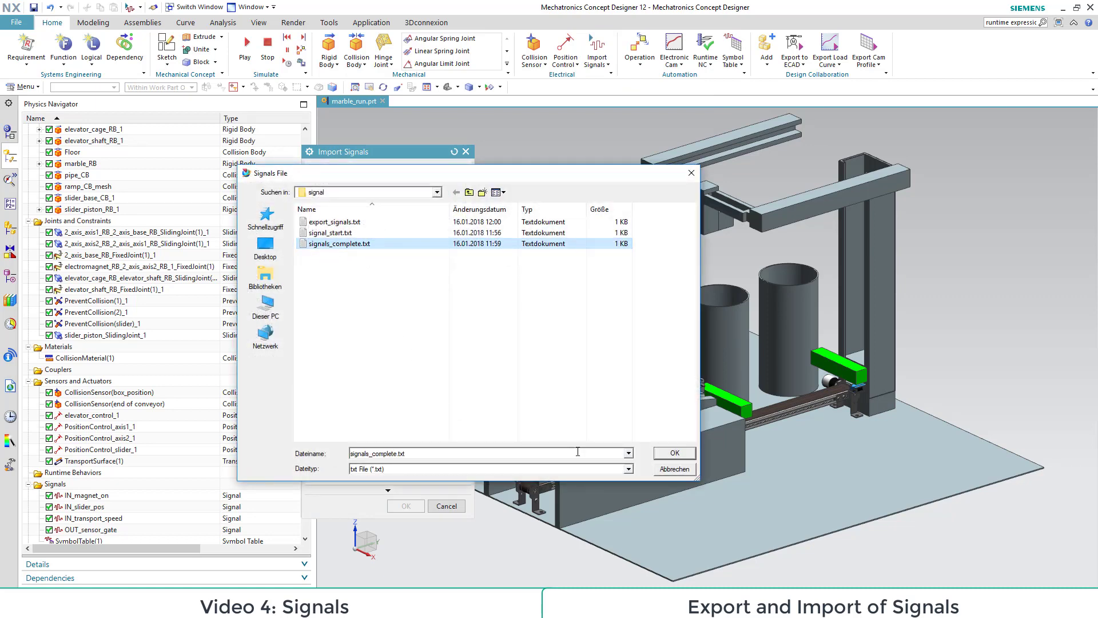
pyautogui.click(672, 453)
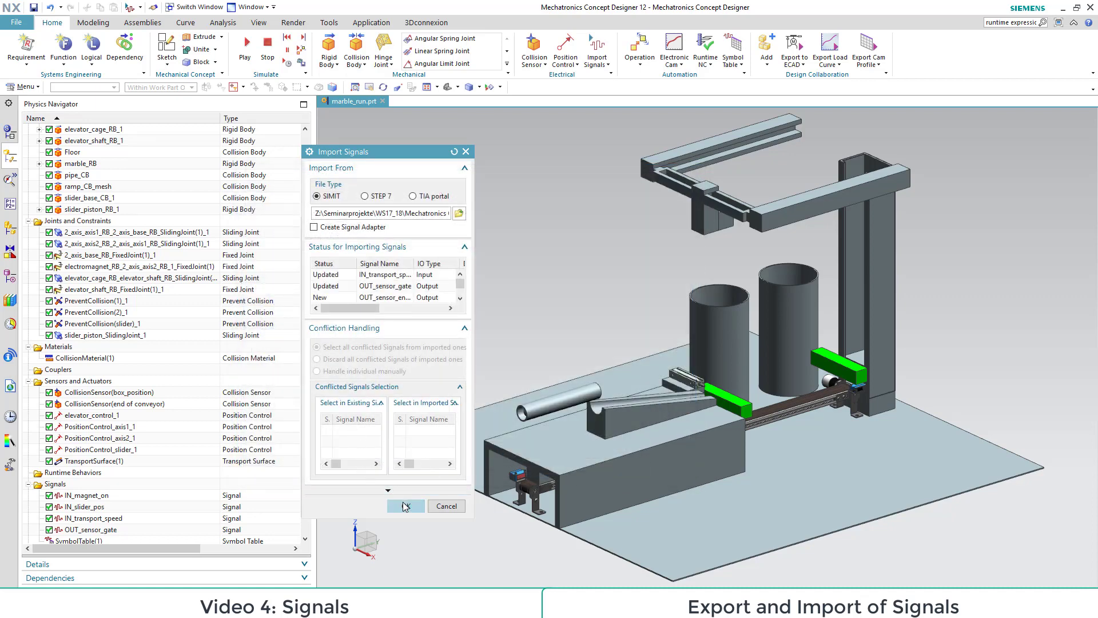
pyautogui.click(405, 506)
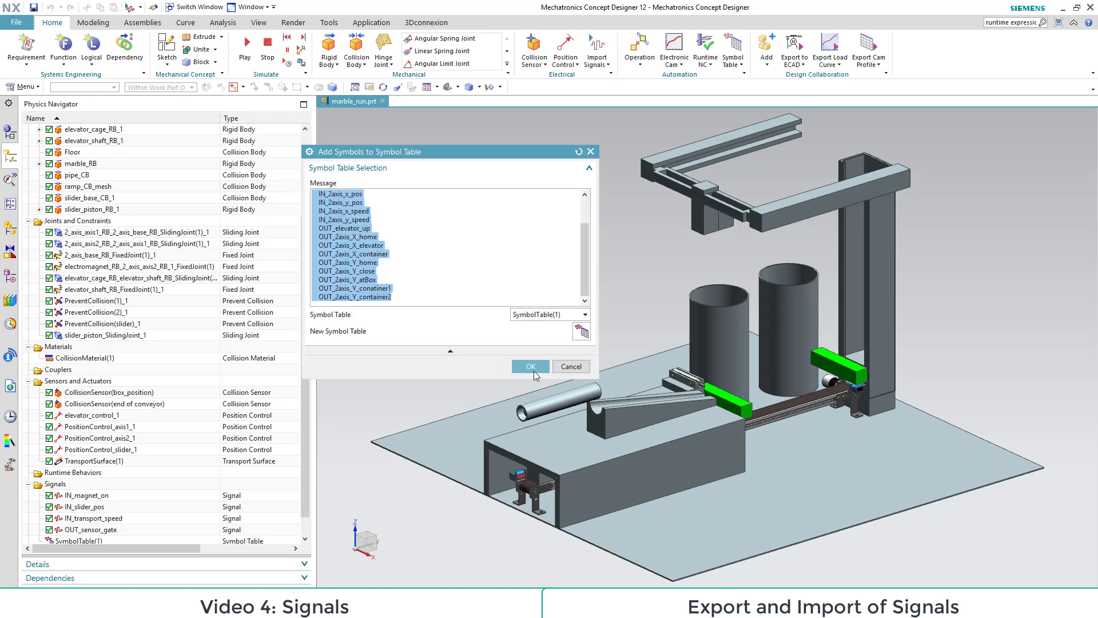
pyautogui.click(531, 367)
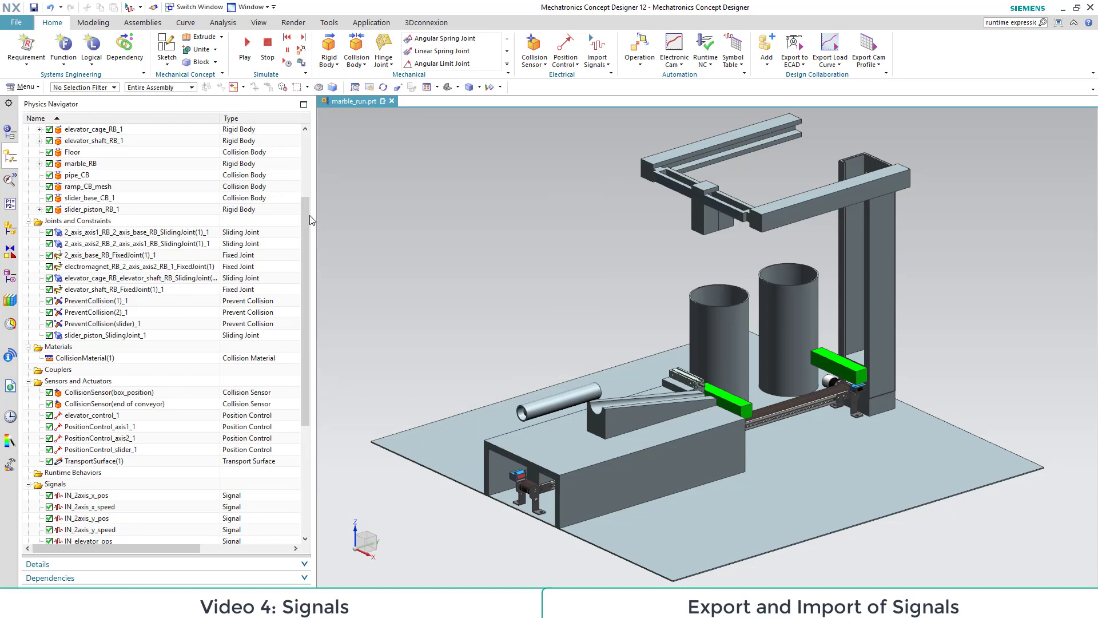
# Step: Check the runtime parameter connection of the OUT_sensor_gate signal among the imported signals
pyautogui.moveTo(307, 215); pyautogui.dragTo(305, 403)
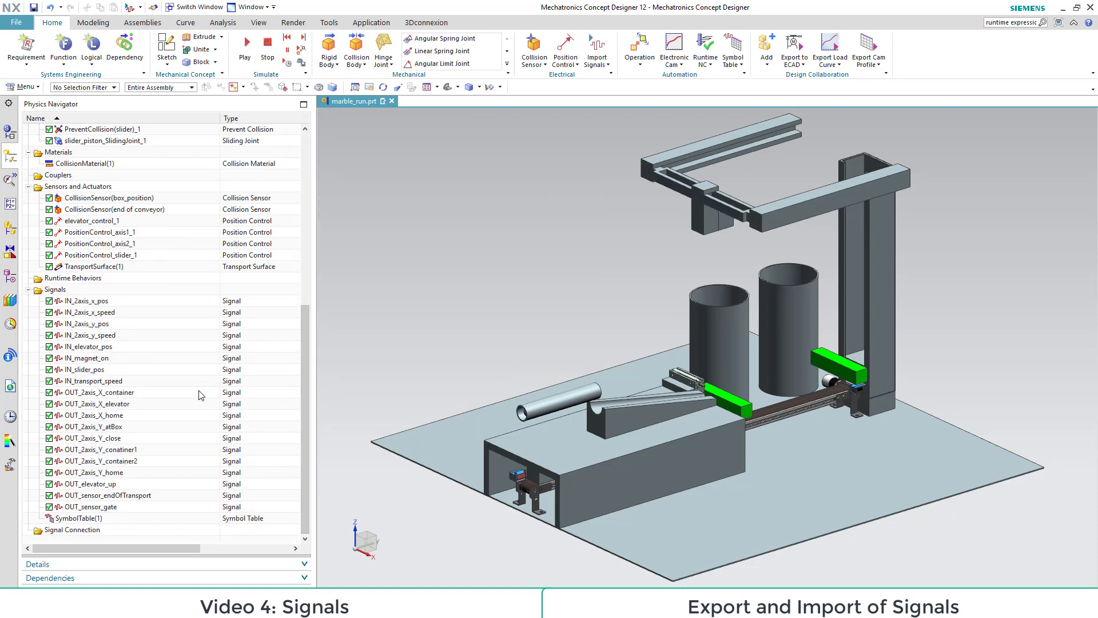
pyautogui.click(86, 509)
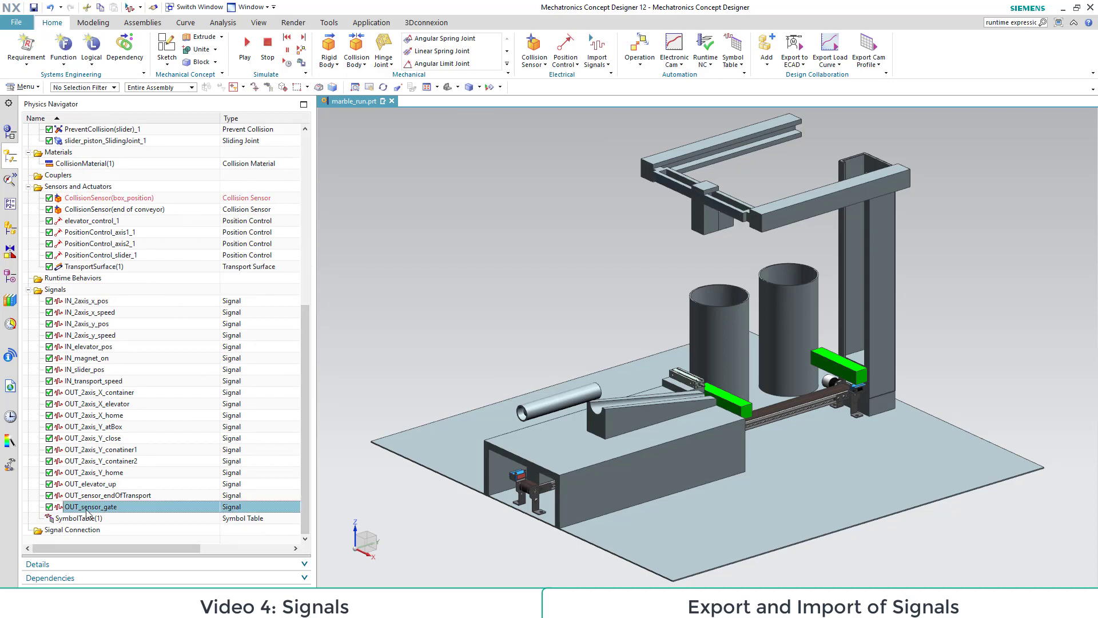
pyautogui.doubleClick(86, 508)
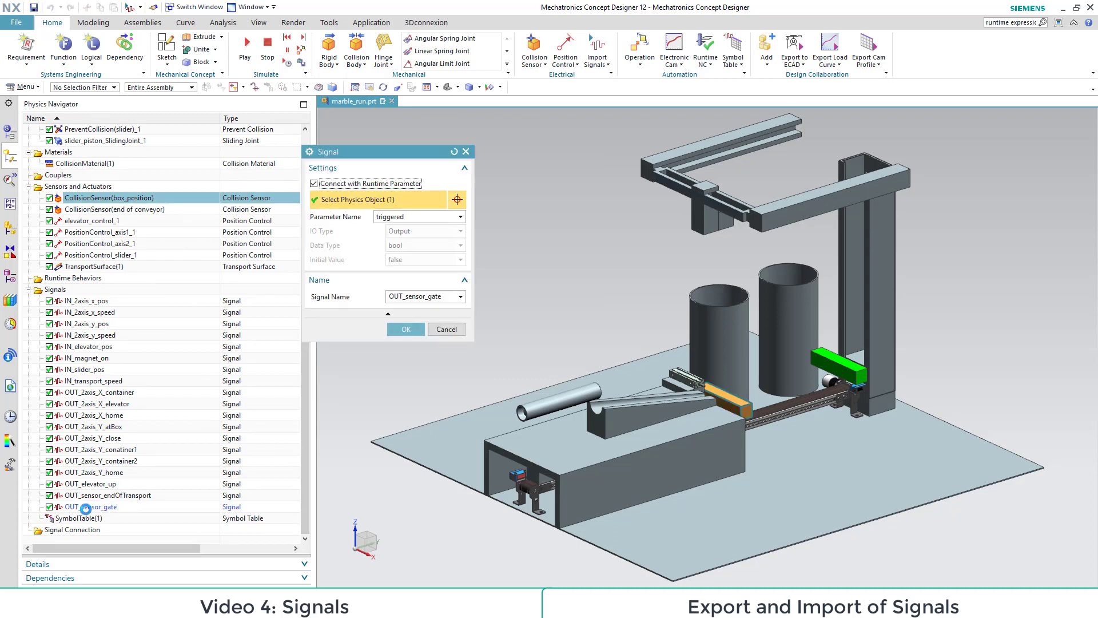
pyautogui.click(446, 330)
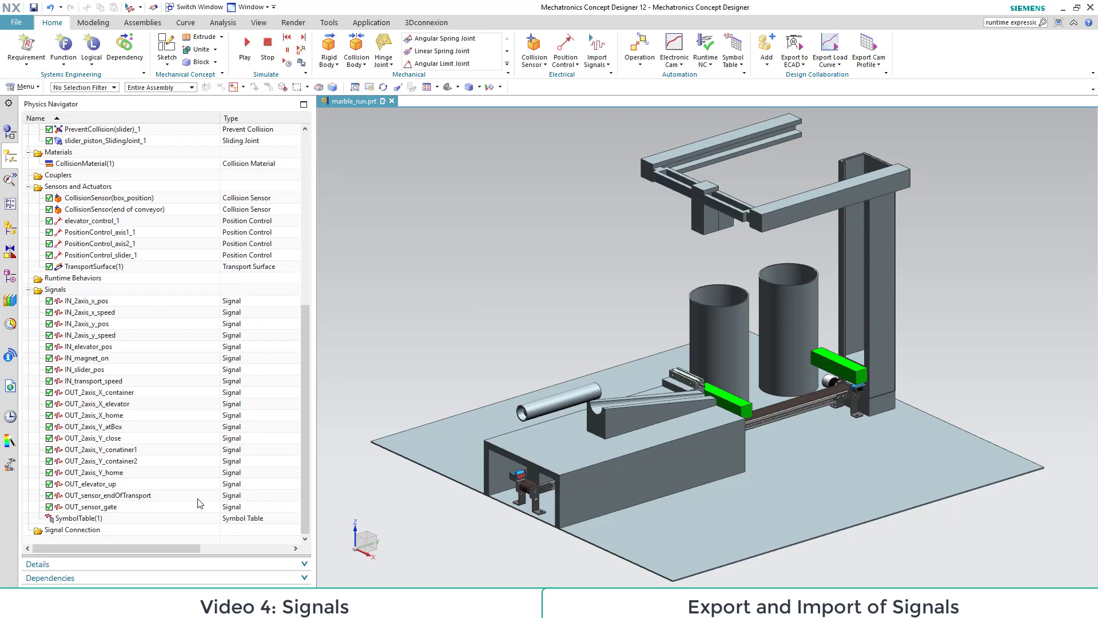
# Step: Connect the OUT_sensor_endOfTransport signal to the triggered parameter of the end-of-conveyor collision sensor
pyautogui.doubleClick(110, 495)
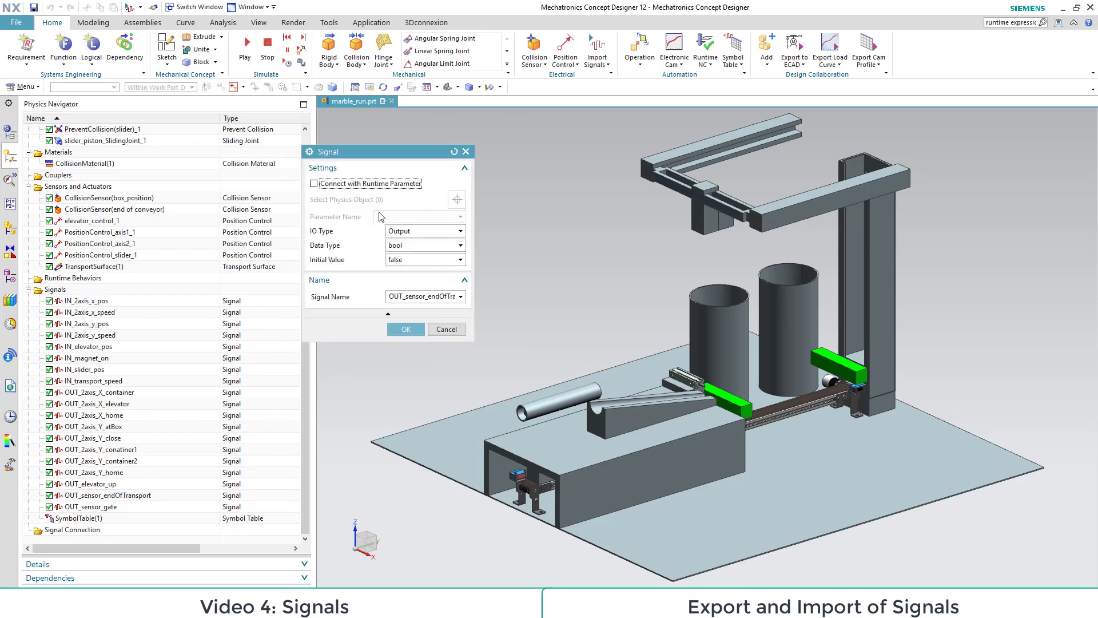
pyautogui.click(314, 184)
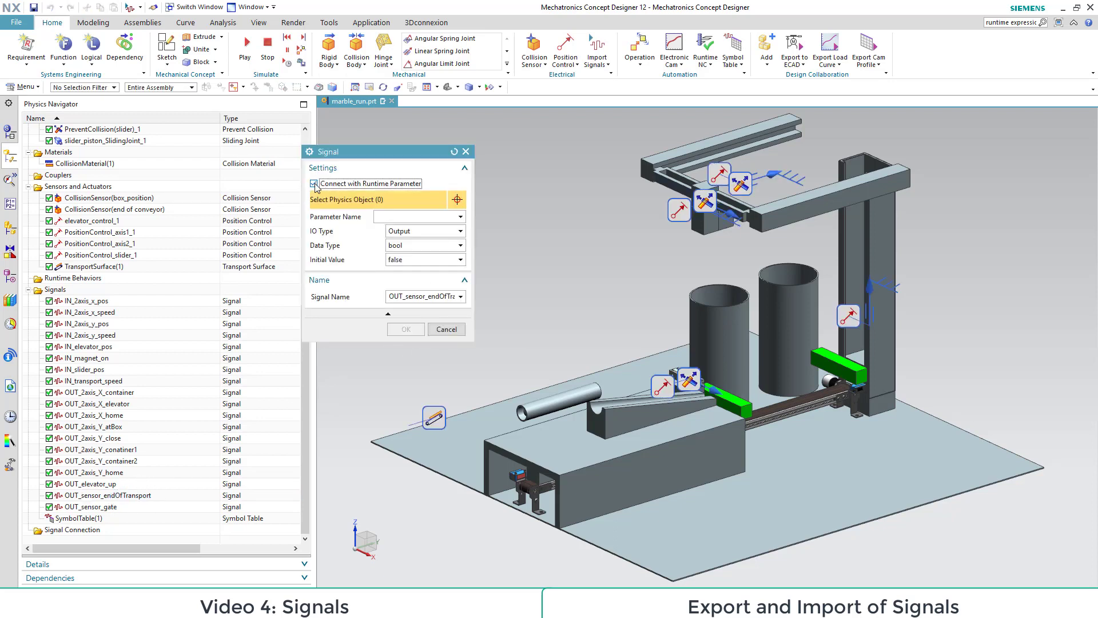
pyautogui.click(836, 365)
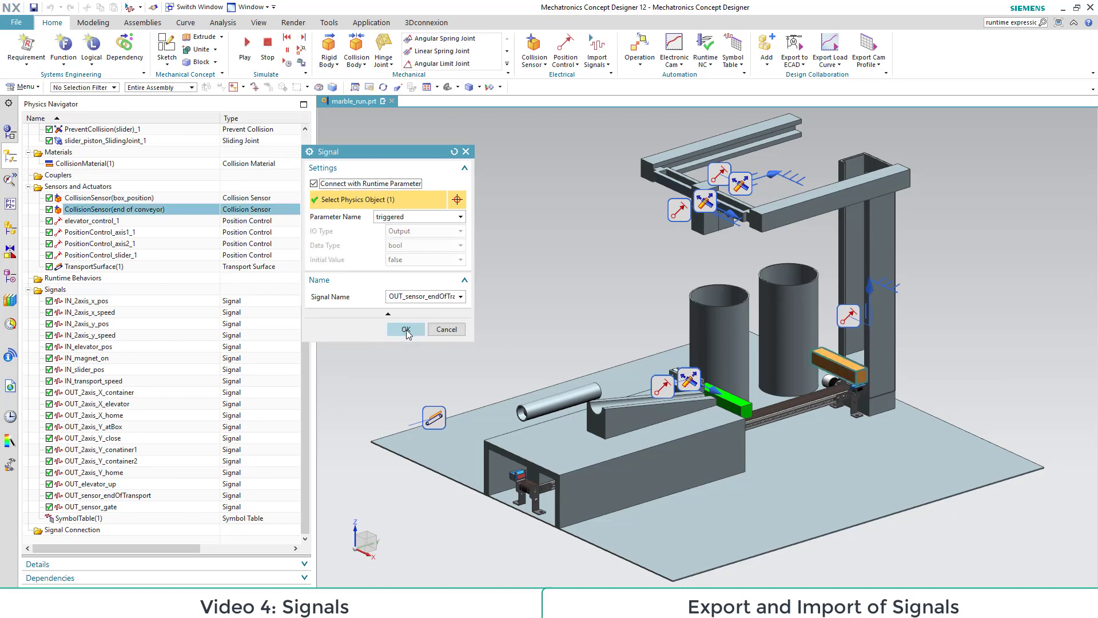
pyautogui.click(406, 332)
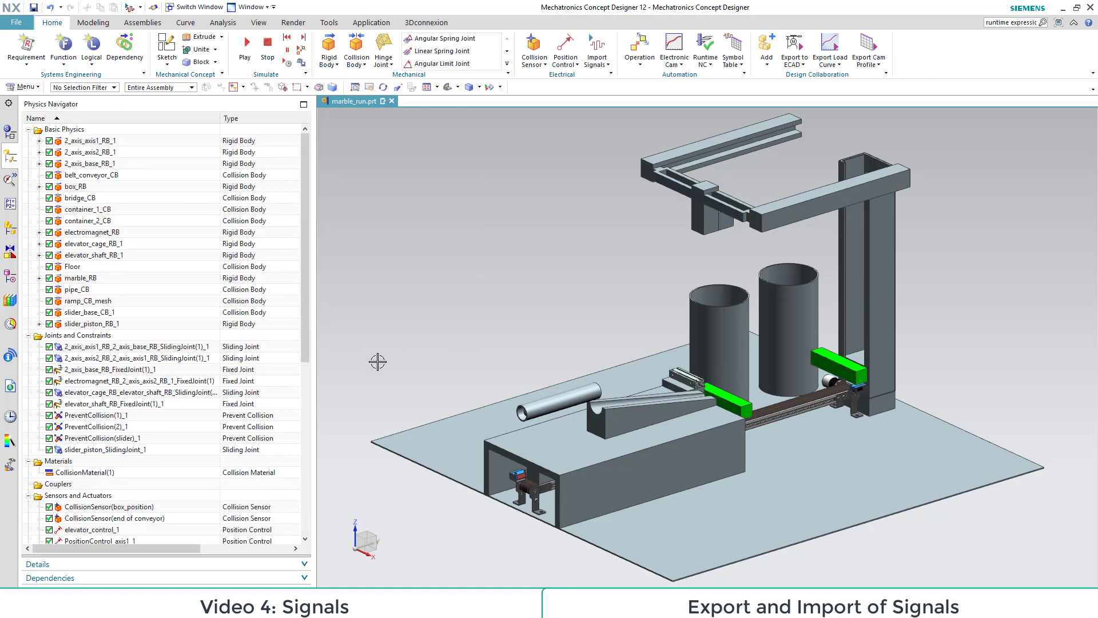
# Step: Inspect the settings of the IN_magnet_on and IN_elevator_pos signals without changing them
pyautogui.moveTo(306, 216); pyautogui.dragTo(306, 387)
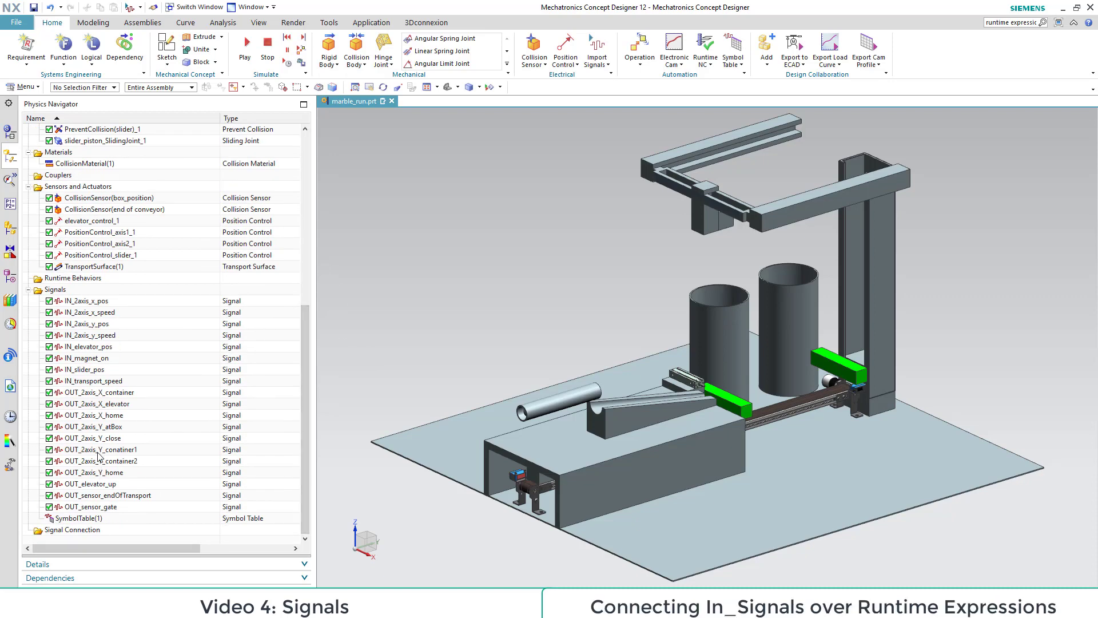
pyautogui.doubleClick(82, 358)
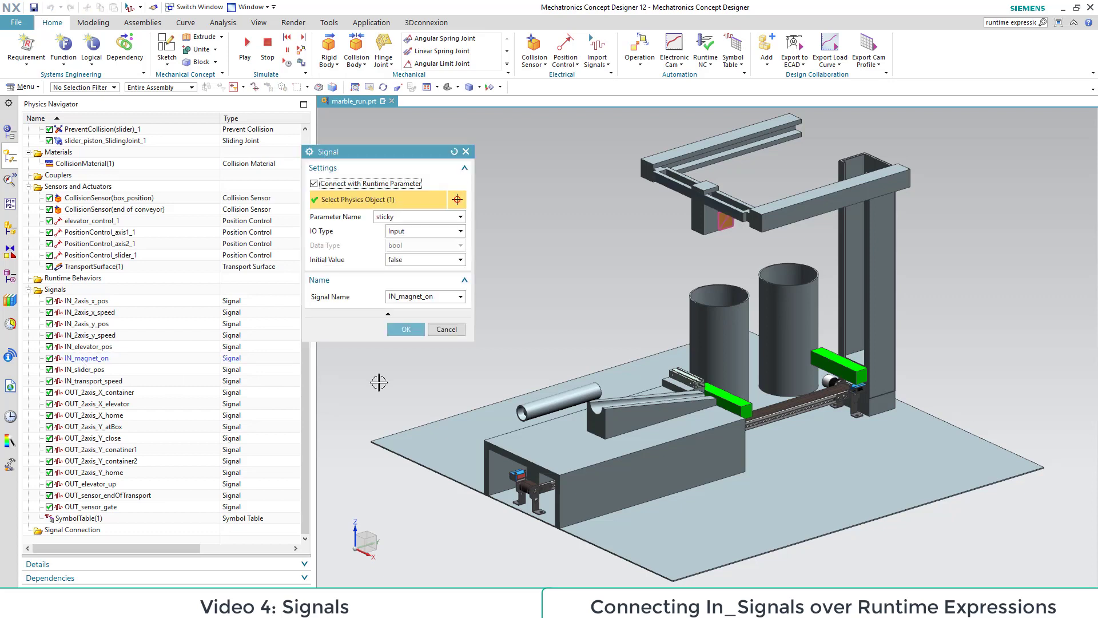
pyautogui.click(445, 327)
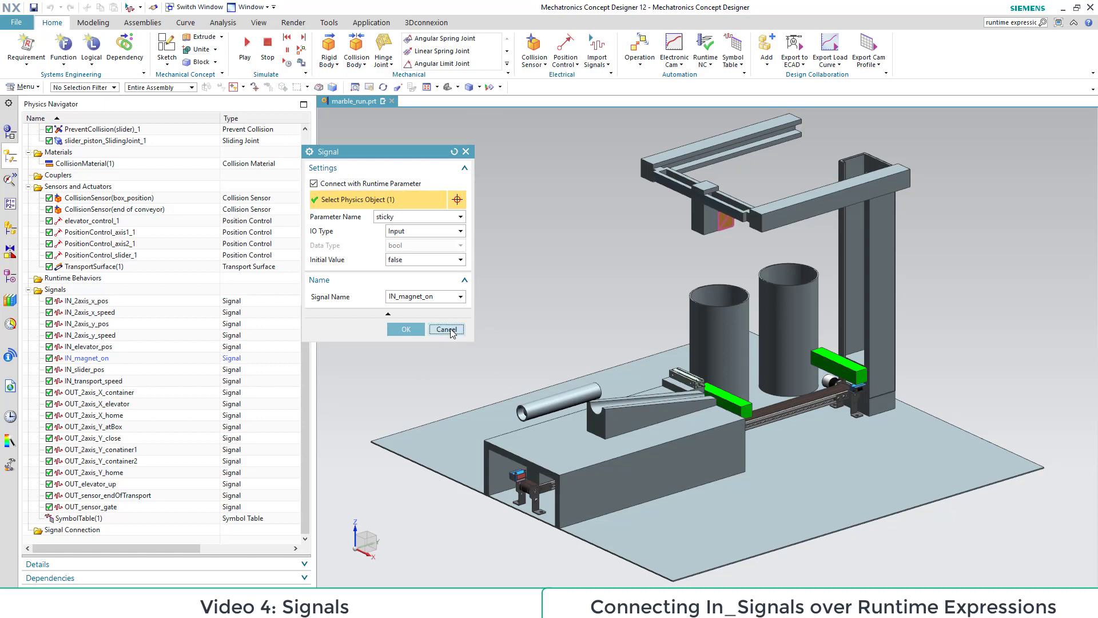
pyautogui.doubleClick(88, 348)
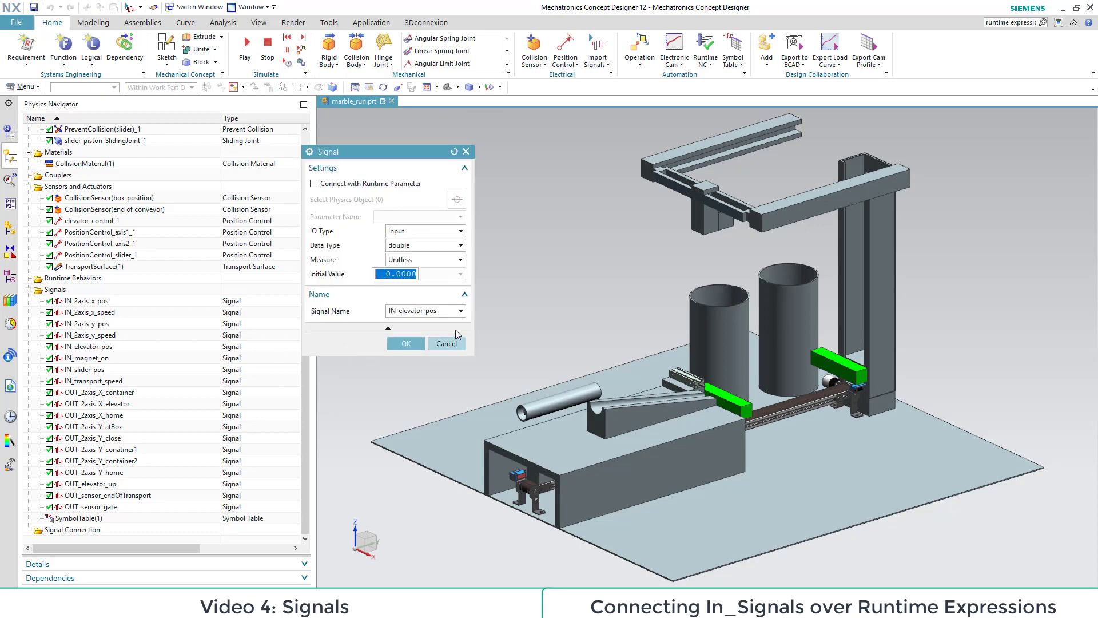
pyautogui.click(446, 343)
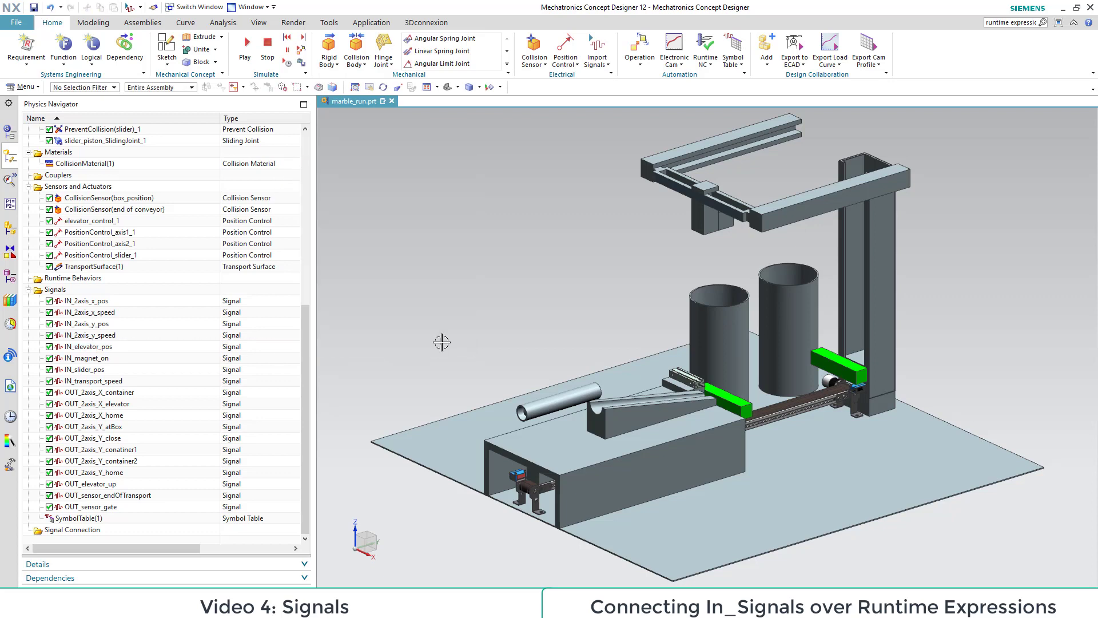
# Step: Add a runtime expression that assigns the position property of the elevator's position control
pyautogui.click(10, 180)
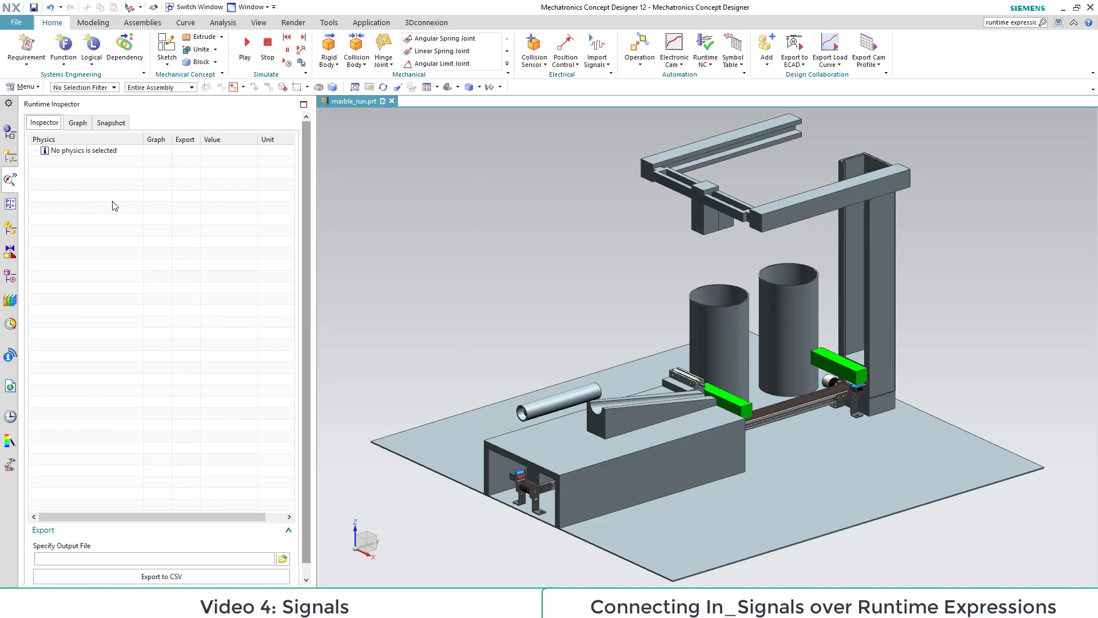
pyautogui.click(10, 203)
pyautogui.rightClick(96, 173)
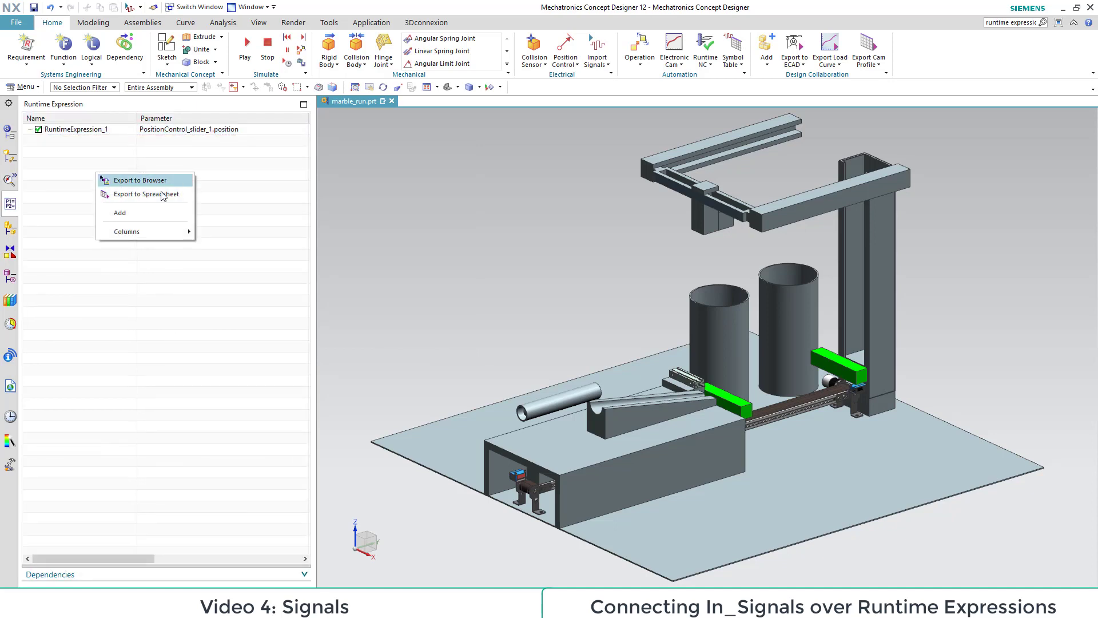
pyautogui.click(151, 213)
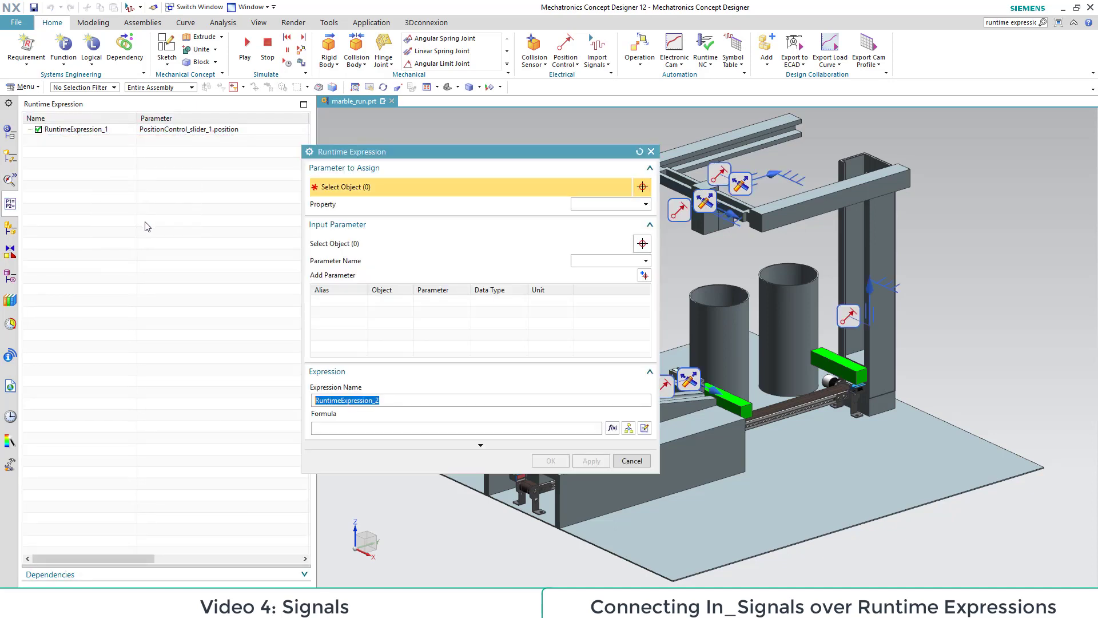
pyautogui.moveTo(487, 163); pyautogui.dragTo(339, 181)
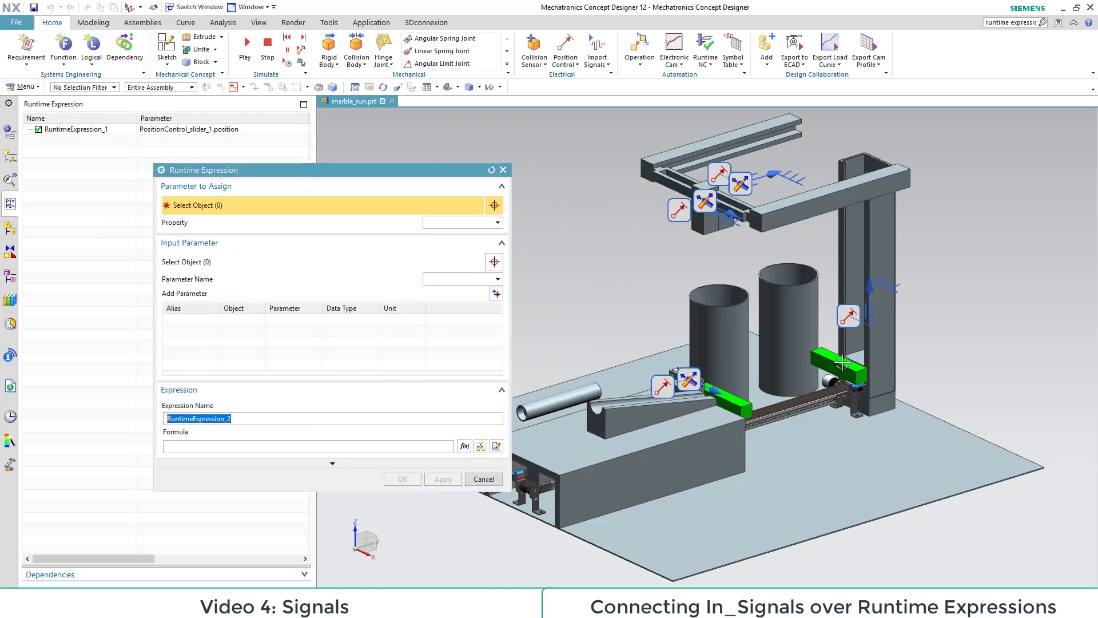
pyautogui.click(847, 318)
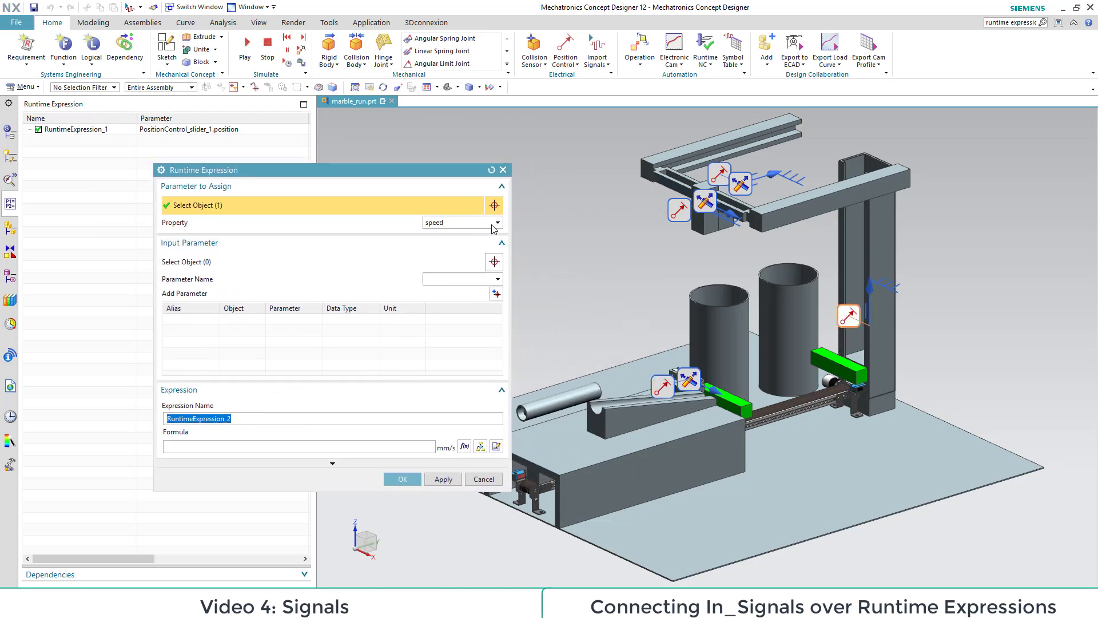
pyautogui.click(462, 222)
pyautogui.click(452, 244)
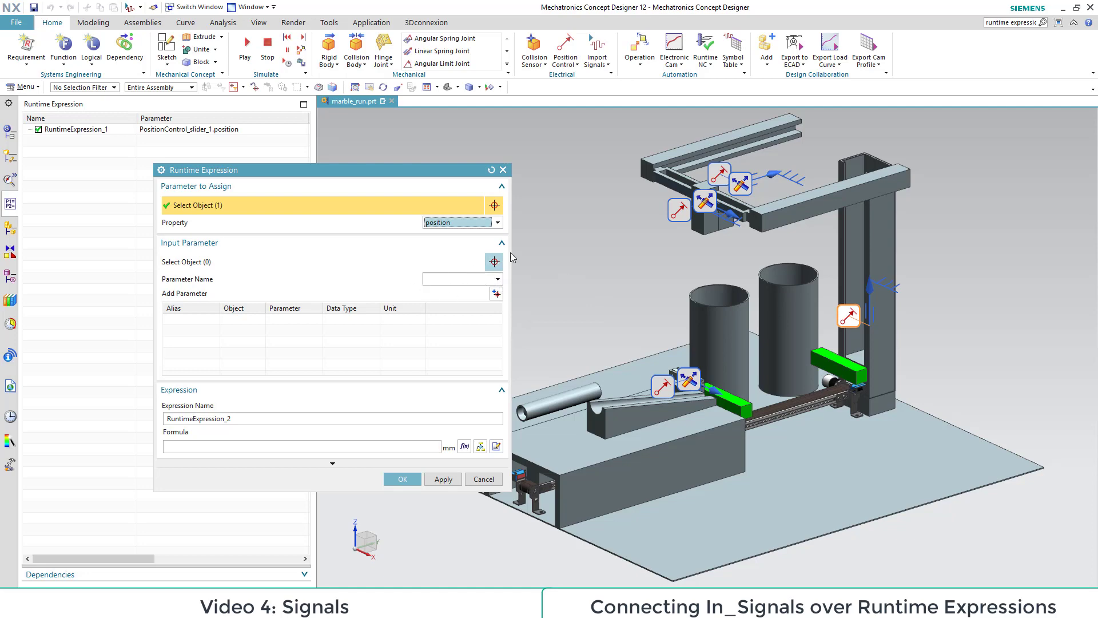
# Step: Add the IN_elevator_pos signal as input parameter and use it as the formula of the elevator position expression
pyautogui.click(494, 262)
pyautogui.click(11, 156)
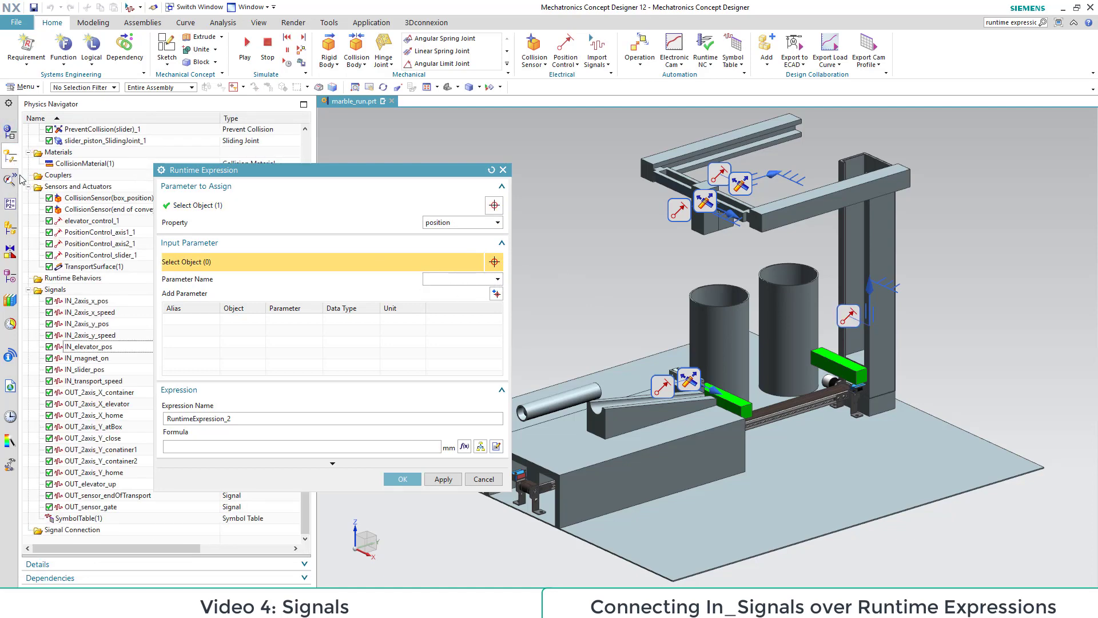
pyautogui.click(91, 347)
pyautogui.click(496, 293)
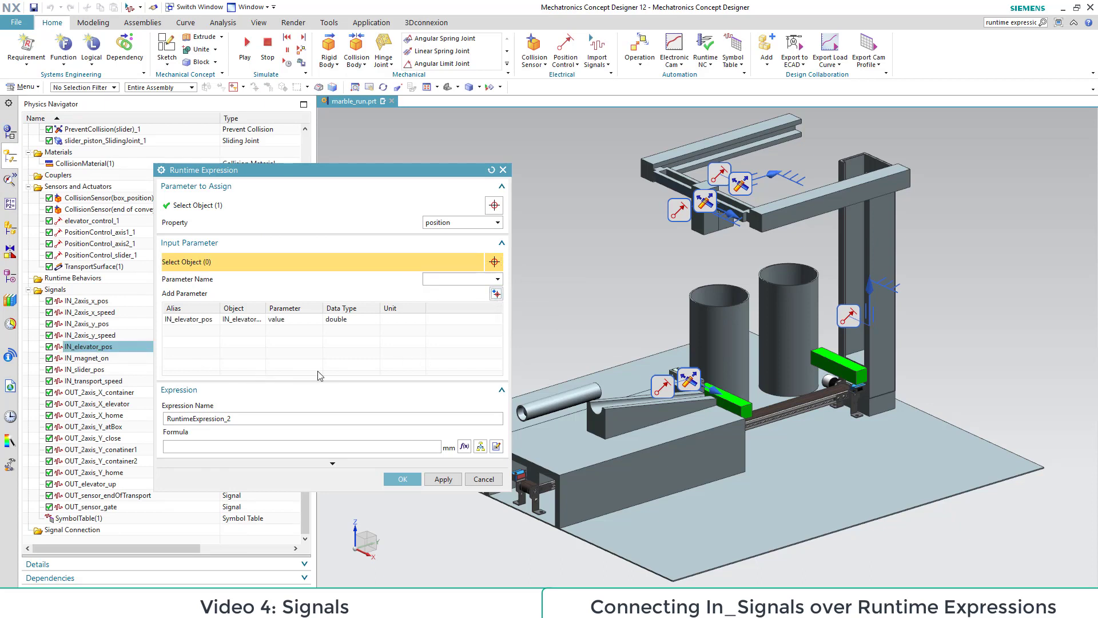
pyautogui.click(196, 445)
pyautogui.write('i')
pyautogui.press('Return')
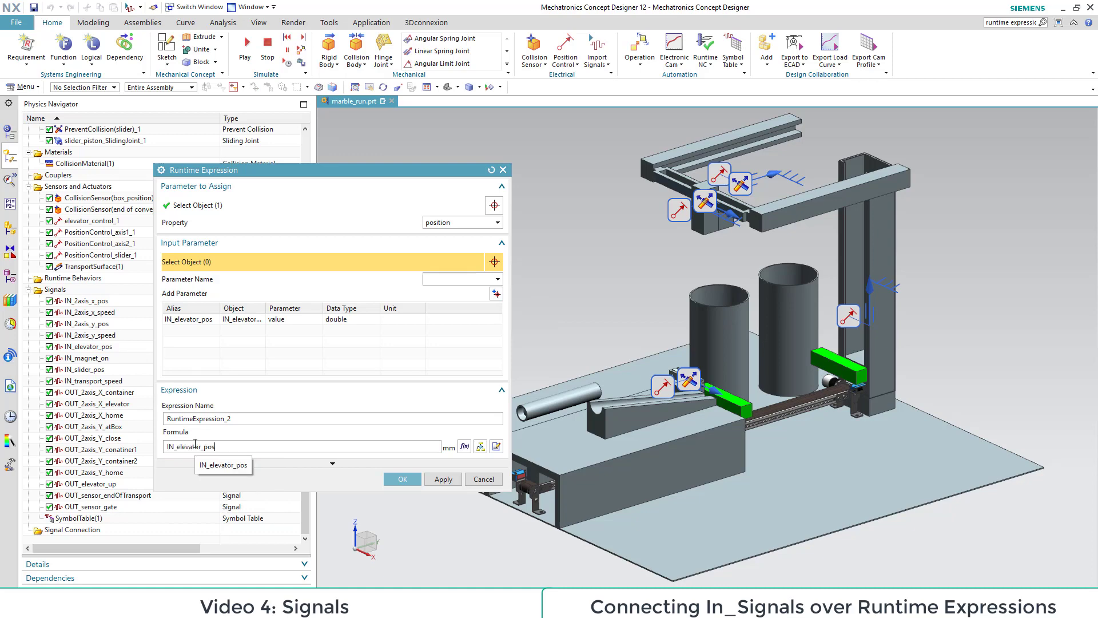
pyautogui.click(399, 482)
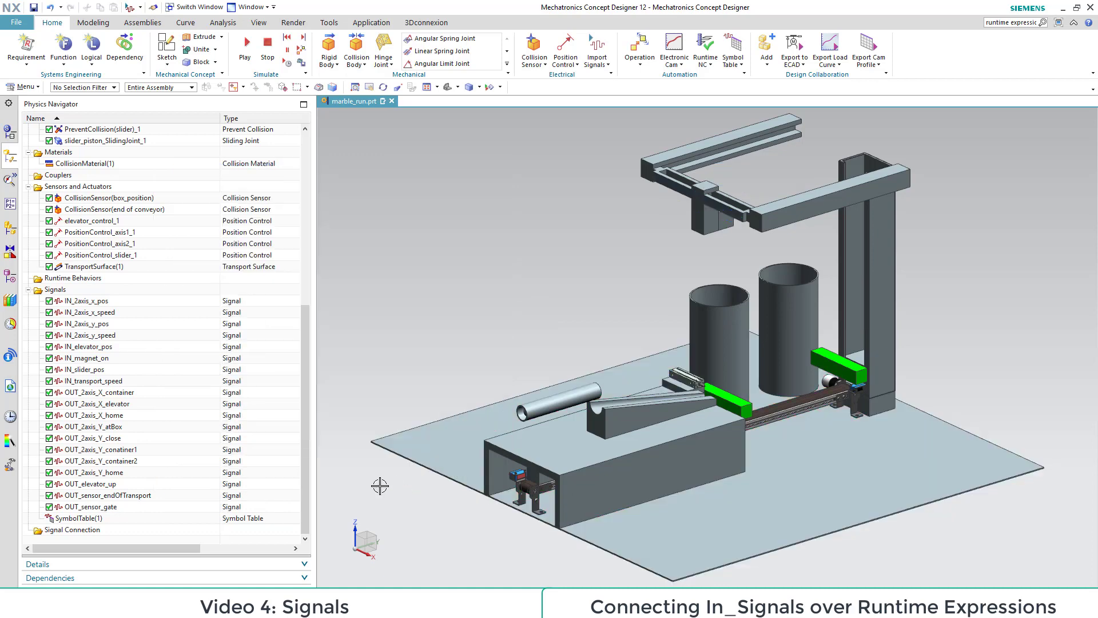
# Step: Create a runtime expression that sets the speed of PositionControl_axis2_1 to the IN_2axis_x_speed signal
pyautogui.click(506, 63)
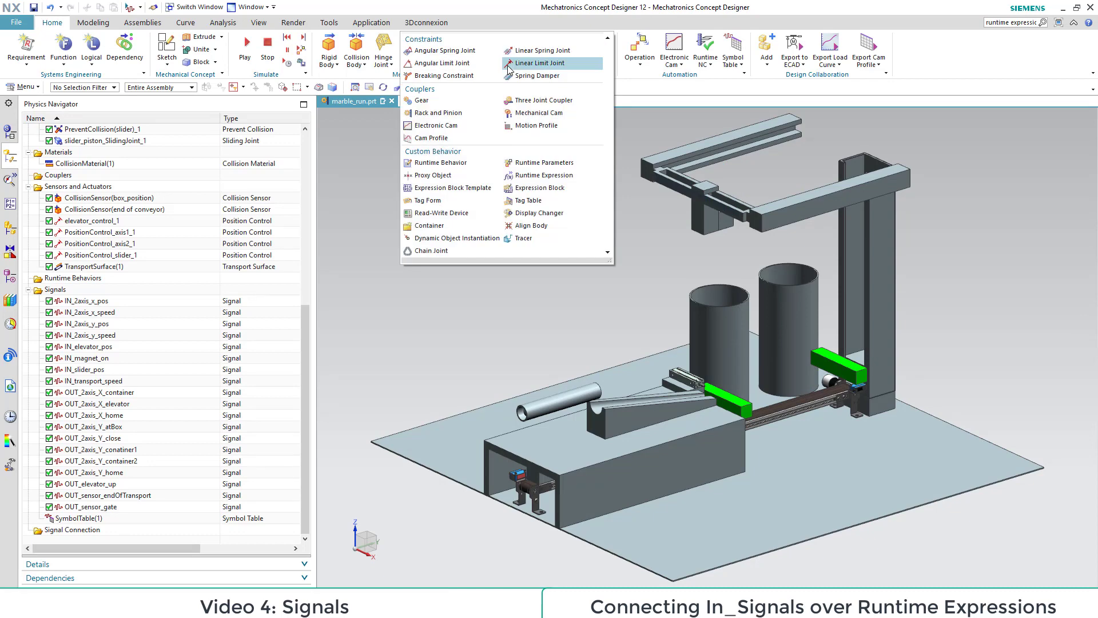
pyautogui.click(542, 178)
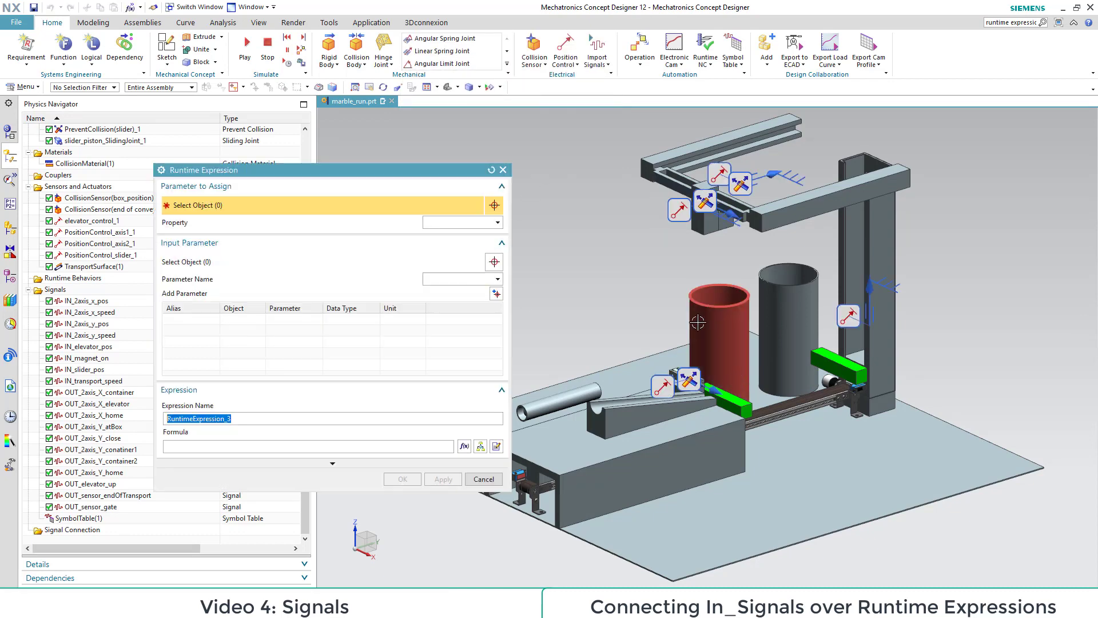
pyautogui.click(677, 211)
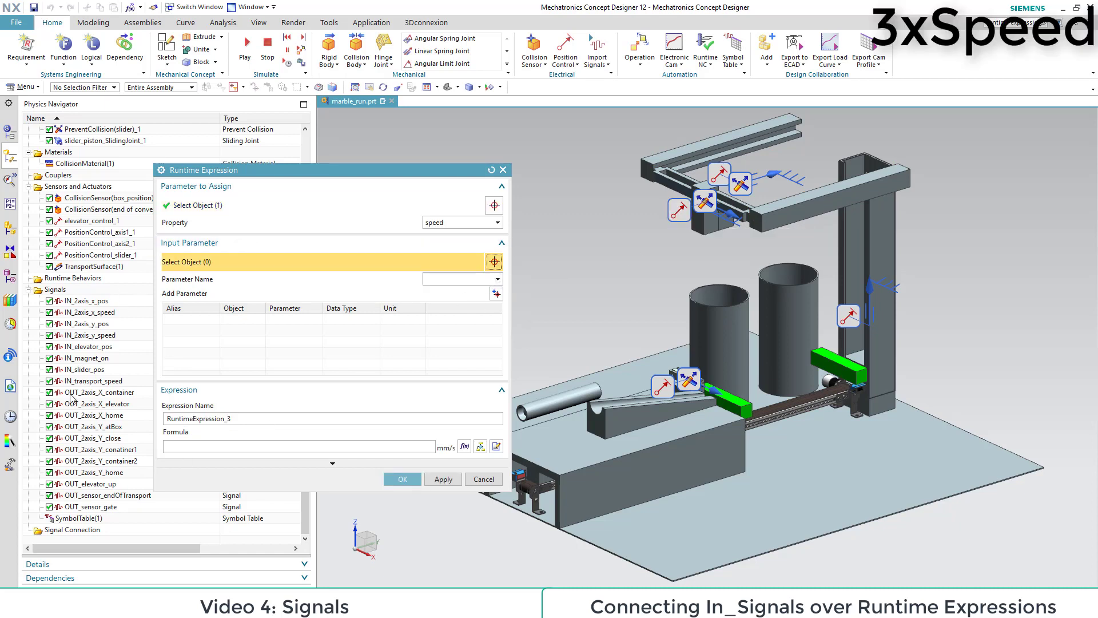
pyautogui.click(84, 311)
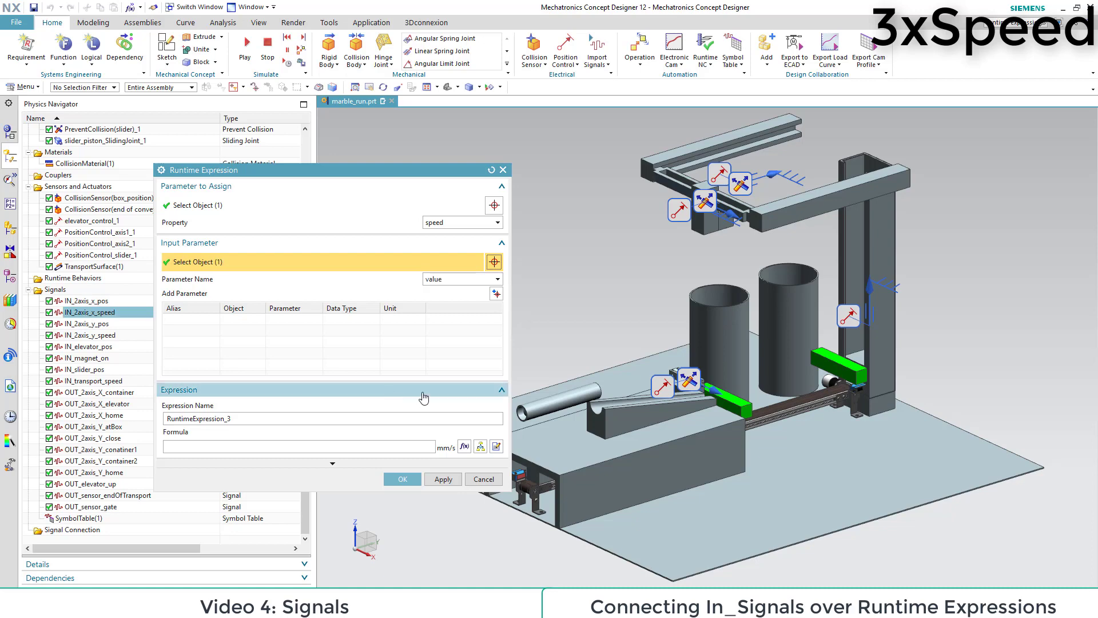
pyautogui.click(496, 293)
pyautogui.click(224, 447)
pyautogui.write('i')
pyautogui.press('Return')
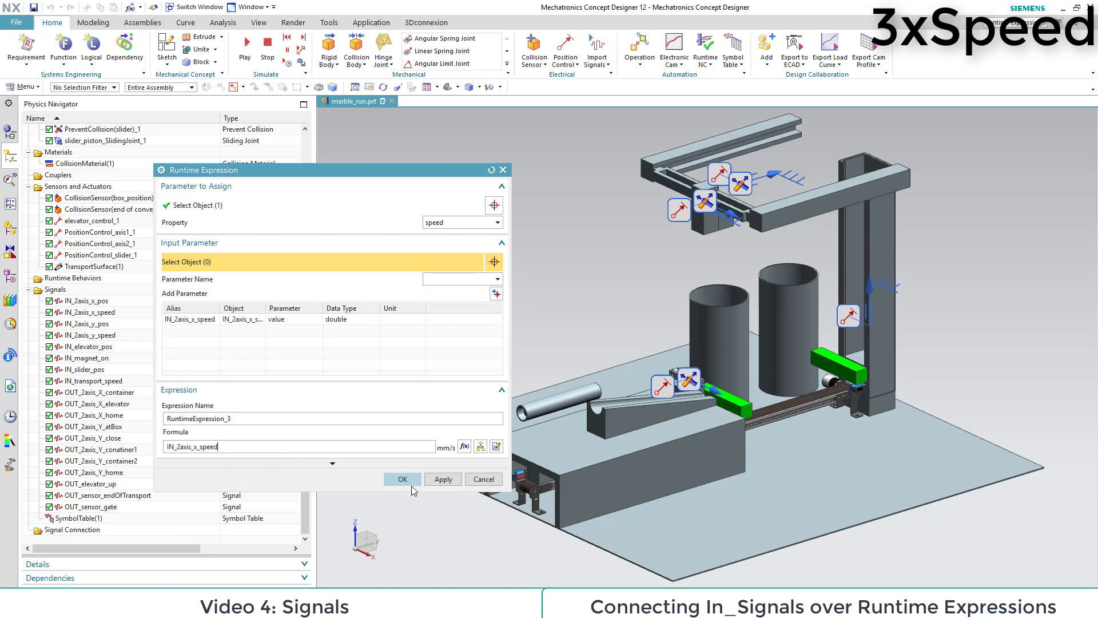
pyautogui.click(402, 479)
# Step: Start a runtime expression that assigns the position property of PositionControl_axis2_1
pyautogui.click(506, 64)
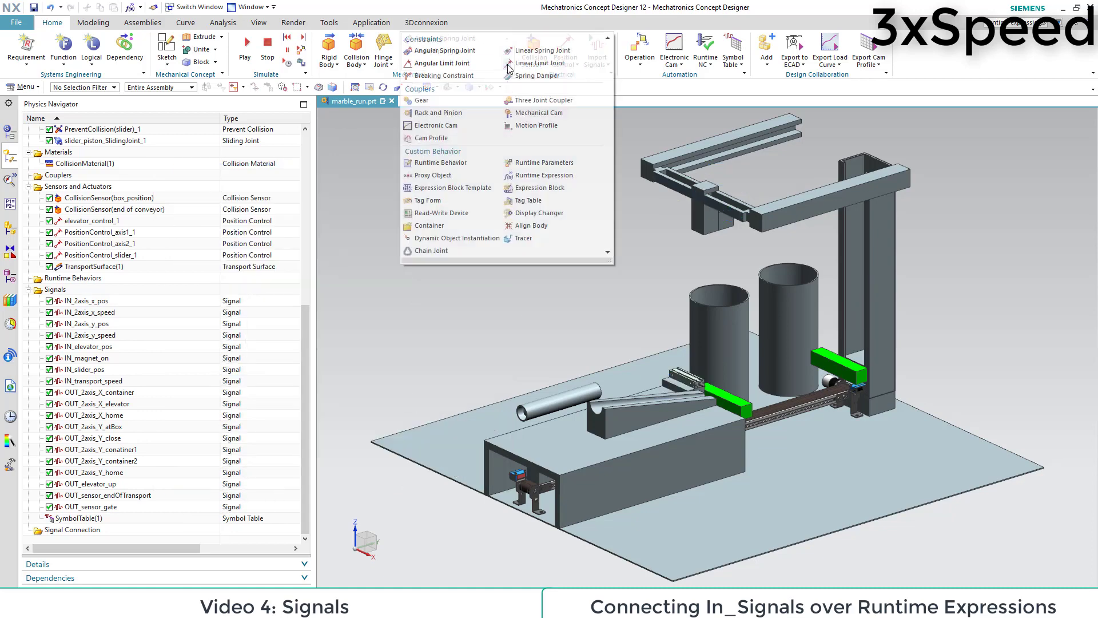
pyautogui.click(542, 178)
pyautogui.click(109, 244)
pyautogui.click(497, 222)
pyautogui.click(471, 244)
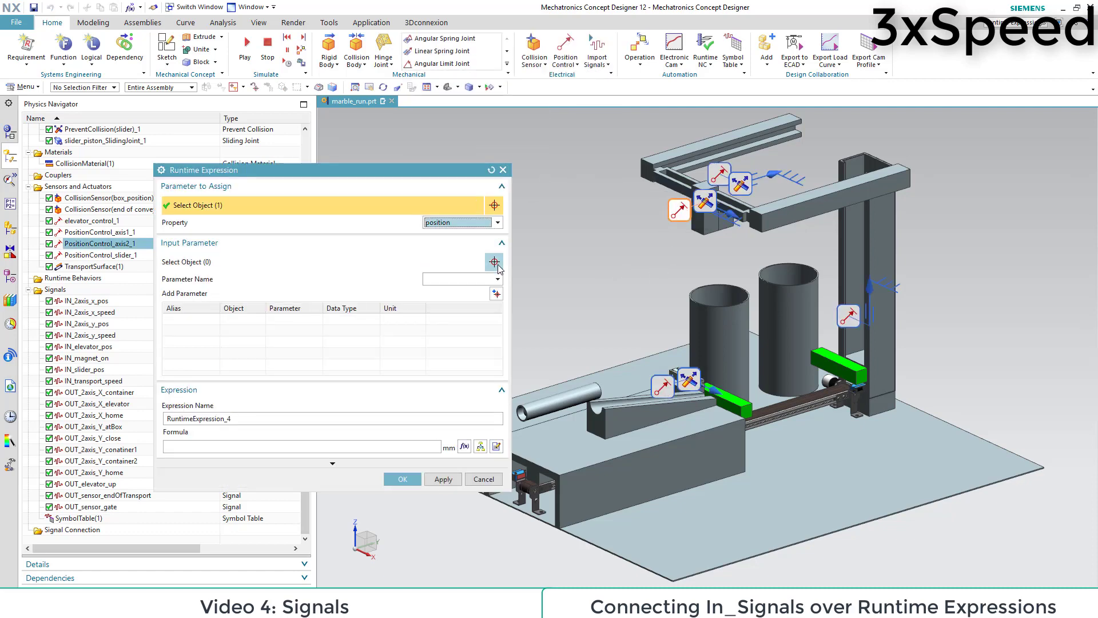
# Step: Add IN_2axis_x_pos as input parameter and use it as the formula of the axis 2 position expression
pyautogui.click(494, 262)
pyautogui.click(88, 302)
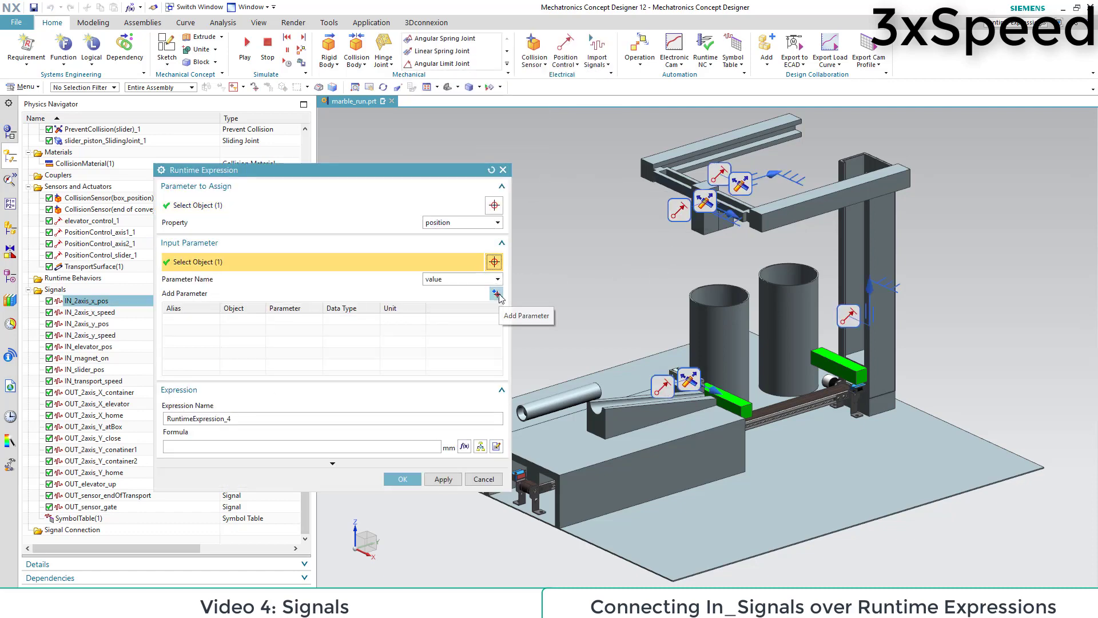
pyautogui.click(496, 293)
pyautogui.click(196, 447)
pyautogui.write('in')
pyautogui.doubleClick(196, 460)
pyautogui.click(402, 478)
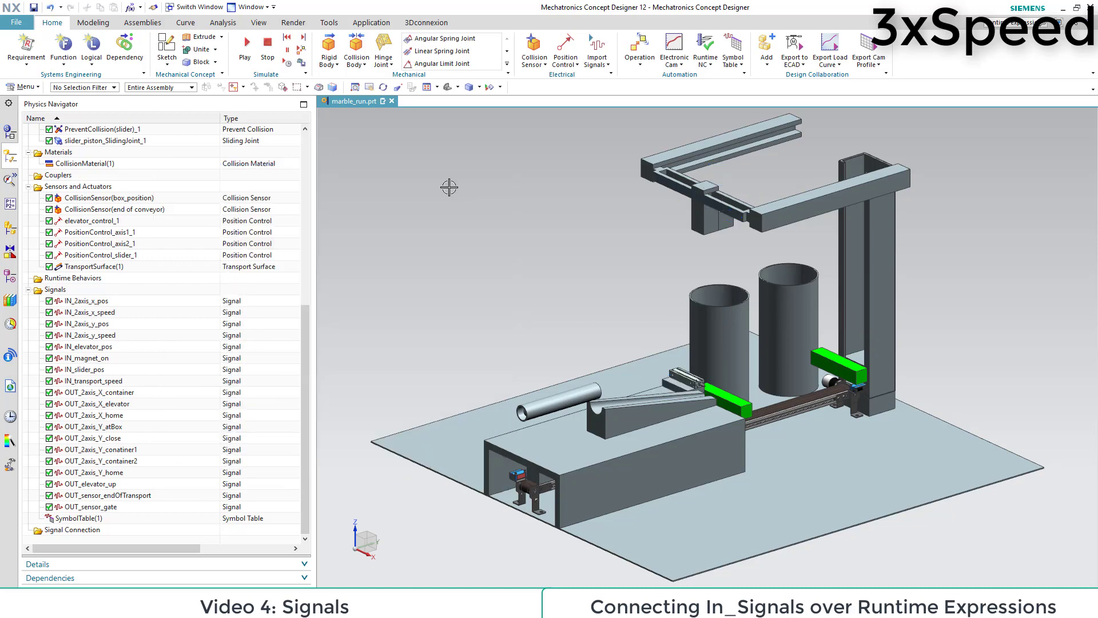
# Step: Create a runtime expression that sets the speed of PositionControl_axis1_1 to the IN_2axis_y_speed signal
pyautogui.click(506, 67)
pyautogui.click(519, 170)
pyautogui.click(719, 173)
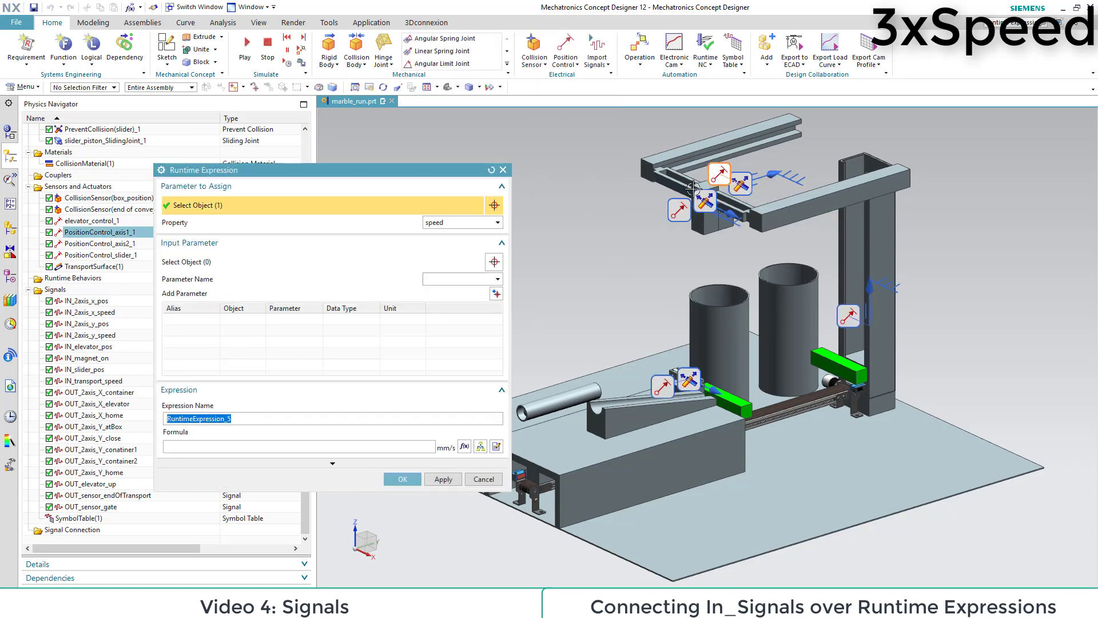
pyautogui.click(494, 261)
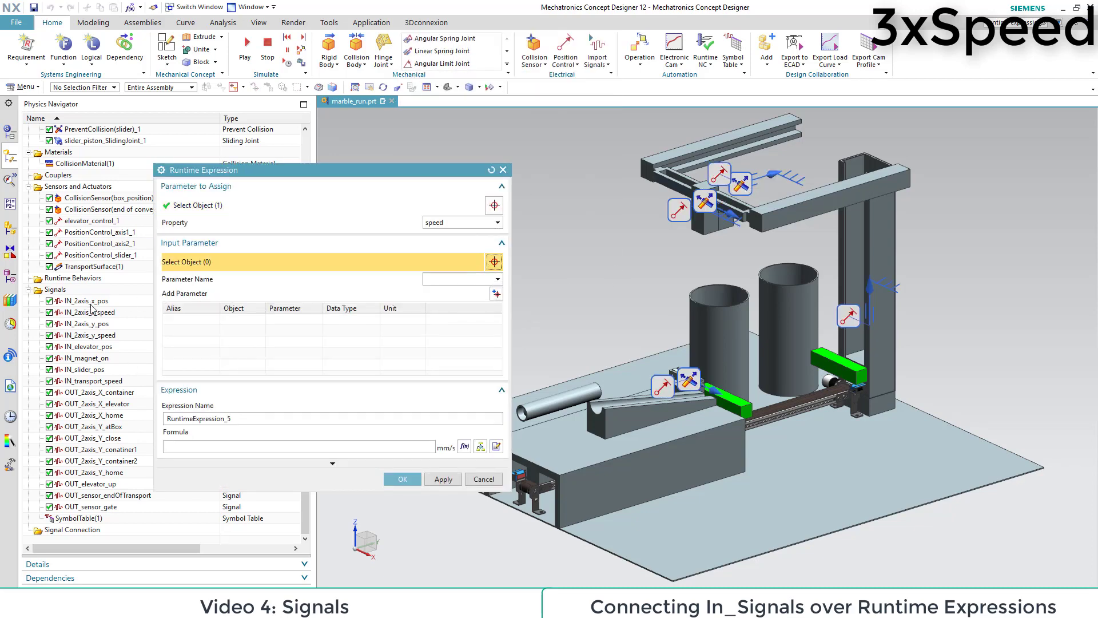
pyautogui.click(86, 335)
pyautogui.click(496, 294)
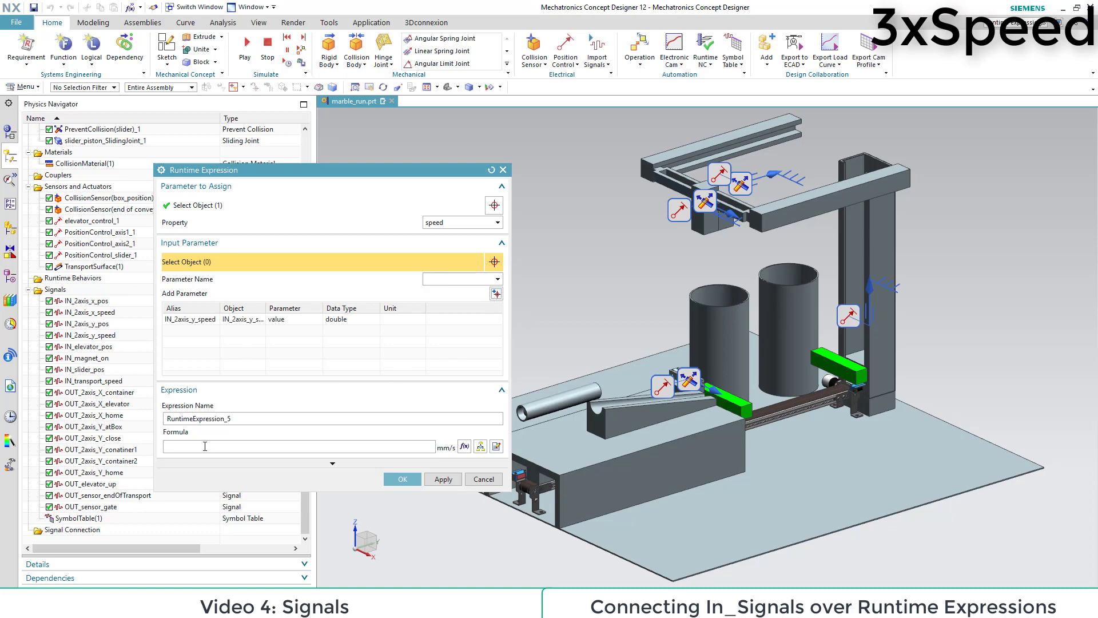
pyautogui.click(200, 446)
pyautogui.write('in')
pyautogui.doubleClick(196, 459)
pyautogui.click(402, 479)
# Step: Start a runtime expression that assigns the position property of PositionControl_axis1_1
pyautogui.click(506, 67)
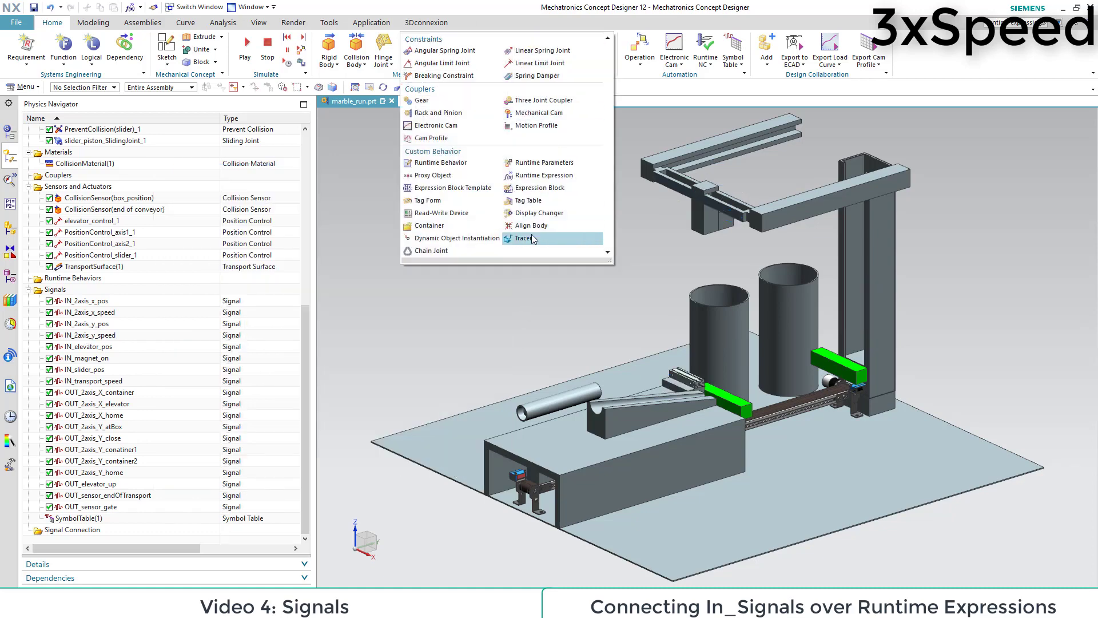
pyautogui.click(520, 172)
pyautogui.click(679, 211)
pyautogui.click(462, 222)
pyautogui.click(452, 246)
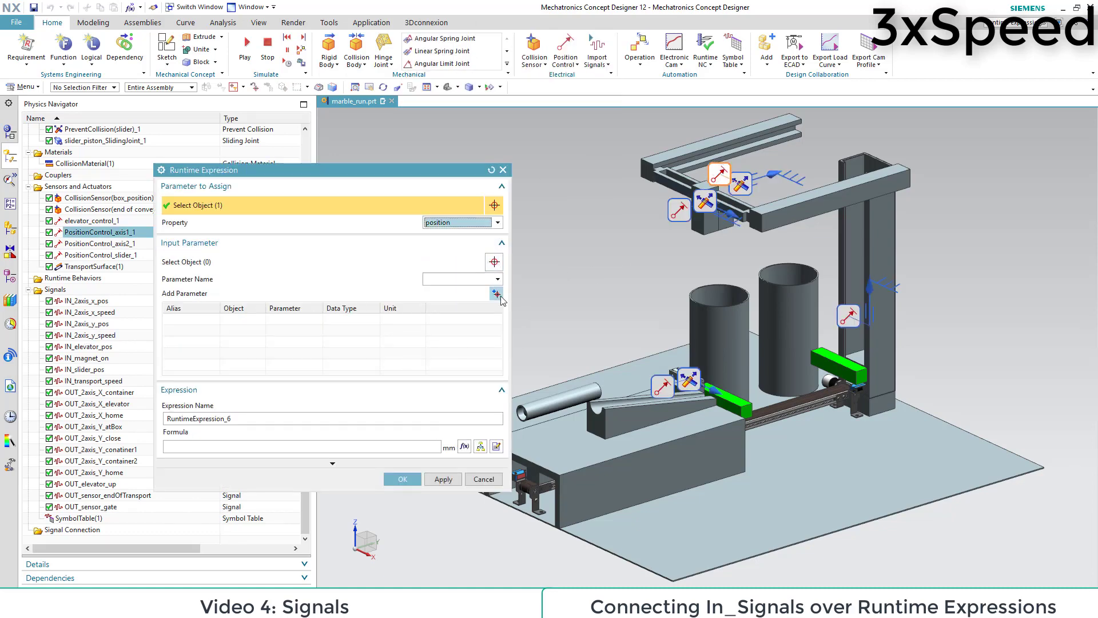
# Step: Add IN_2axis_y_pos as input parameter and use it as the formula of the axis 1 position expression
pyautogui.click(494, 261)
pyautogui.click(86, 324)
pyautogui.click(496, 293)
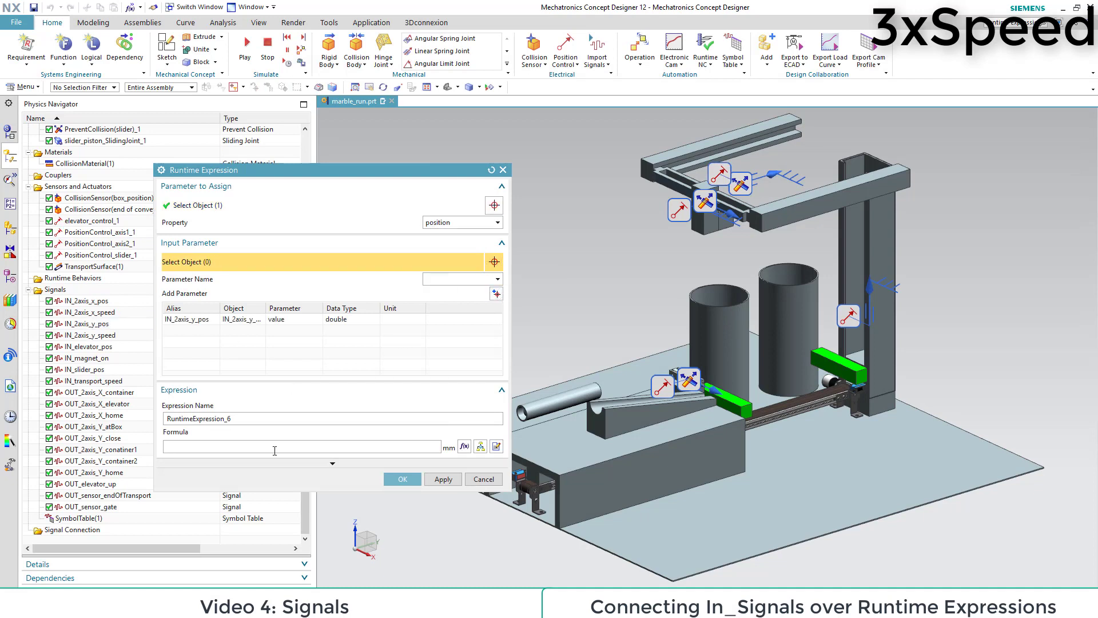
pyautogui.click(200, 446)
pyautogui.write('in')
pyautogui.doubleClick(196, 459)
pyautogui.click(402, 479)
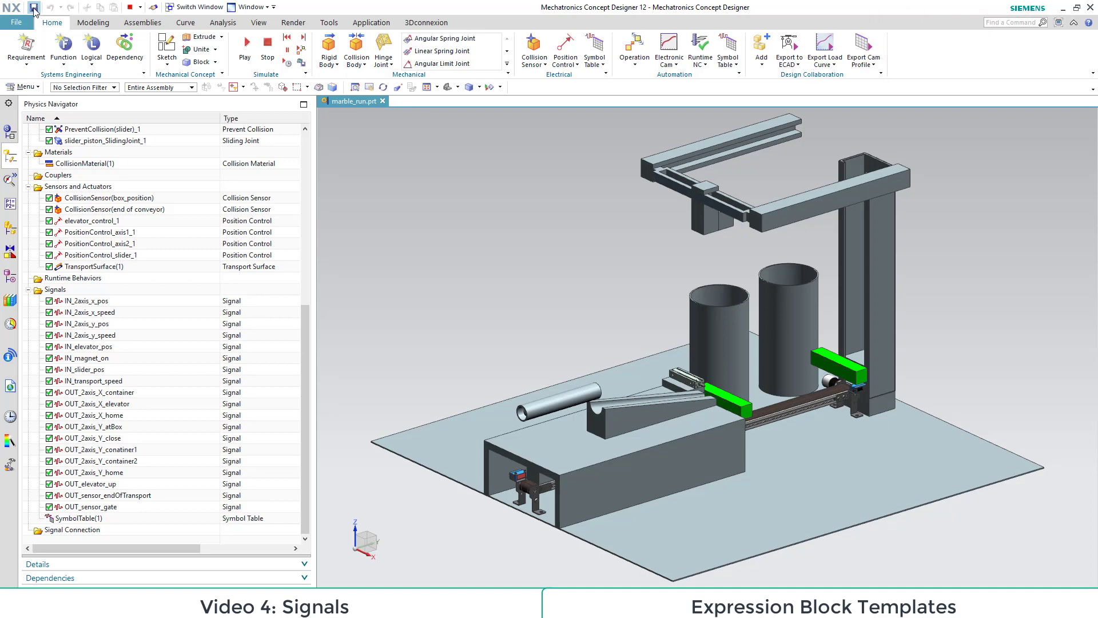
# Step: Start an expression block template file named output_signal_template in the signal folder and describe its bool position output, inputs and parameters
pyautogui.click(507, 63)
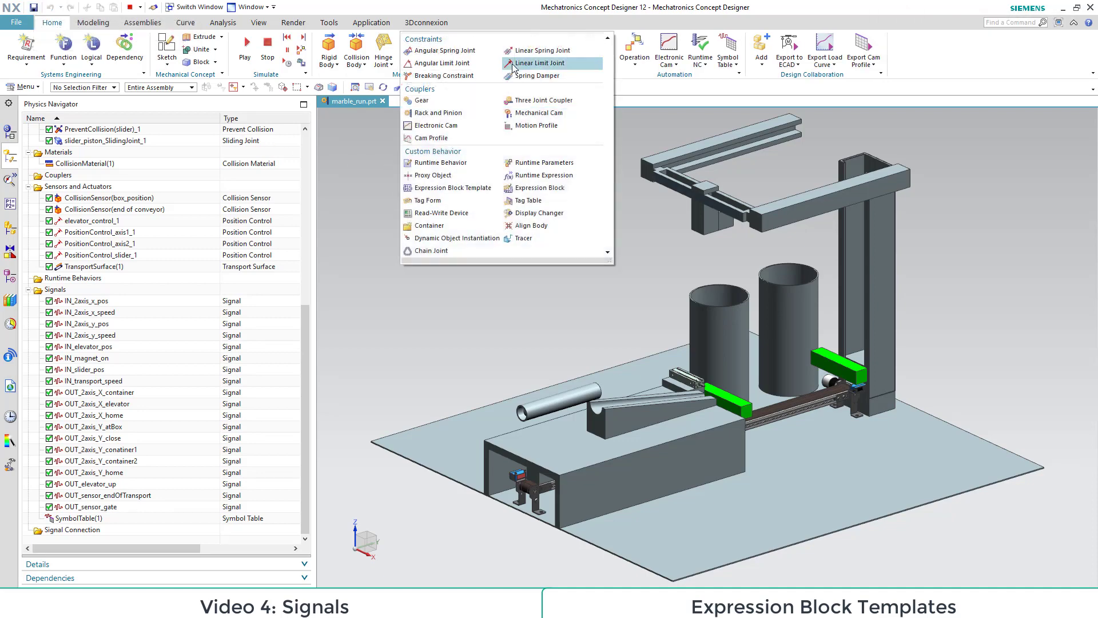
pyautogui.click(467, 190)
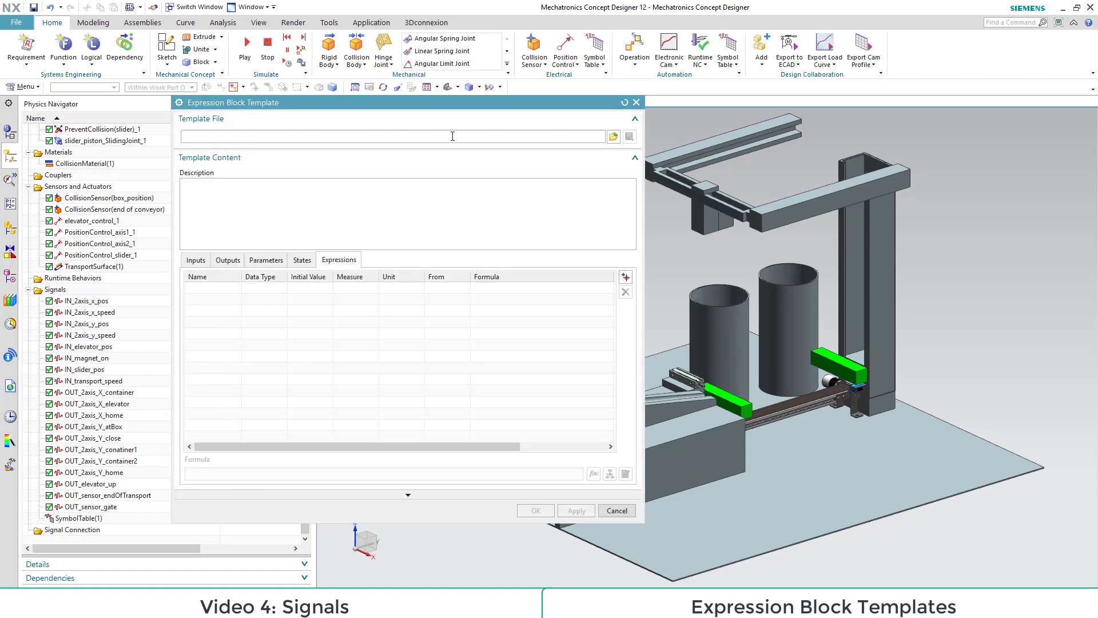
pyautogui.click(613, 136)
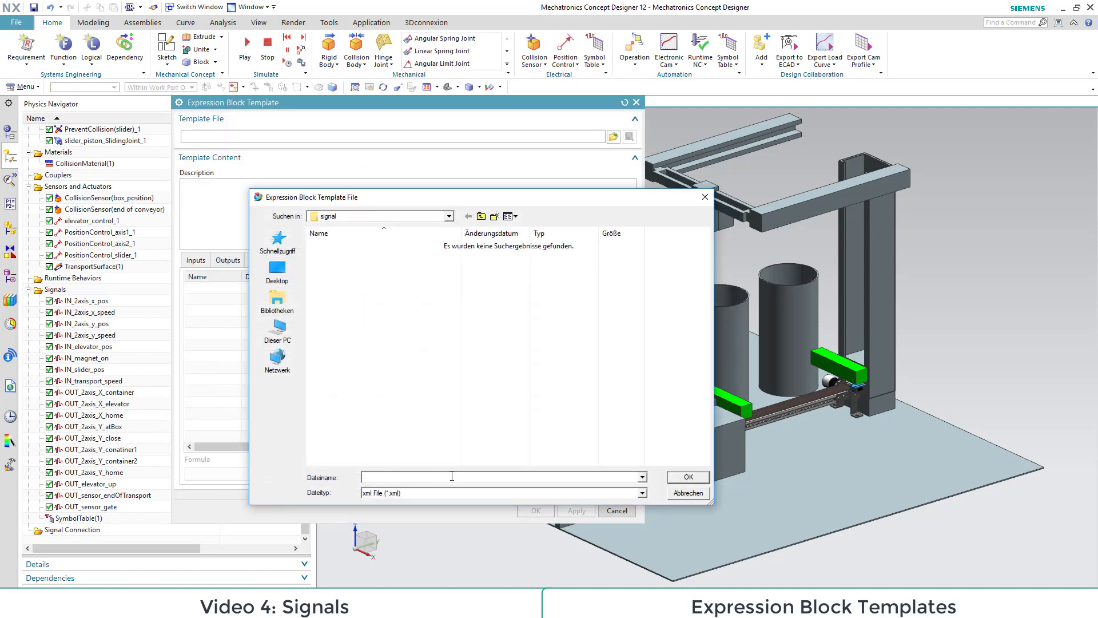
pyautogui.write('output_signal_template')
pyautogui.click(682, 478)
pyautogui.click(287, 211)
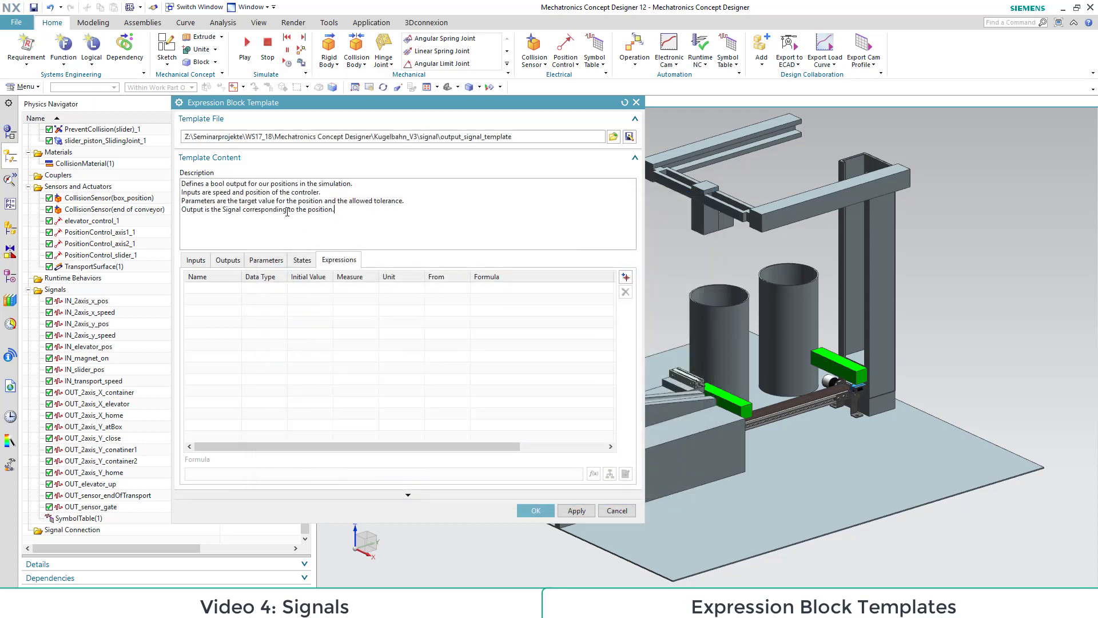
# Step: Add two inputs named speed and position to the expression block template
pyautogui.click(197, 261)
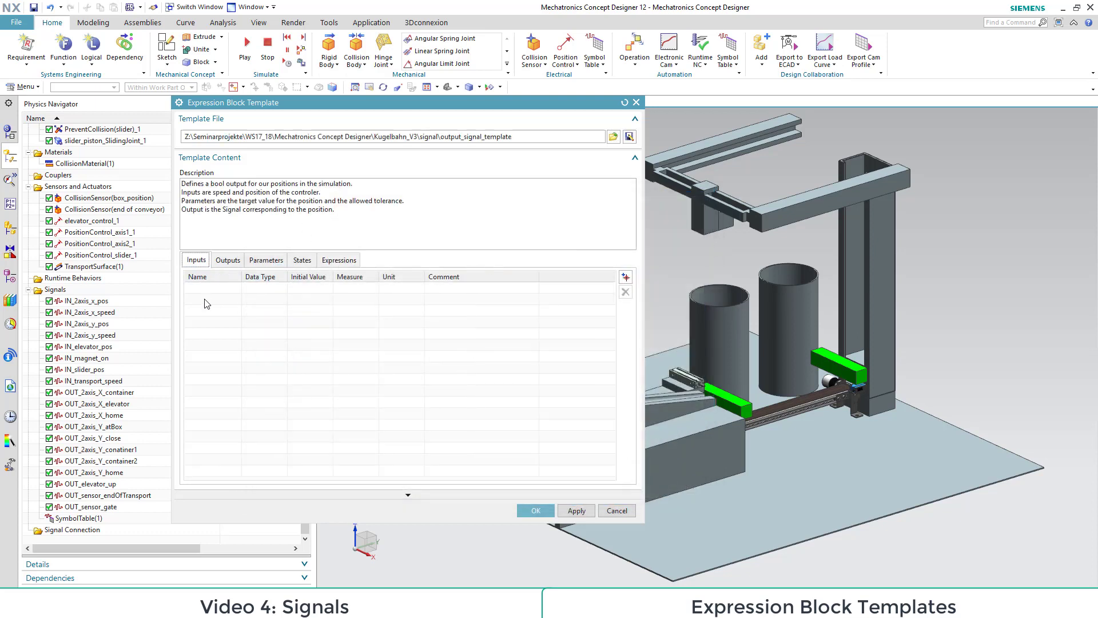
pyautogui.click(626, 277)
pyautogui.click(625, 277)
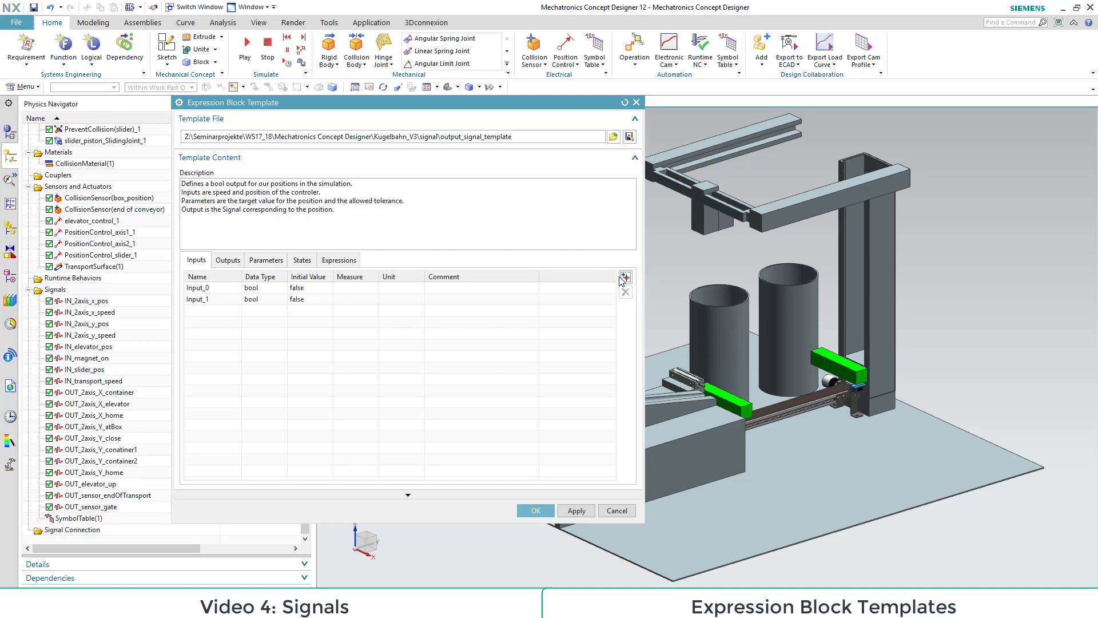
pyautogui.doubleClick(217, 290)
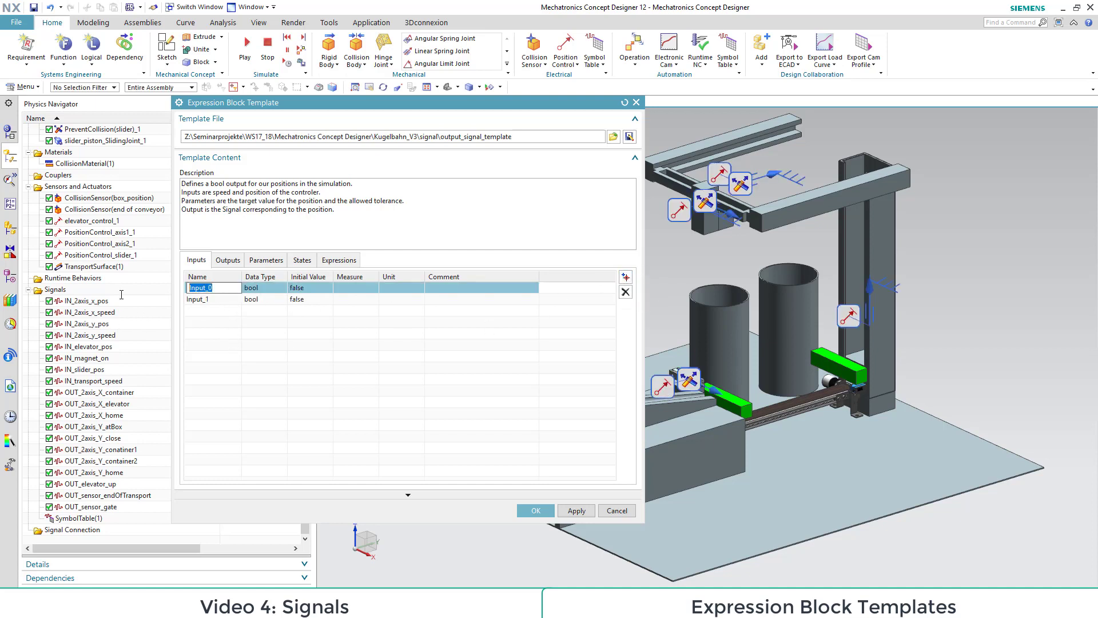
pyautogui.write('speed')
pyautogui.doubleClick(211, 301)
pyautogui.write('position')
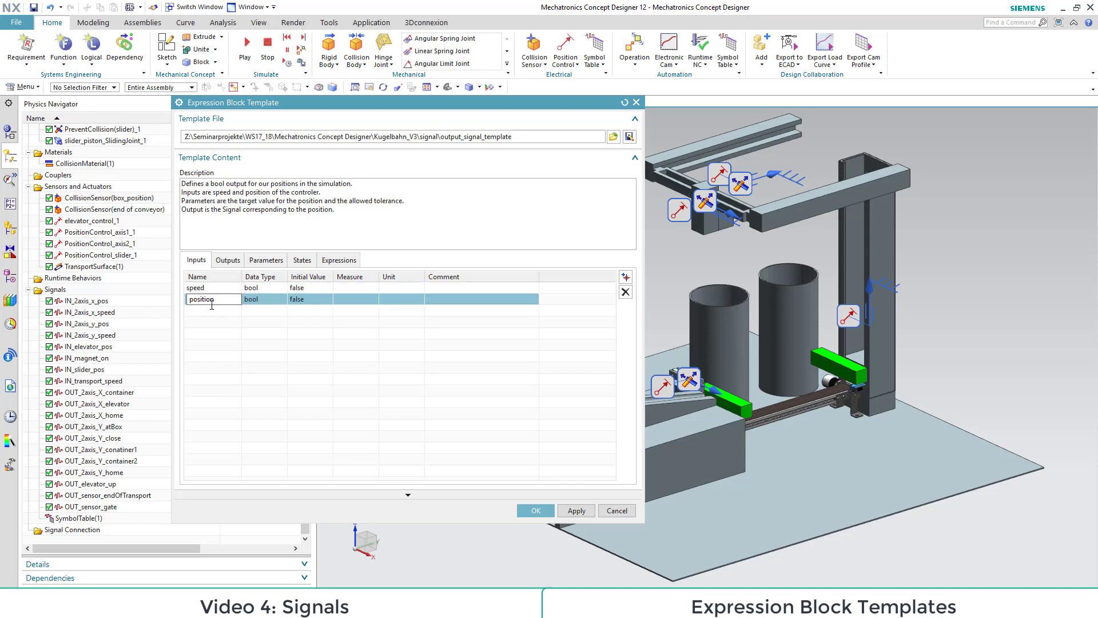
pyautogui.click(260, 311)
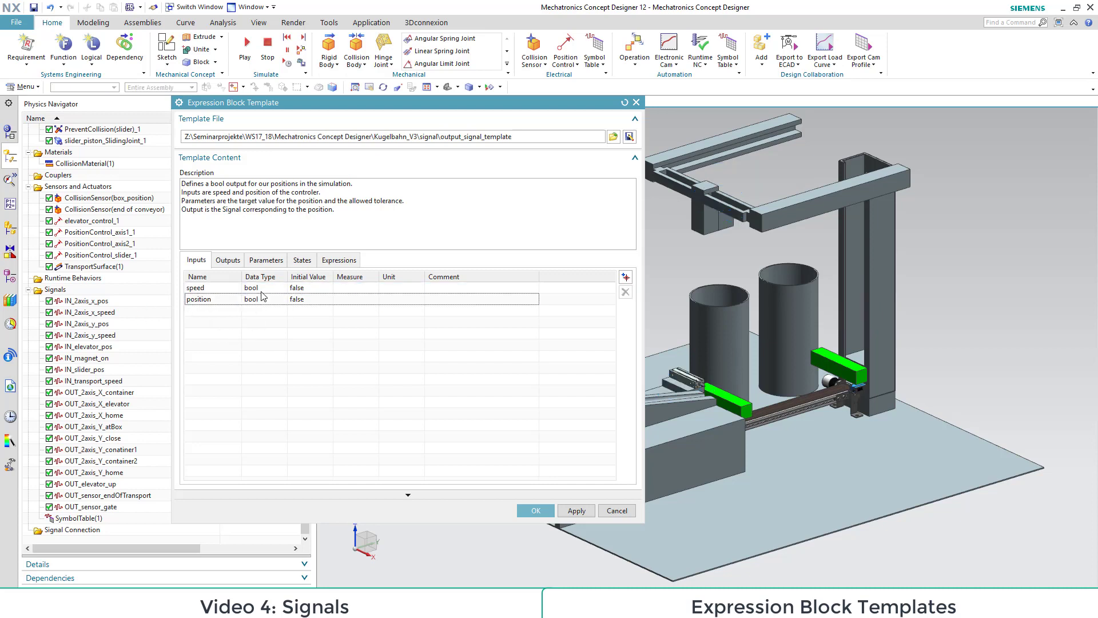
# Step: Change the data type of the template's speed and position inputs to double
pyautogui.click(258, 288)
pyautogui.click(254, 320)
pyautogui.click(257, 299)
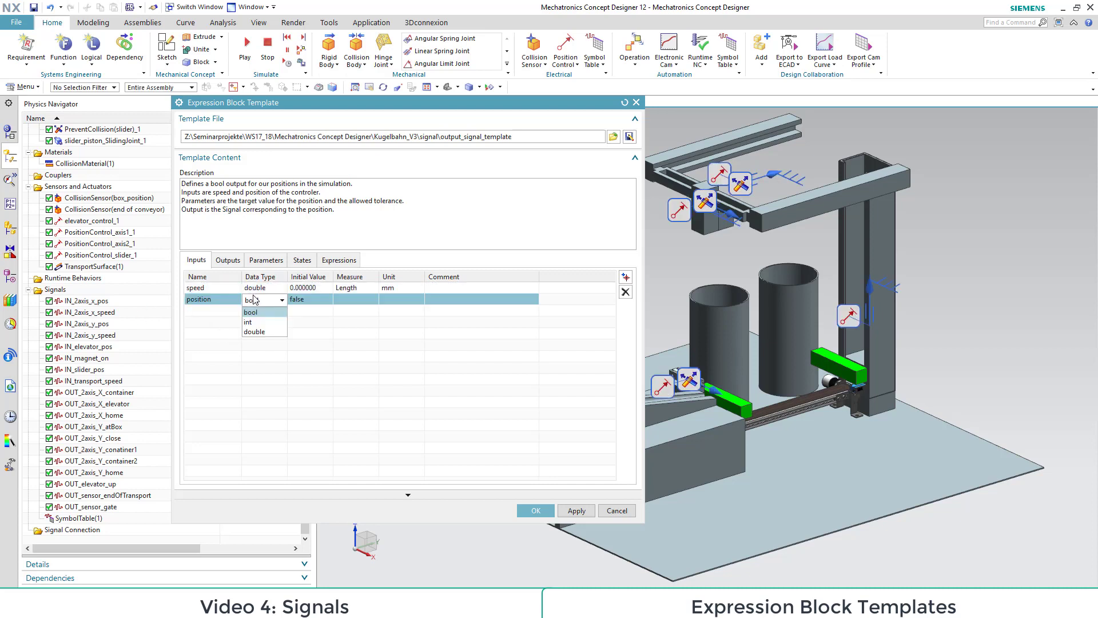
pyautogui.click(259, 332)
# Step: Set the speed input's measure to Velocity in mm/s and the position input's measure to Length in mm
pyautogui.click(356, 289)
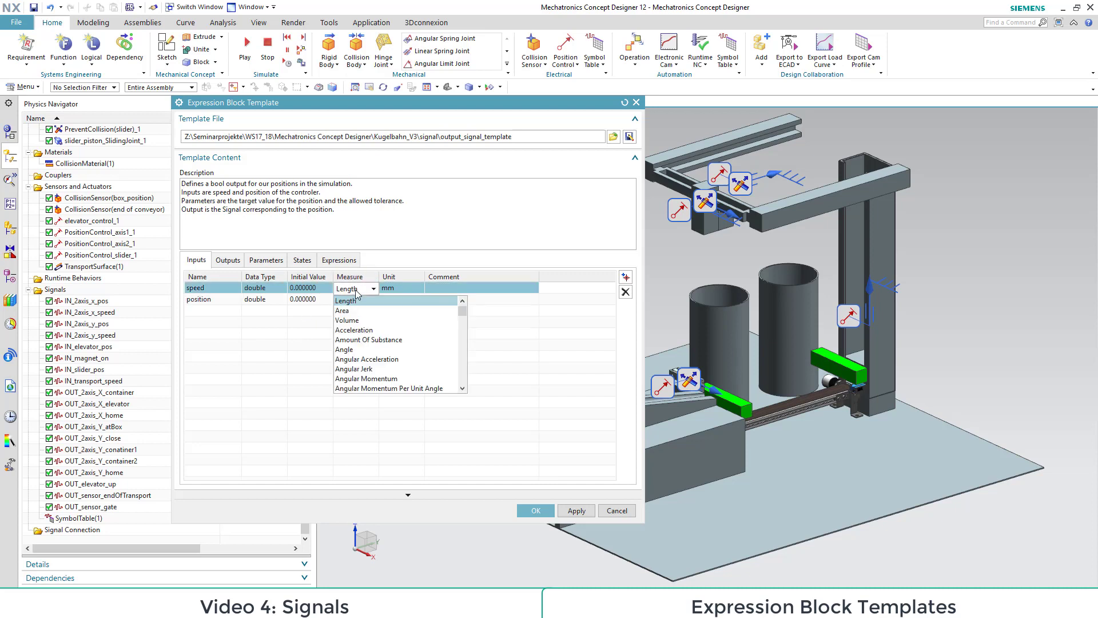
pyautogui.scroll(-10, 359, 381)
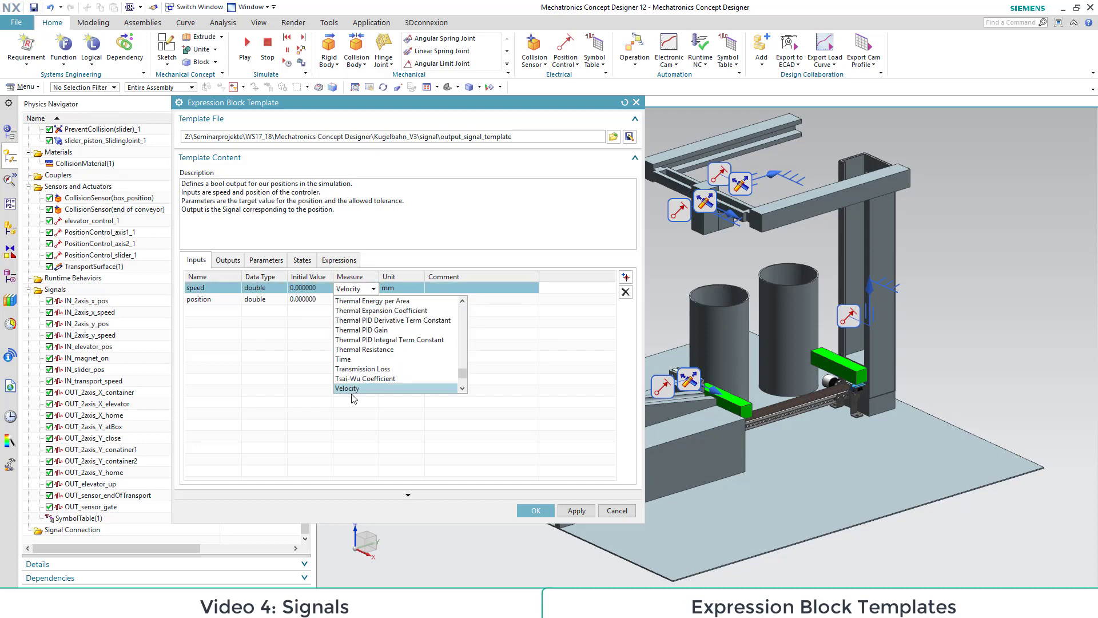
pyautogui.click(353, 389)
pyautogui.click(354, 301)
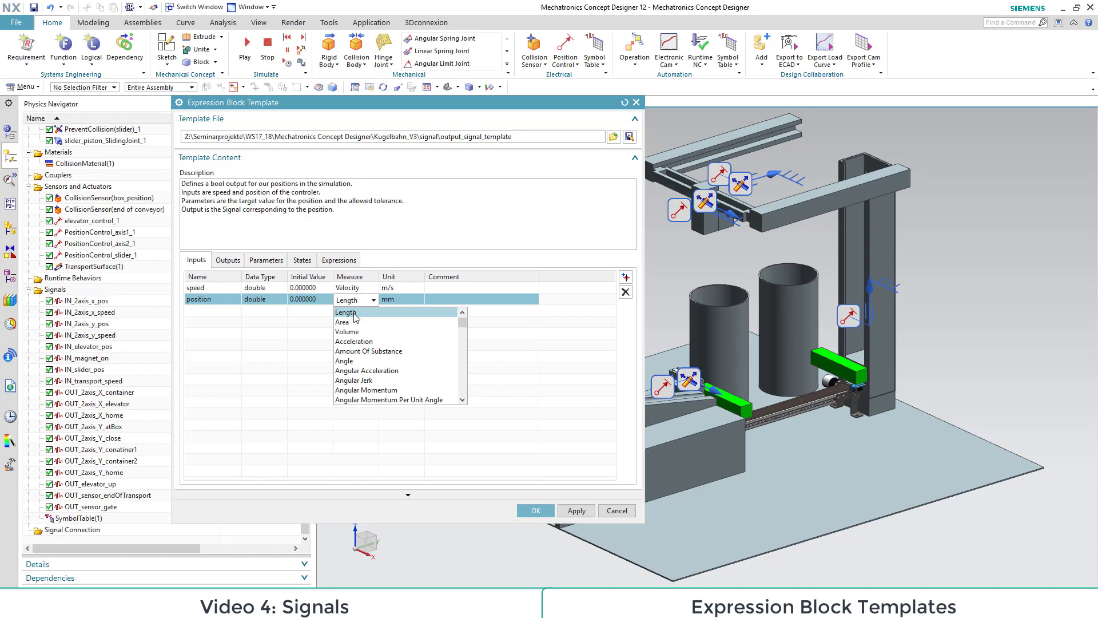
pyautogui.click(353, 315)
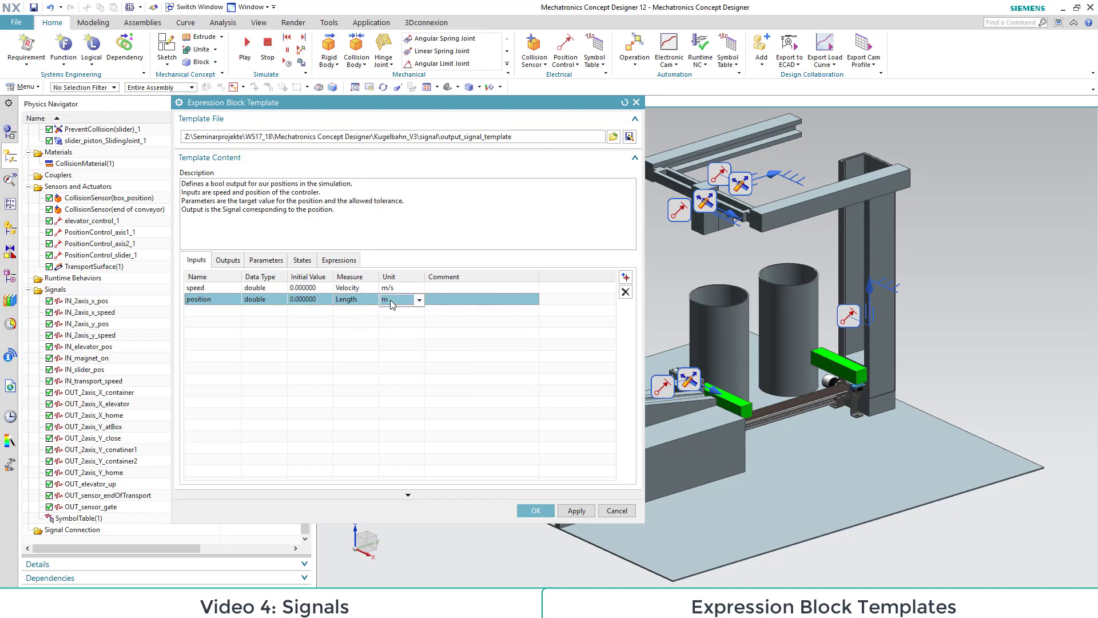
pyautogui.click(388, 299)
pyautogui.click(393, 319)
pyautogui.click(391, 288)
pyautogui.click(391, 311)
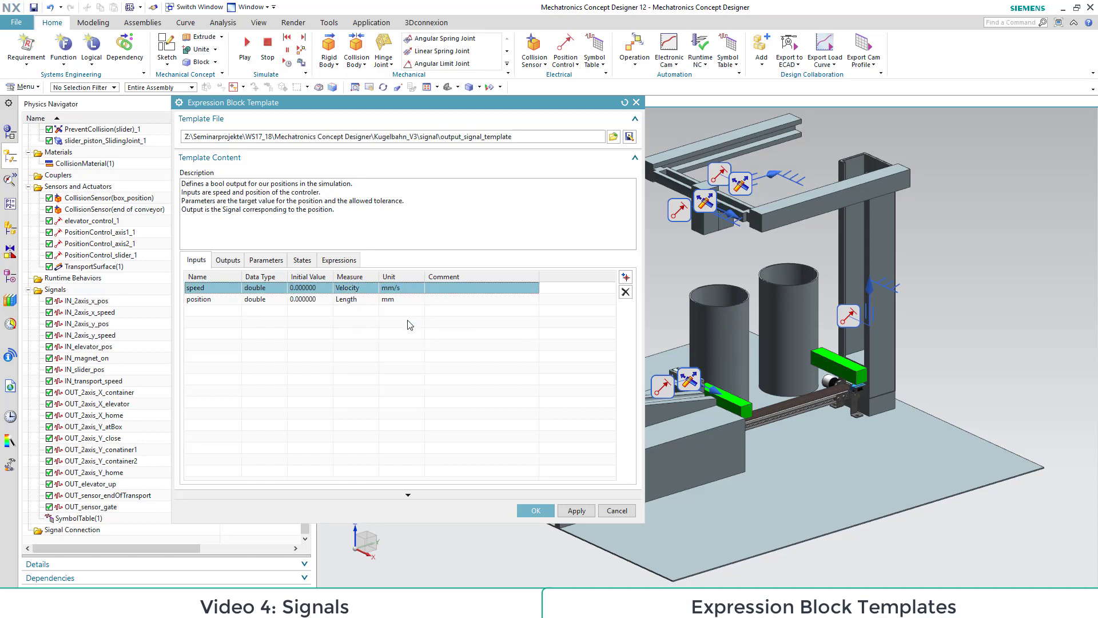
# Step: Add a bool output named Signal to the expression block template
pyautogui.click(227, 260)
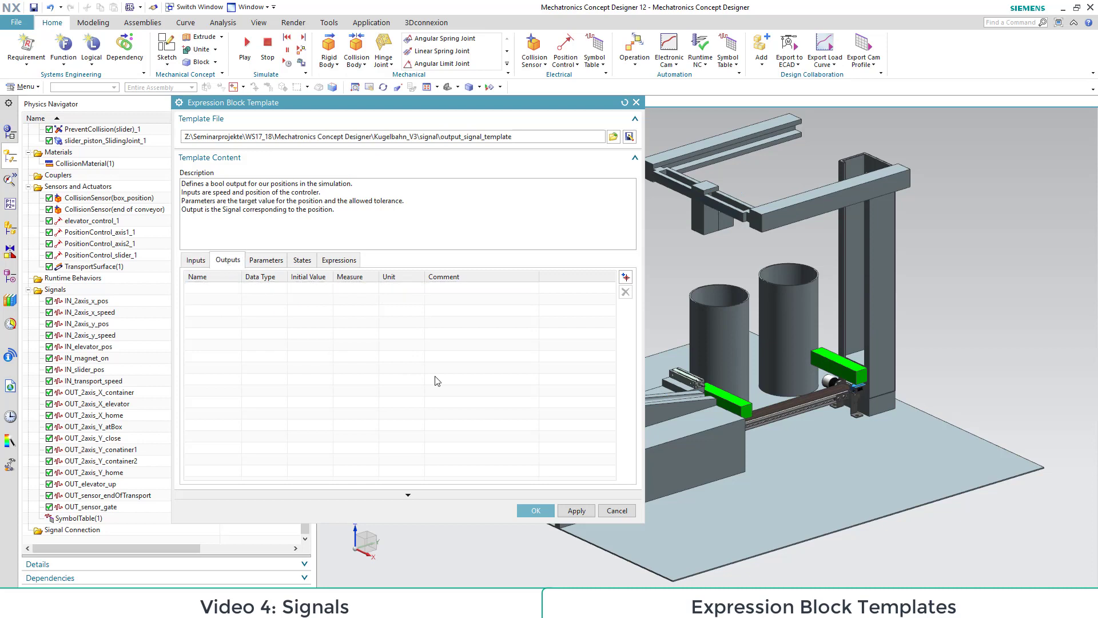
pyautogui.click(625, 276)
pyautogui.click(229, 288)
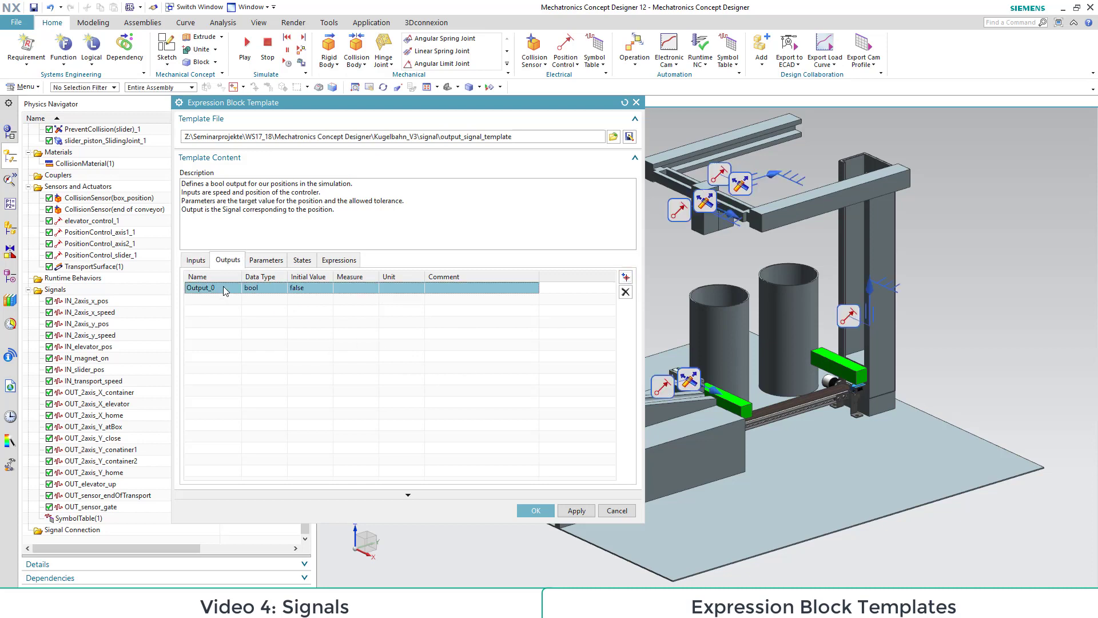
pyautogui.write('Signal')
pyautogui.click(255, 343)
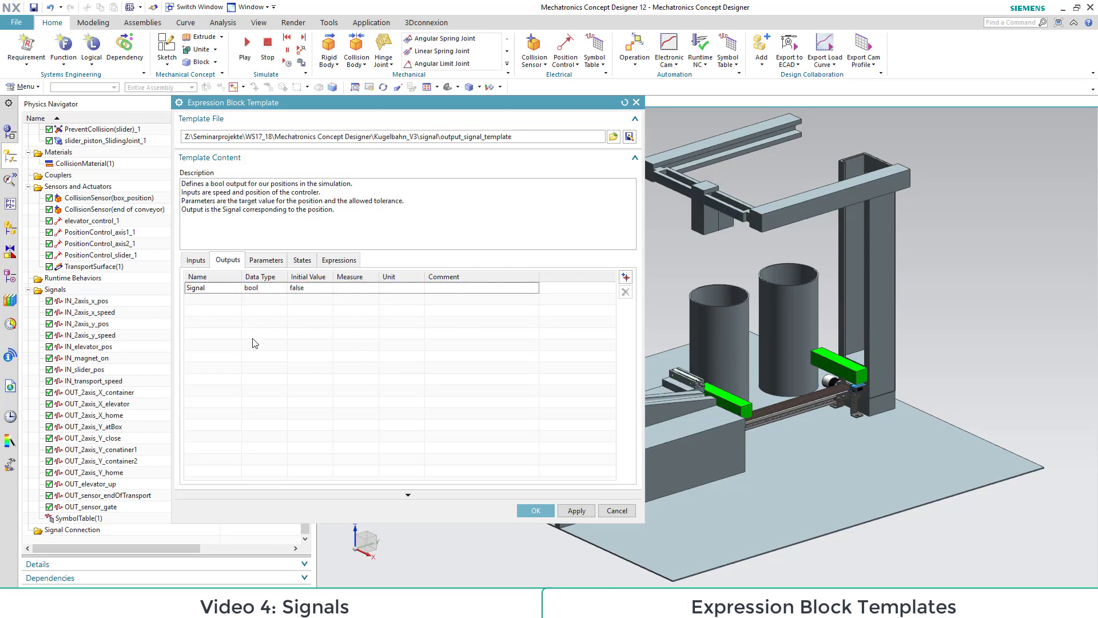
# Step: Add two parameters named target_value and tolerance to the expression block template
pyautogui.click(264, 262)
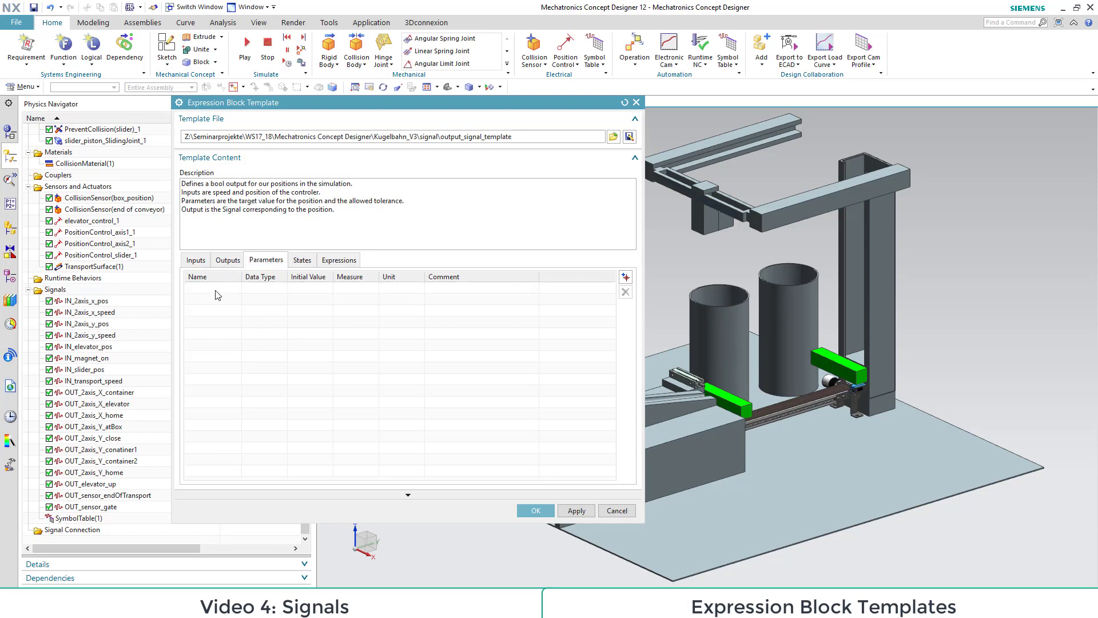
pyautogui.click(625, 278)
pyautogui.click(625, 277)
pyautogui.click(223, 288)
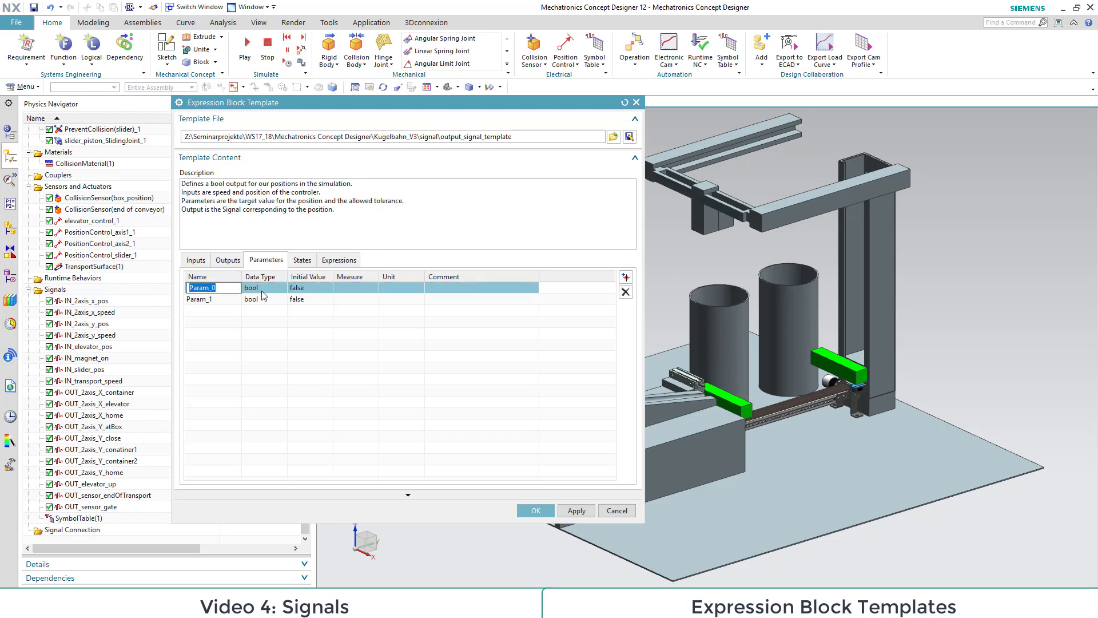
pyautogui.write('target_value')
pyautogui.click(205, 299)
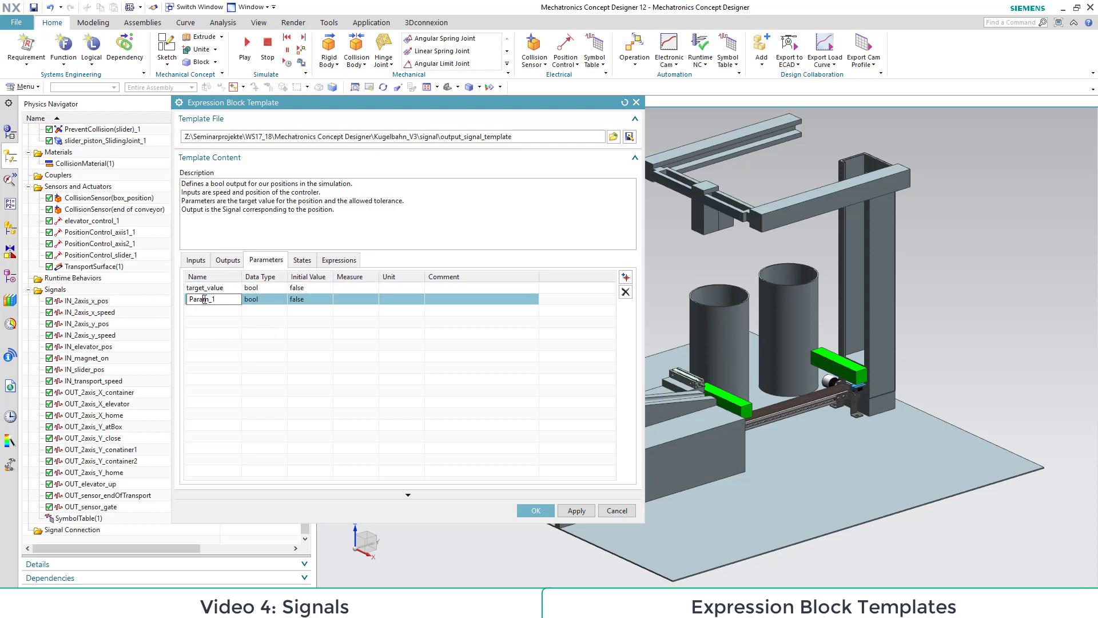
pyautogui.write('tolerance')
pyautogui.press('Return')
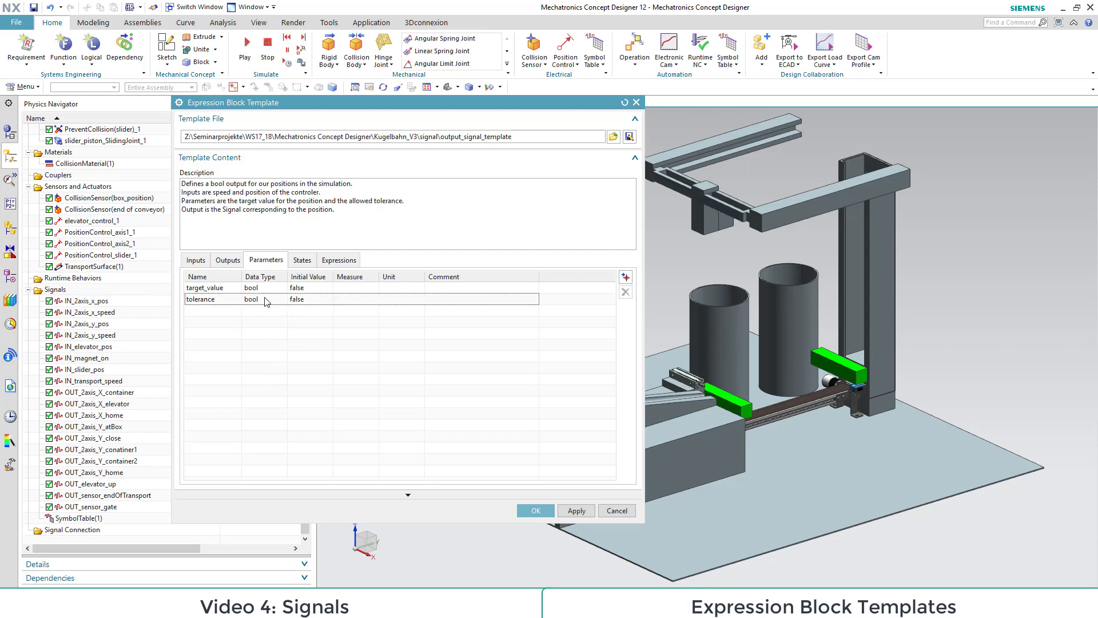
# Step: Change the data type of target_value and tolerance to double and make the tolerance parameter Unitless
pyautogui.click(263, 289)
pyautogui.click(253, 320)
pyautogui.click(262, 299)
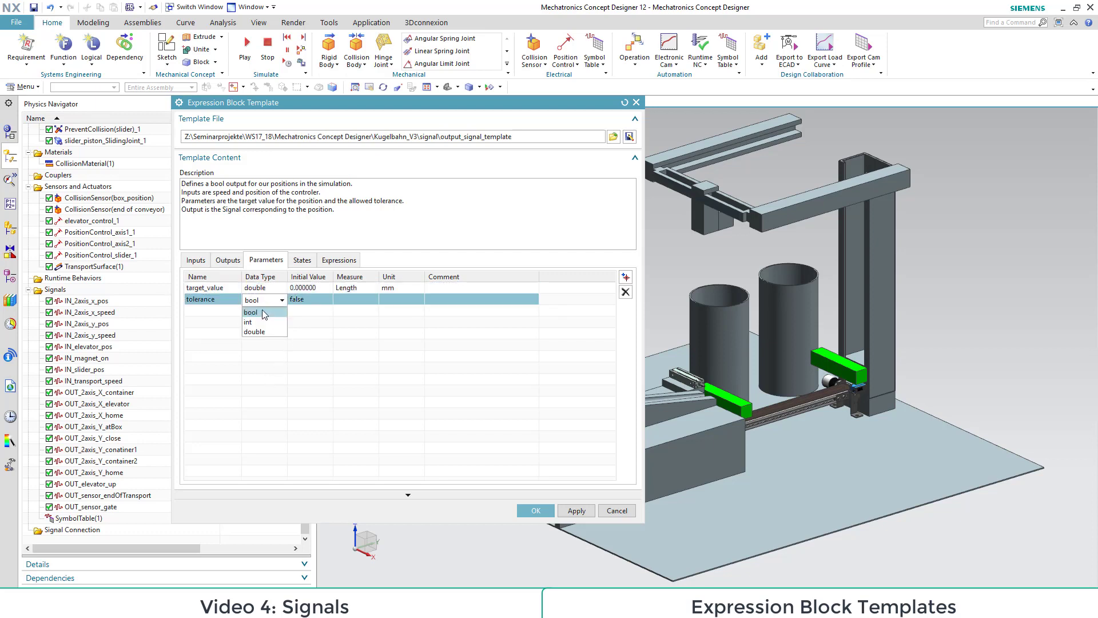
pyautogui.click(256, 331)
pyautogui.click(353, 300)
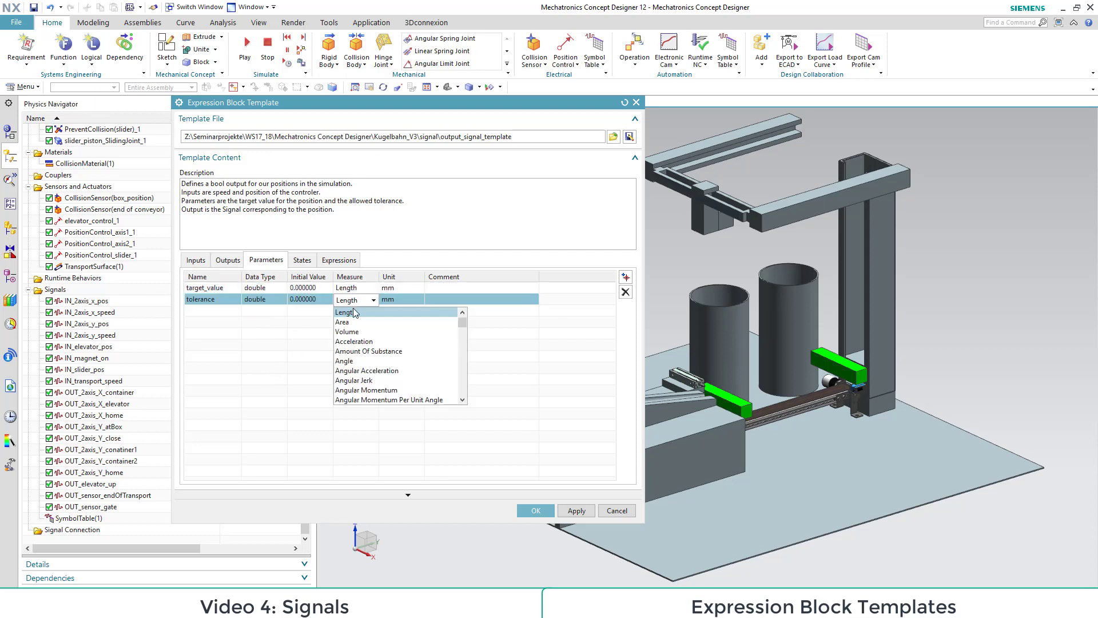
pyautogui.click(349, 314)
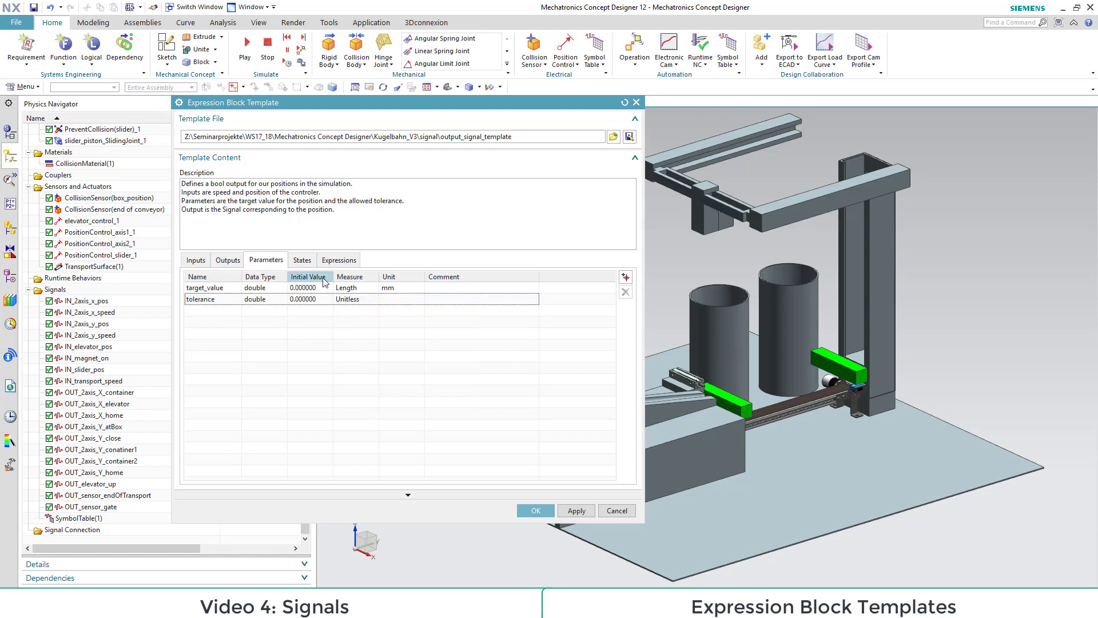
# Step: Give Signal the formula "if ( (abs(position-target_value) <= tolerance) & (abs(speed) <= tolerance) ) Then (true) else (false)" and finish the template
pyautogui.click(302, 260)
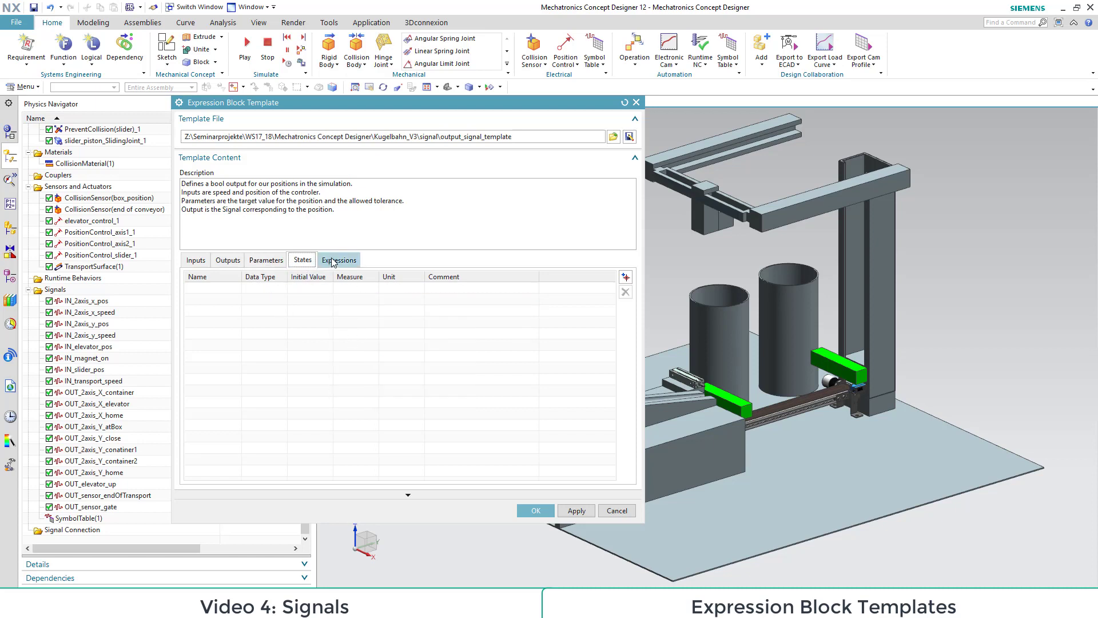
pyautogui.click(333, 261)
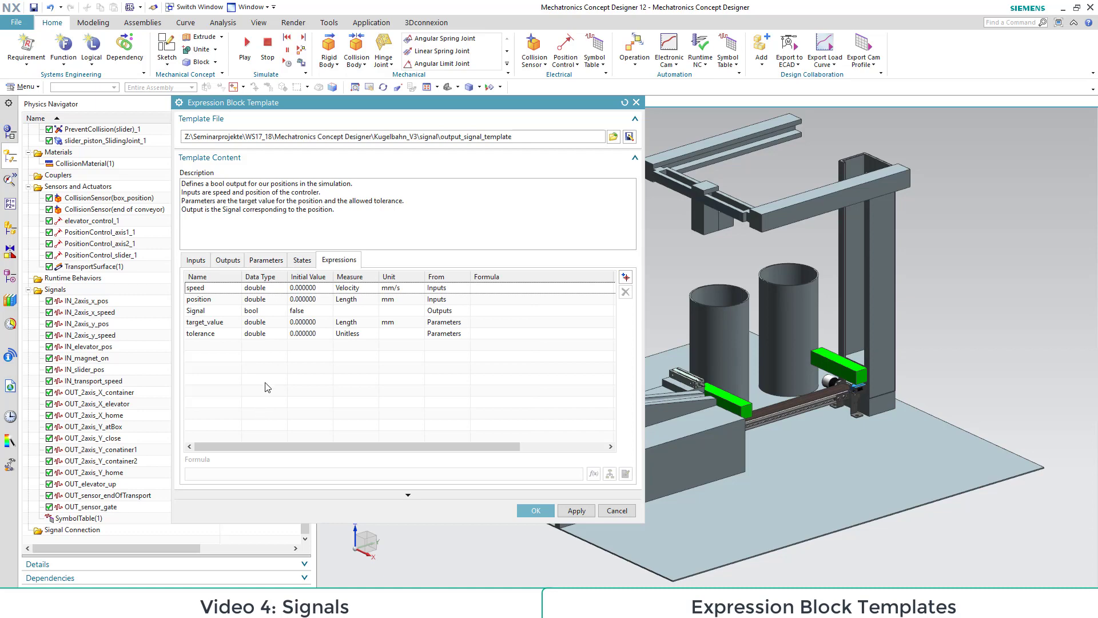
pyautogui.click(204, 312)
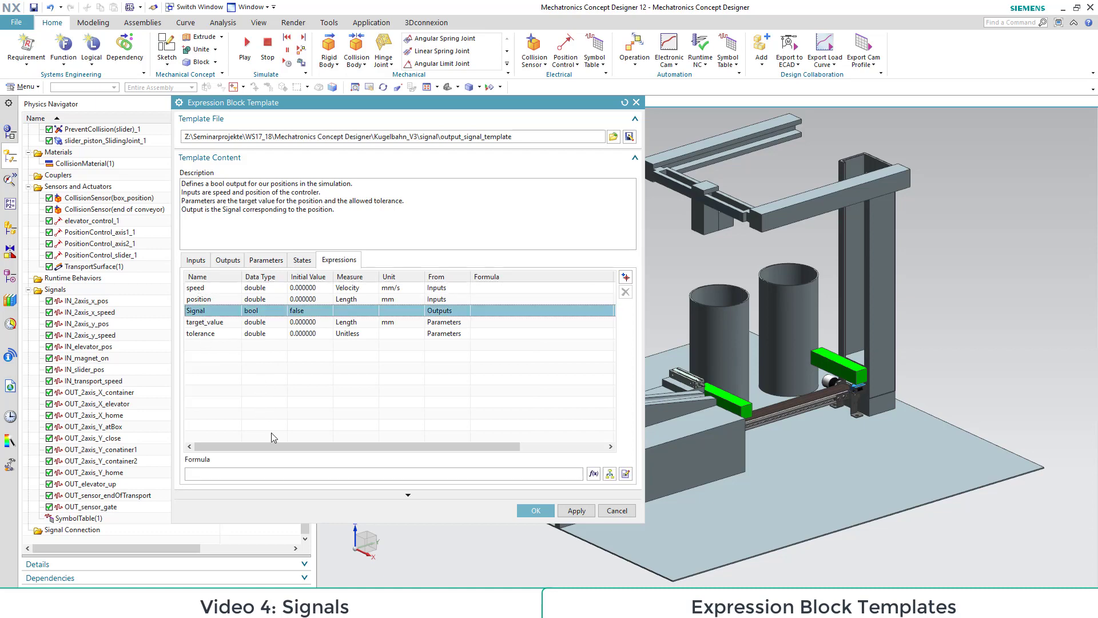
pyautogui.click(258, 473)
pyautogui.write('if ( (abs(position-target_value) <= tolerance) & (abs(speed) <= tolerance) ) Then (true) else (false)')
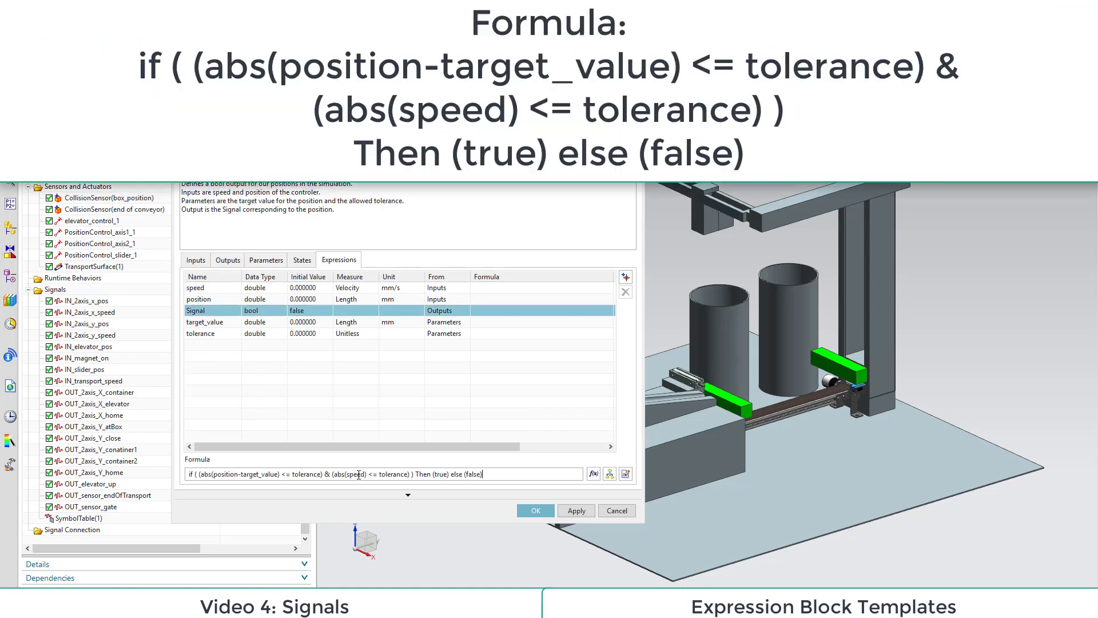
pyautogui.click(544, 510)
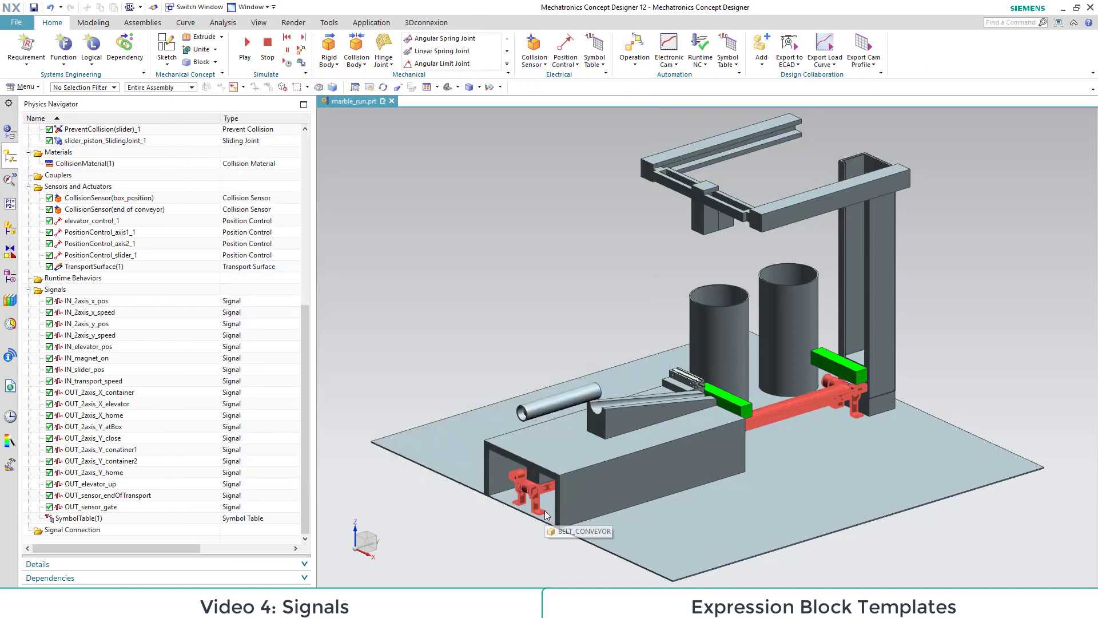
# Step: Start a new expression block and load its content from output_signal_template.xml in the signal folder
pyautogui.click(506, 63)
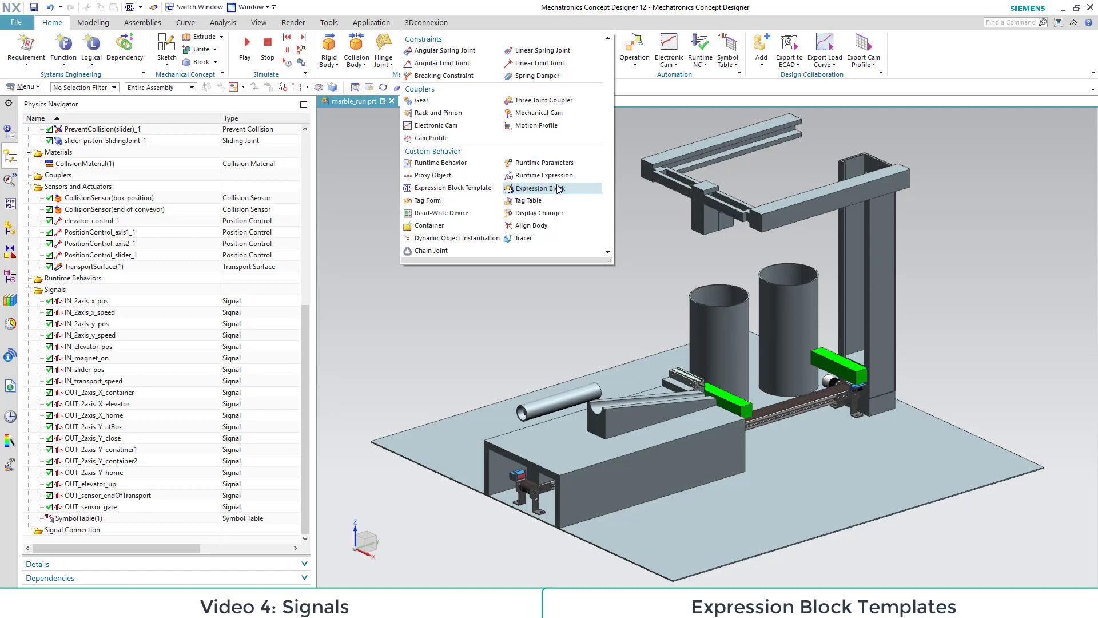
pyautogui.click(520, 189)
pyautogui.click(381, 137)
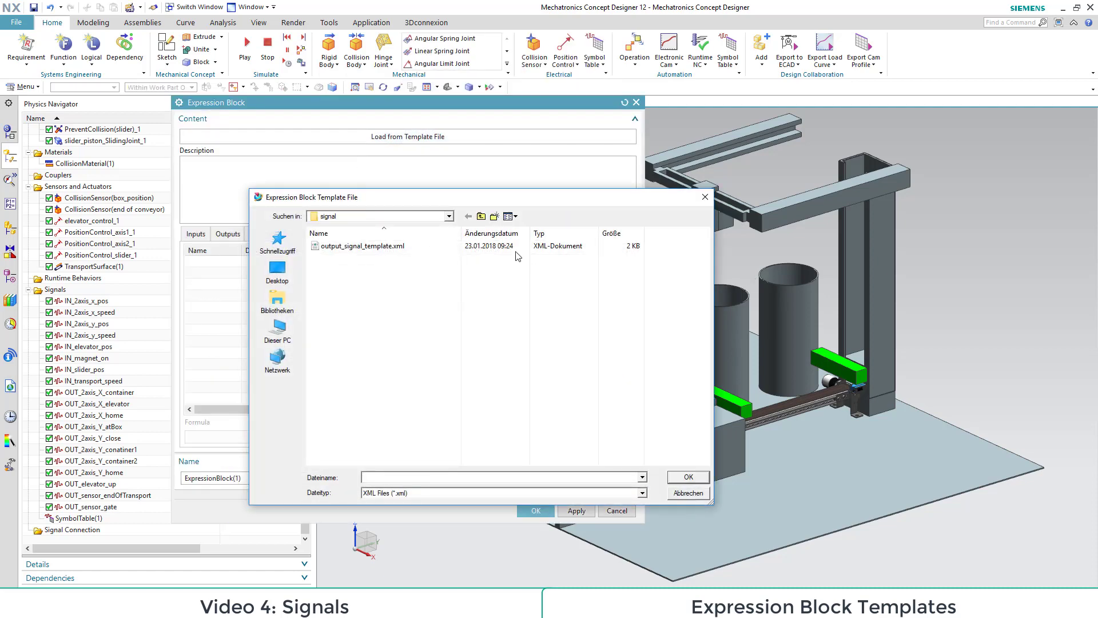
pyautogui.click(362, 246)
pyautogui.click(688, 477)
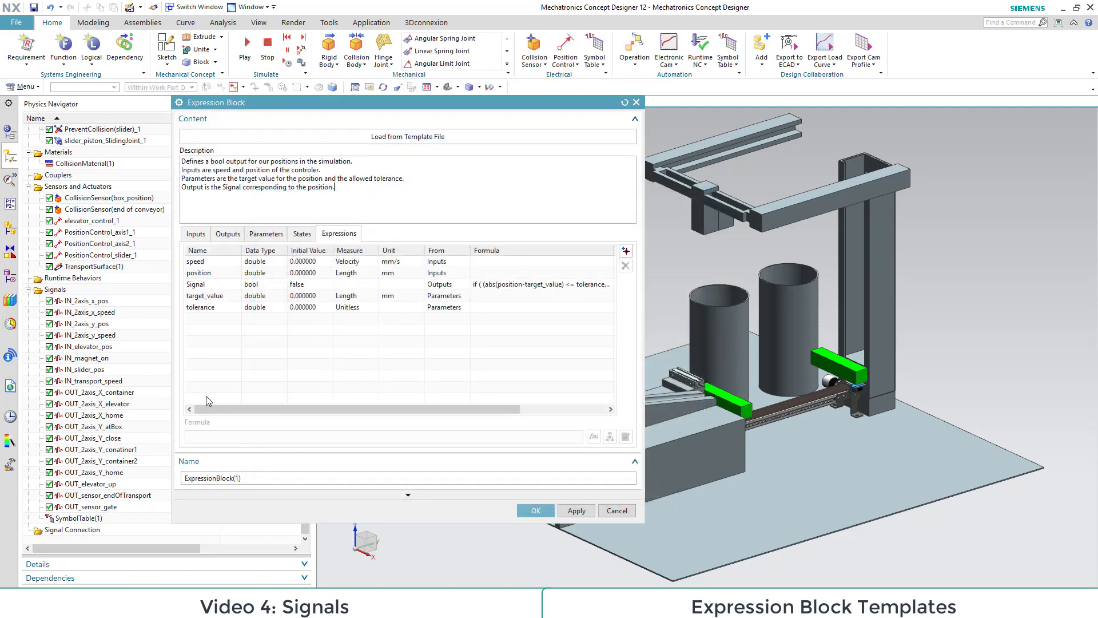
# Step: Connect the block's speed and position inputs to the speed and position parameters of elevator_control_1
pyautogui.click(193, 234)
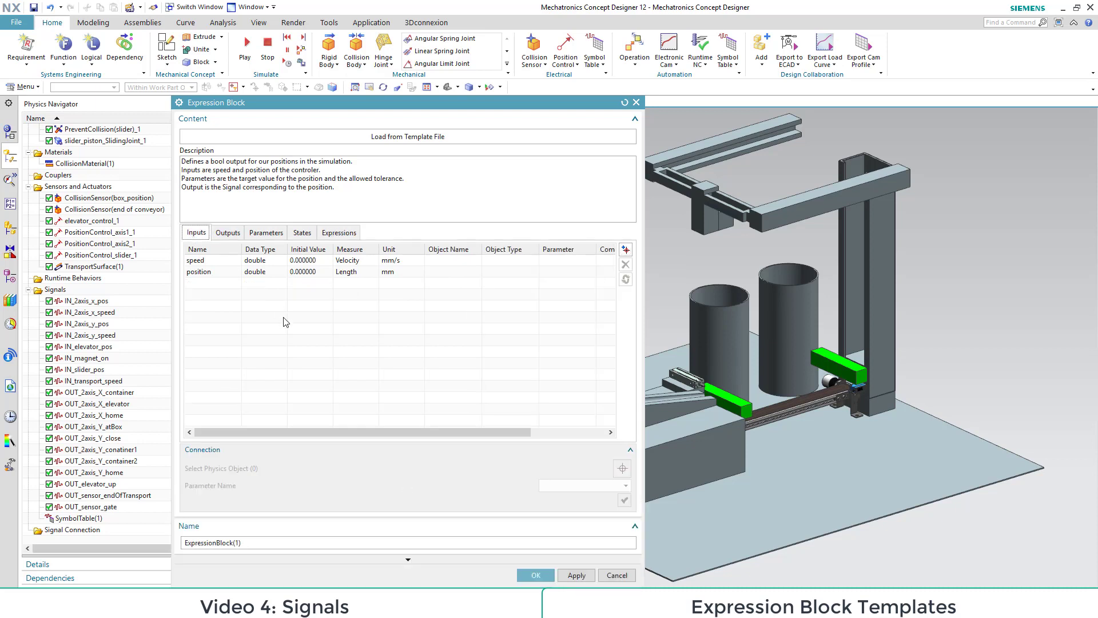
pyautogui.click(199, 262)
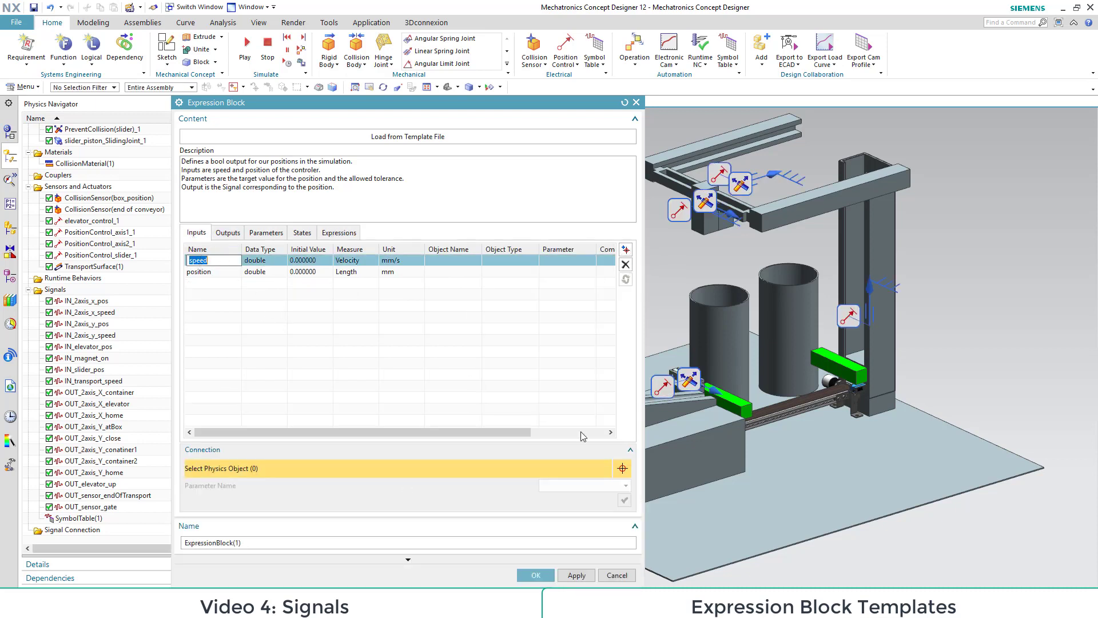
pyautogui.click(849, 316)
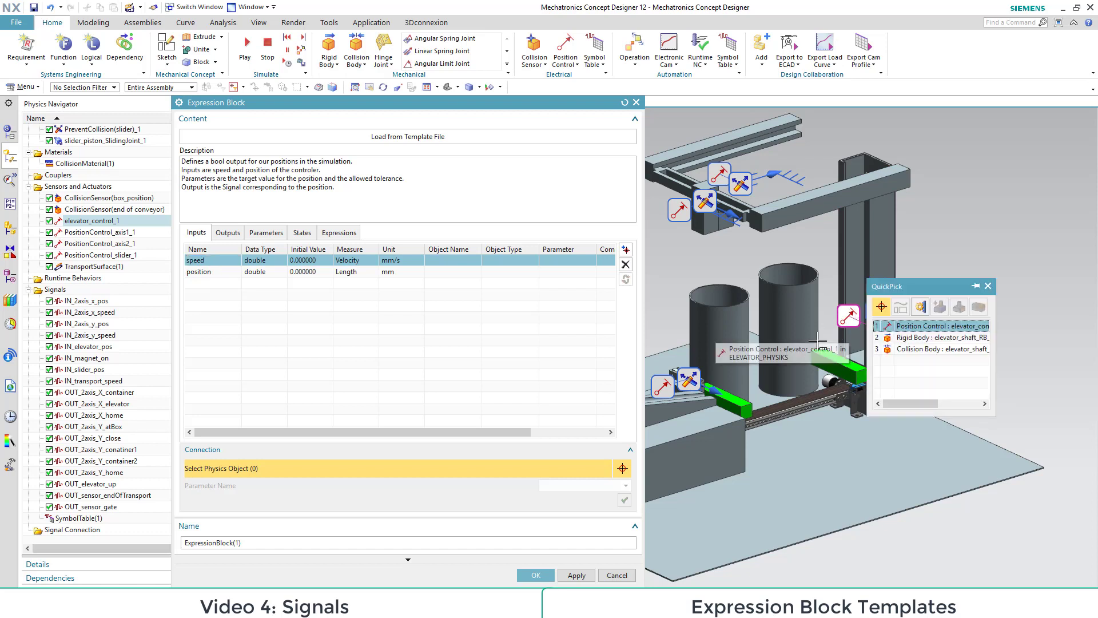
pyautogui.click(946, 327)
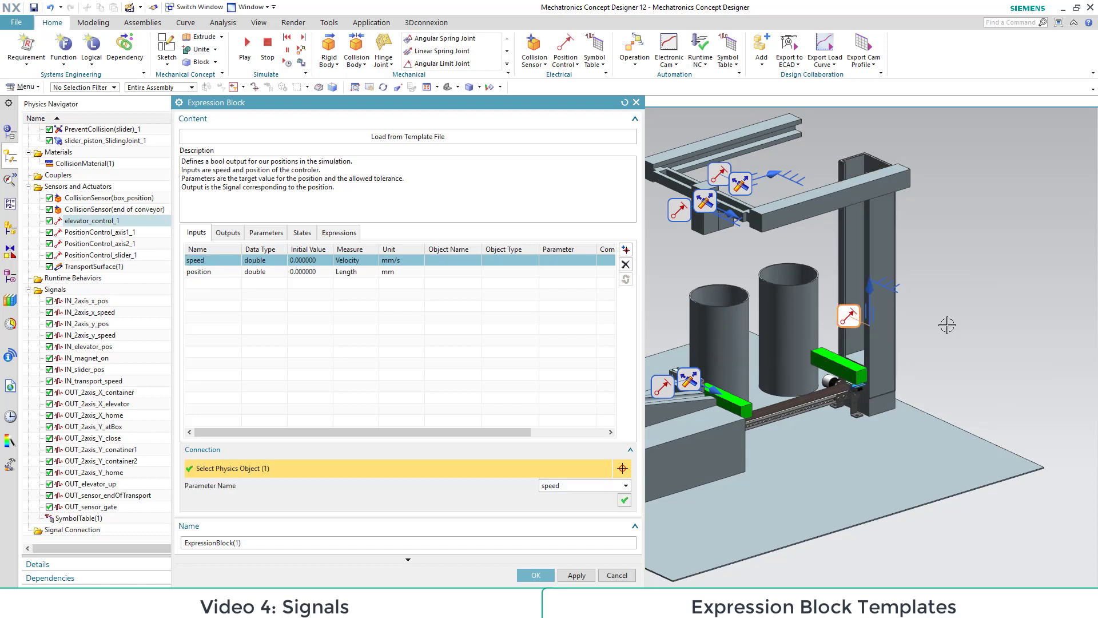
pyautogui.click(624, 500)
pyautogui.click(209, 273)
pyautogui.click(849, 316)
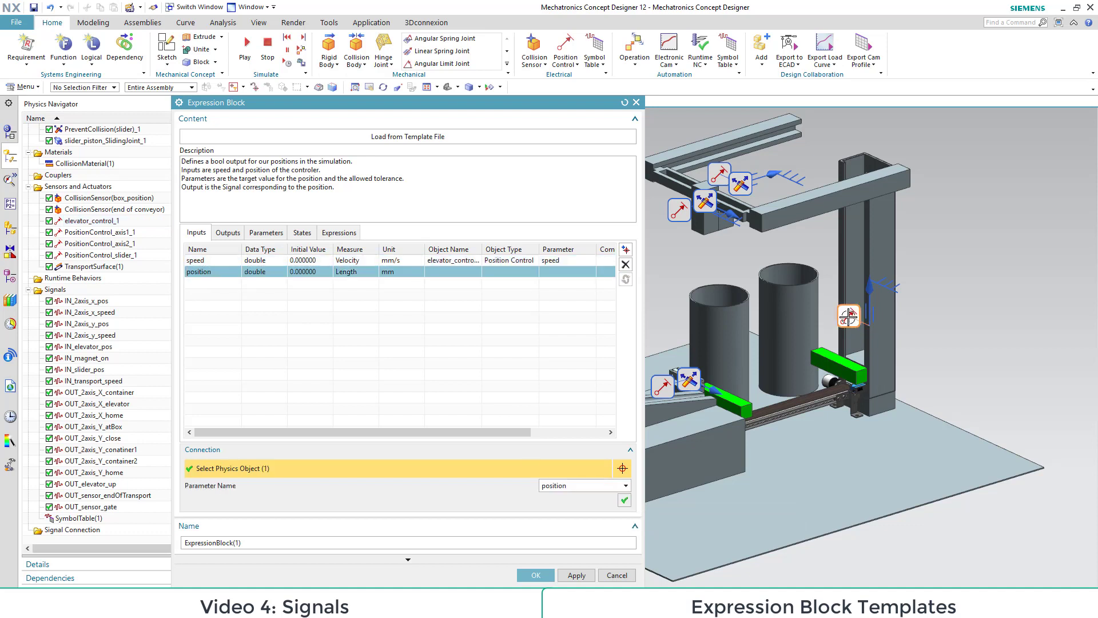
pyautogui.click(624, 501)
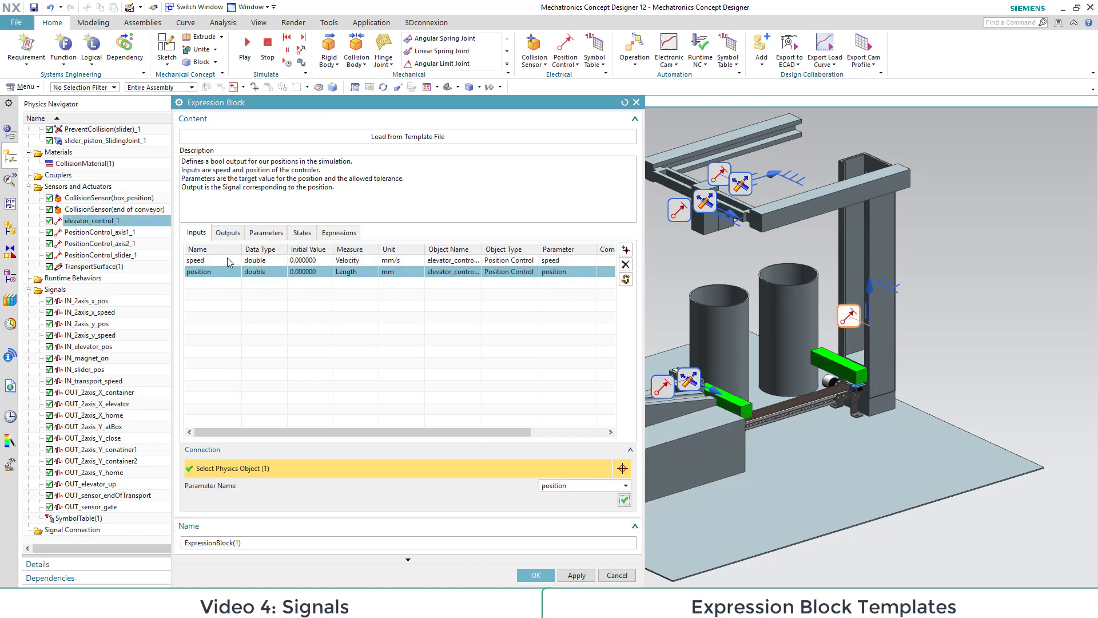
# Step: Connect the block's Signal output to the value parameter of the OUT_elevator_up signal
pyautogui.click(228, 232)
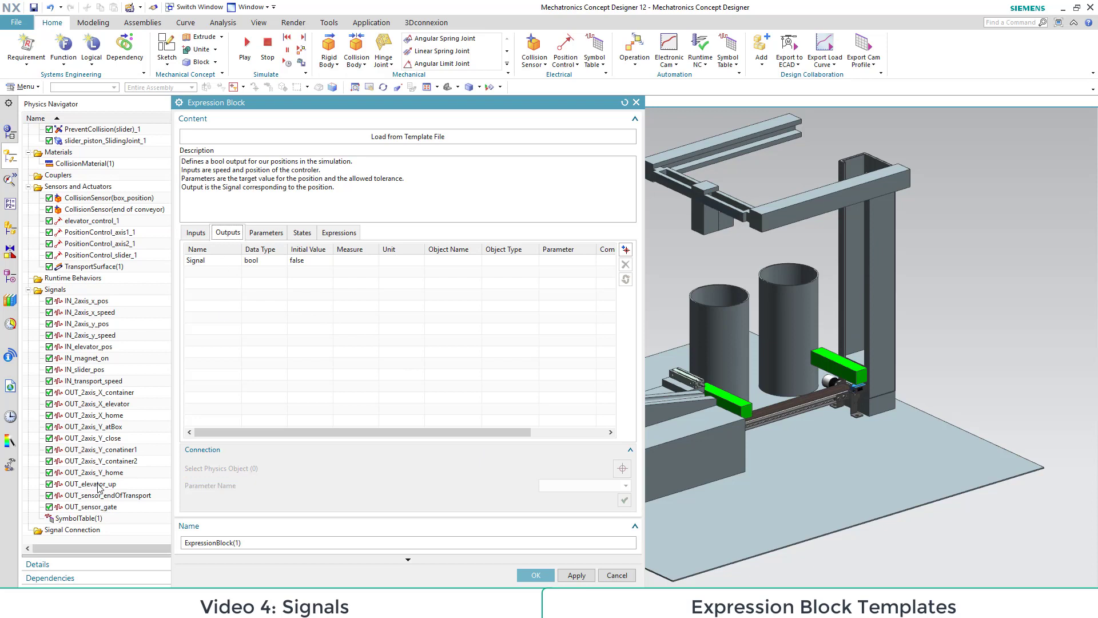
pyautogui.click(86, 484)
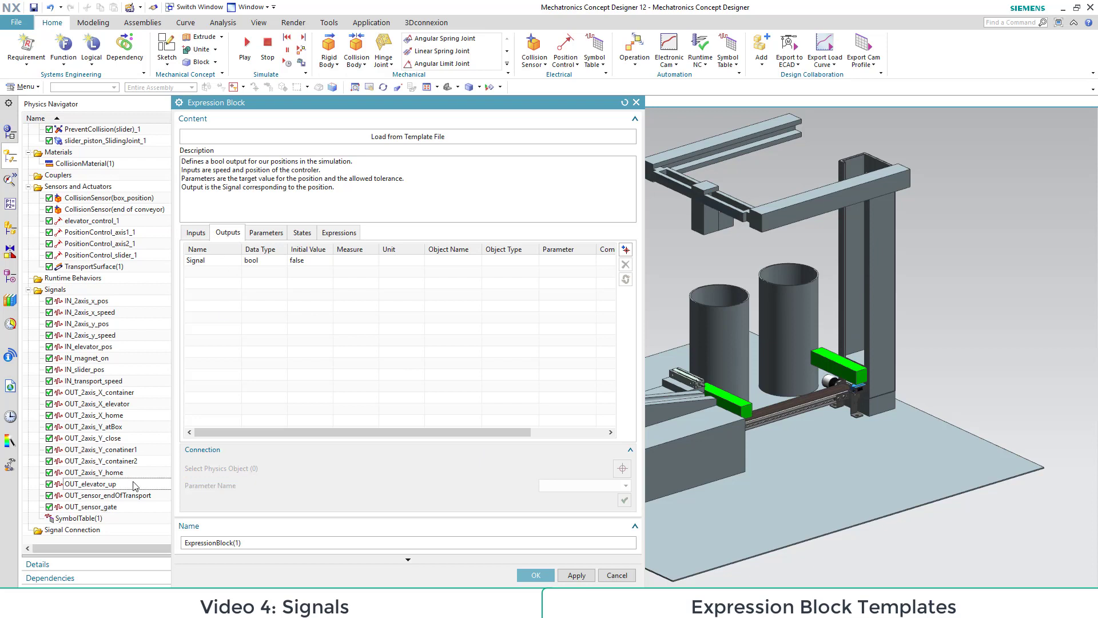
pyautogui.click(214, 261)
pyautogui.click(92, 484)
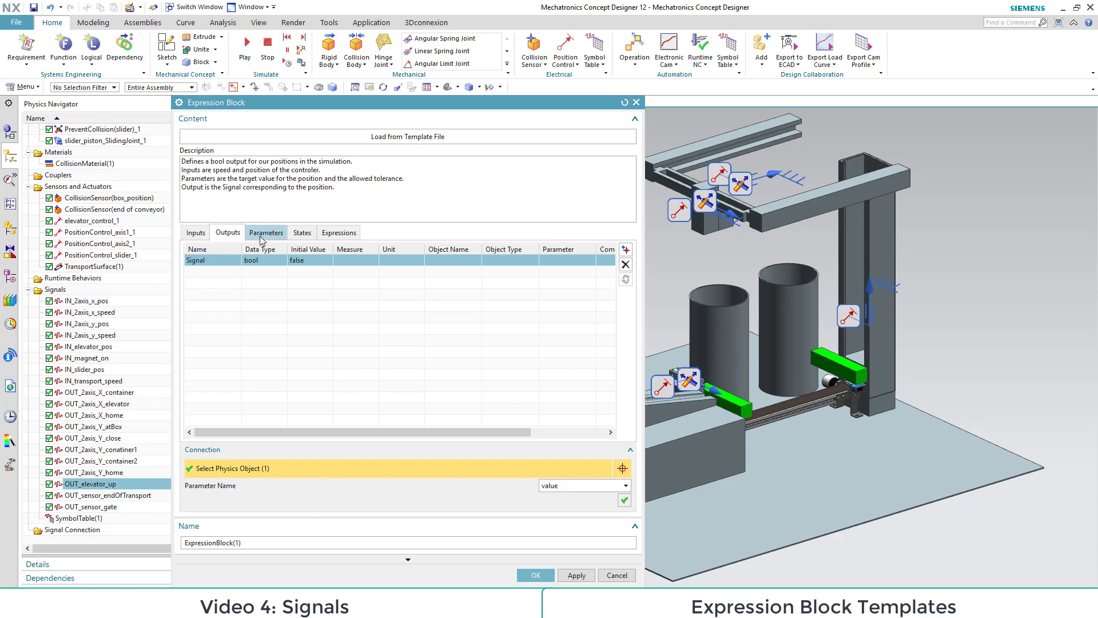
pyautogui.click(623, 501)
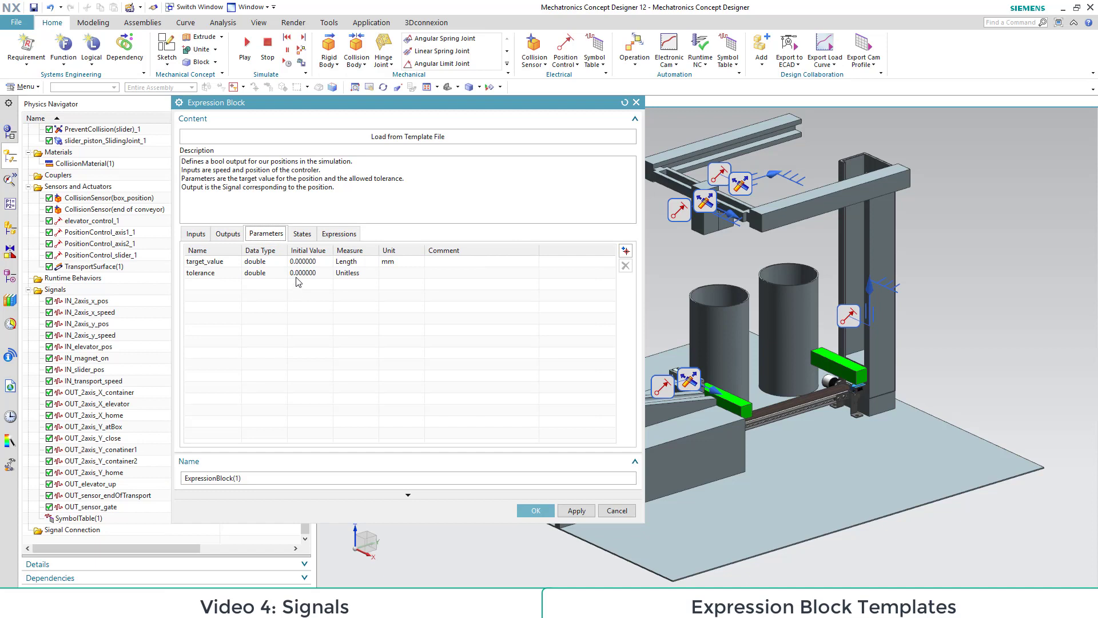
# Step: Set the initial value of the block's tolerance parameter to 1
pyautogui.doubleClick(296, 274)
pyautogui.write('1')
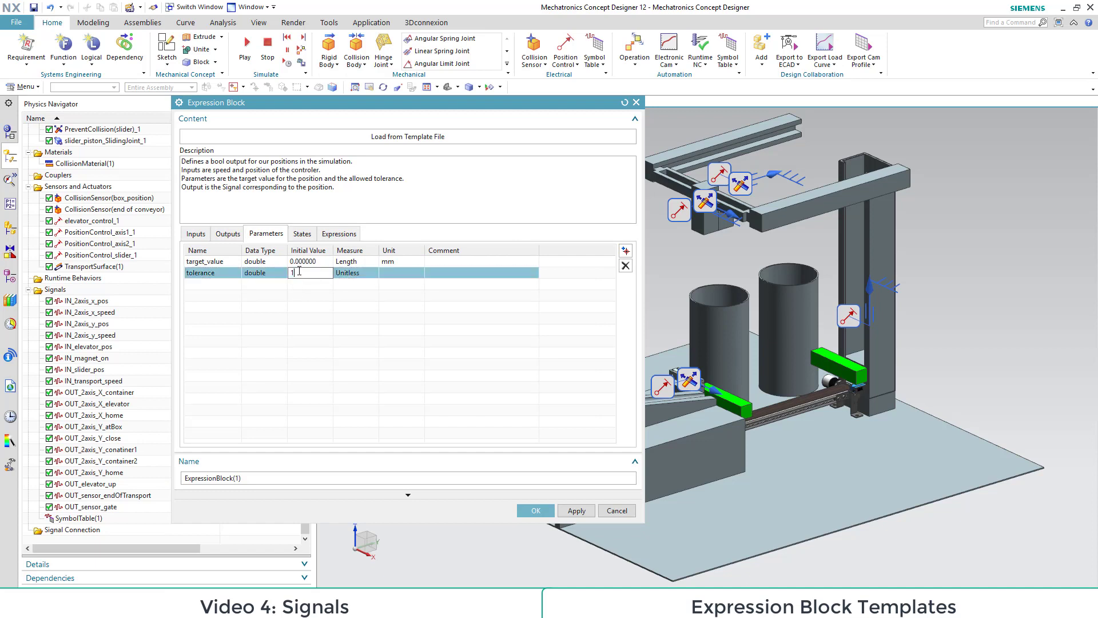
pyautogui.press('Return')
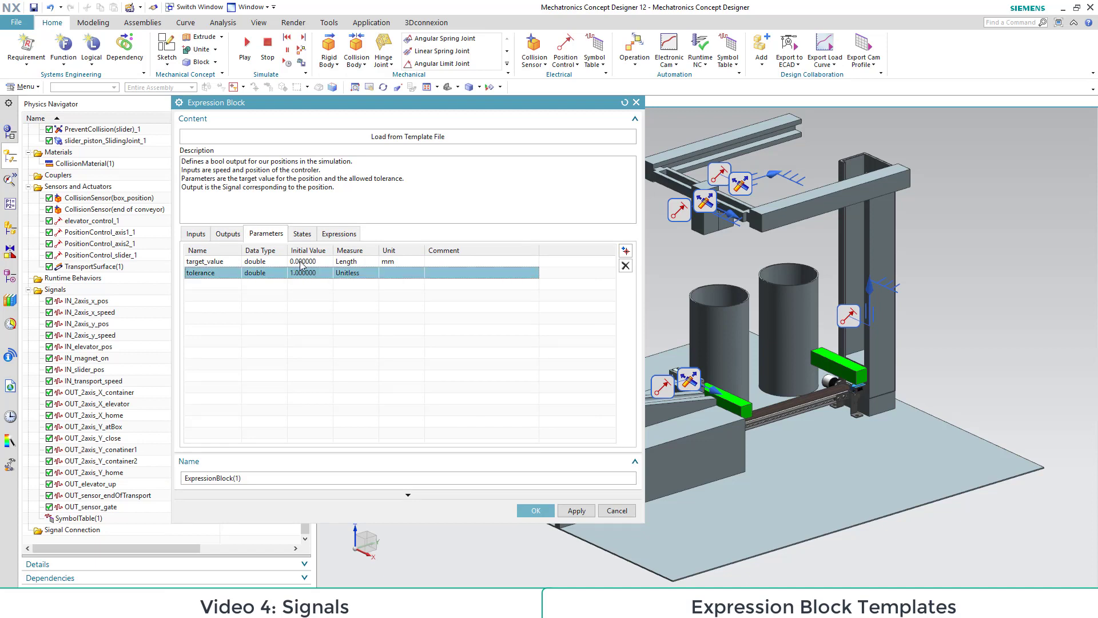
# Step: Set the target_value parameter's initial value to 400 mm and create the expression block under the name elevator_up
pyautogui.doubleClick(300, 262)
pyautogui.write('4')
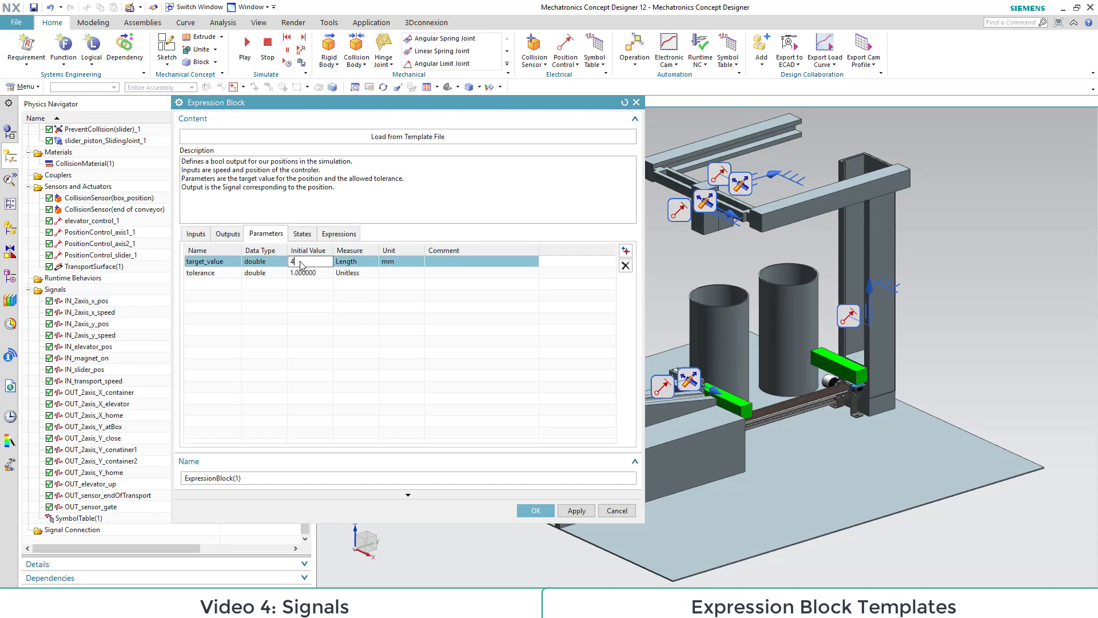
pyautogui.press('Return')
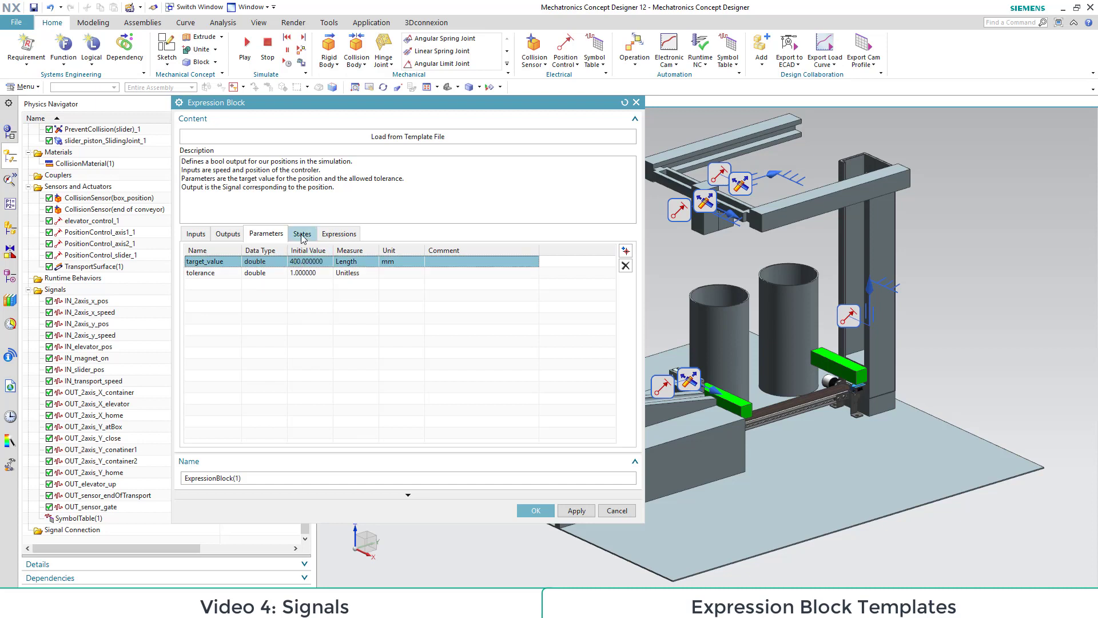
pyautogui.click(340, 236)
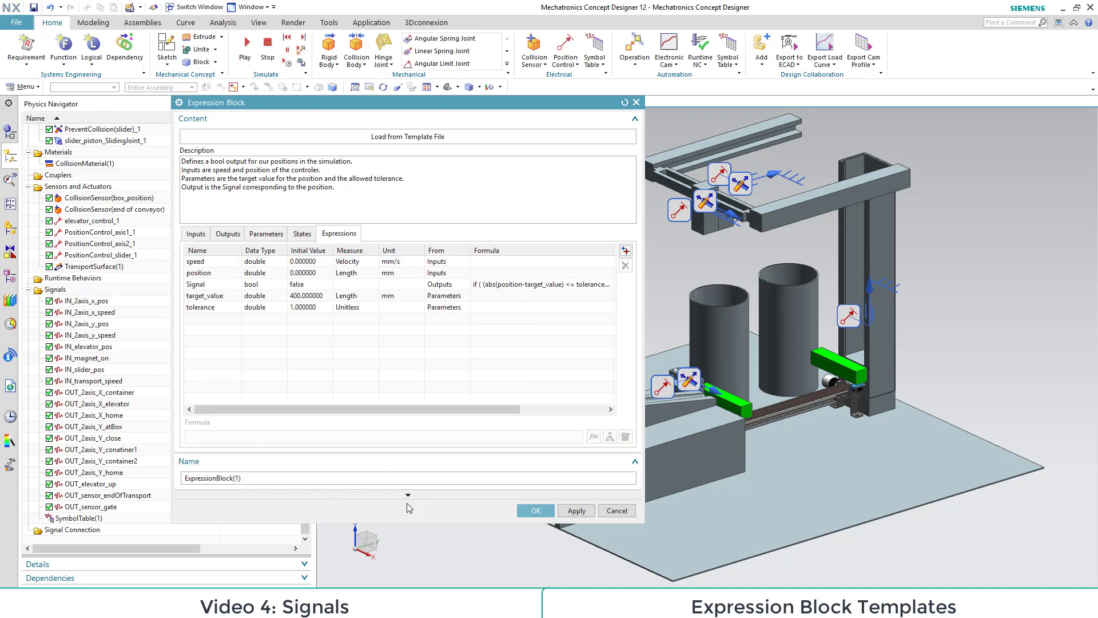
pyautogui.click(320, 477)
pyautogui.write('elevator_up')
pyautogui.click(535, 510)
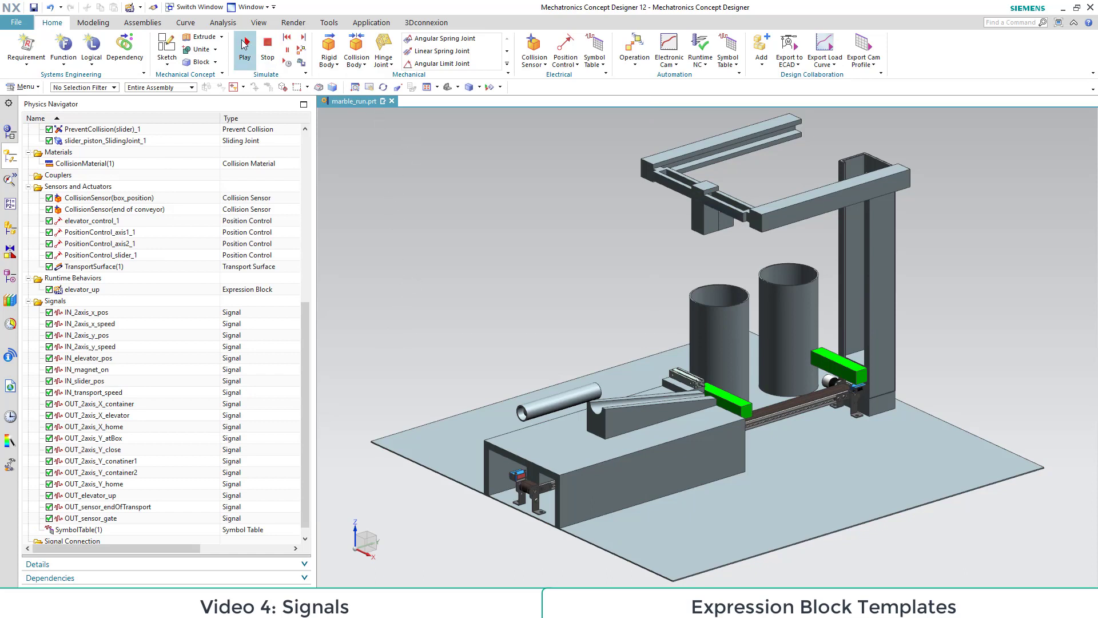
# Step: Test the elevator_up block in a simulation run, setting IN_elevator_pos to 400 while inspecting the OUT_elevator_up value
pyautogui.click(245, 43)
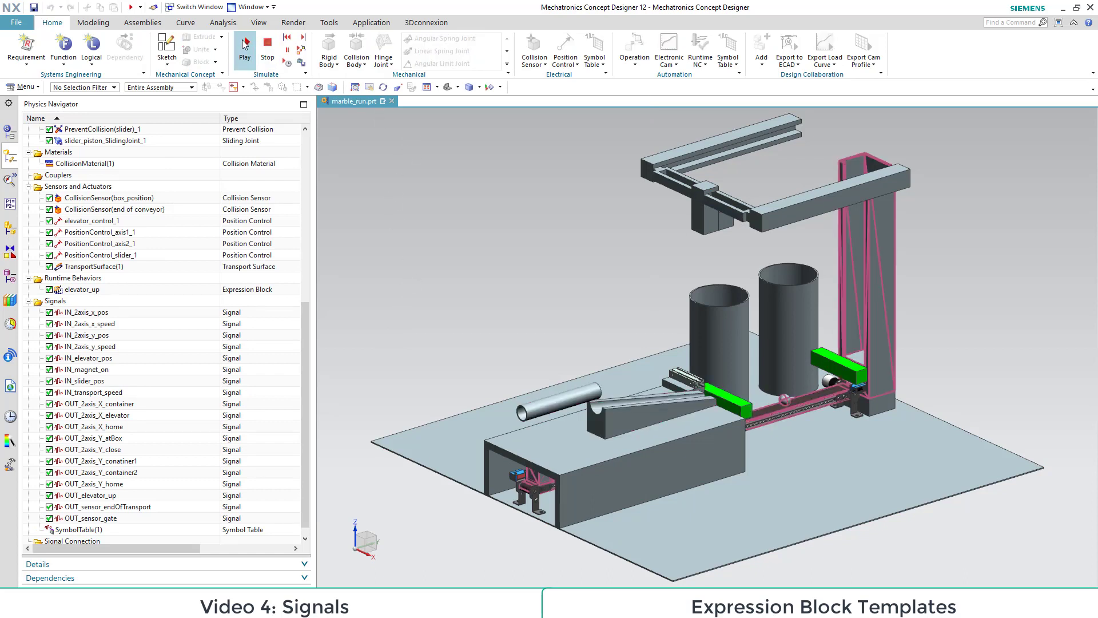
pyautogui.click(91, 360)
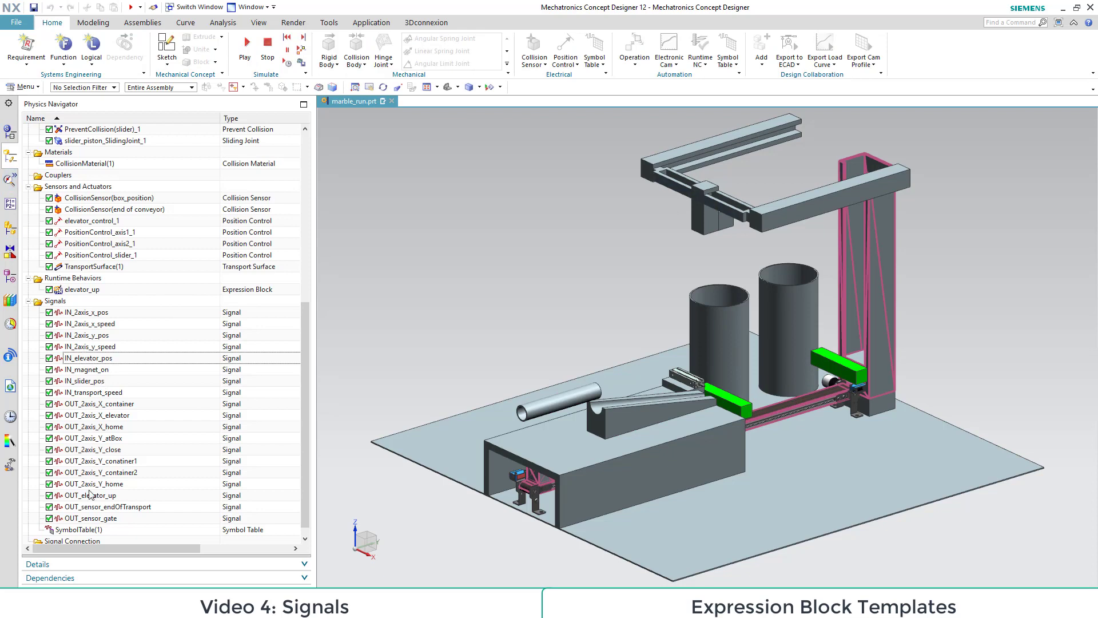
pyautogui.click(91, 496)
pyautogui.click(10, 180)
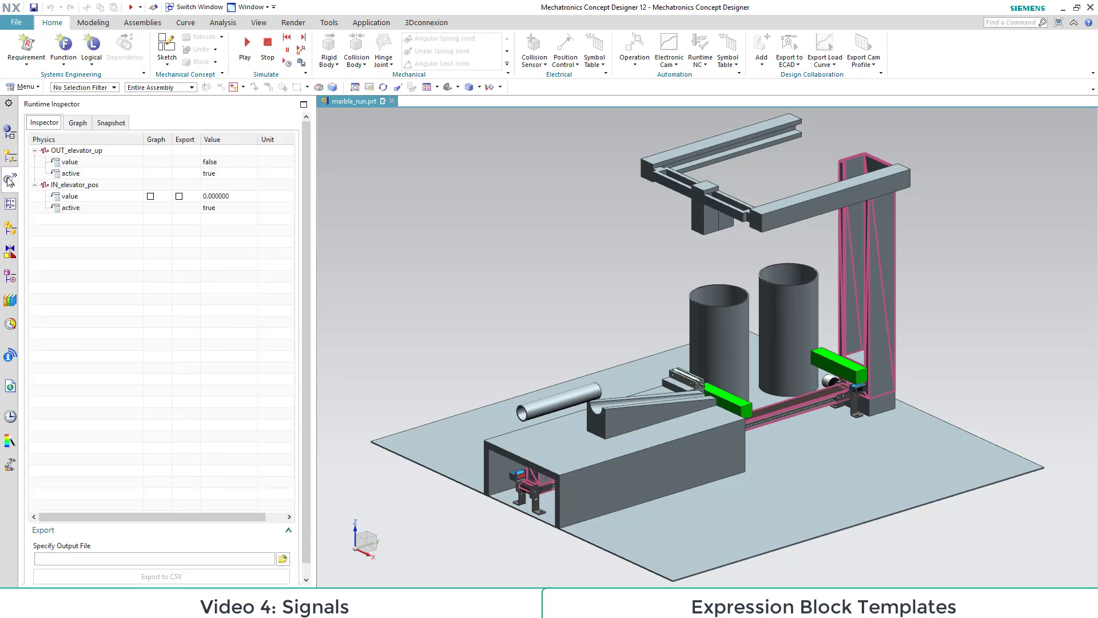
pyautogui.doubleClick(225, 196)
pyautogui.write('400')
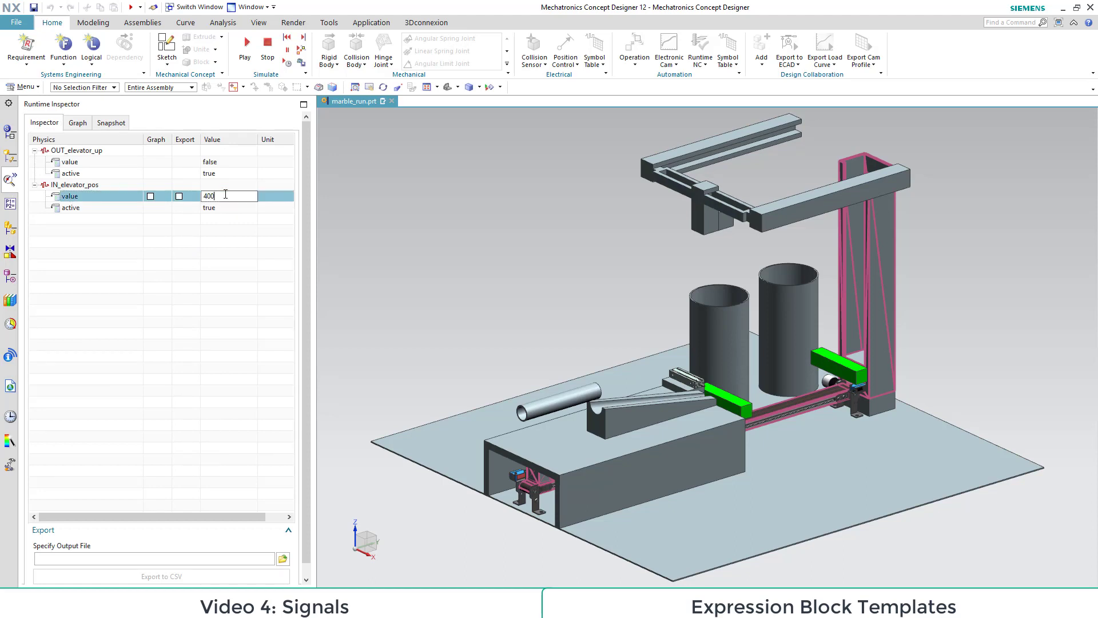
pyautogui.press('Return')
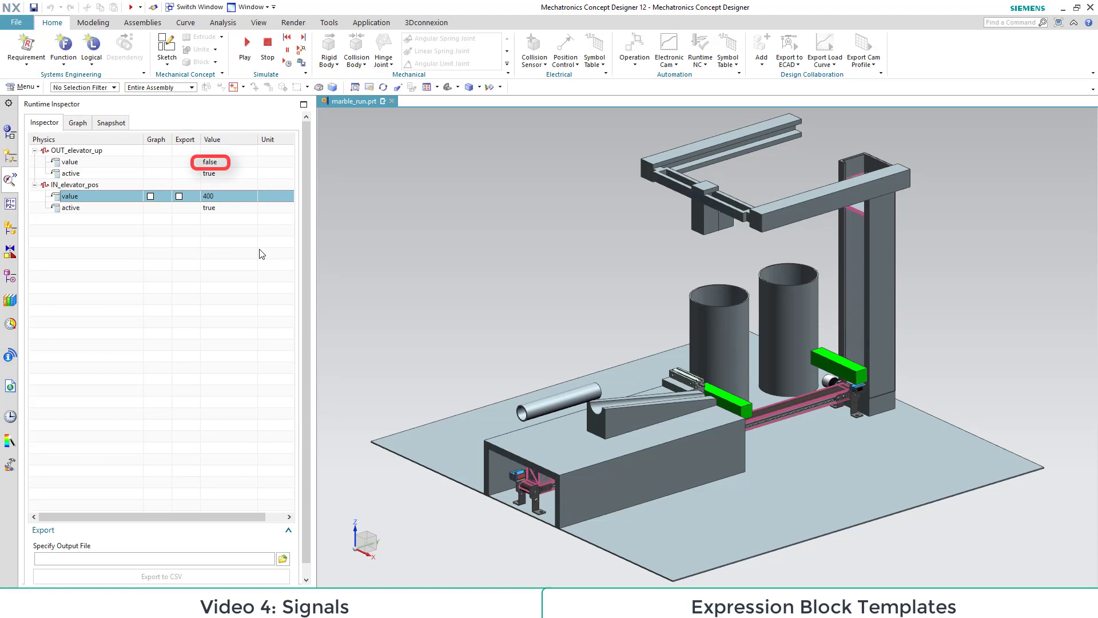
pyautogui.click(270, 42)
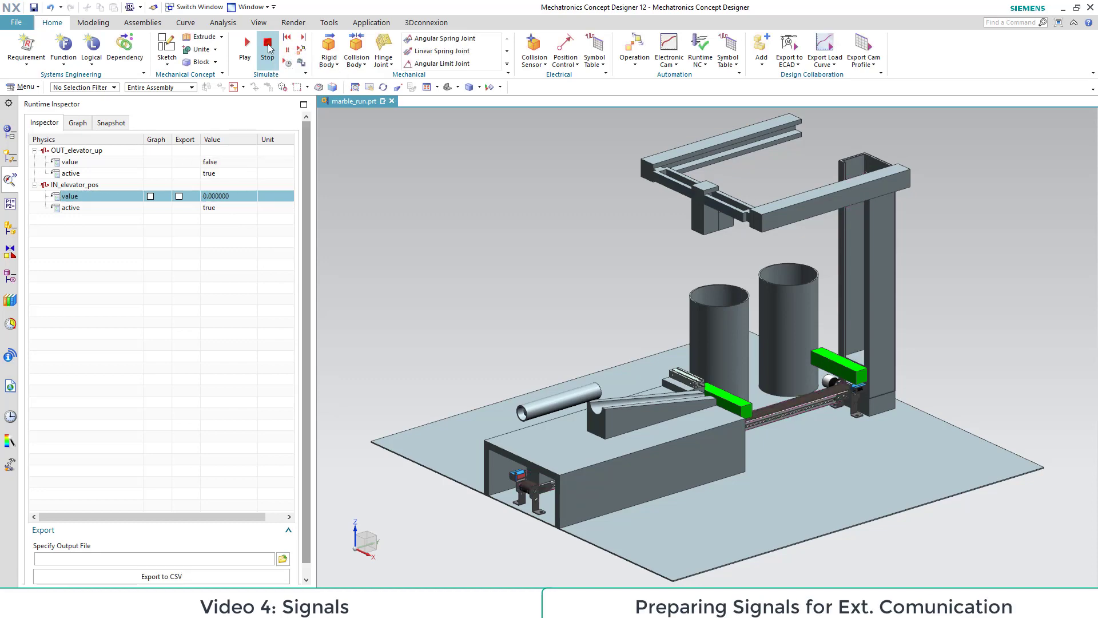
# Step: Rename the position control elevator_control_1 to elevator_control
pyautogui.click(11, 162)
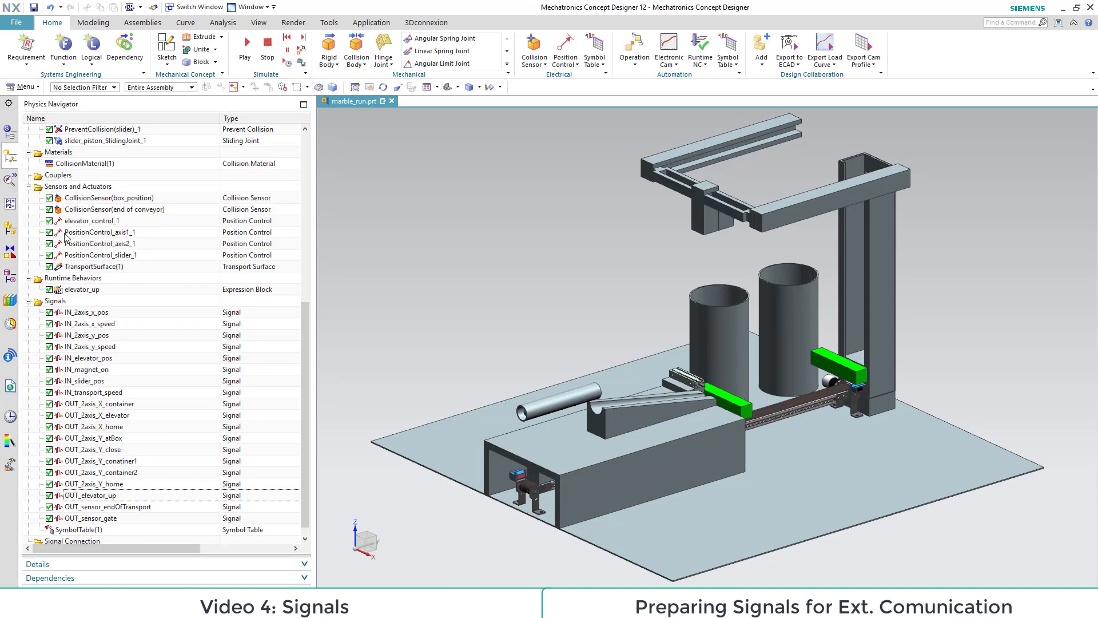
pyautogui.scroll(-1, 112, 255)
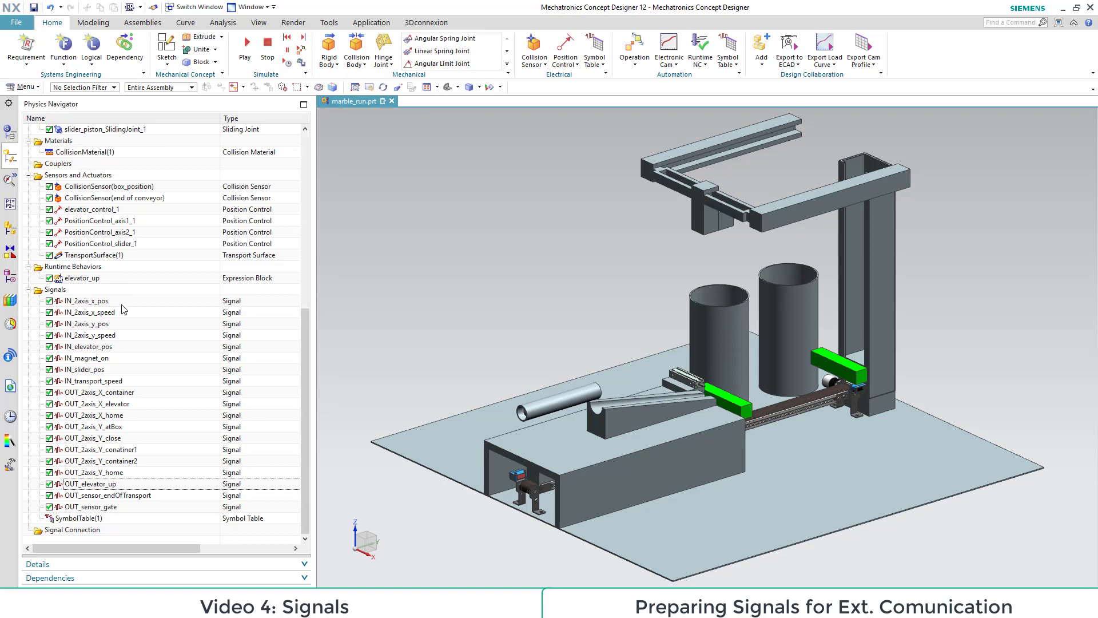
pyautogui.scroll(1, 116, 292)
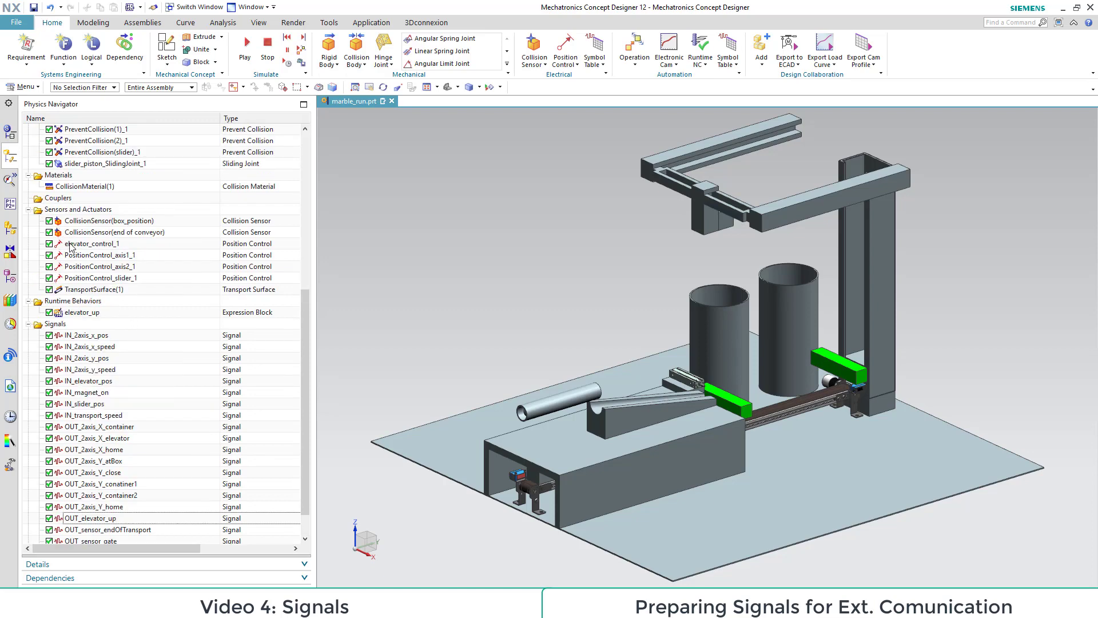
pyautogui.click(117, 245)
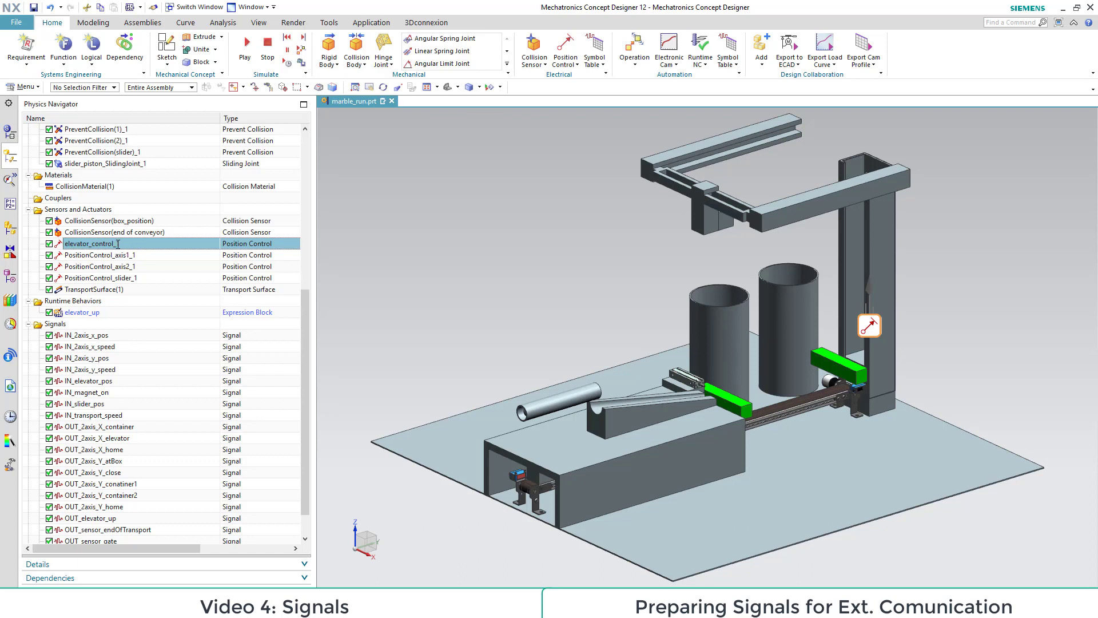
pyautogui.click(127, 244)
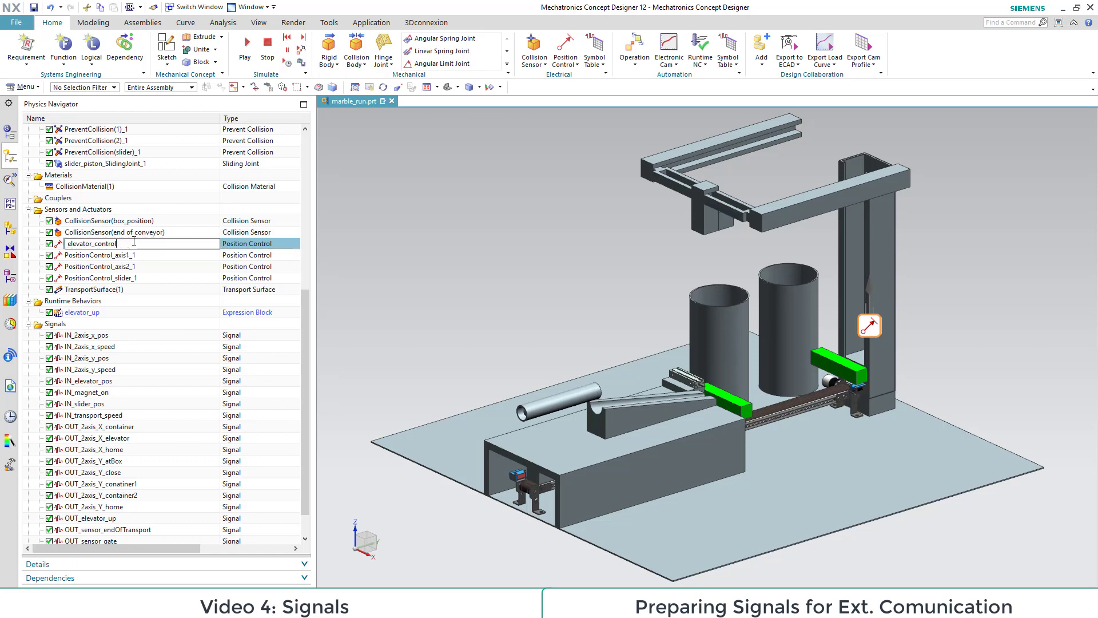
pyautogui.press('Return')
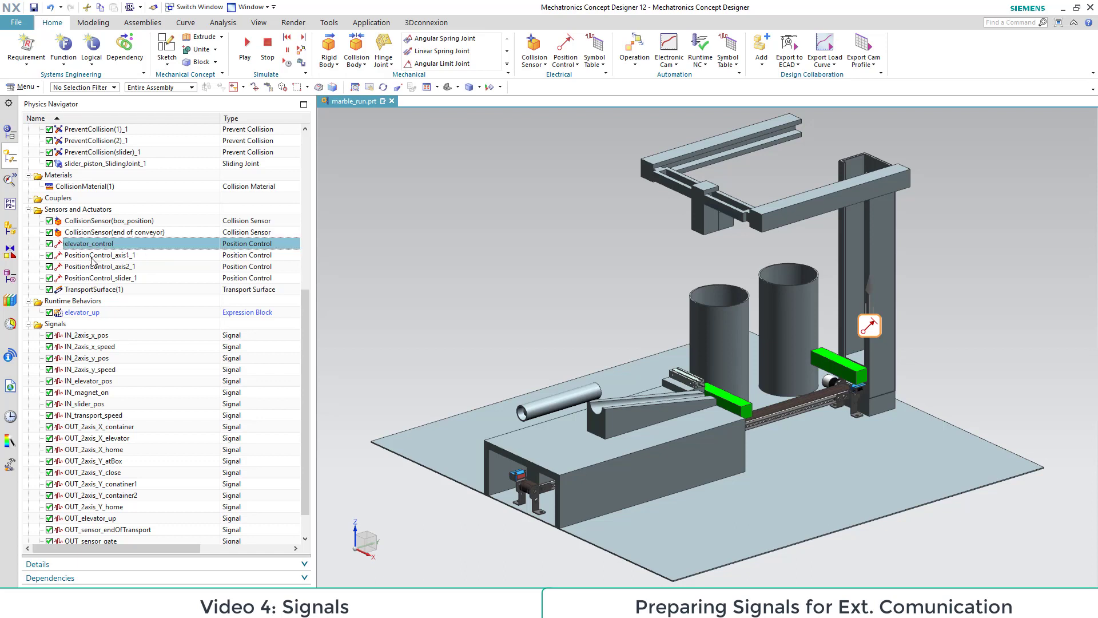
# Step: Rename the position control PositionControl_axis1_1 to 2axis_Y_control and PositionControl_axis2_1 to 2axis_X_control
pyautogui.click(106, 255)
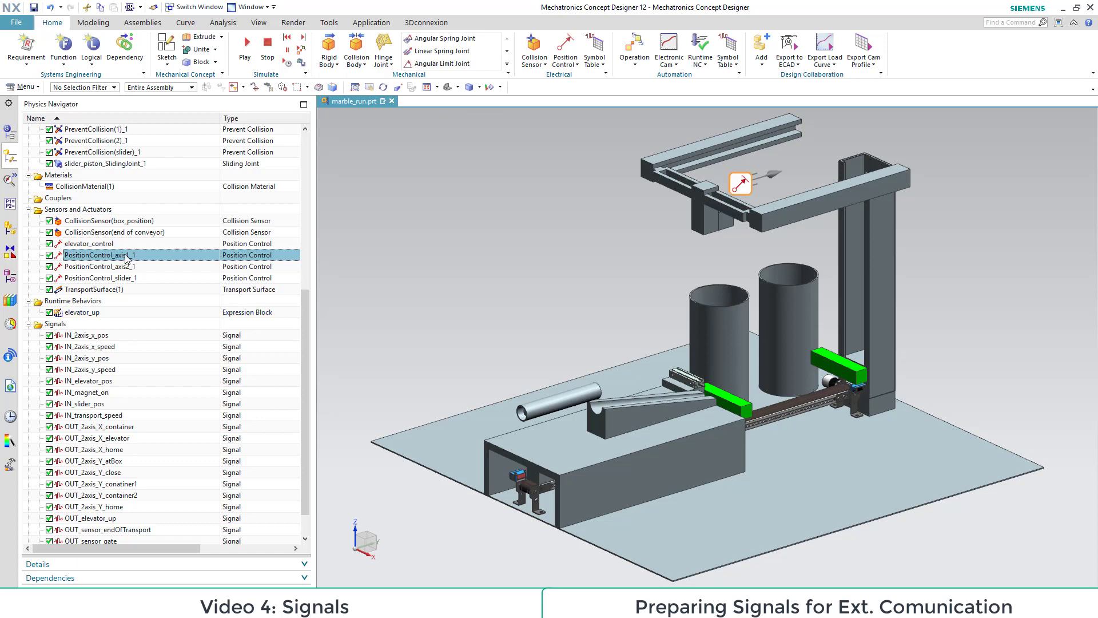
pyautogui.click(130, 254)
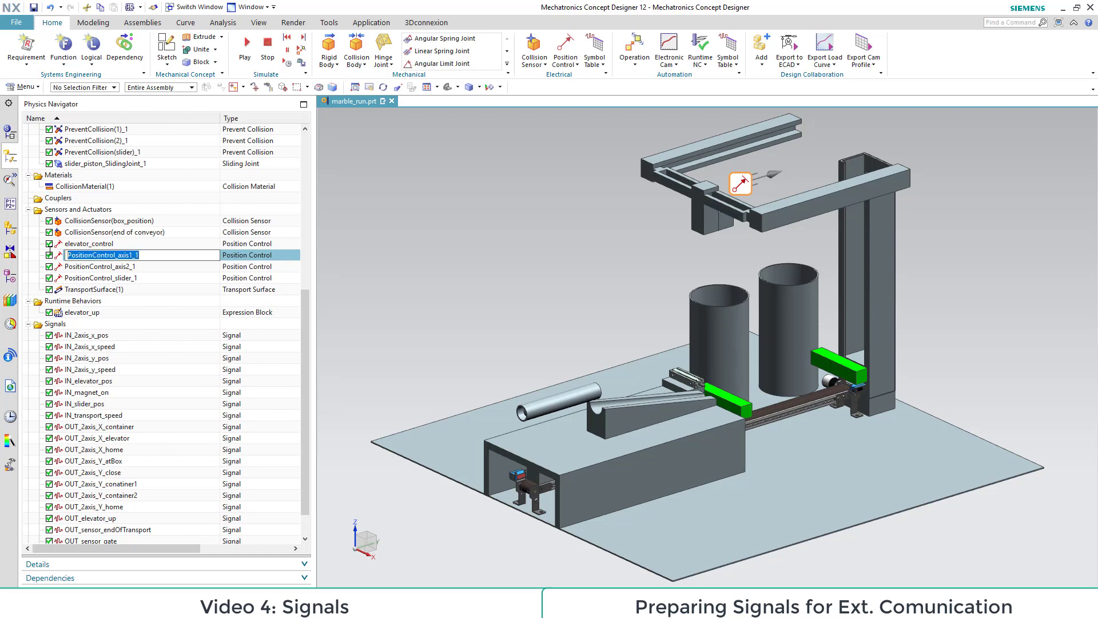
pyautogui.write('2')
pyautogui.click(148, 267)
pyautogui.click(148, 267)
pyautogui.write('2axis')
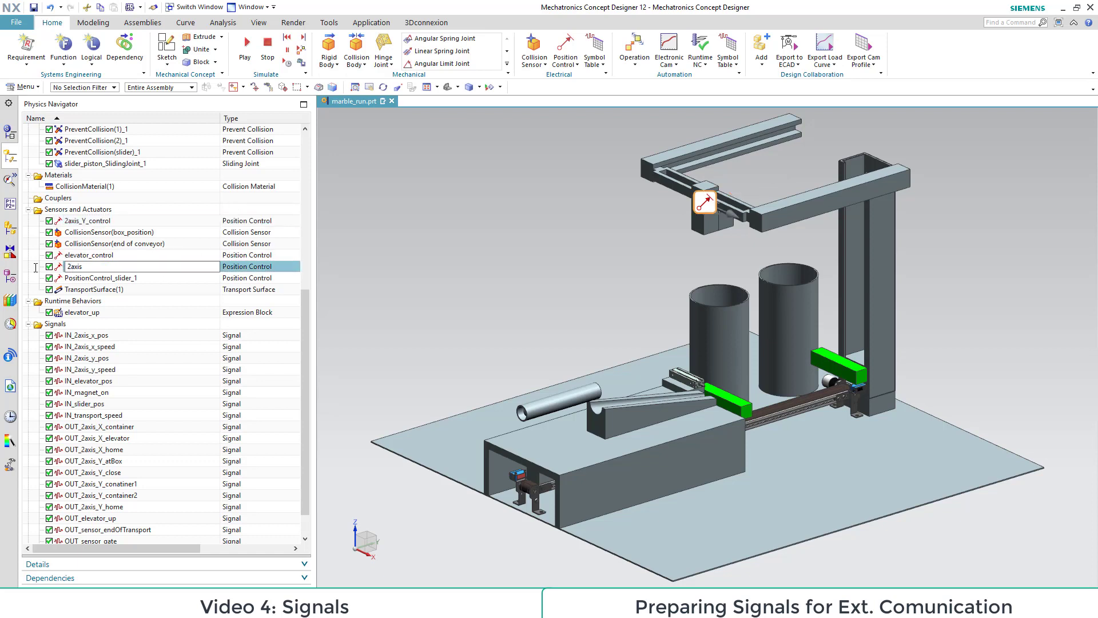
pyautogui.write('_X_control')
pyautogui.press('Return')
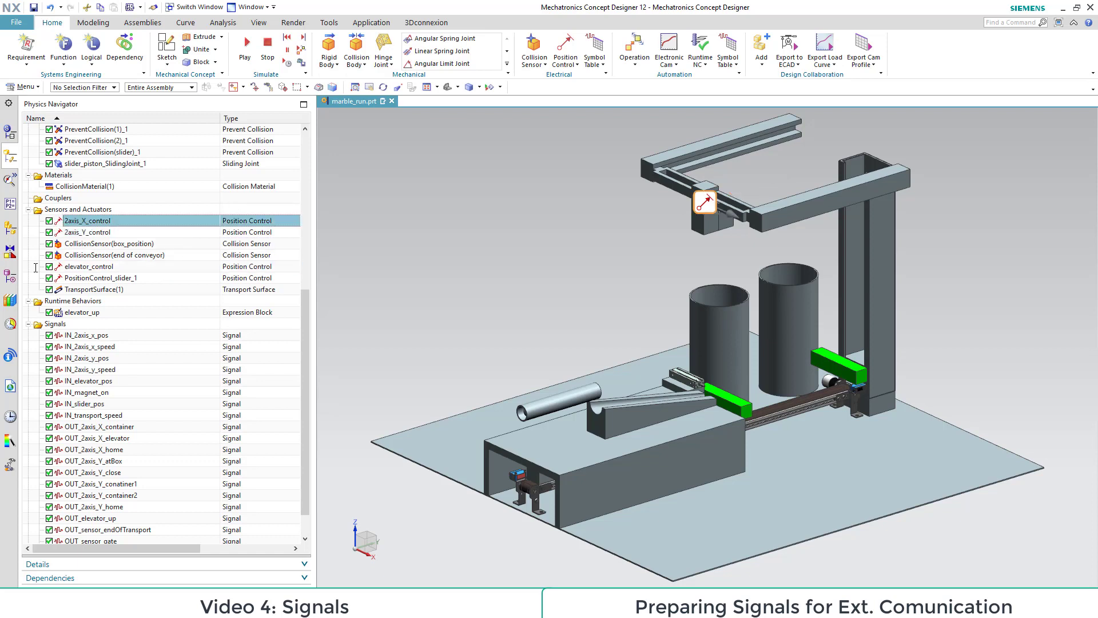
# Step: Rename the position control PositionControl_slider_1 to slider_control
pyautogui.click(151, 276)
pyautogui.click(151, 277)
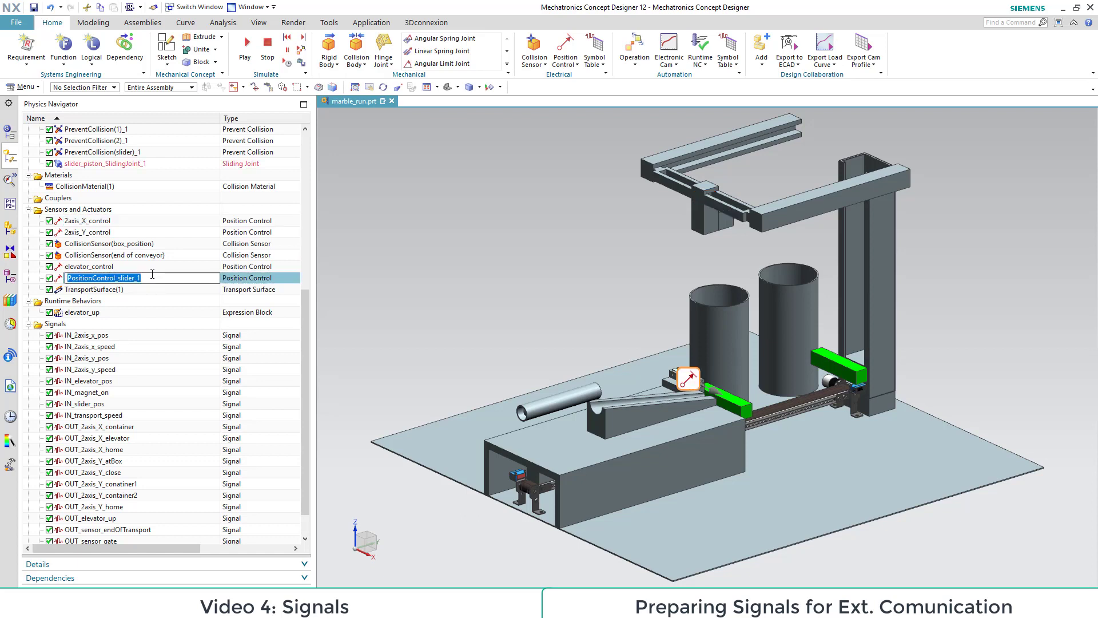
pyautogui.write('slider_c')
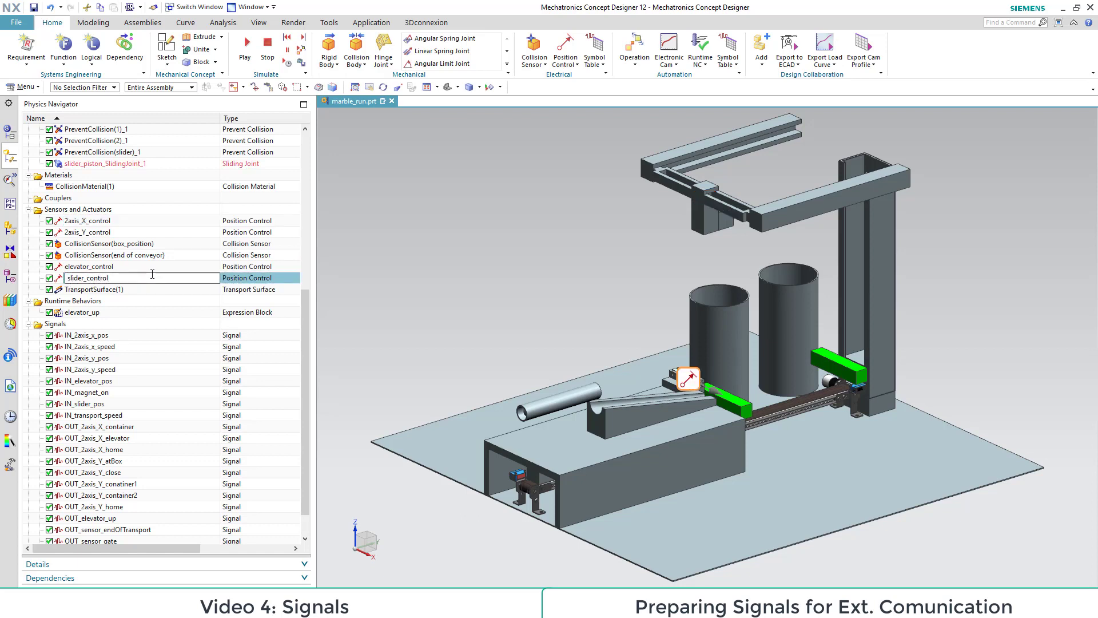
pyautogui.write('ontrol')
pyautogui.press('Return')
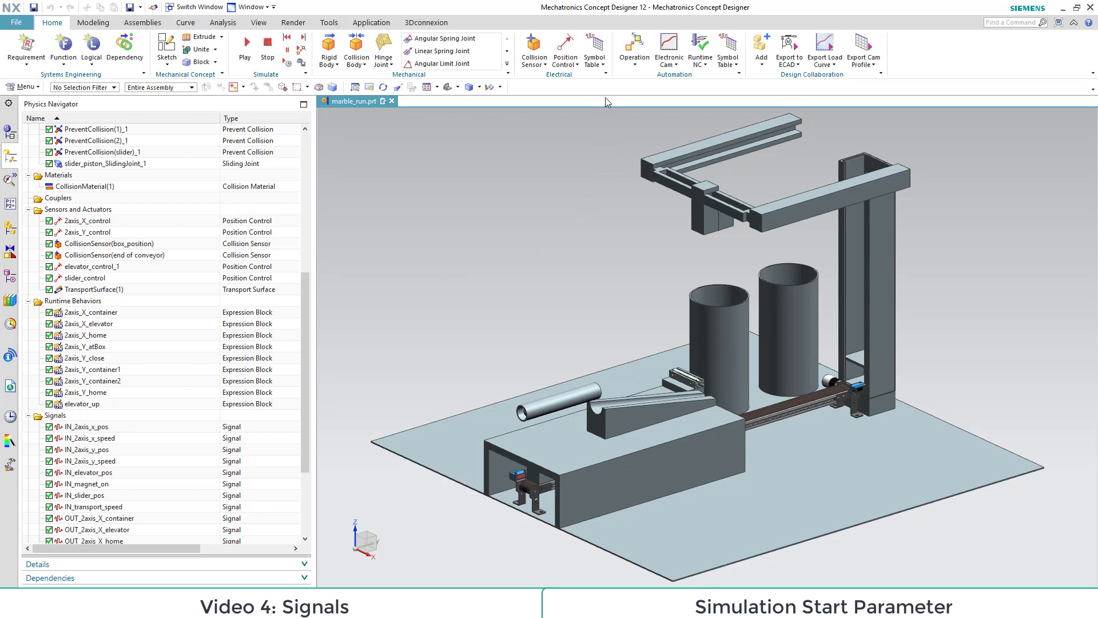
# Step: Create a bool output signal named Simstart with initial value false and no runtime parameter connection
pyautogui.click(603, 66)
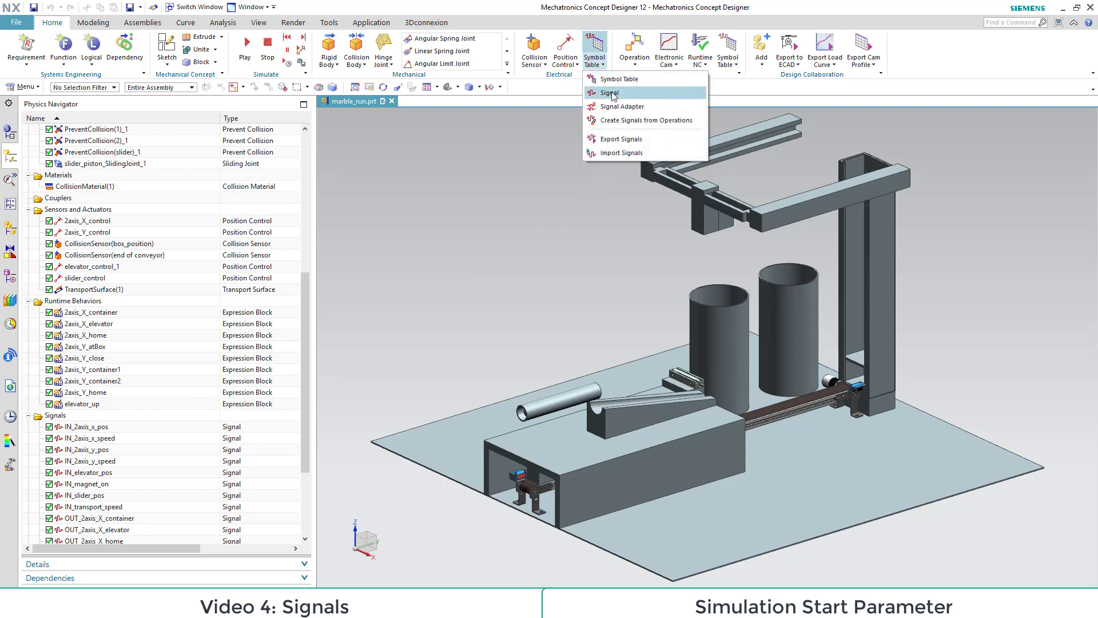
pyautogui.click(614, 96)
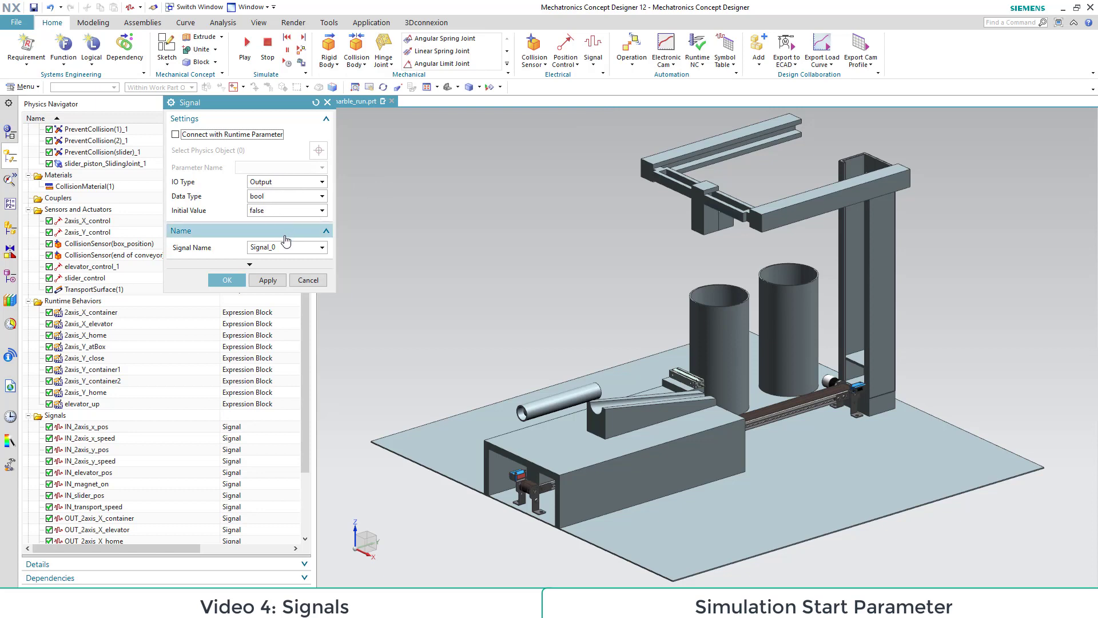
pyautogui.moveTo(291, 246); pyautogui.dragTo(188, 243)
pyautogui.write('Simstart')
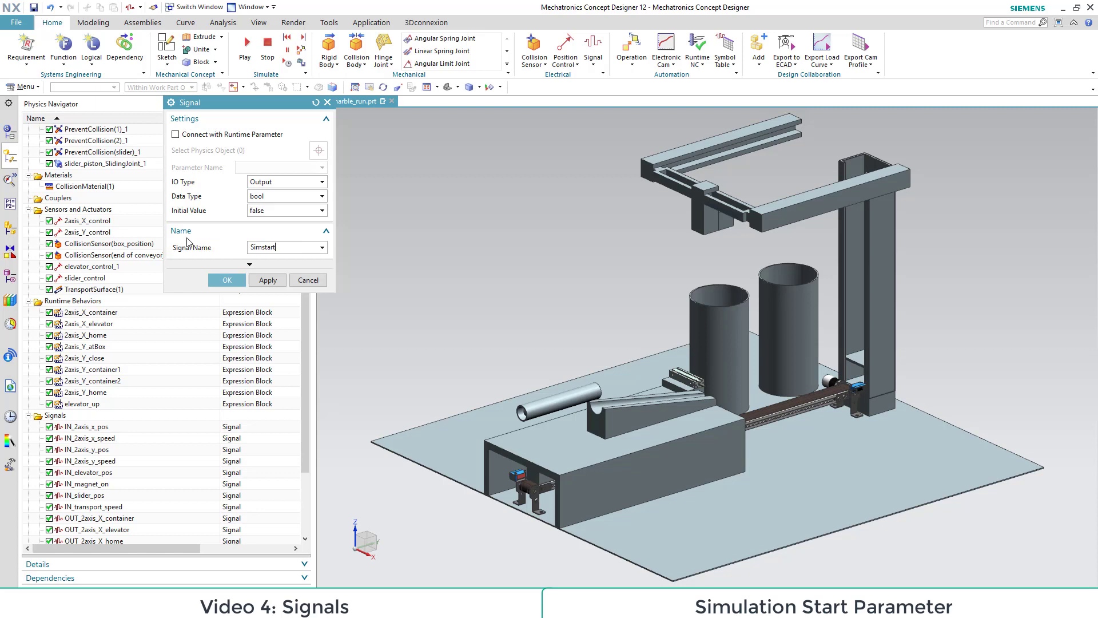
pyautogui.click(227, 280)
pyautogui.click(392, 317)
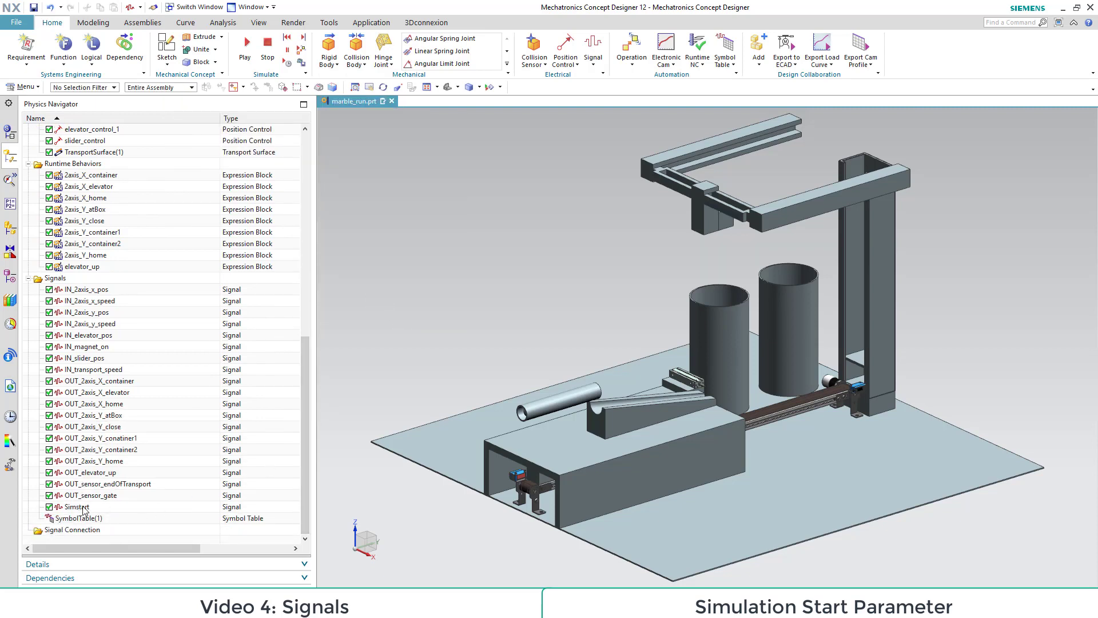
# Step: Start a new runtime expression that assigns the value property of the Simstart signal
pyautogui.click(85, 508)
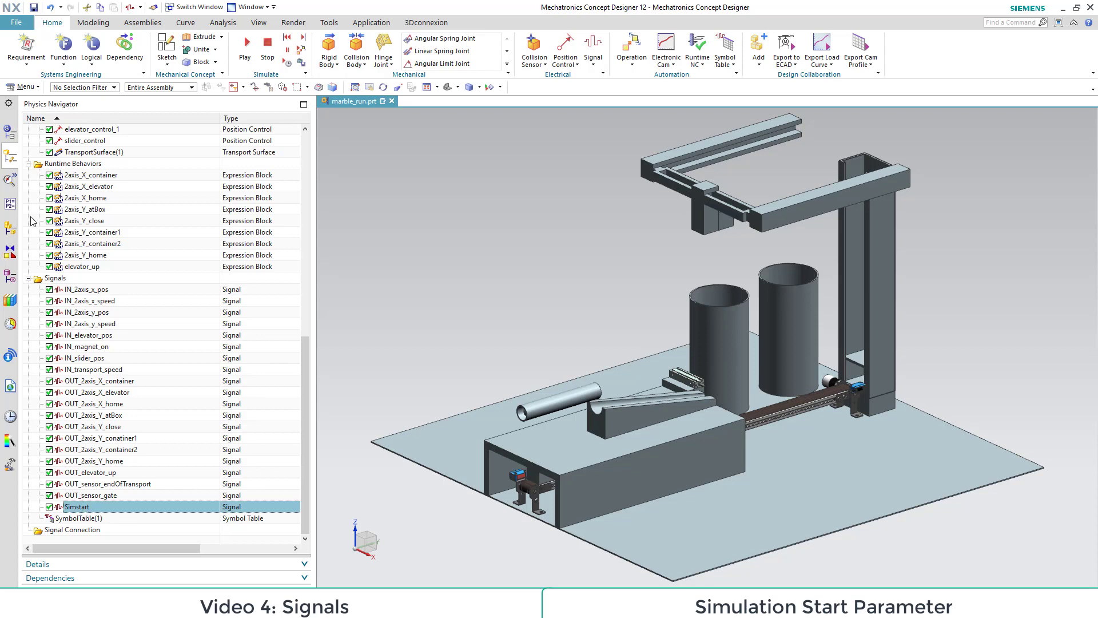
pyautogui.click(11, 203)
pyautogui.rightClick(85, 243)
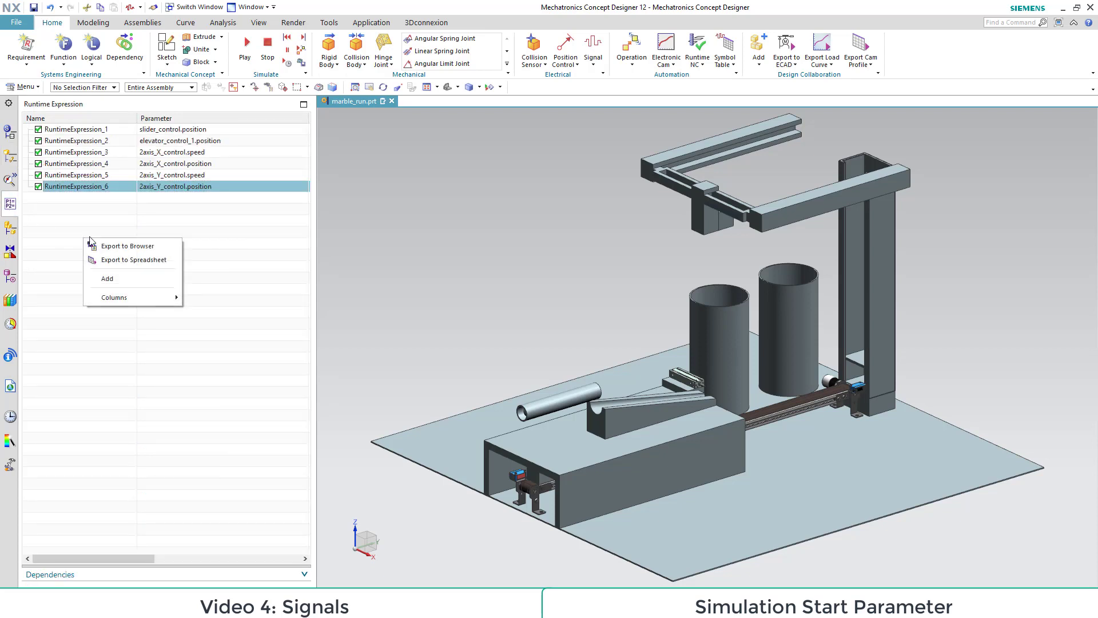
pyautogui.click(109, 277)
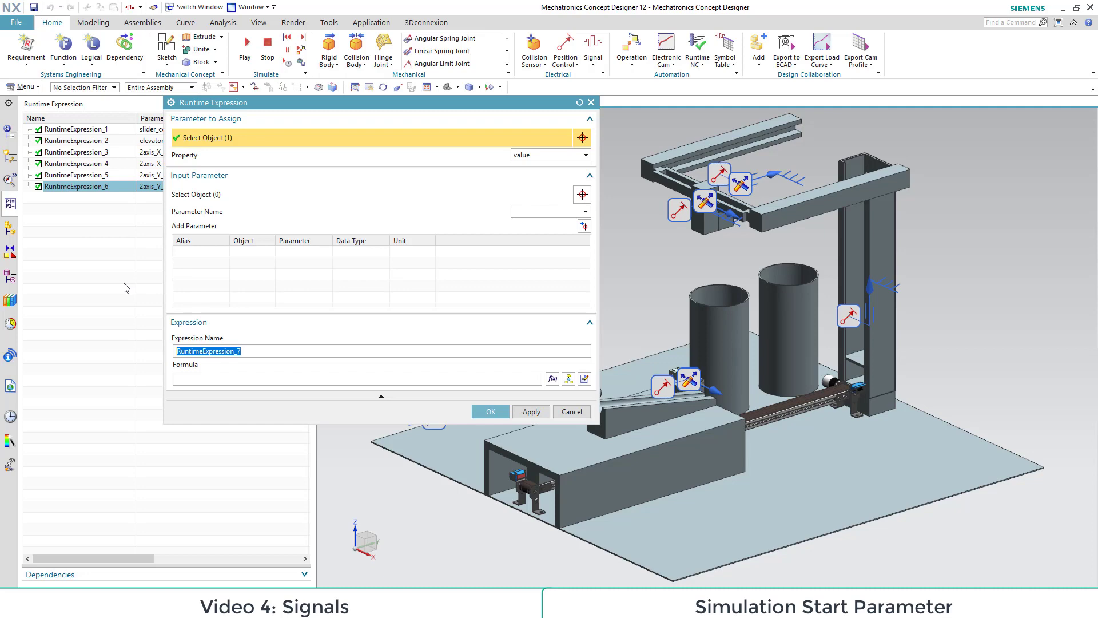
pyautogui.click(10, 156)
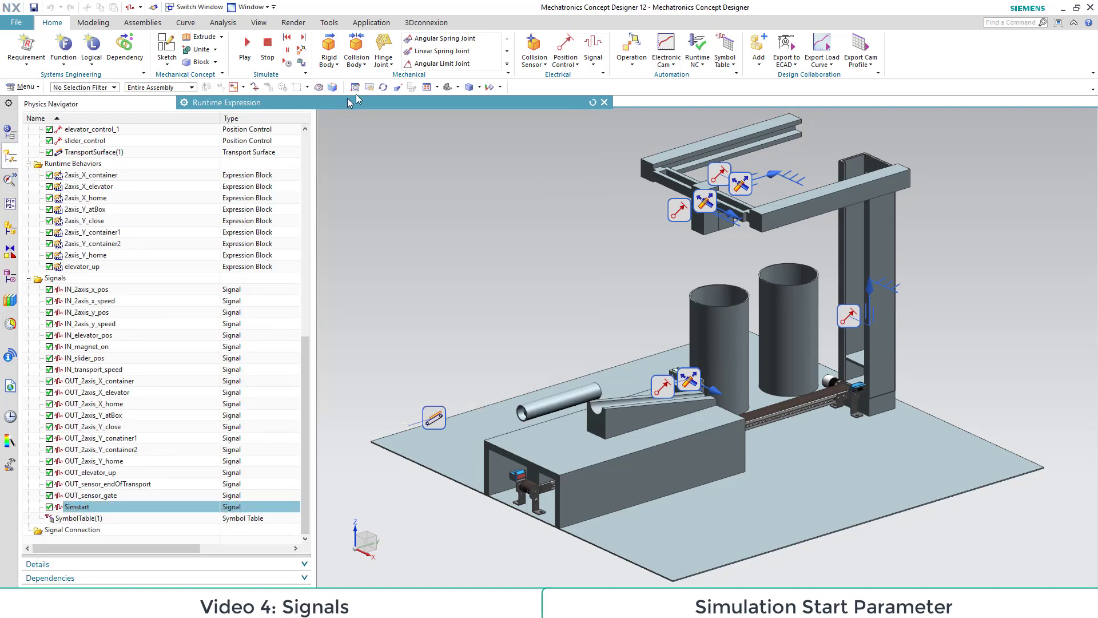
pyautogui.moveTo(334, 106); pyautogui.dragTo(428, 119)
pyautogui.doubleClick(428, 119)
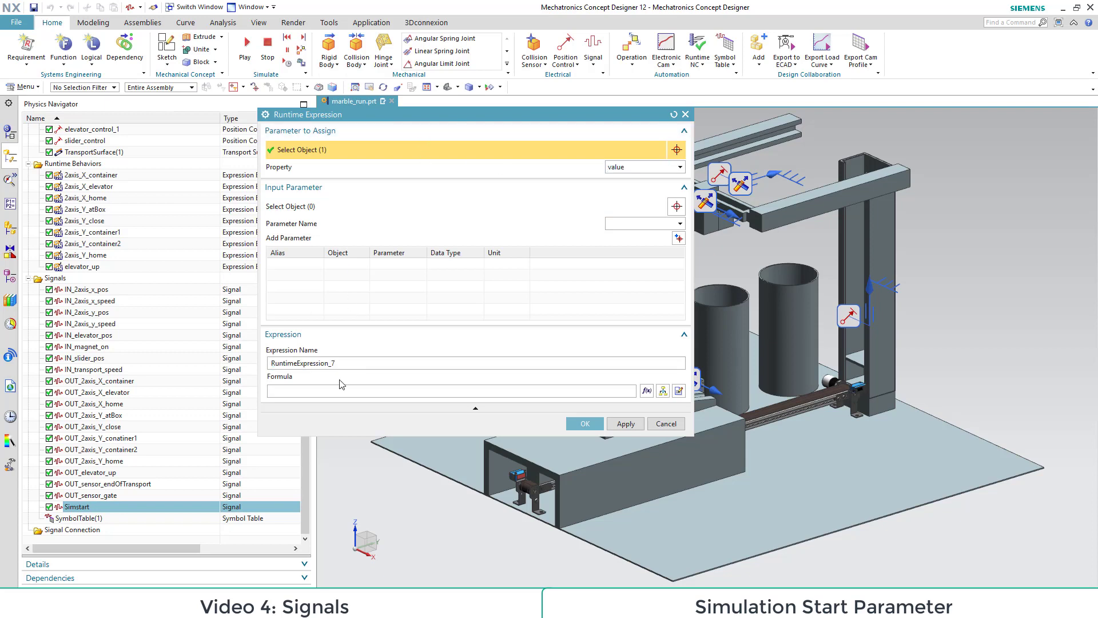
# Step: Enter the condition if(sim_elapsed_time( ) <= 0.1) in the formula of the Simstart runtime expression
pyautogui.write('if(s')
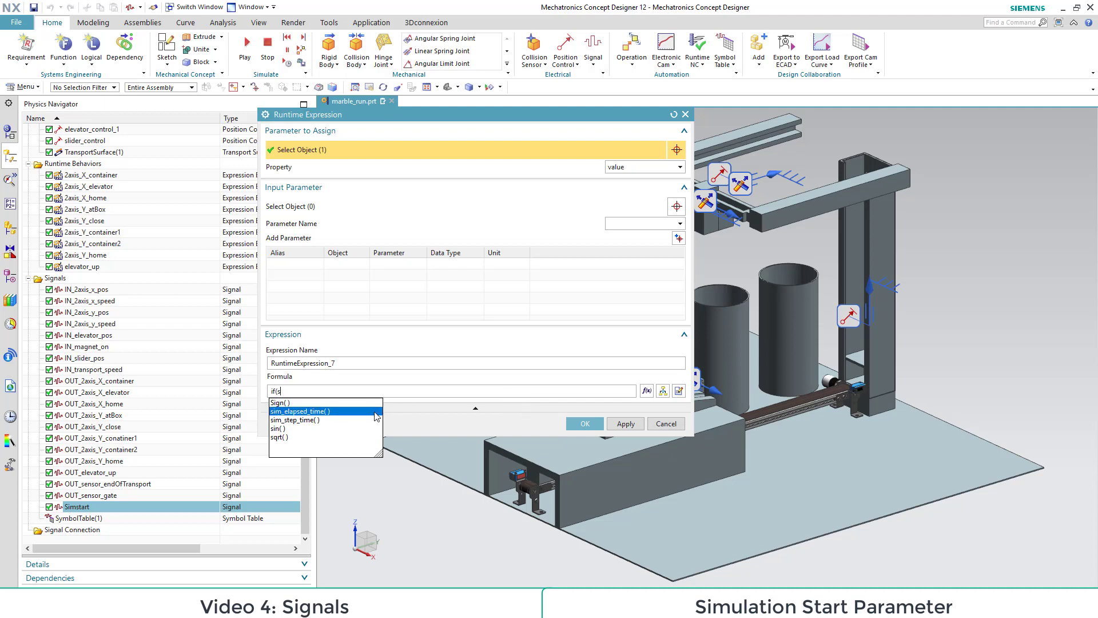
pyautogui.doubleClick(308, 411)
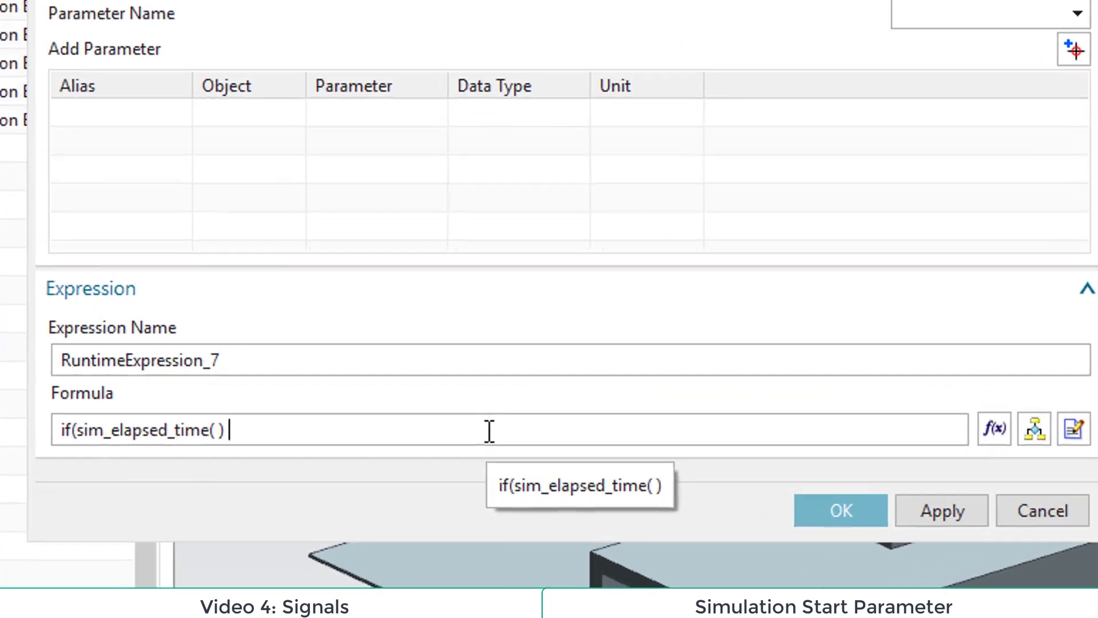
pyautogui.write('<=')
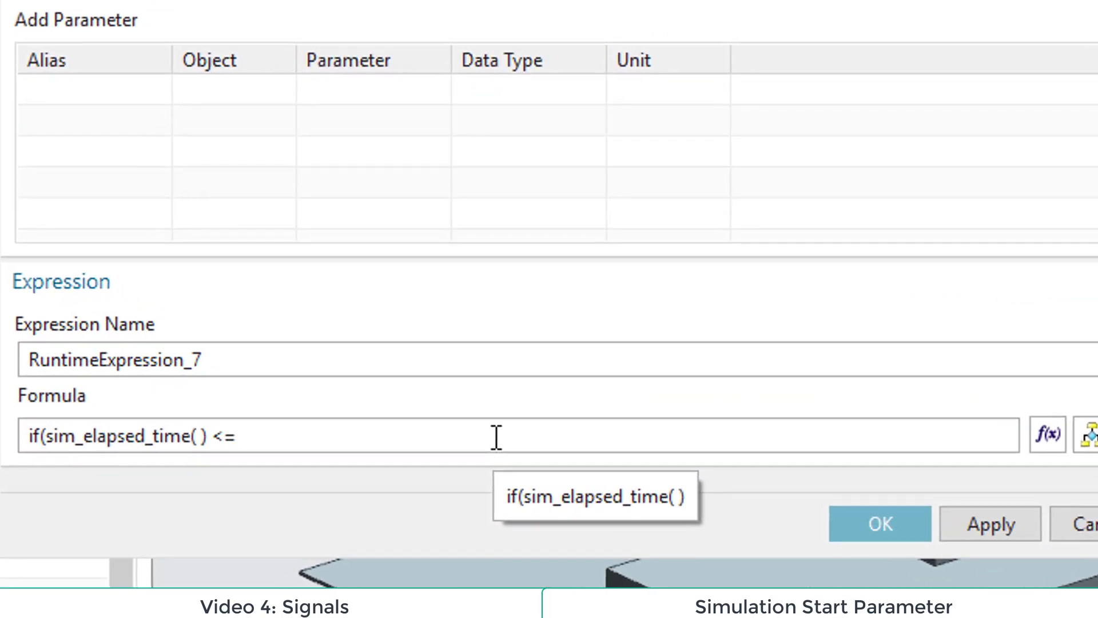
pyautogui.write(' 0.1) t')
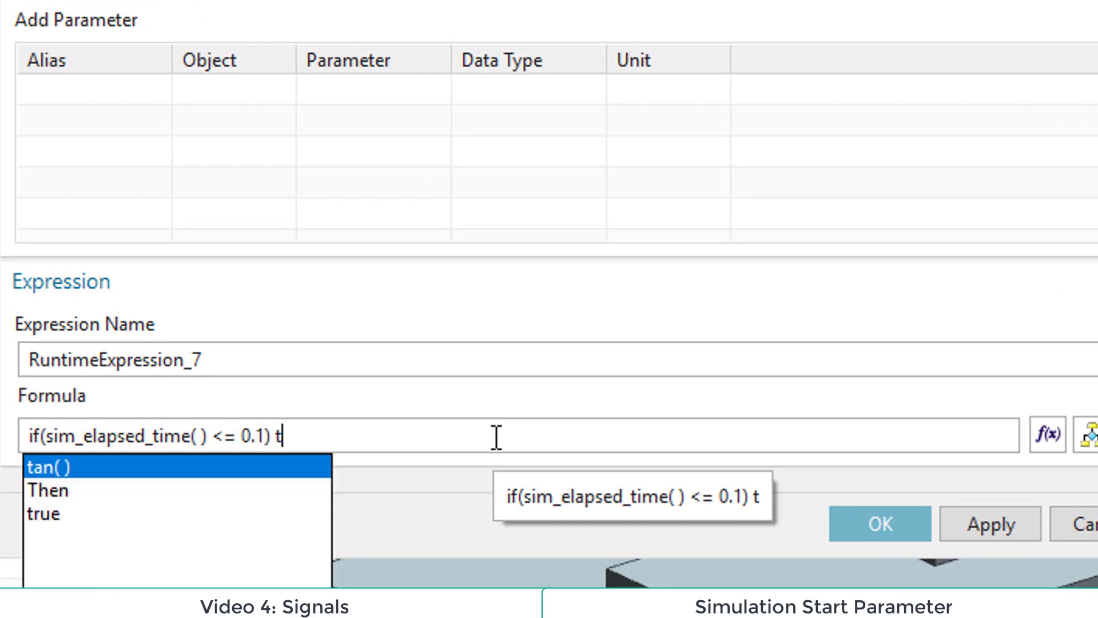
# Step: Complete the Simstart formula with Then true Else false and create the runtime expression
pyautogui.press('Down')
pyautogui.press('Return')
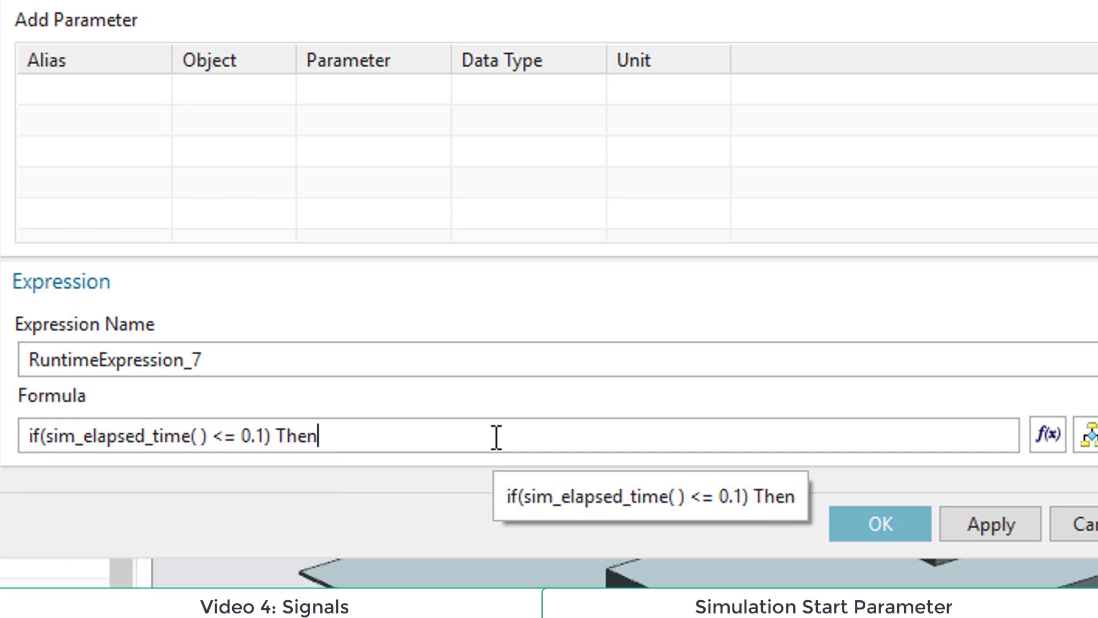
pyautogui.write('t')
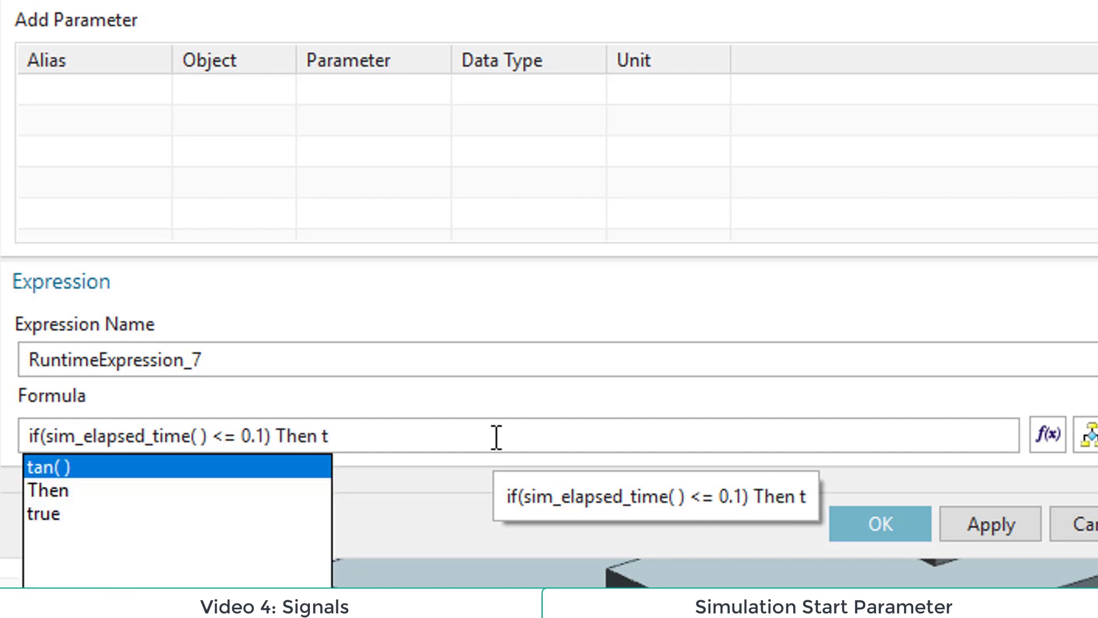
pyautogui.press('Down')
pyautogui.press('Down')
pyautogui.press('Return')
pyautogui.write('e e')
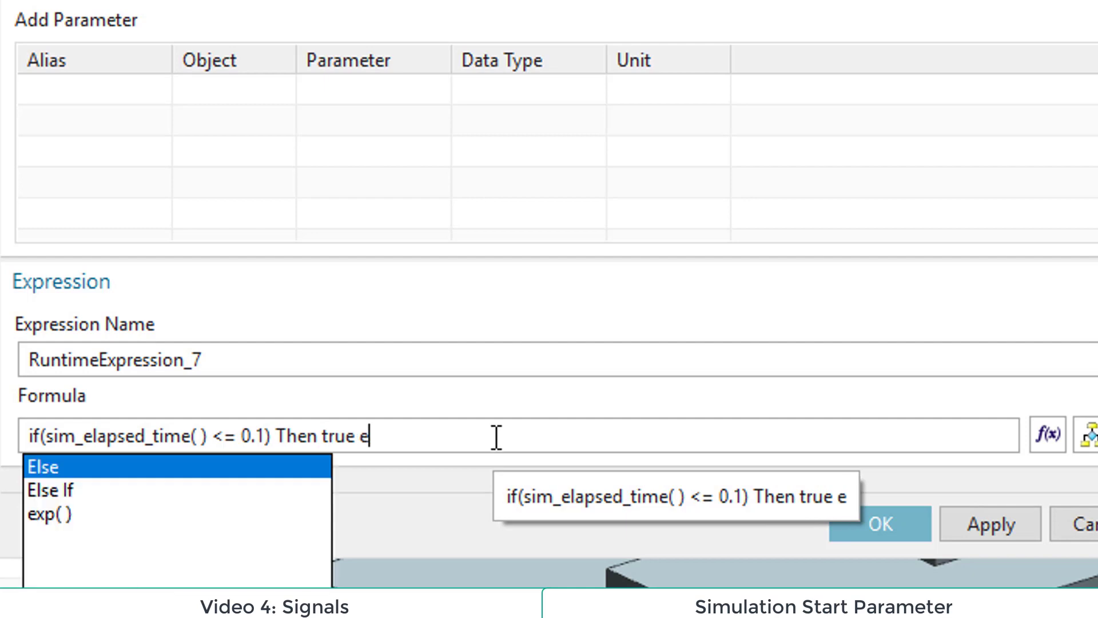
pyautogui.press('Return')
pyautogui.write('f')
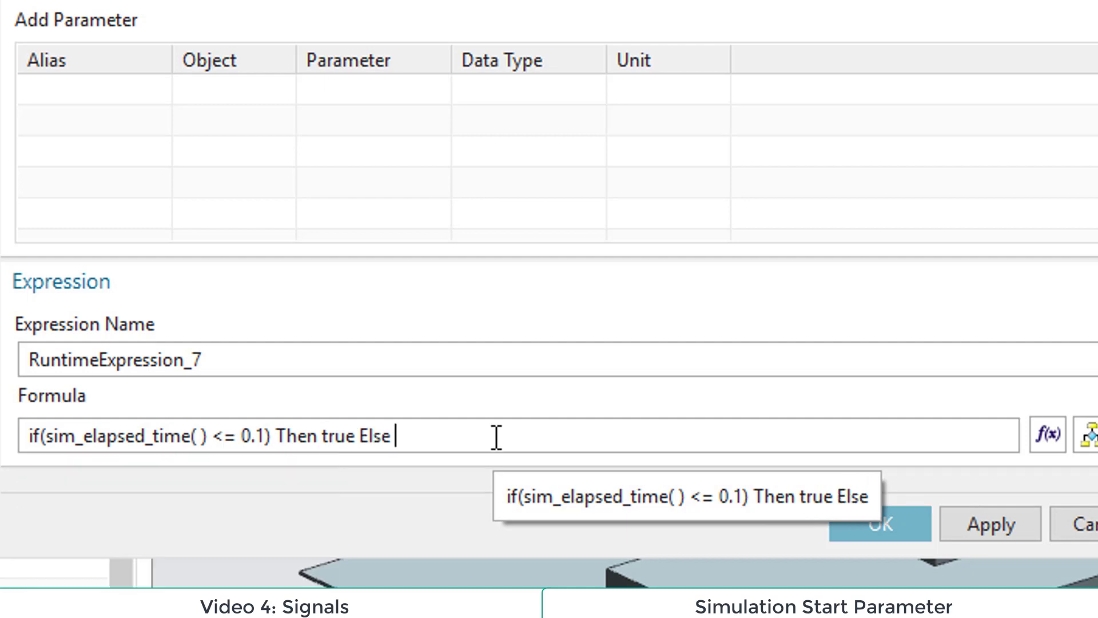
pyautogui.press('Return')
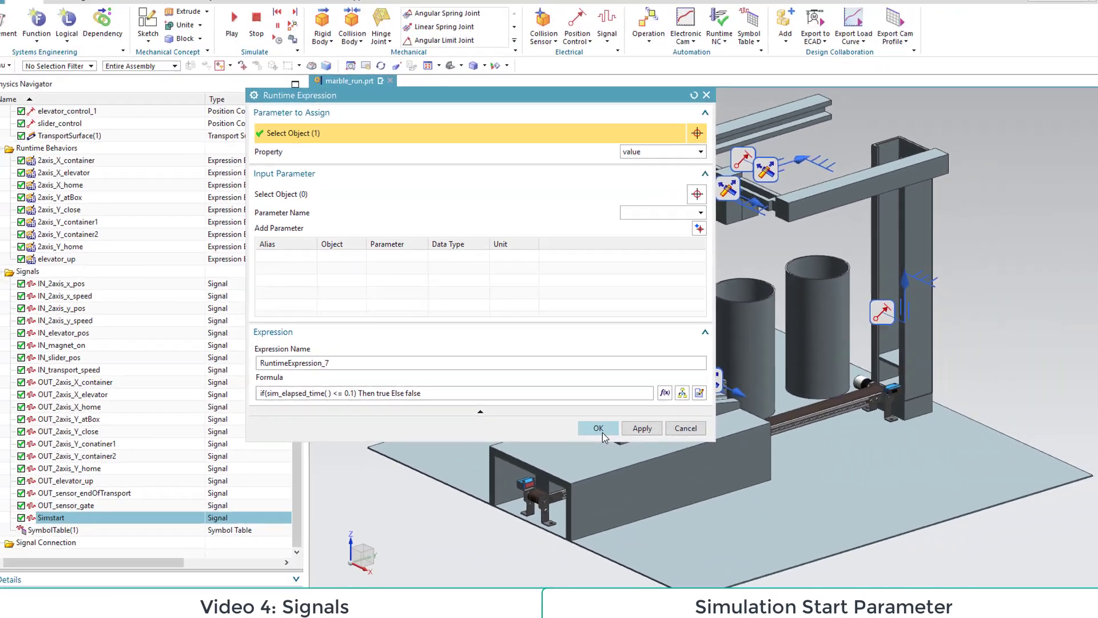
pyautogui.click(807, 499)
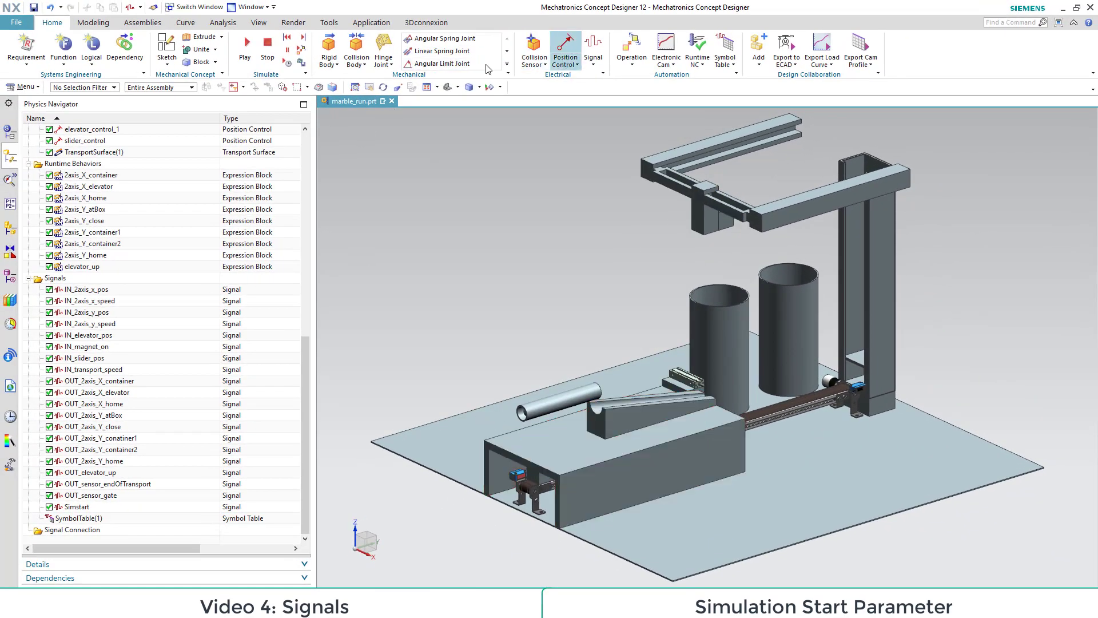
# Step: Set the simulation time scale to 0.1 and add the Simstart signal to the Runtime Inspector
pyautogui.click(287, 62)
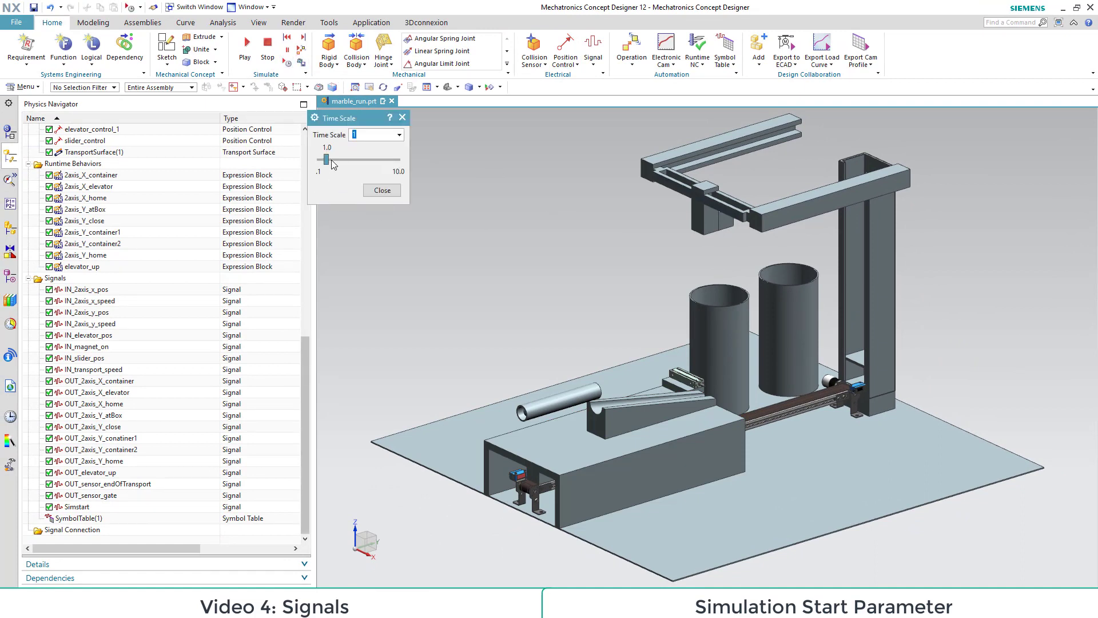
pyautogui.moveTo(326, 159); pyautogui.dragTo(318, 161)
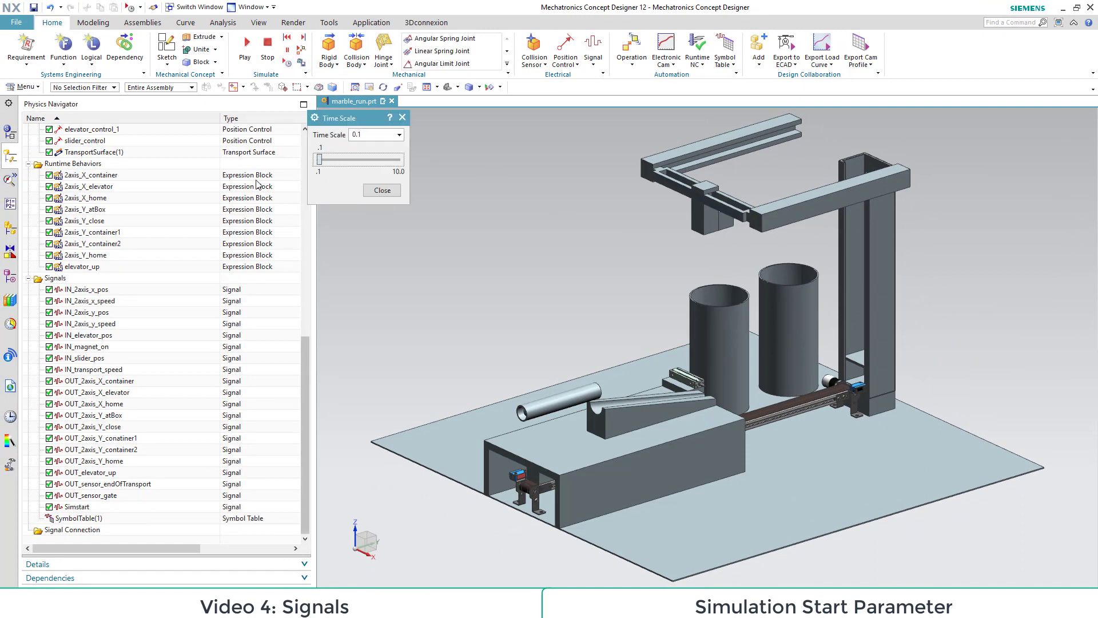
pyautogui.rightClick(82, 507)
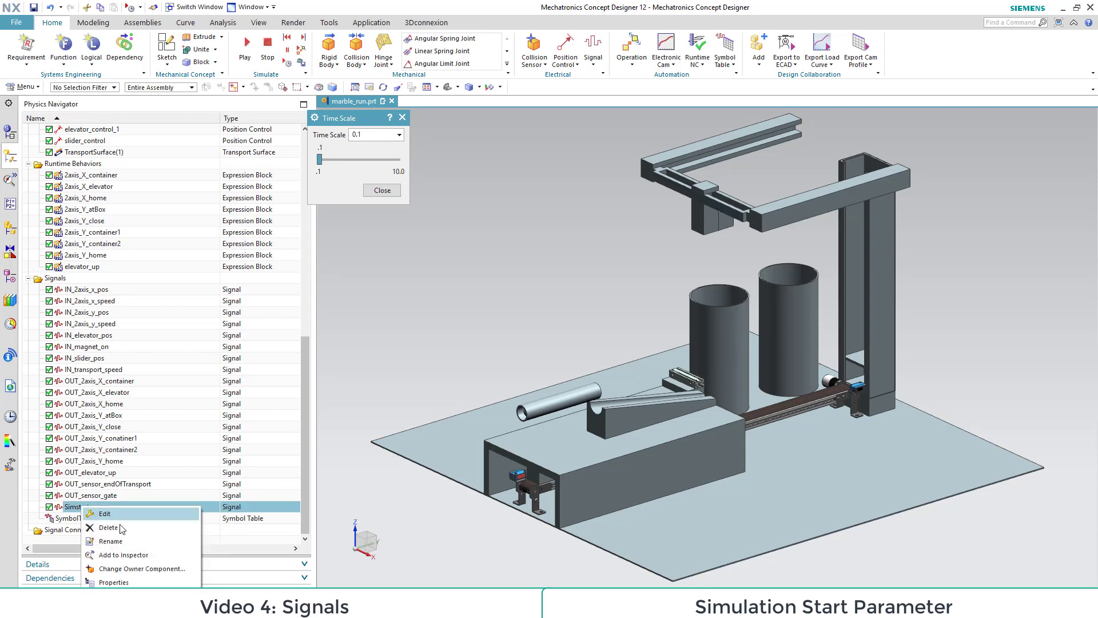
pyautogui.click(125, 553)
pyautogui.click(11, 180)
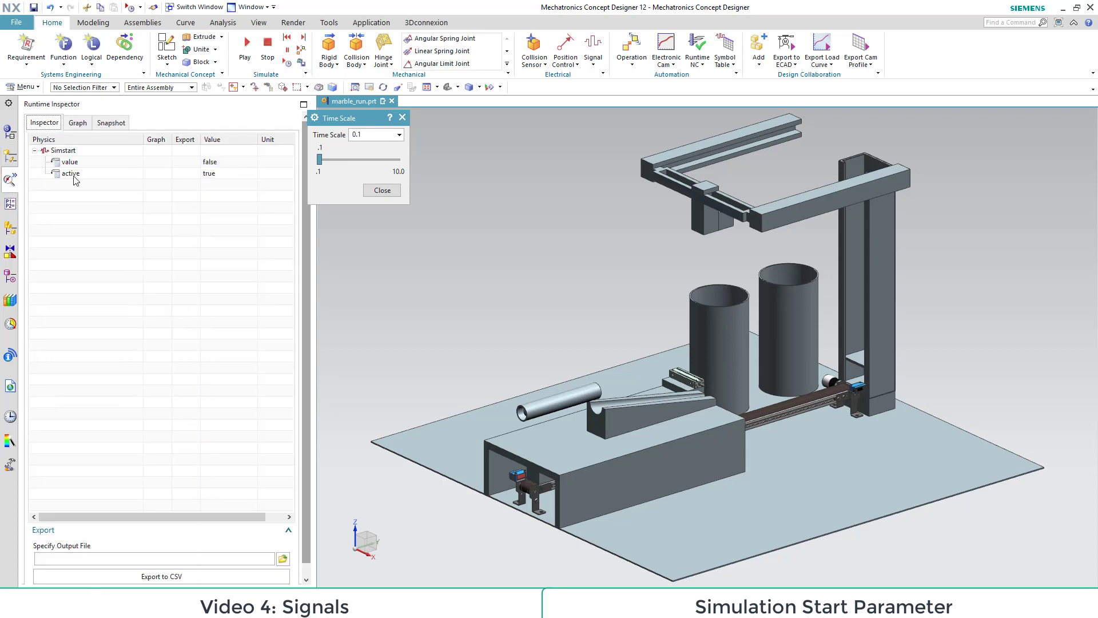
pyautogui.moveTo(338, 124); pyautogui.dragTo(445, 166)
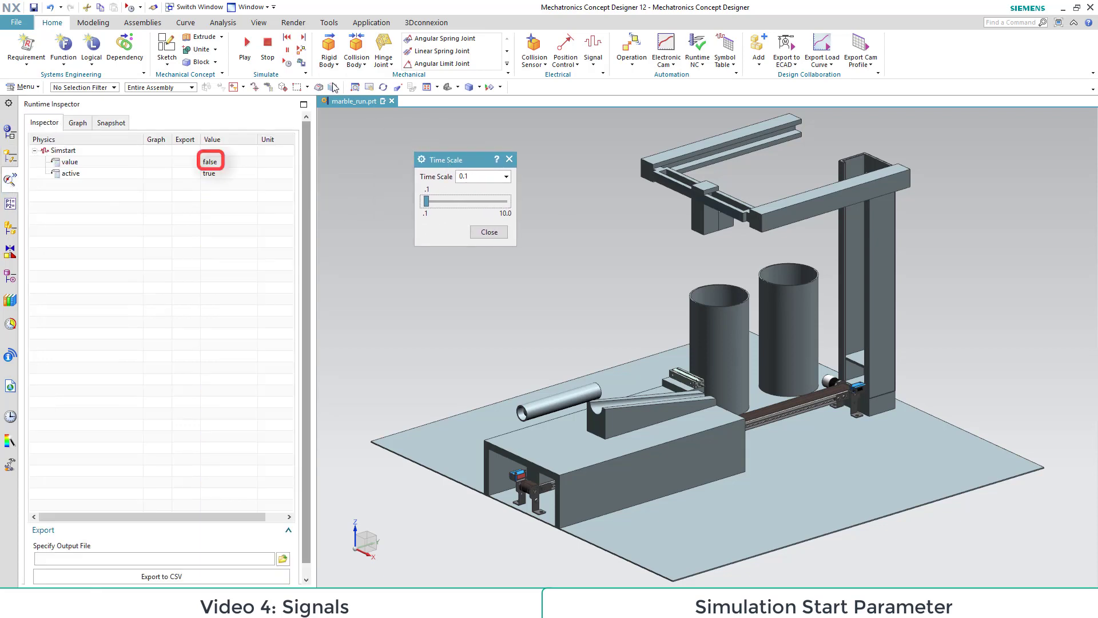
# Step: Run the slowed-down simulation to watch Simstart's value in the Runtime Inspector, then stop it and close the time scale settings
pyautogui.click(247, 46)
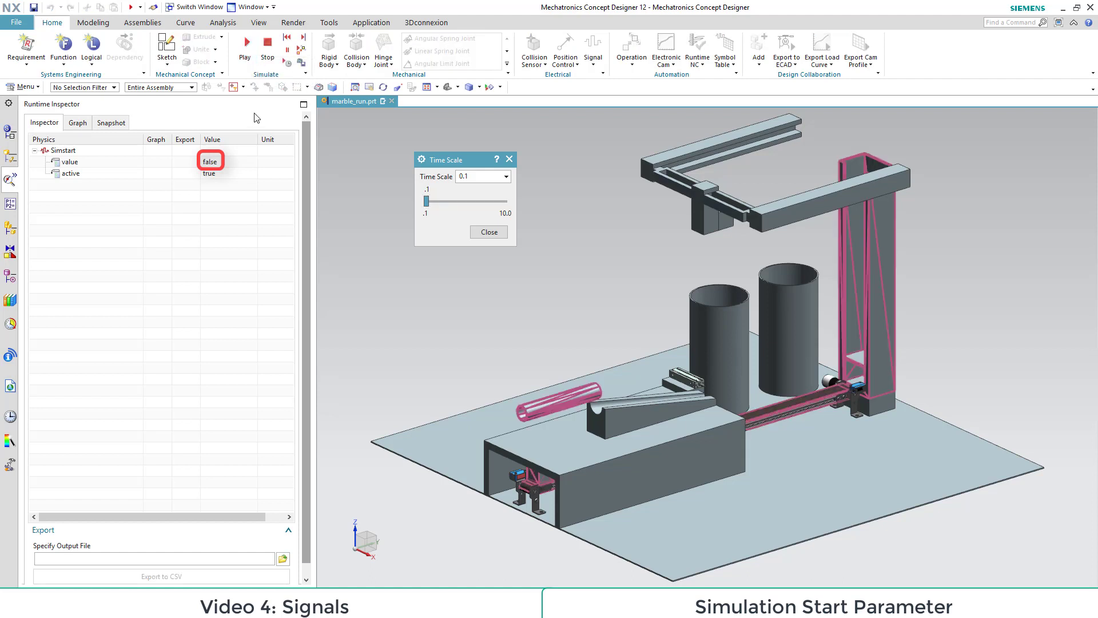
pyautogui.click(267, 45)
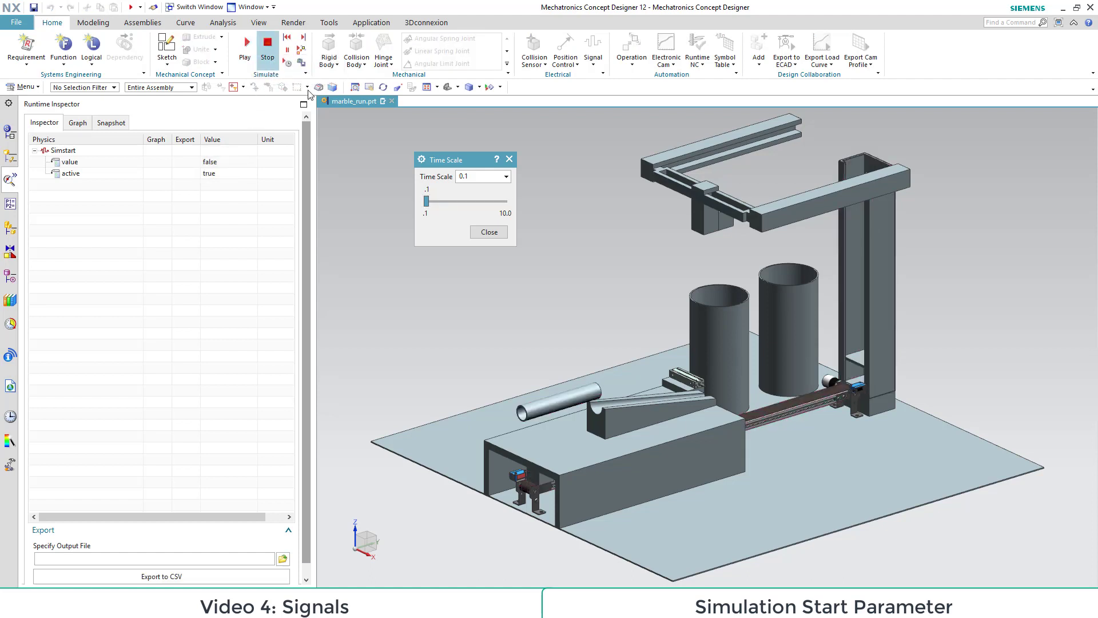
pyautogui.click(491, 231)
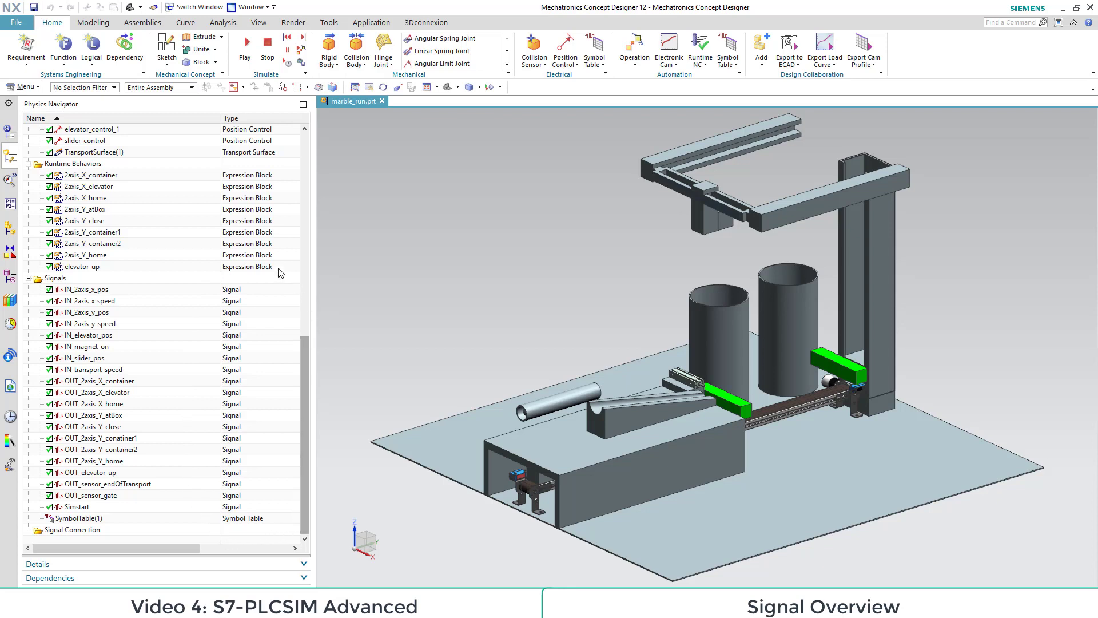
# Step: Run the marble run simulation briefly to check its motion, then stop it
pyautogui.click(247, 45)
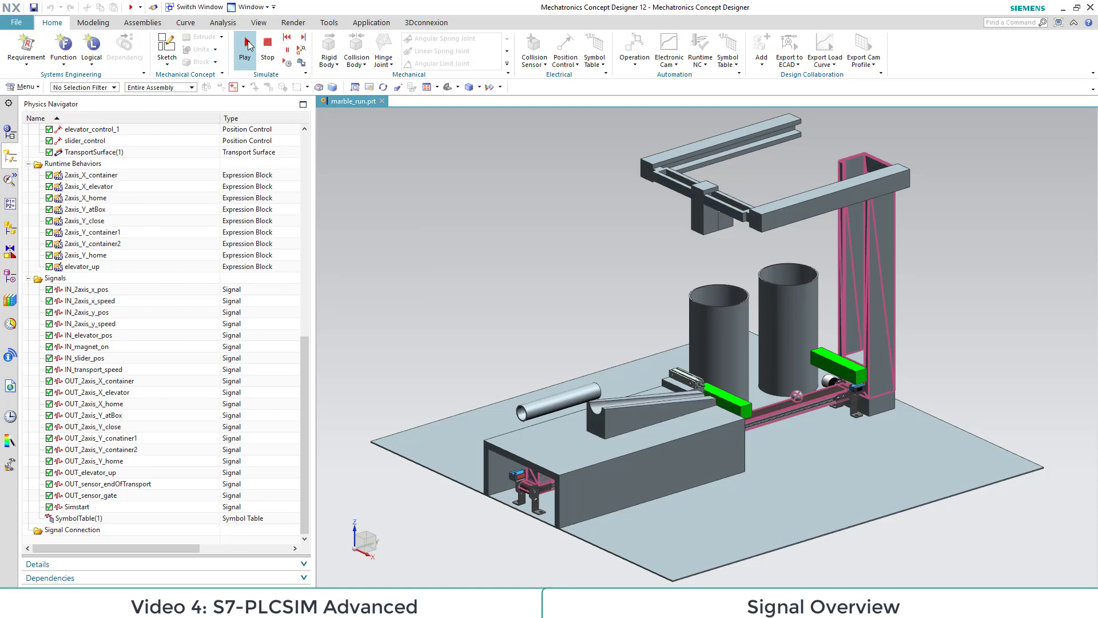
pyautogui.click(267, 45)
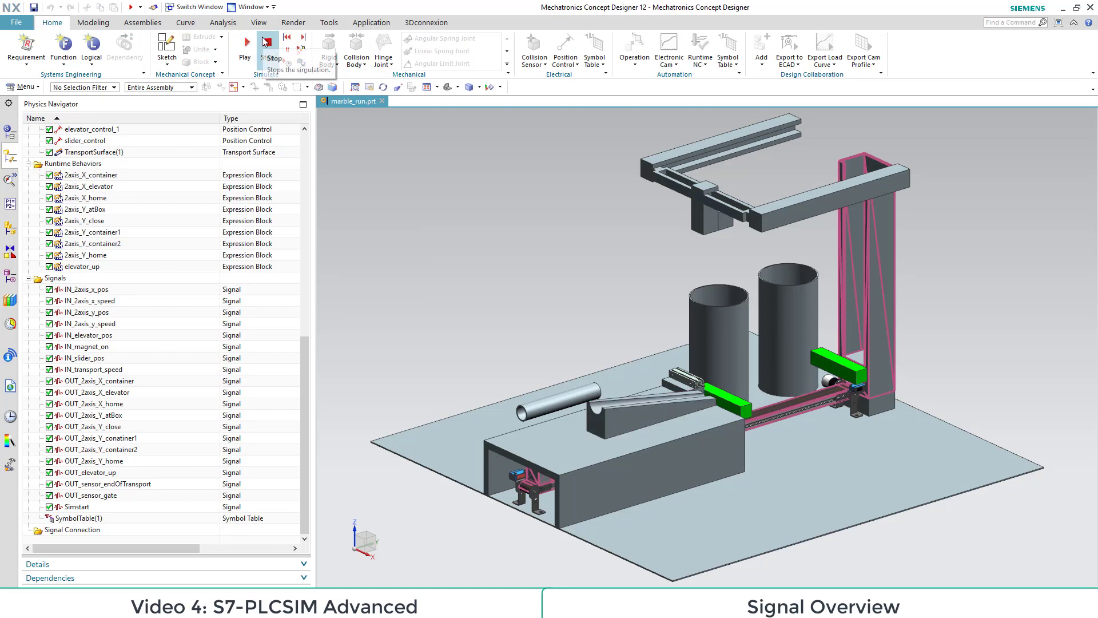
pyautogui.click(397, 208)
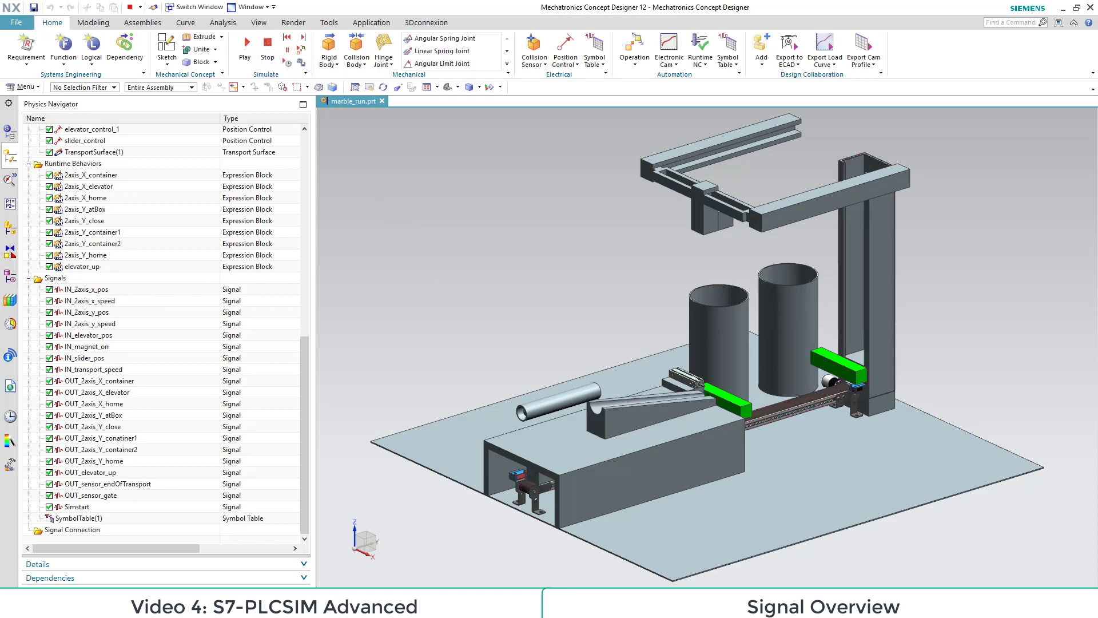
# Step: Switch to TIA Portal and review the input and output tags in PLC_2's default tag table
pyautogui.click(440, 606)
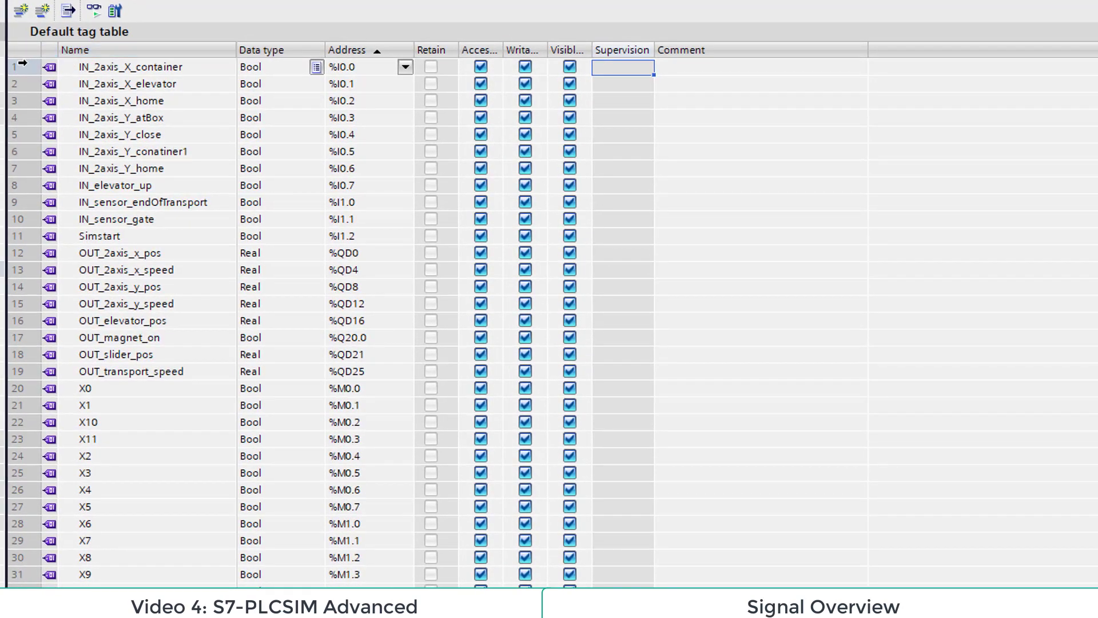
pyautogui.moveTo(22, 64); pyautogui.dragTo(6, 371)
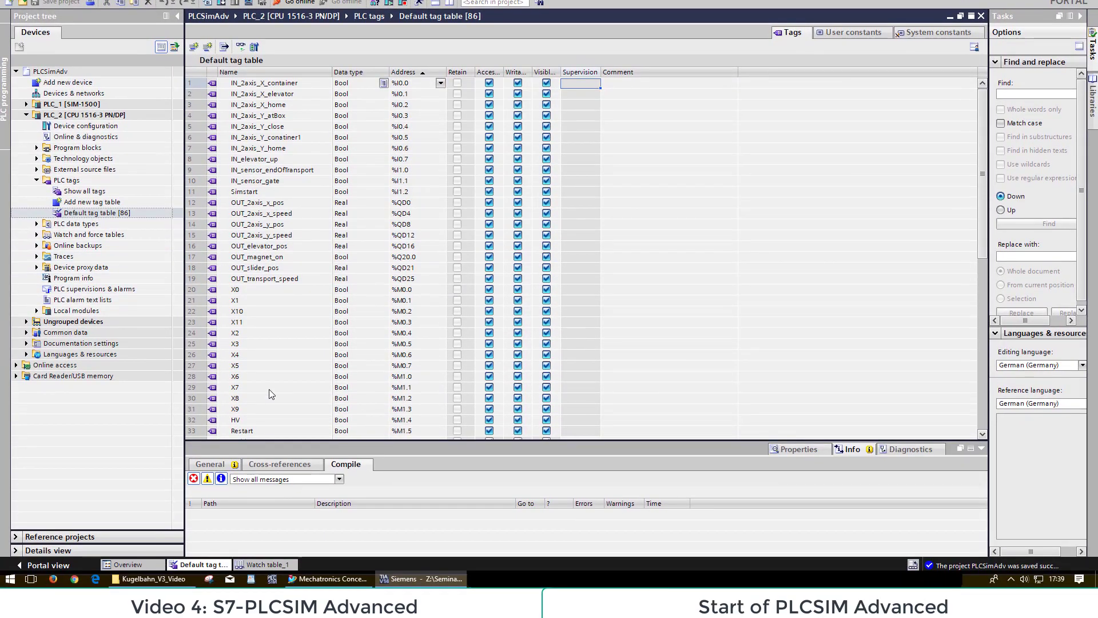
# Step: Launch S7-PLCSIM Advanced and open its Control Panel
pyautogui.click(269, 581)
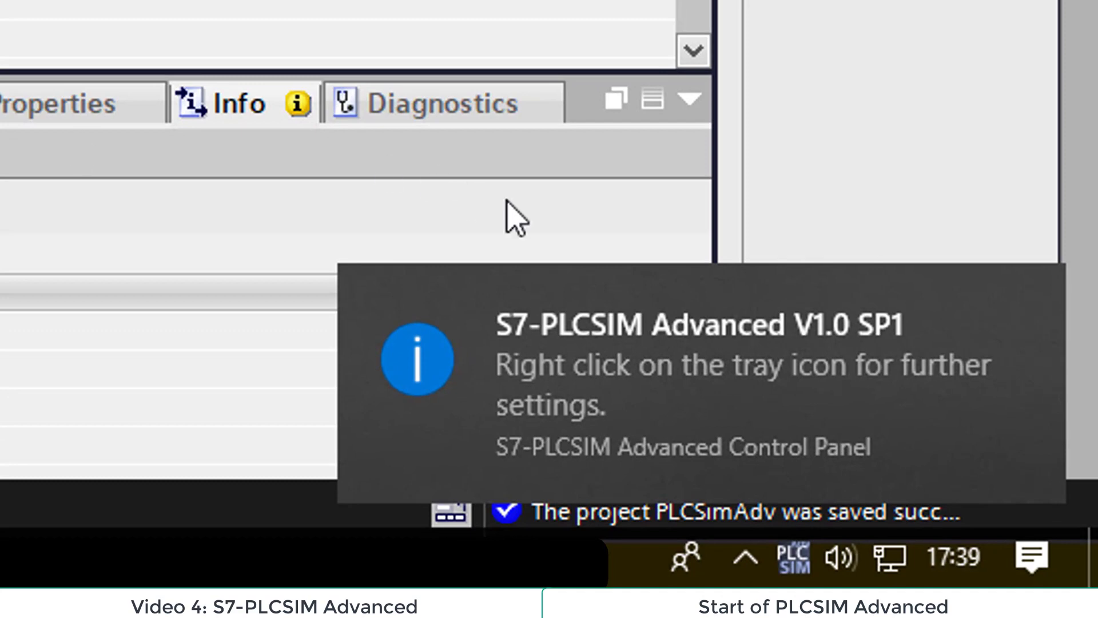
pyautogui.click(667, 422)
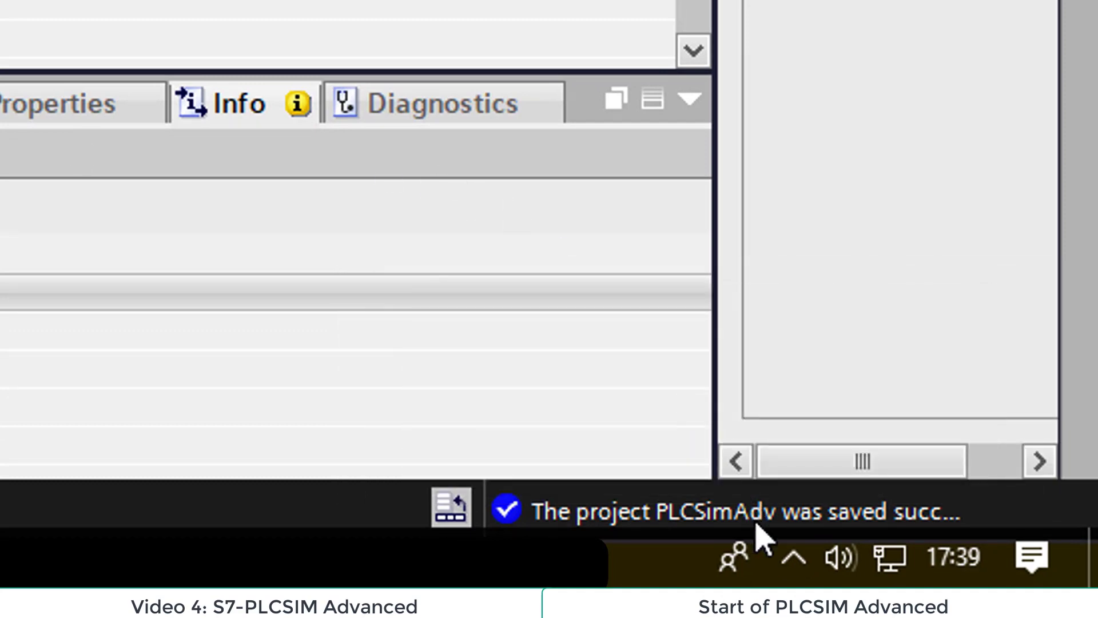
pyautogui.click(807, 577)
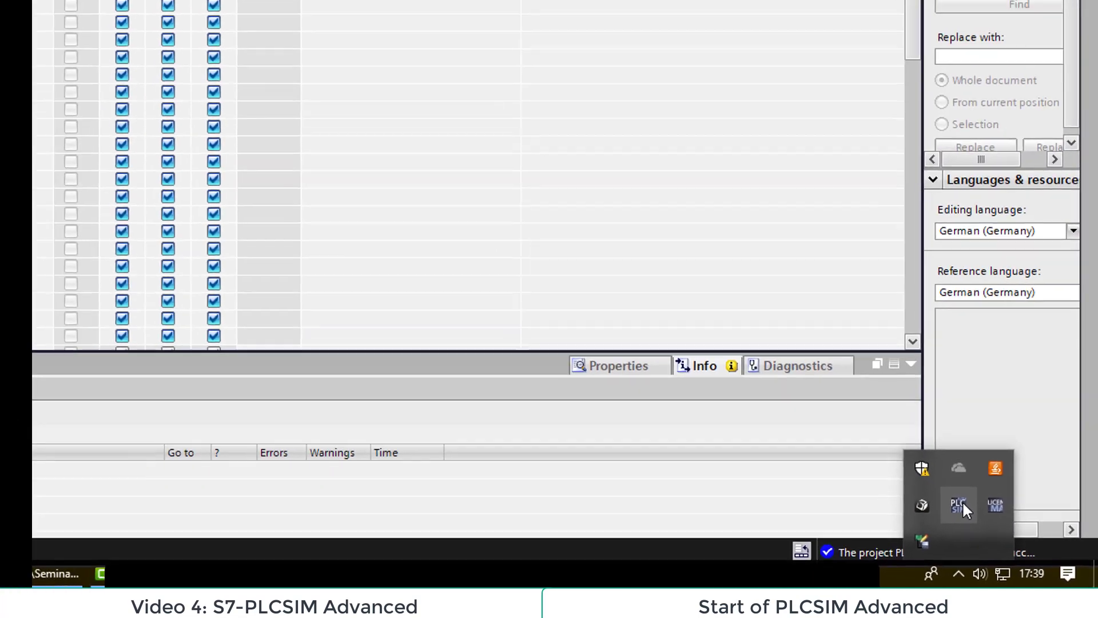
pyautogui.click(793, 407)
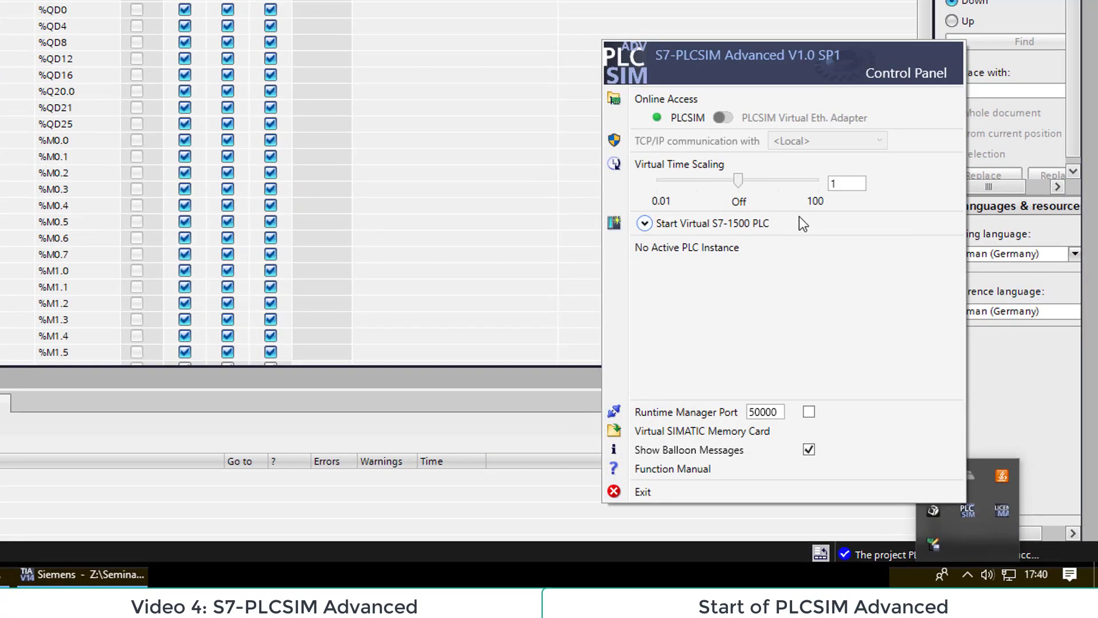
# Step: Start a virtual S7-1500 PLC instance named my_PLC with PLC type Unspecified CPU 1500
pyautogui.click(684, 225)
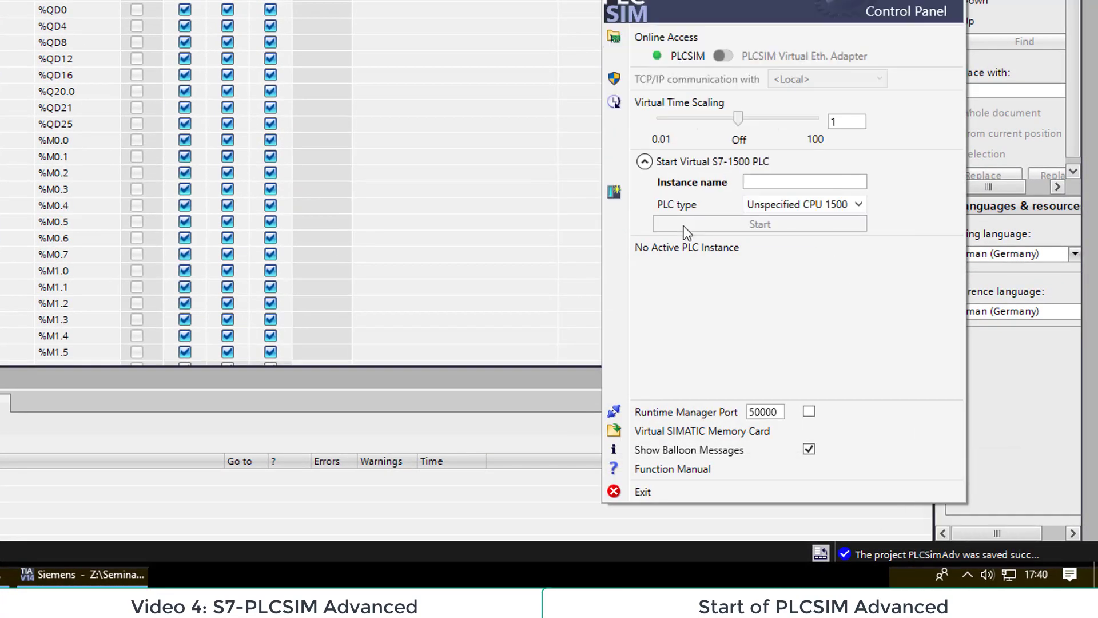
pyautogui.click(783, 183)
pyautogui.write('m')
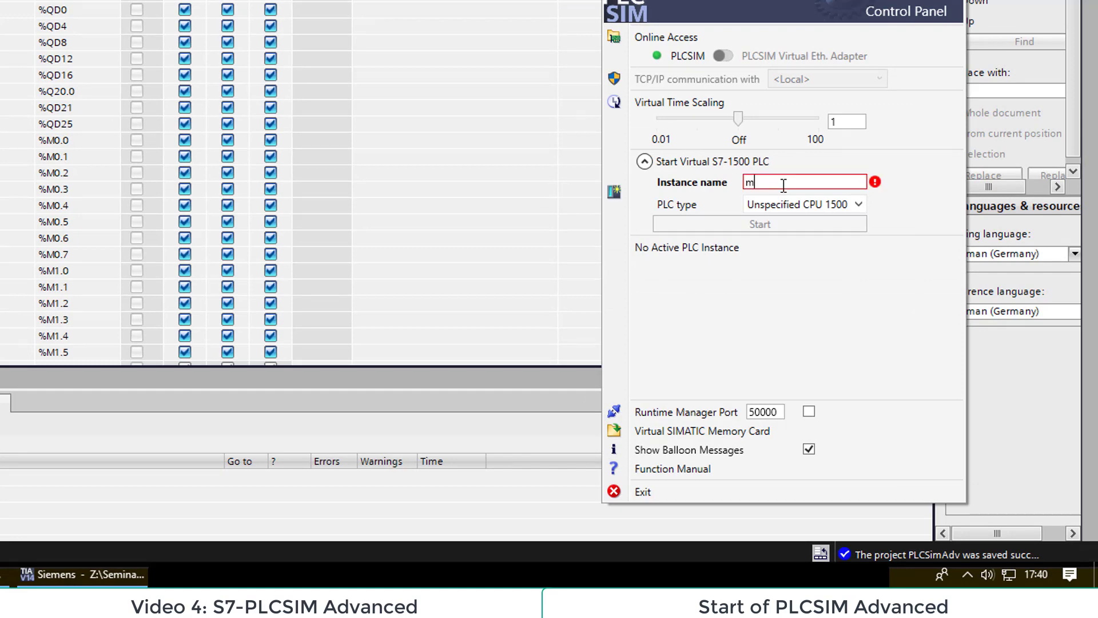
pyautogui.write('y_PLC')
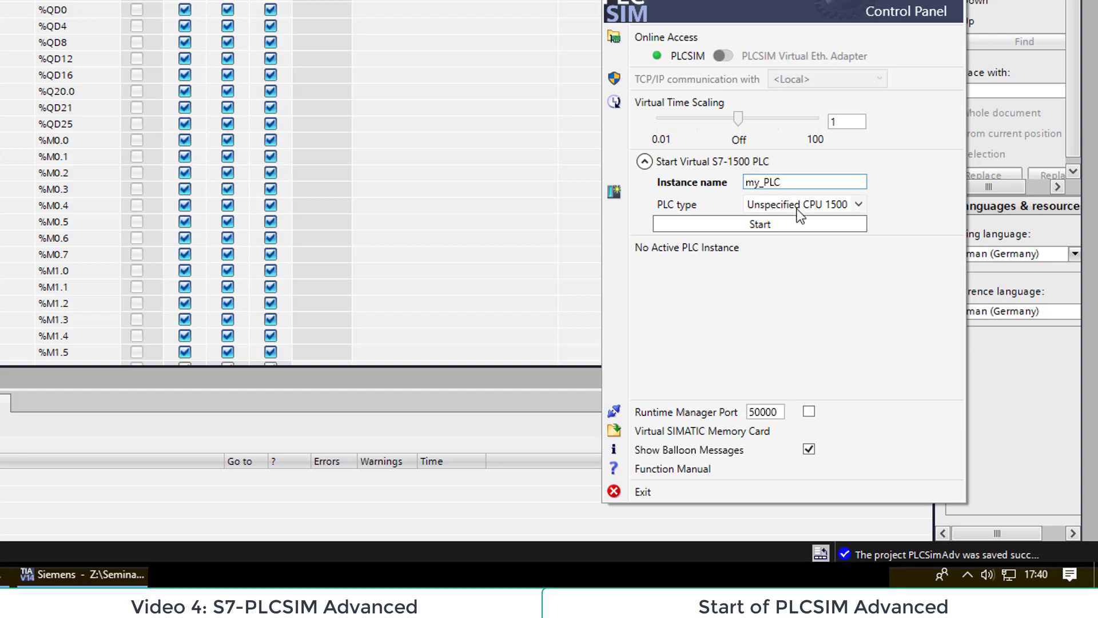
pyautogui.click(792, 227)
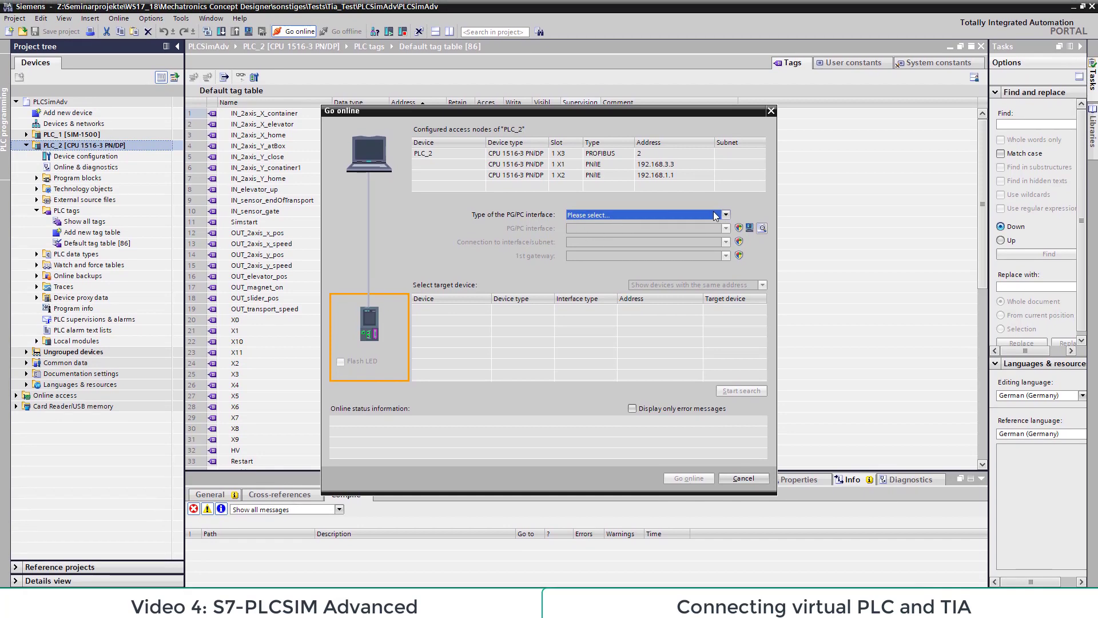
# Step: Configure PLC_2's online access with interface type PN/IE, PG/PC interface PLCSIM and connection Direct at slot '1 X1'
pyautogui.click(714, 215)
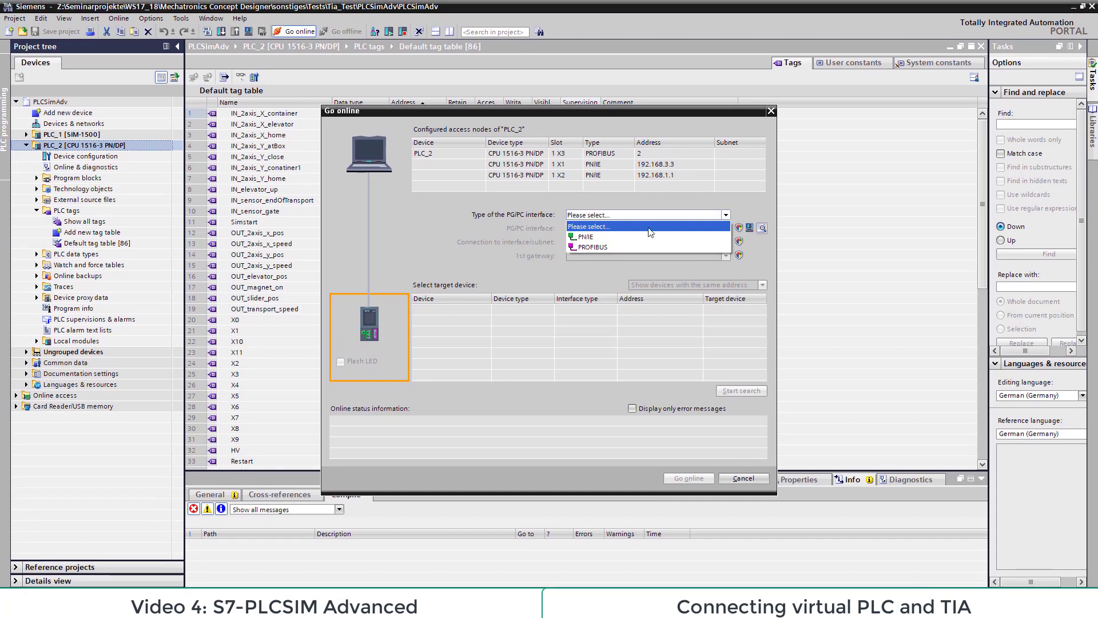
pyautogui.click(598, 236)
pyautogui.click(629, 229)
pyautogui.click(627, 249)
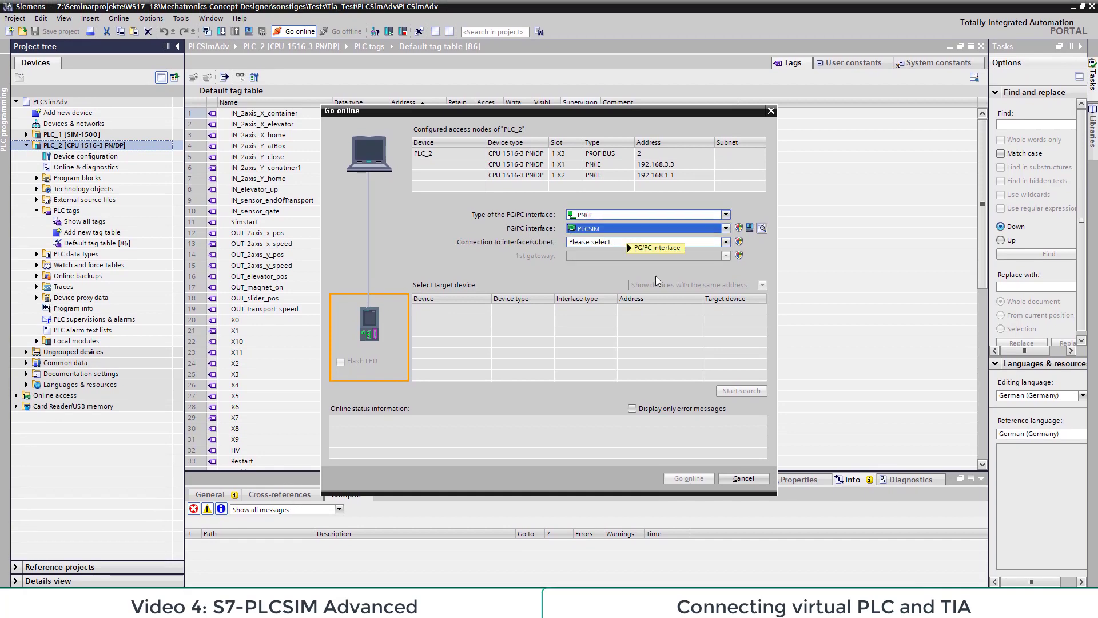
pyautogui.click(715, 242)
pyautogui.click(599, 261)
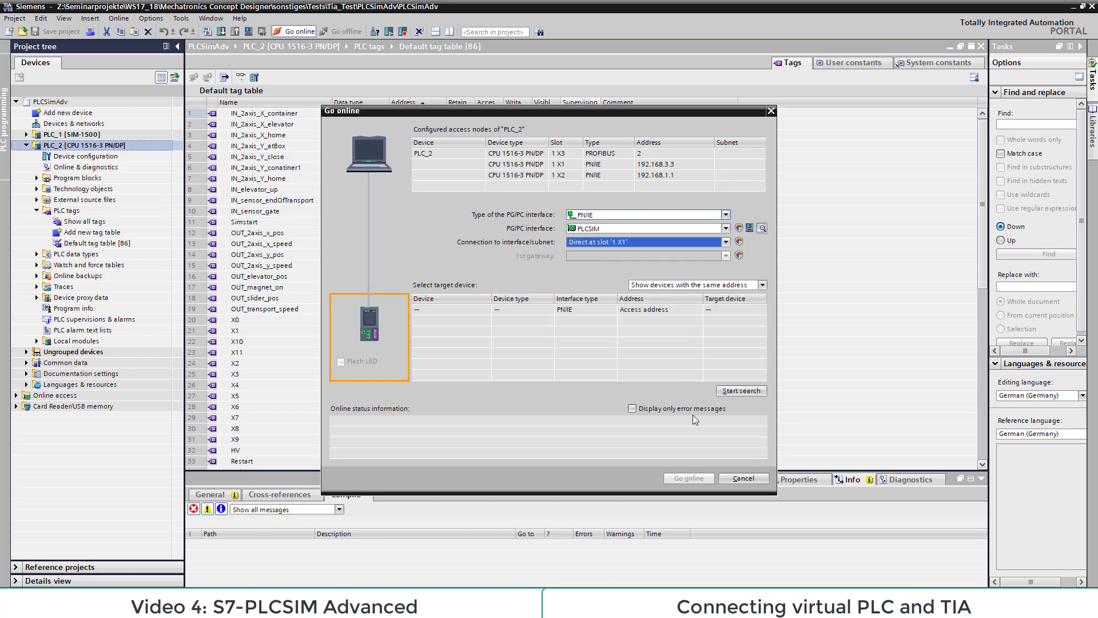
# Step: Search for the target device and go online with PLC_2 without saving the connection settings as default for the PG/PC interface
pyautogui.click(749, 390)
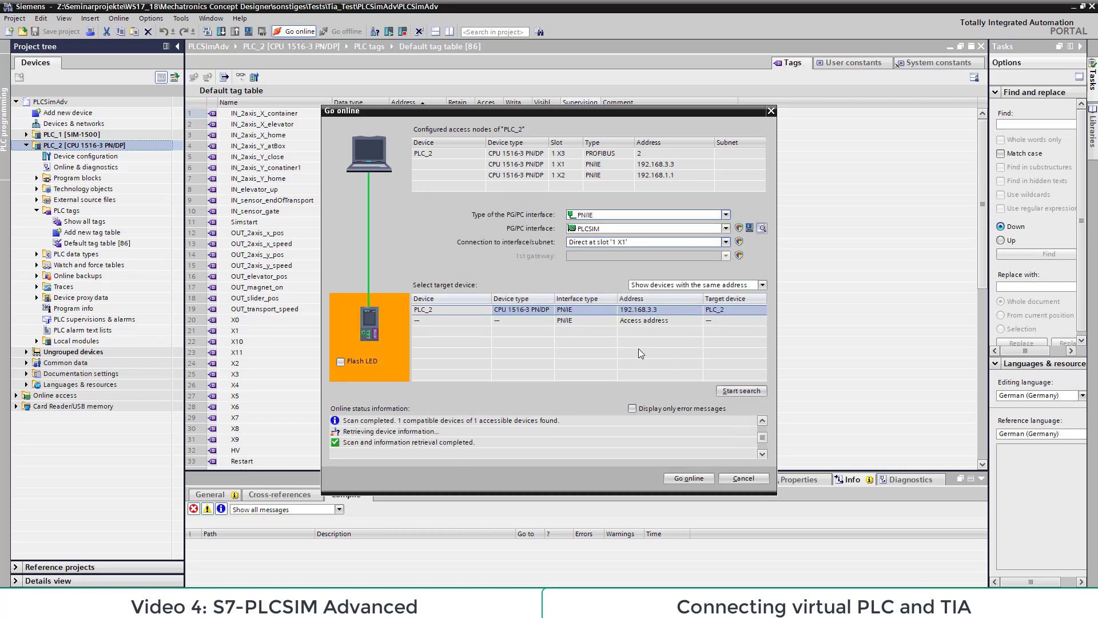
pyautogui.click(692, 476)
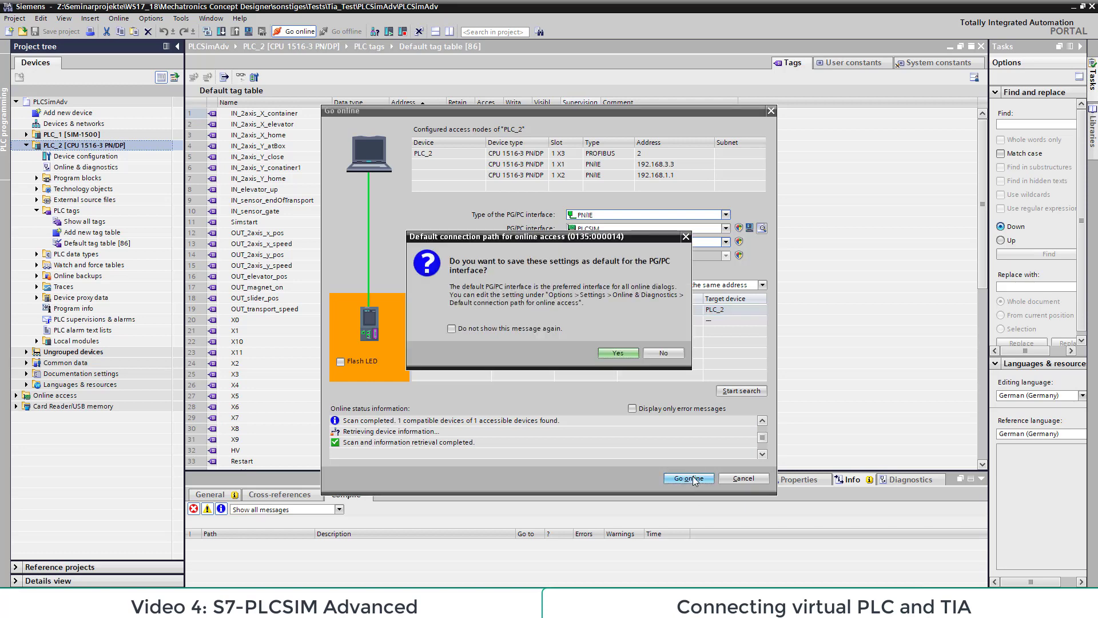
pyautogui.click(673, 353)
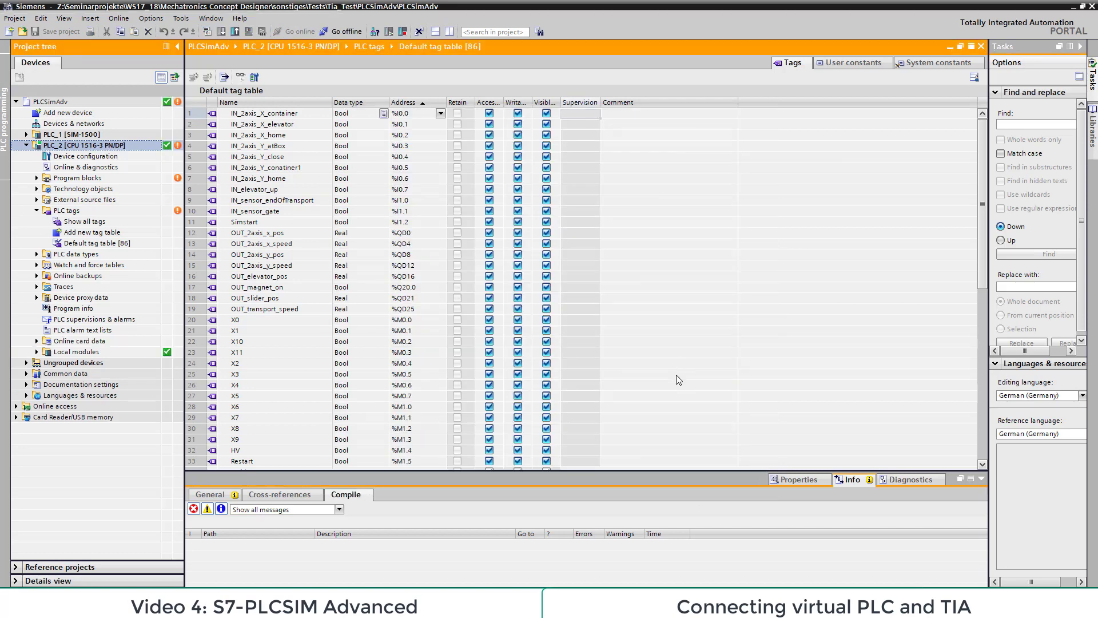
# Step: Compile PLC_2 and download its software to the simulated PLC
pyautogui.rightClick(70, 144)
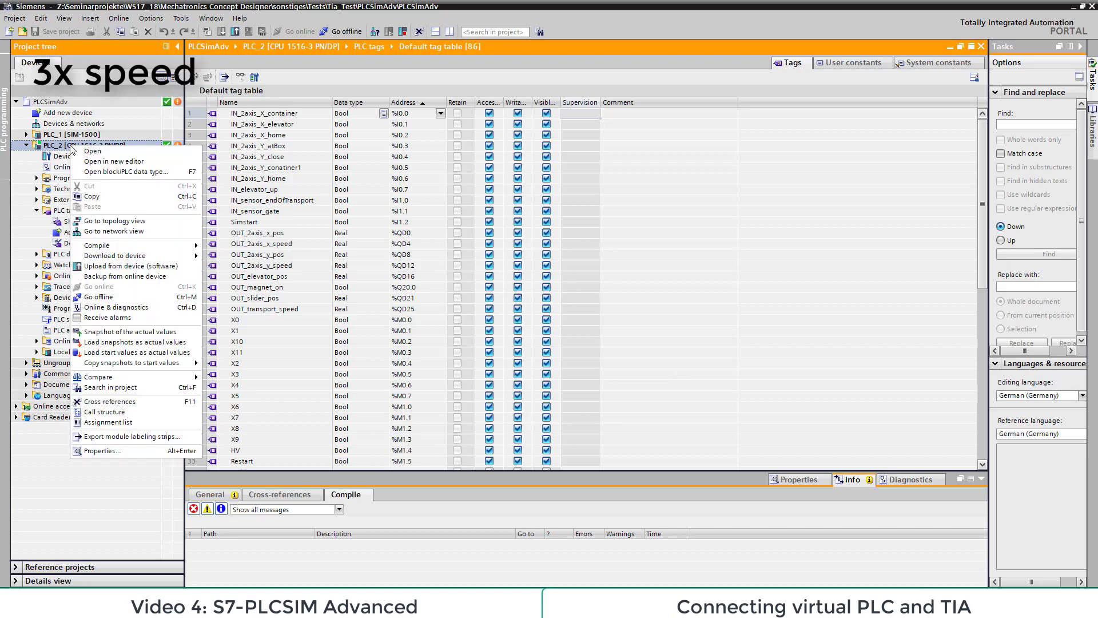
pyautogui.moveTo(165, 249)
pyautogui.click(255, 247)
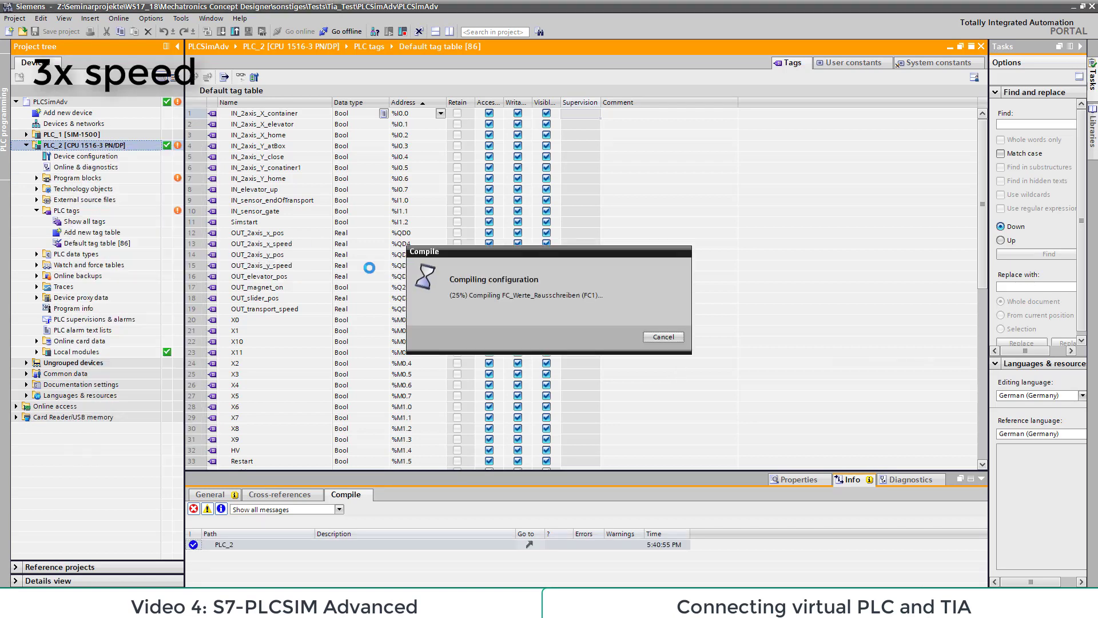
pyautogui.rightClick(80, 145)
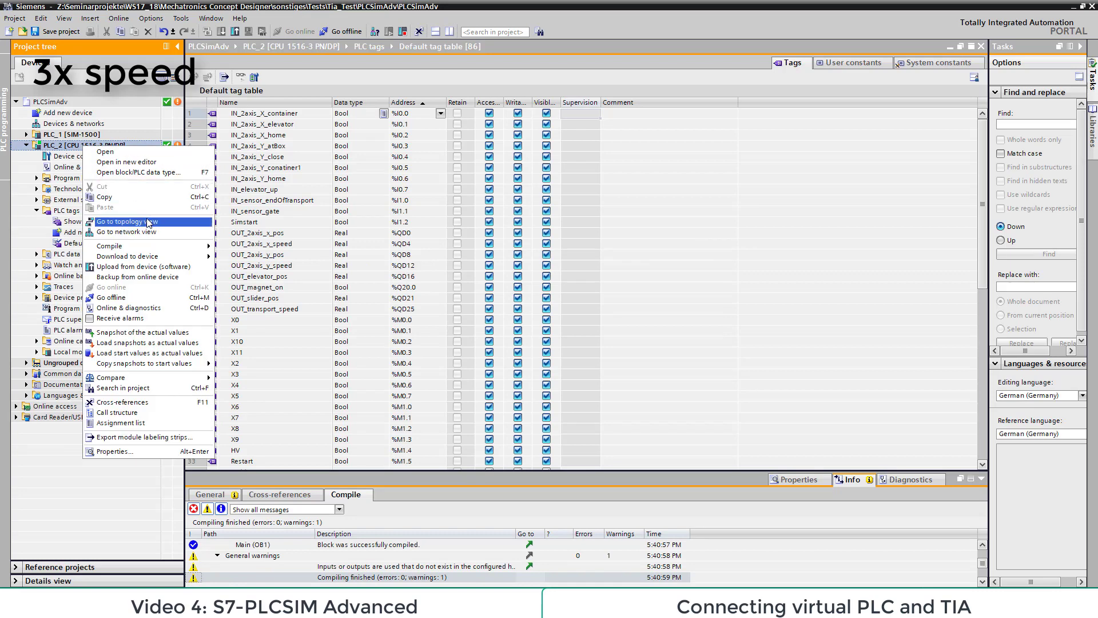
pyautogui.moveTo(172, 260)
pyautogui.click(295, 267)
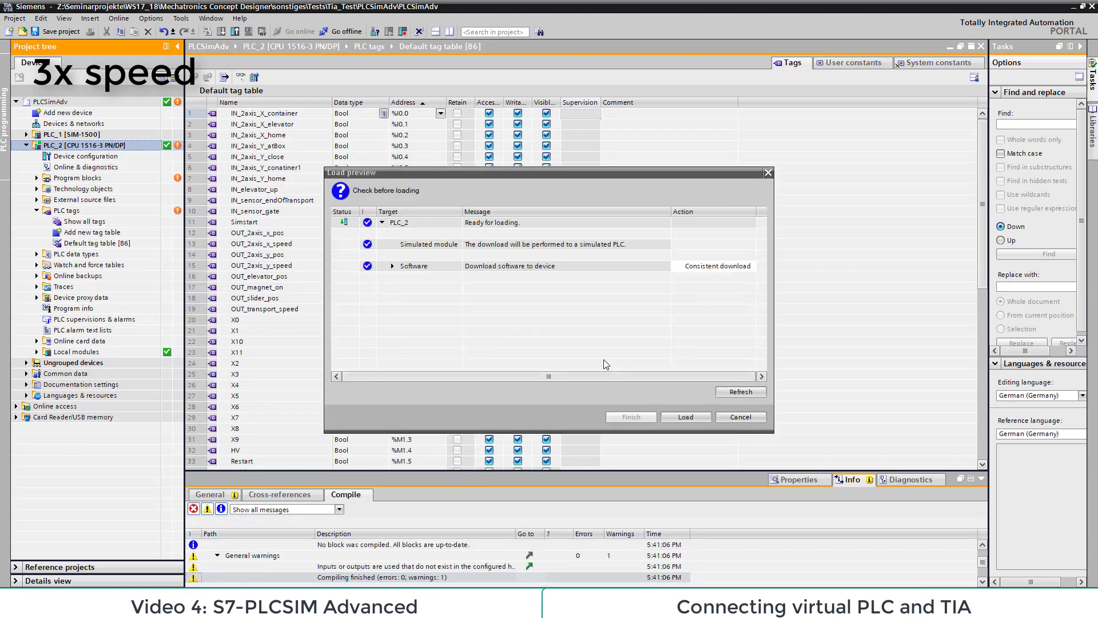
pyautogui.click(687, 418)
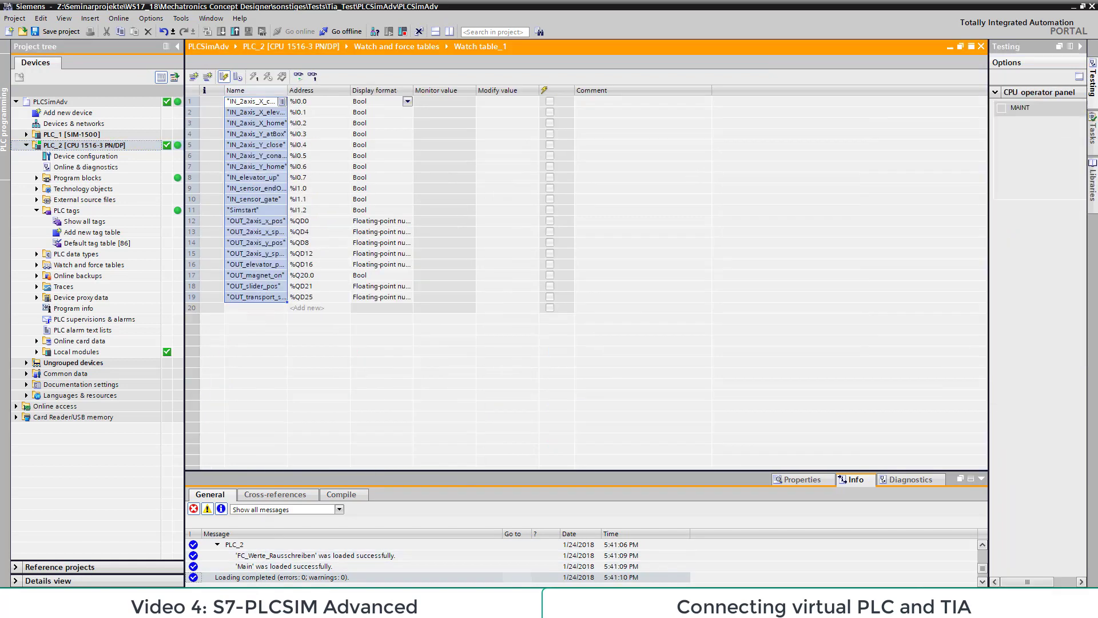
# Step: Start monitoring the tag values in Watch table_1 and widen the Name column to show the full tag names
pyautogui.click(299, 77)
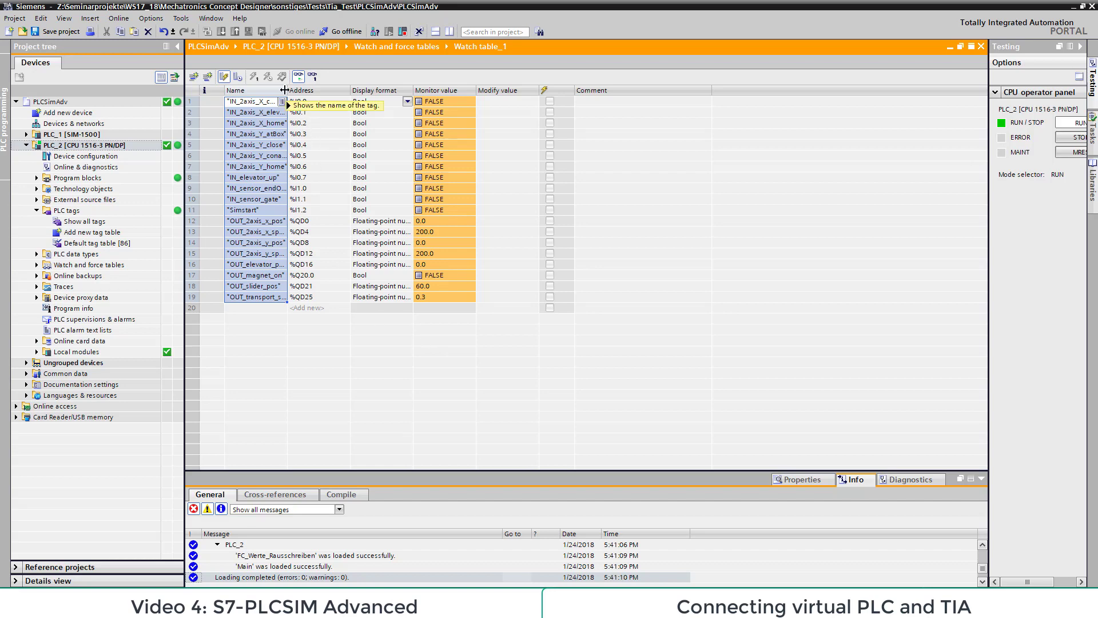
pyautogui.moveTo(284, 90); pyautogui.dragTo(345, 82)
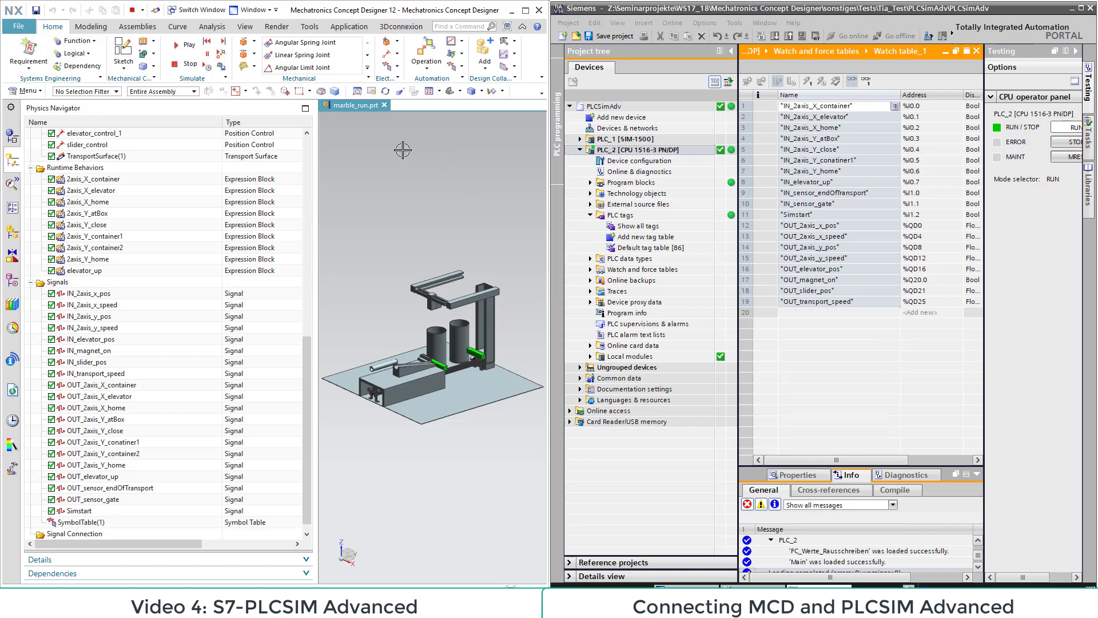
# Step: In Mechatronics Concept Designer's External Signal Configuration, refresh the PLCSIM Adv instances and include all IO tags of my_PLC
pyautogui.click(462, 70)
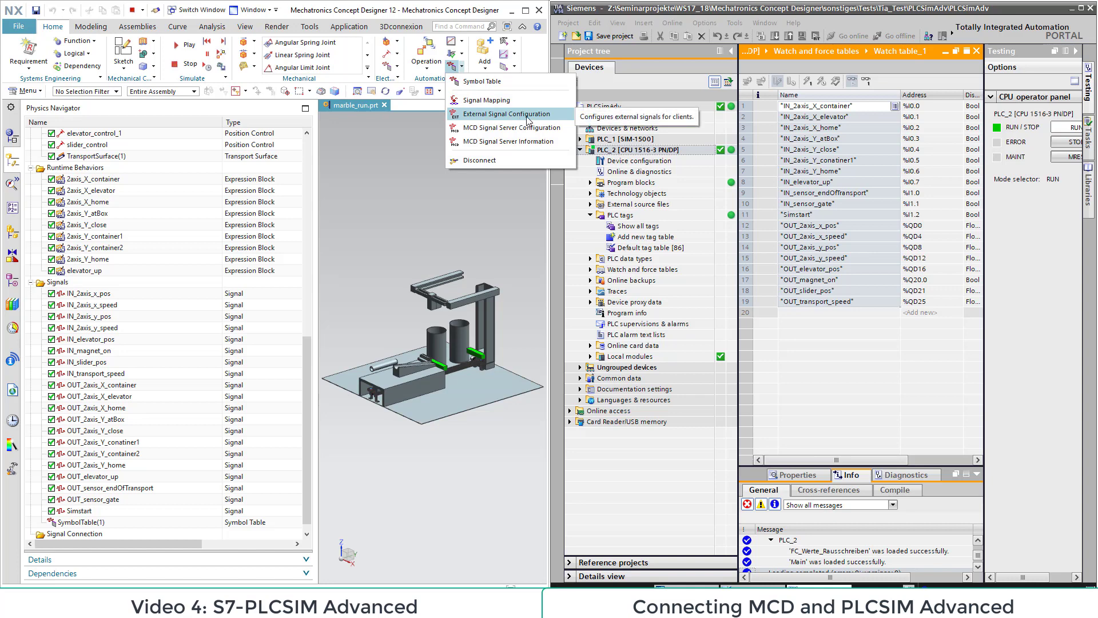
pyautogui.click(565, 113)
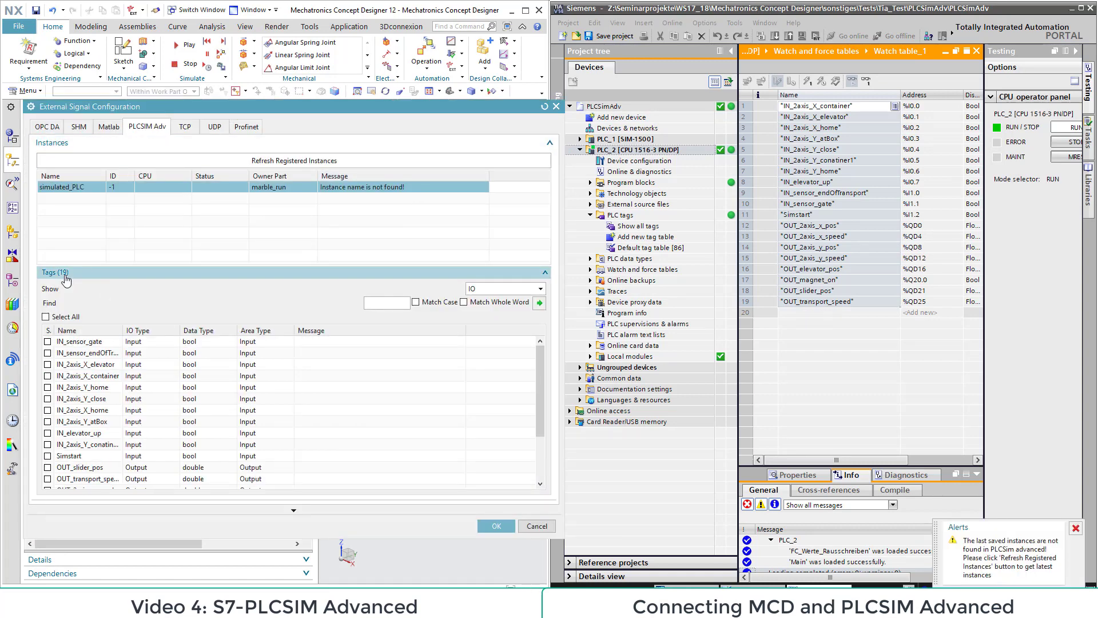
pyautogui.click(269, 165)
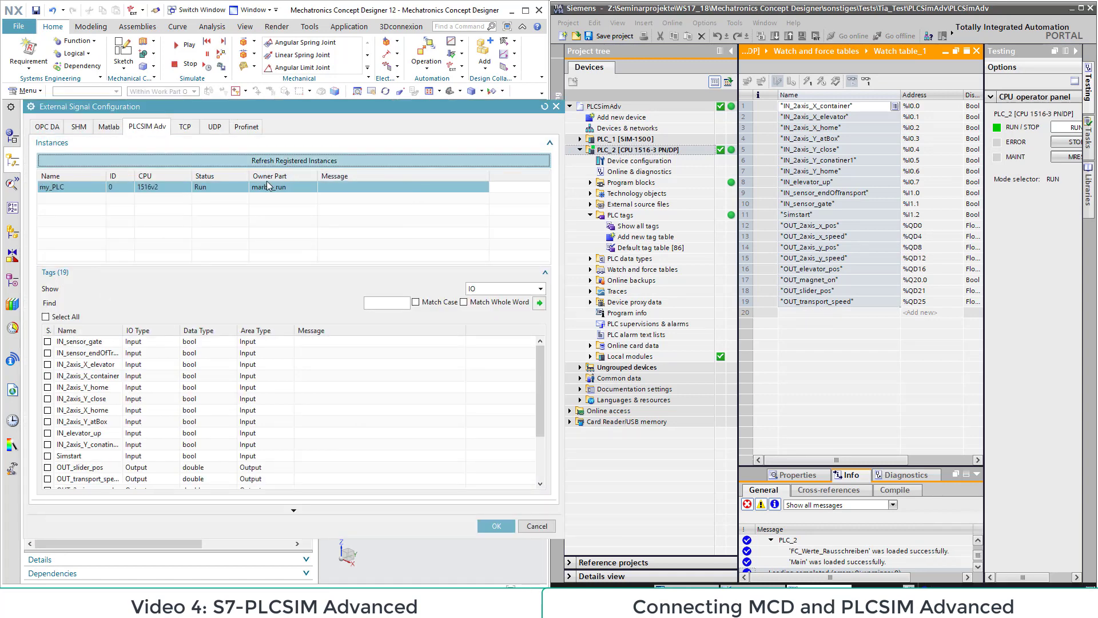
pyautogui.click(64, 187)
pyautogui.click(45, 317)
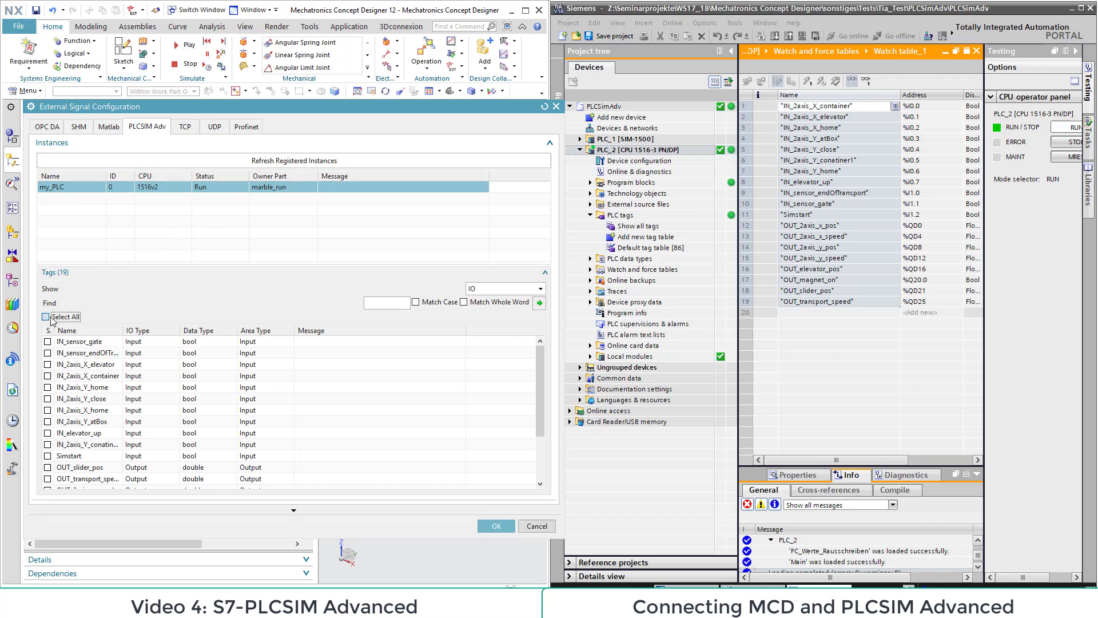
pyautogui.click(495, 526)
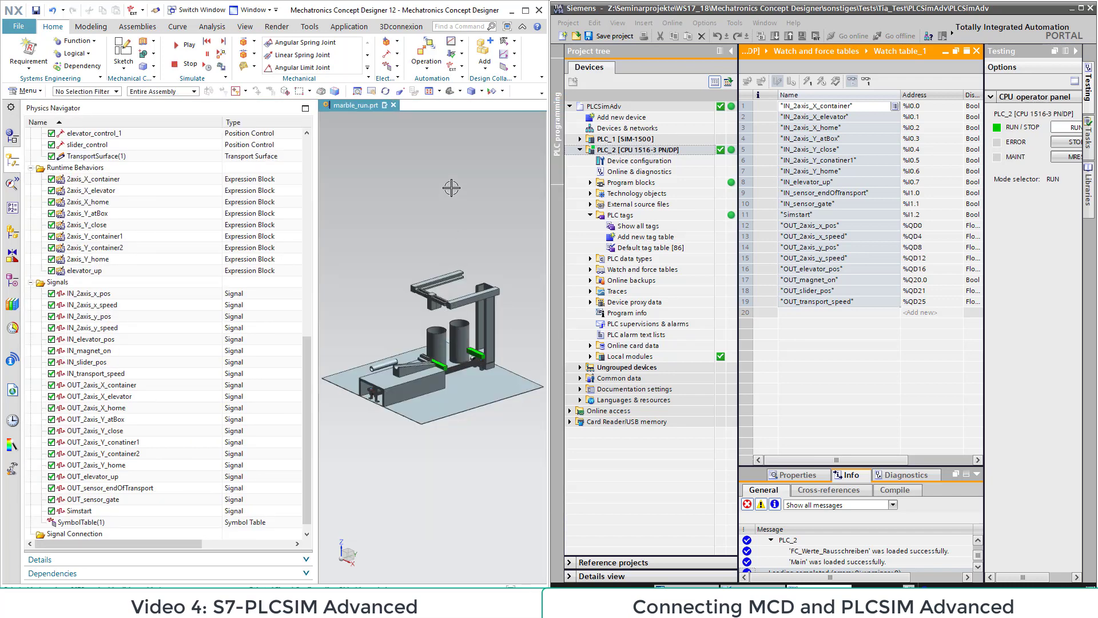
# Step: Open Signal Mapping for my_PLC and map the identically named MCD and external signals automatically
pyautogui.click(462, 68)
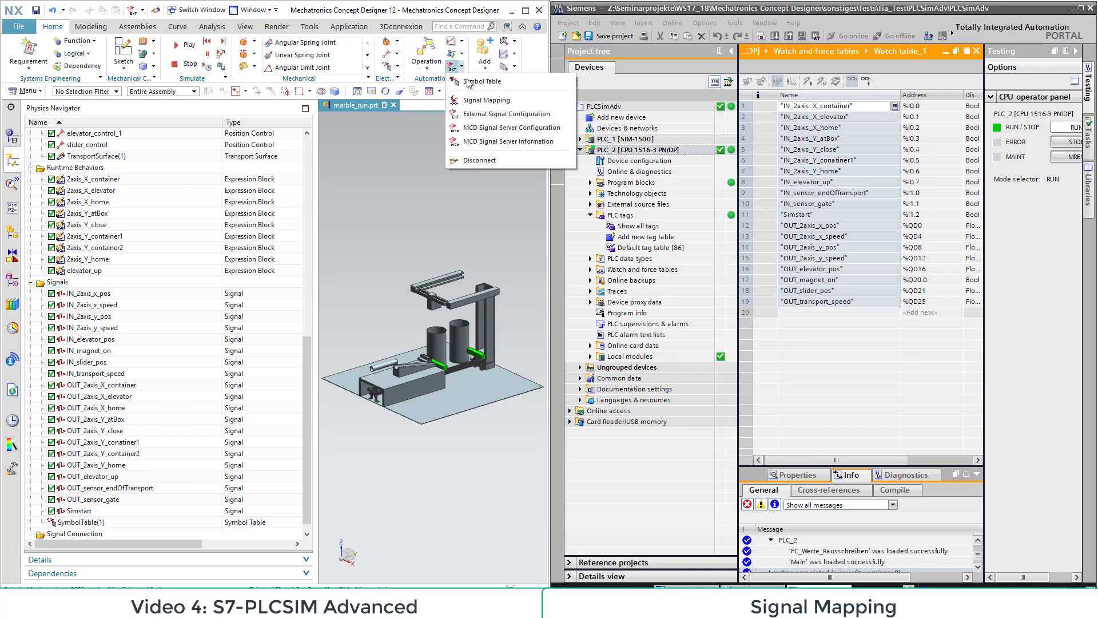
pyautogui.click(480, 101)
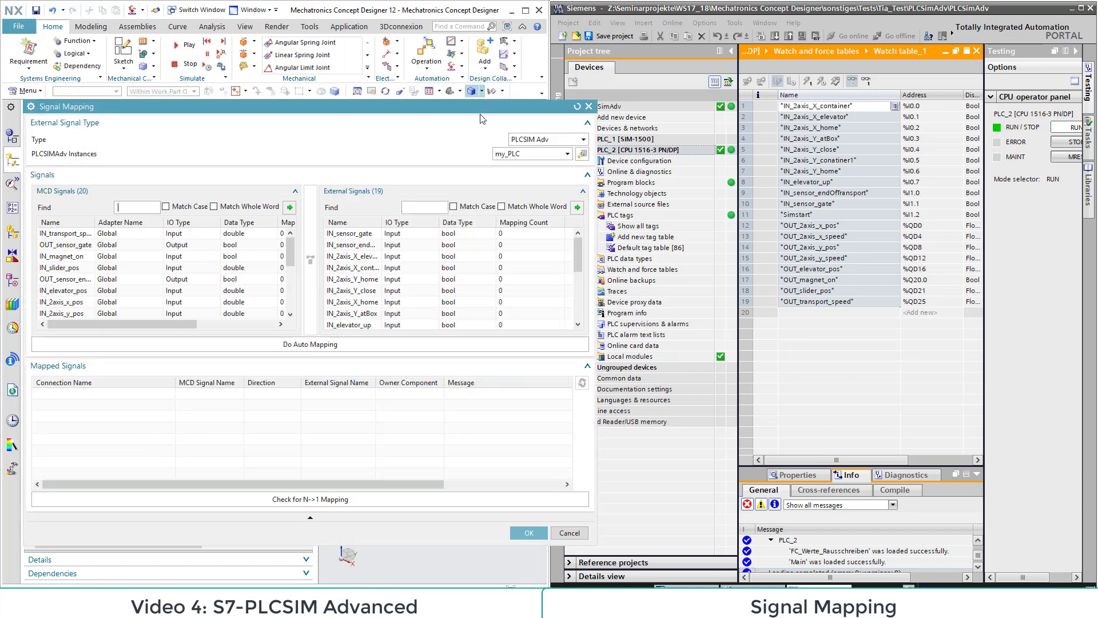
pyautogui.click(319, 344)
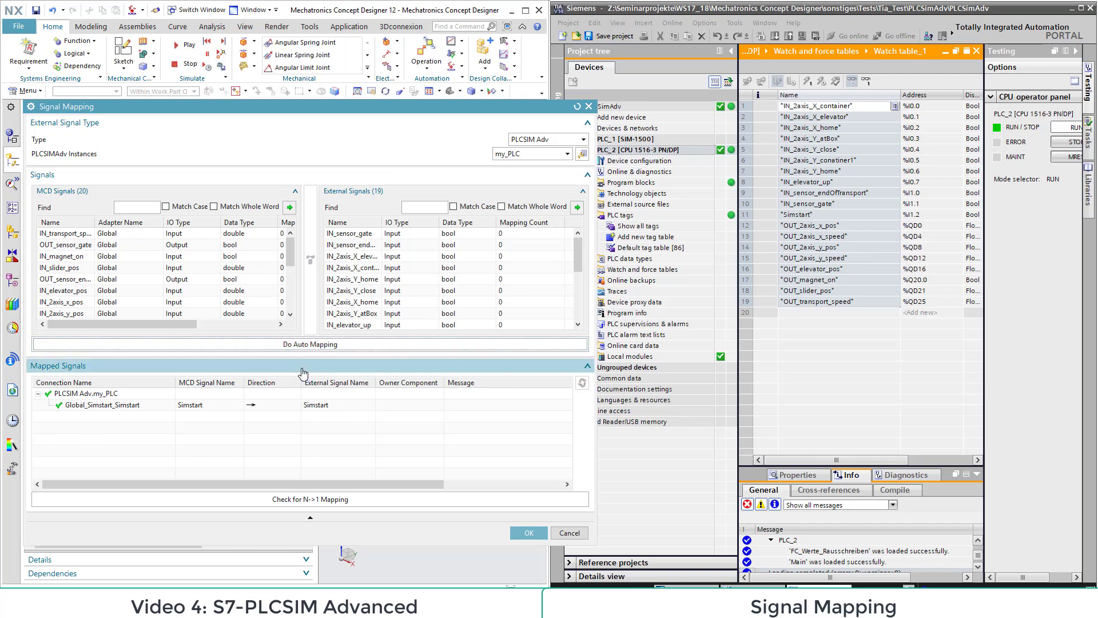
# Step: Sort the MCD and external signals by name and map IN_2axis_x_pos to the external signal OUT_2axis_x_pos
pyautogui.click(58, 222)
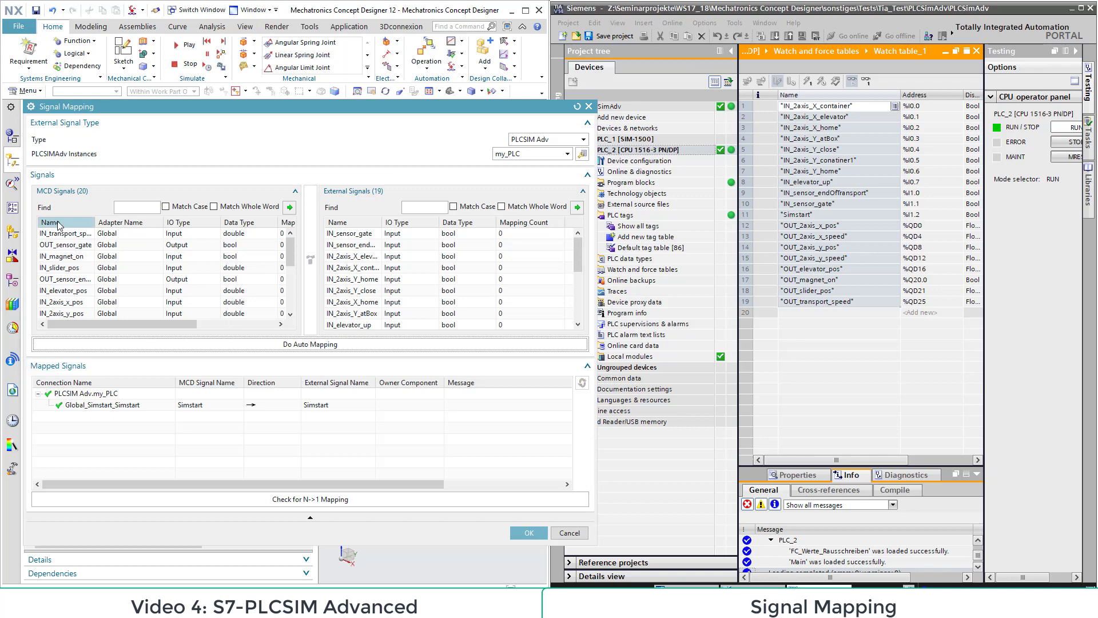
pyautogui.click(355, 223)
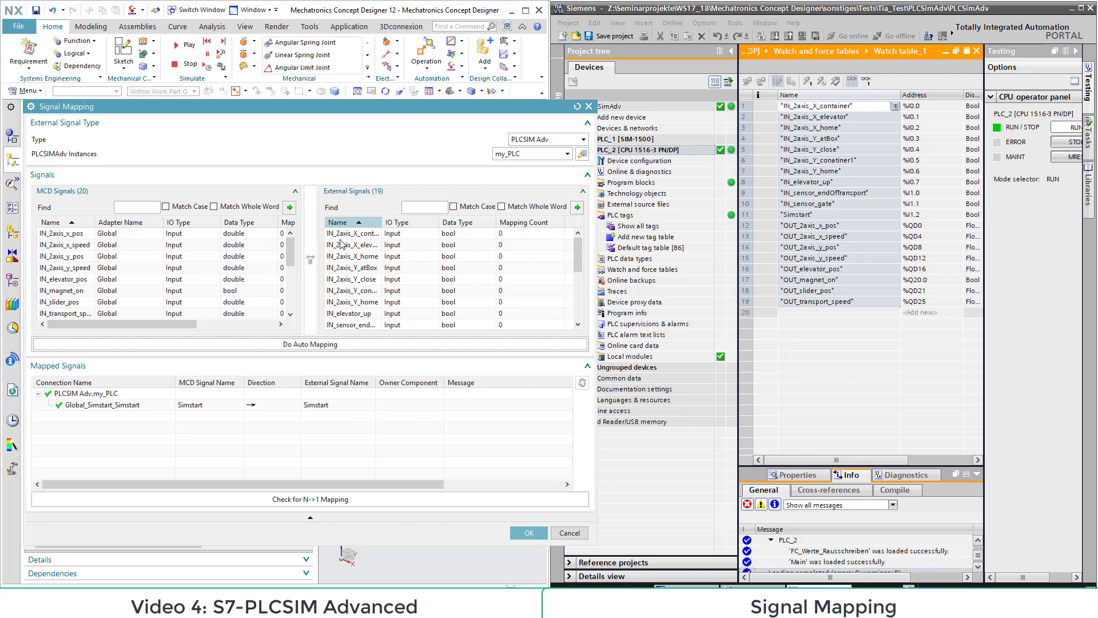
pyautogui.click(56, 235)
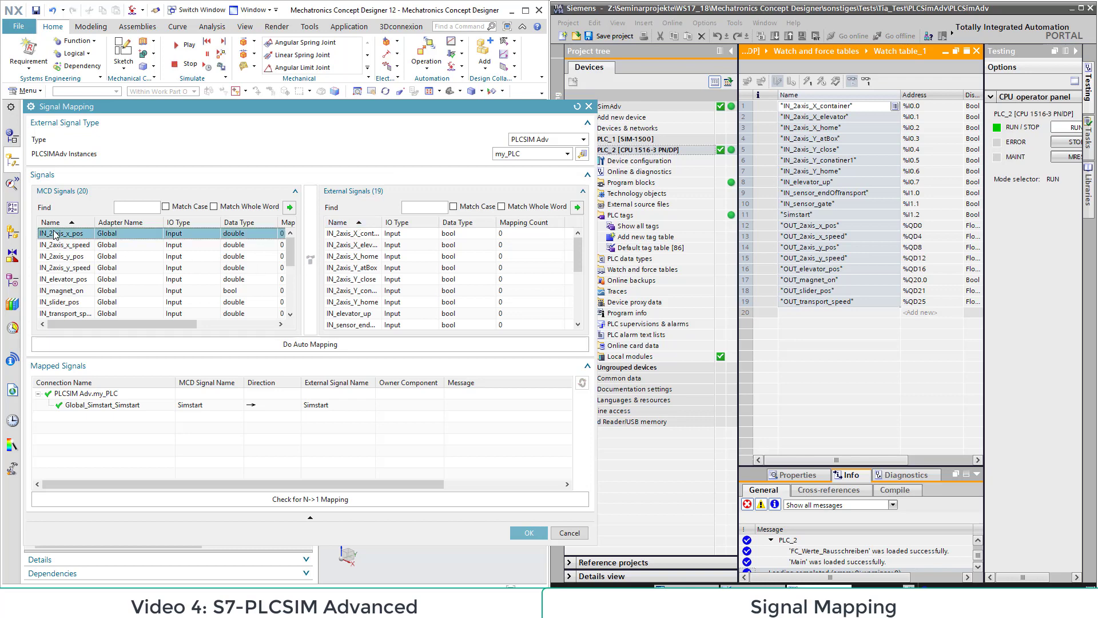
pyautogui.scroll(-2, 445, 273)
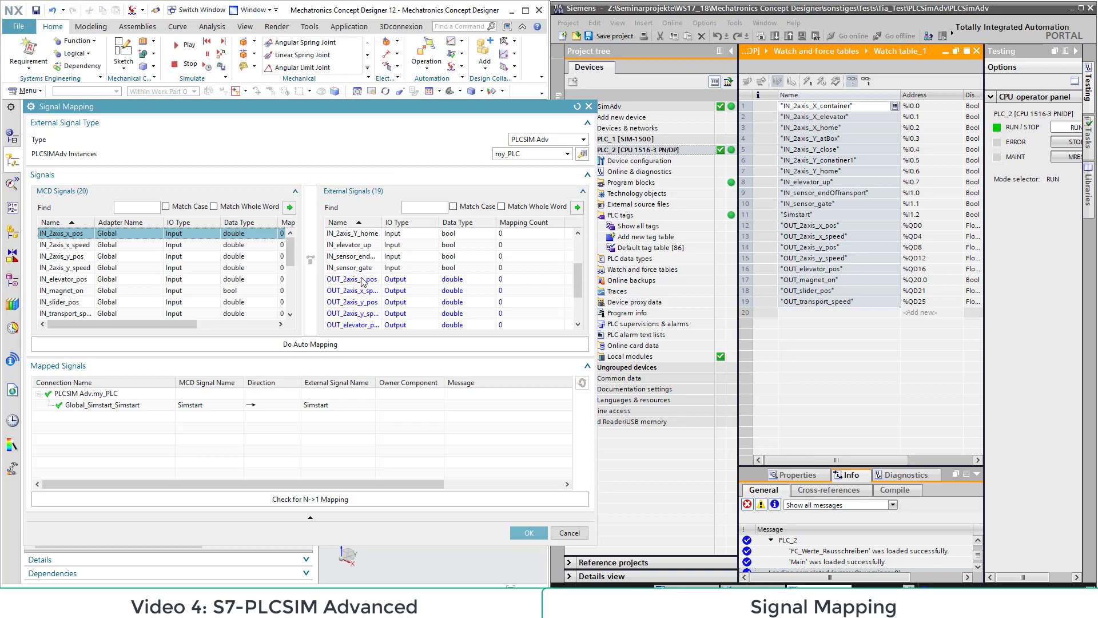
pyautogui.scroll(-1, 362, 281)
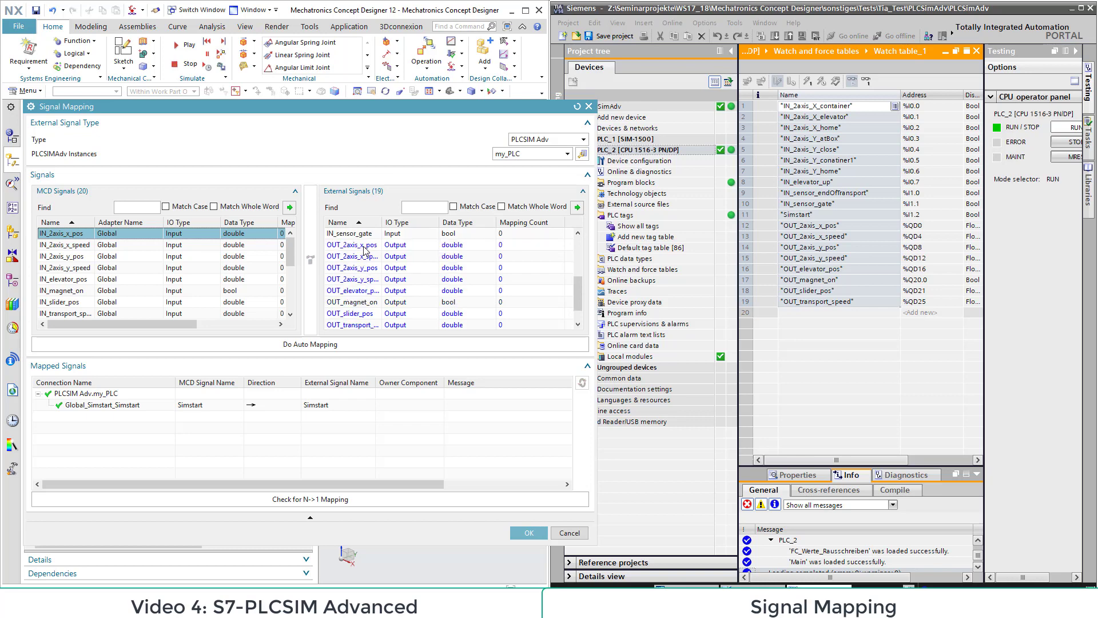
pyautogui.click(364, 250)
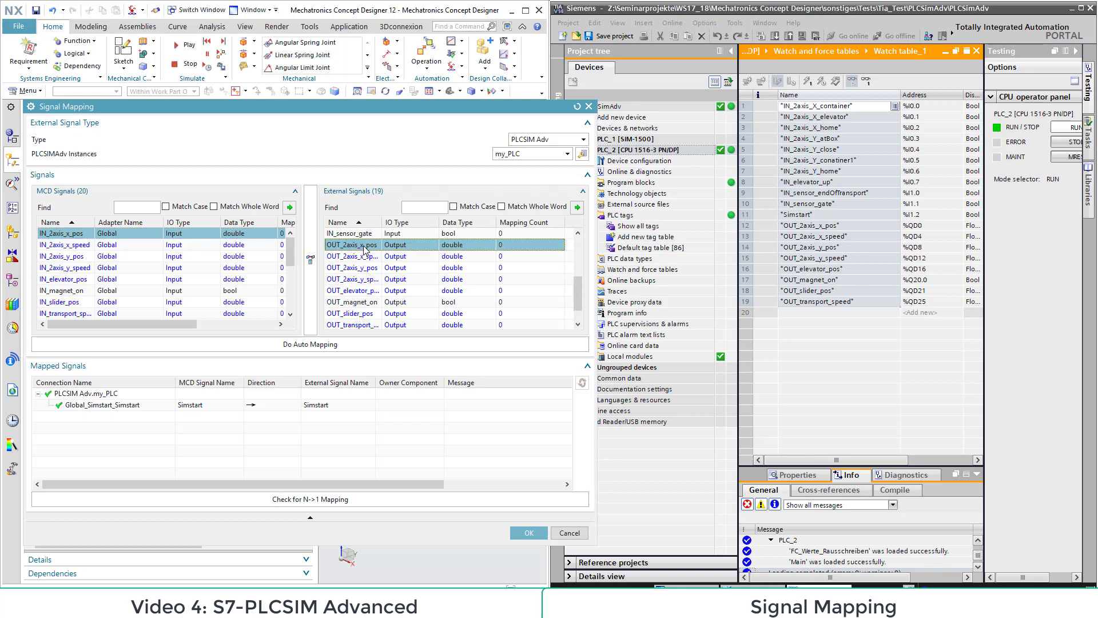
pyautogui.click(311, 262)
# Step: Map the MCD inputs IN_2axis_x_speed, IN_2axis_y_pos and IN_2axis_y_speed to their matching external OUT signals
pyautogui.click(67, 245)
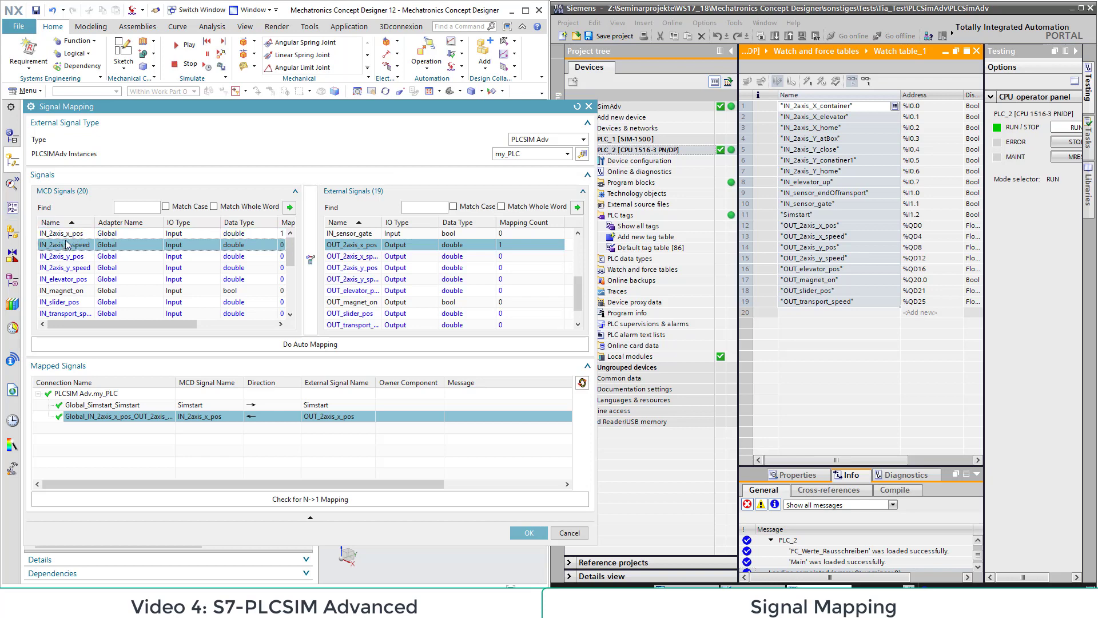
pyautogui.click(342, 256)
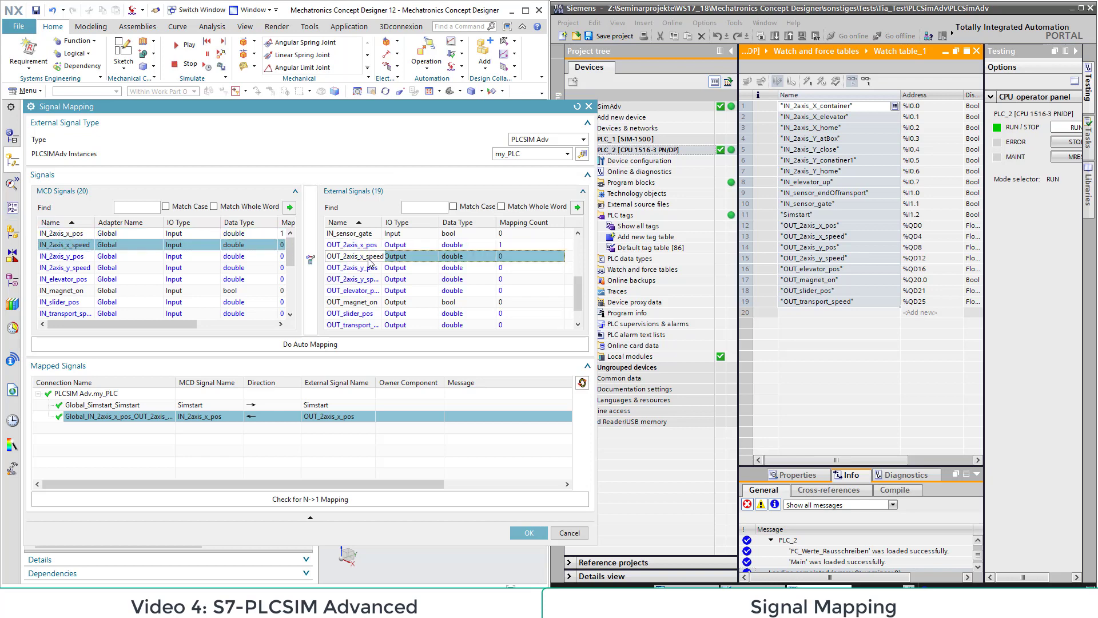
pyautogui.click(309, 258)
pyautogui.click(79, 257)
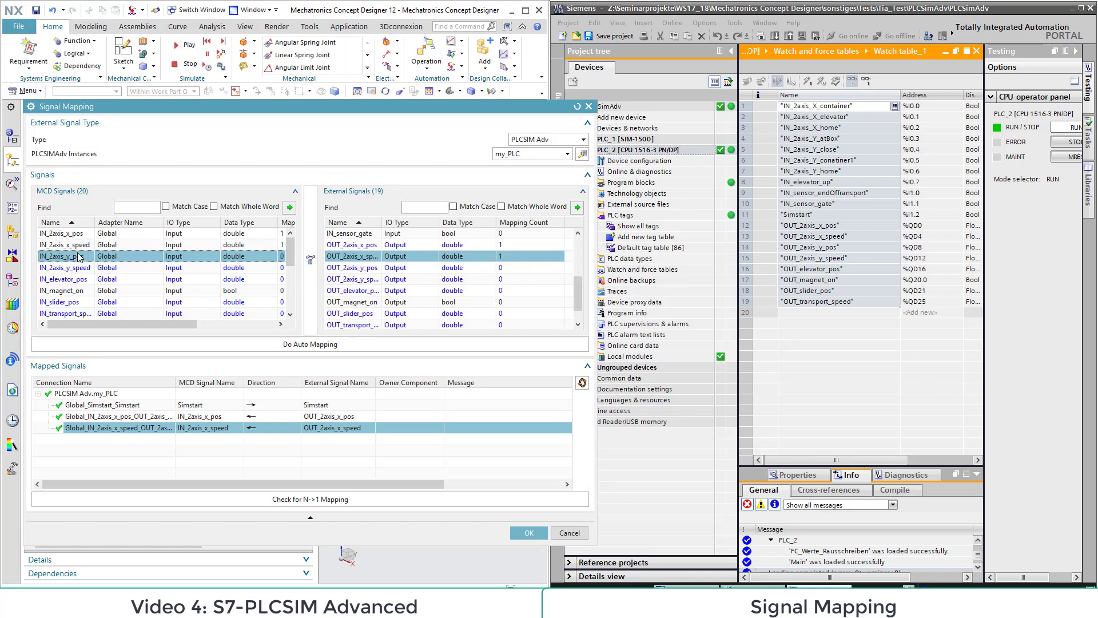
pyautogui.click(345, 268)
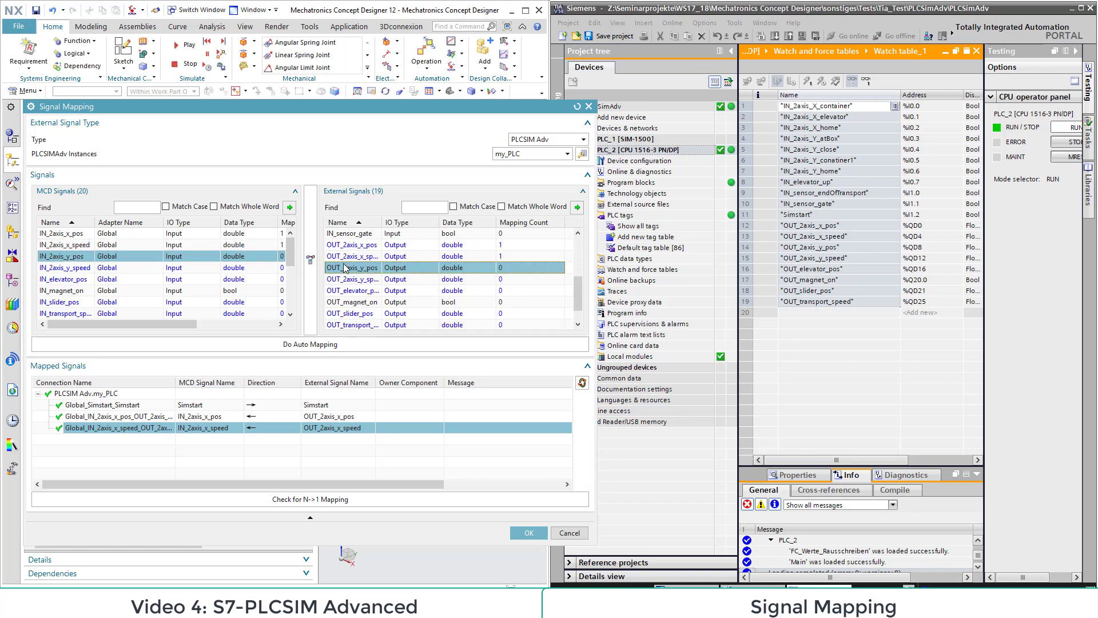
pyautogui.click(312, 265)
pyautogui.click(313, 264)
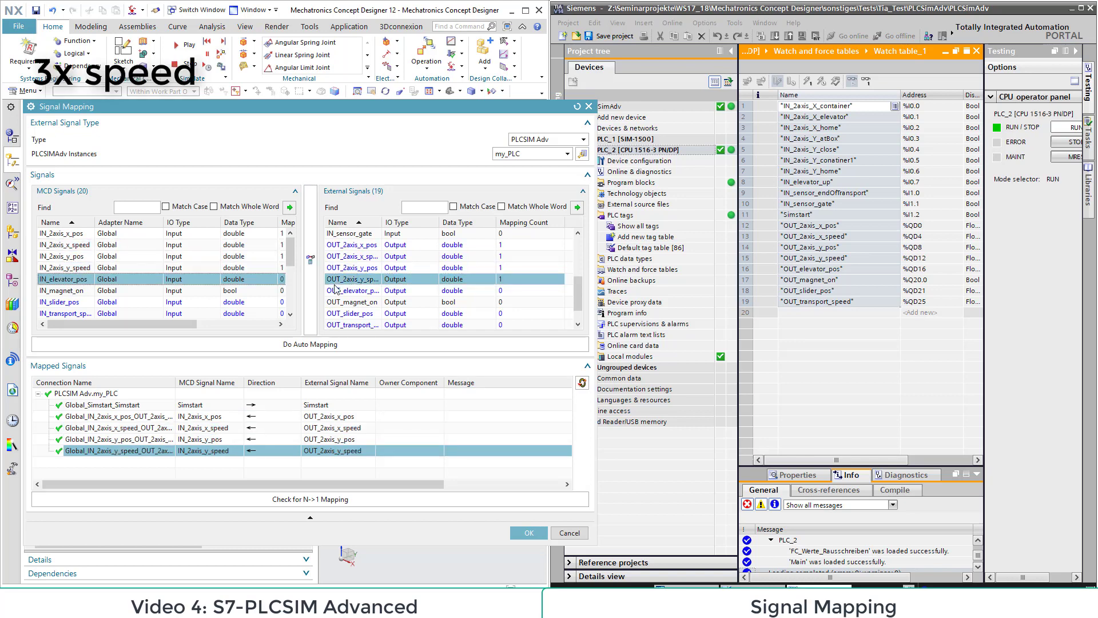
# Step: Map the MCD inputs IN_elevator_pos, IN_magnet_on, IN_slider_pos and IN_transport_speed to their matching external OUT signals
pyautogui.click(313, 264)
pyautogui.click(313, 264)
pyautogui.click(378, 315)
pyautogui.click(312, 297)
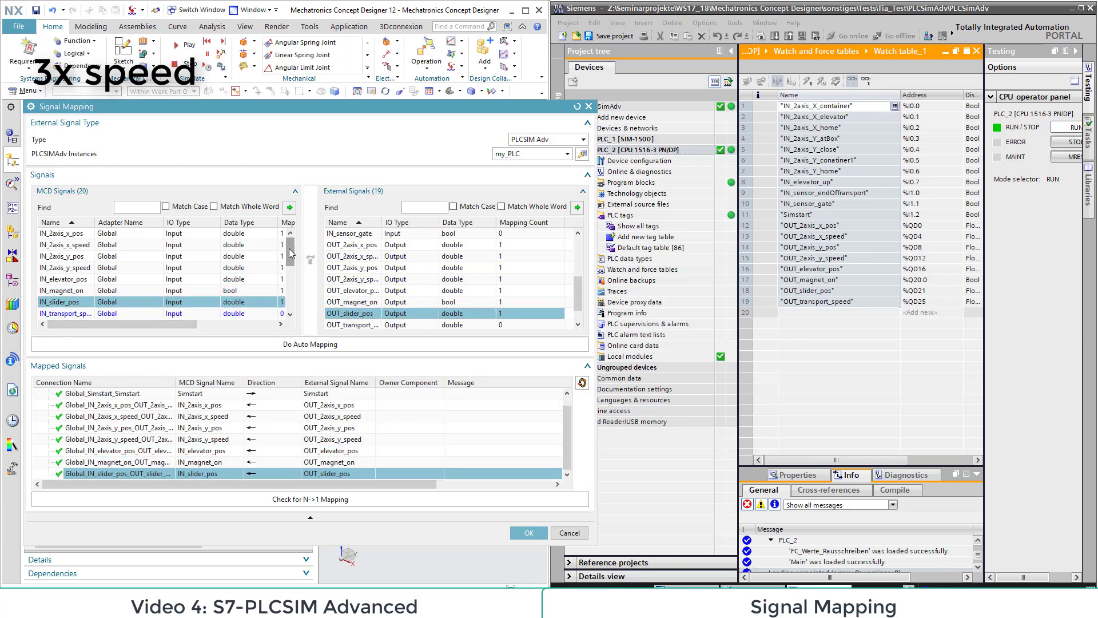
pyautogui.click(252, 279)
pyautogui.moveTo(291, 254); pyautogui.dragTo(296, 279)
pyautogui.click(360, 325)
pyautogui.click(312, 302)
# Step: Map the MCD outputs OUT_2axis_X_container and OUT_2axis_X_elevator to external signals IN_2axis_X_container and IN_2axis_X_elevator
pyautogui.moveTo(579, 290); pyautogui.dragTo(579, 248)
pyautogui.click(188, 233)
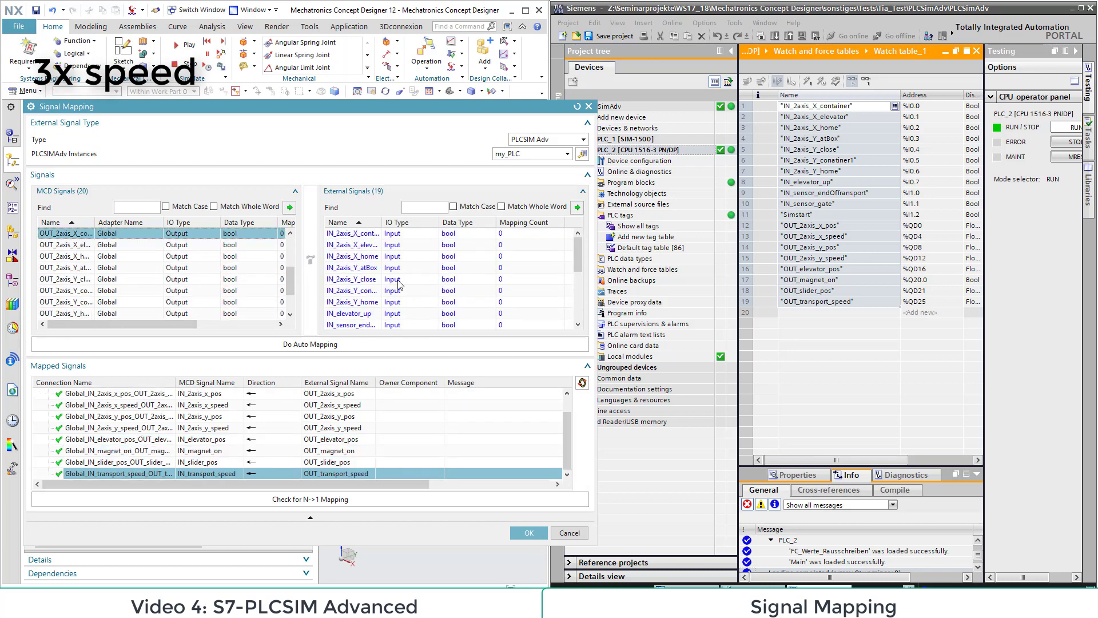
pyautogui.click(352, 233)
pyautogui.click(310, 260)
pyautogui.click(352, 245)
pyautogui.click(310, 260)
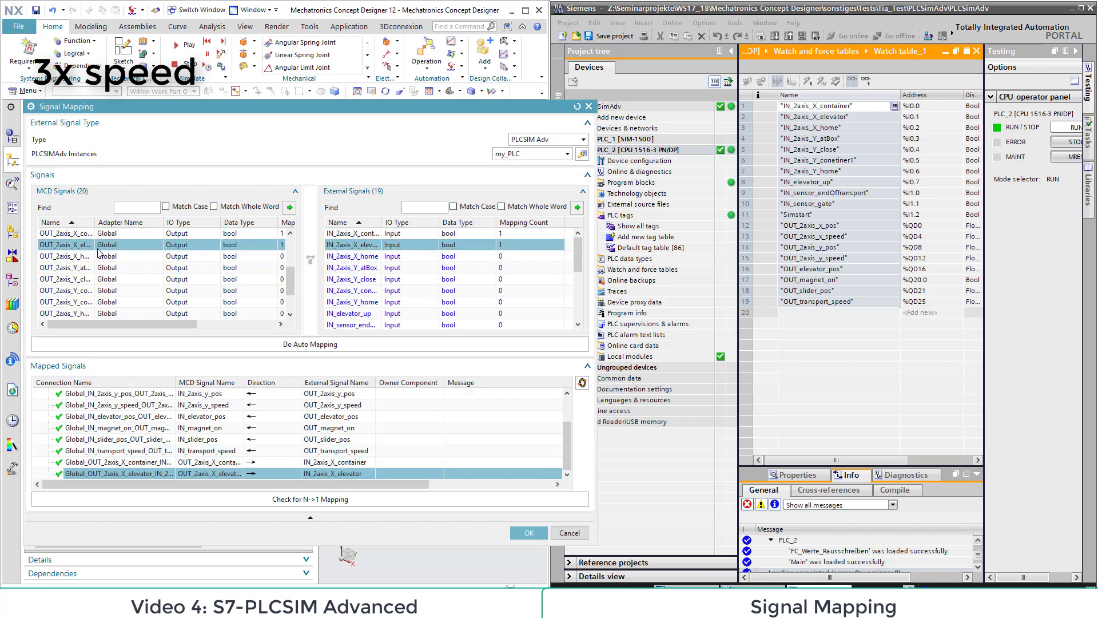
# Step: Map the MCD outputs OUT_2axis_X_home, OUT_2axis_Y_atBox and OUT_2axis_Y_close to their matching external IN signals
pyautogui.click(352, 256)
pyautogui.click(310, 259)
pyautogui.click(352, 268)
pyautogui.click(309, 260)
pyautogui.click(352, 279)
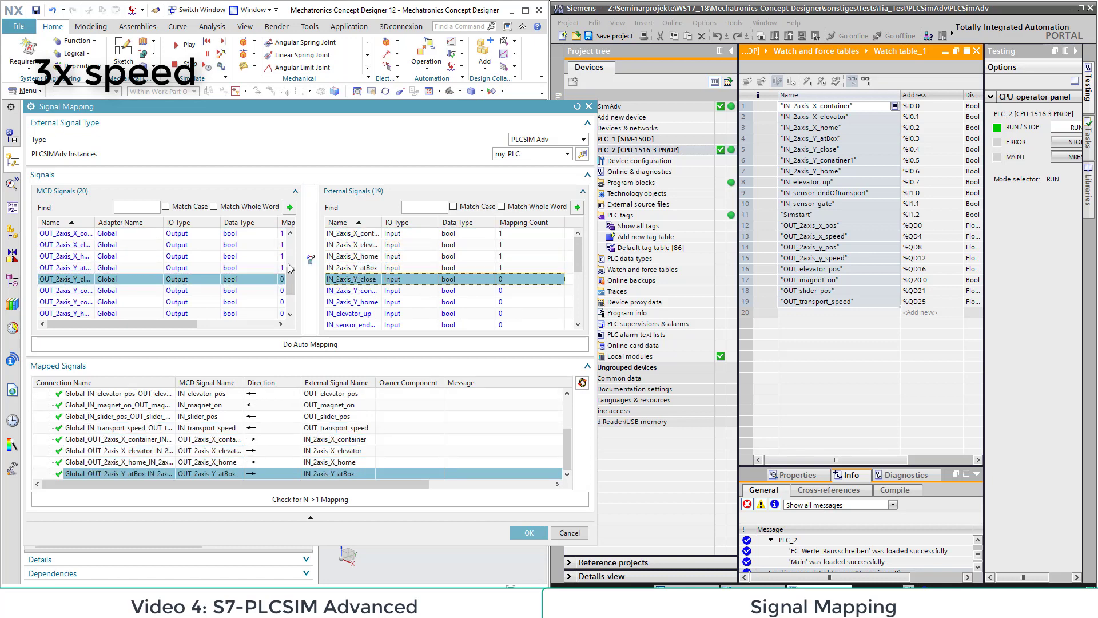
pyautogui.click(310, 260)
# Step: Map the MCD outputs OUT_2axis_Y_conatiner1 and OUT_2axis_Y_home to external signals IN_2axis_Y_conatiner1 and IN_2axis_Y_home
pyautogui.click(352, 290)
pyautogui.click(310, 259)
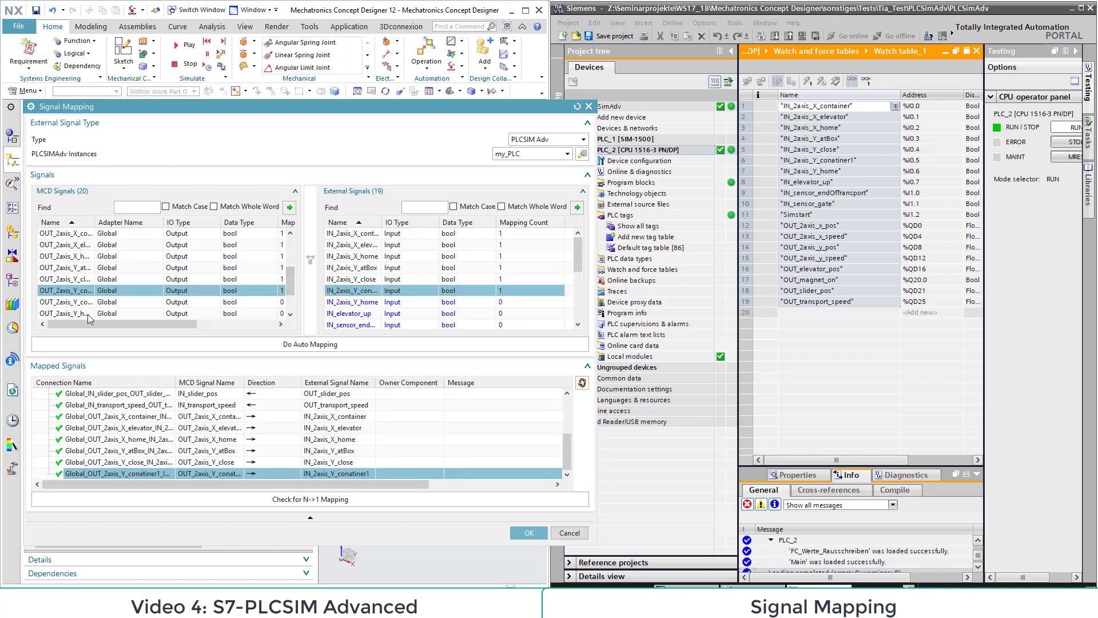
pyautogui.click(366, 313)
pyautogui.click(362, 302)
pyautogui.click(303, 255)
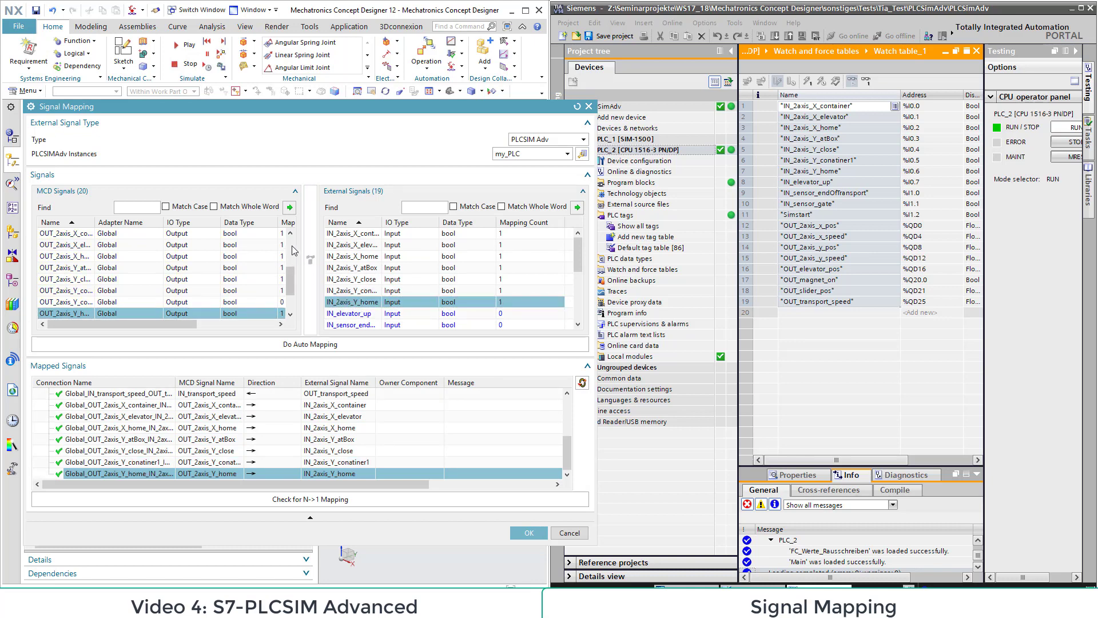
# Step: Map the MCD output OUT_elevator_up to the external signal IN_elevator_up
pyautogui.moveTo(293, 286); pyautogui.dragTo(294, 318)
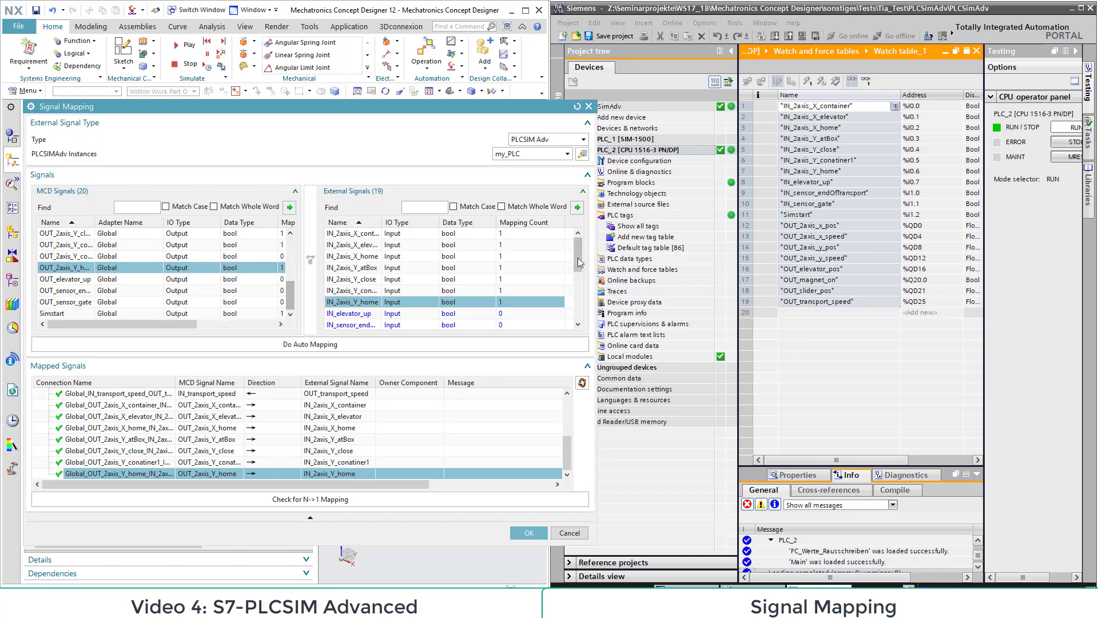
pyautogui.moveTo(578, 258); pyautogui.dragTo(575, 270)
pyautogui.click(74, 279)
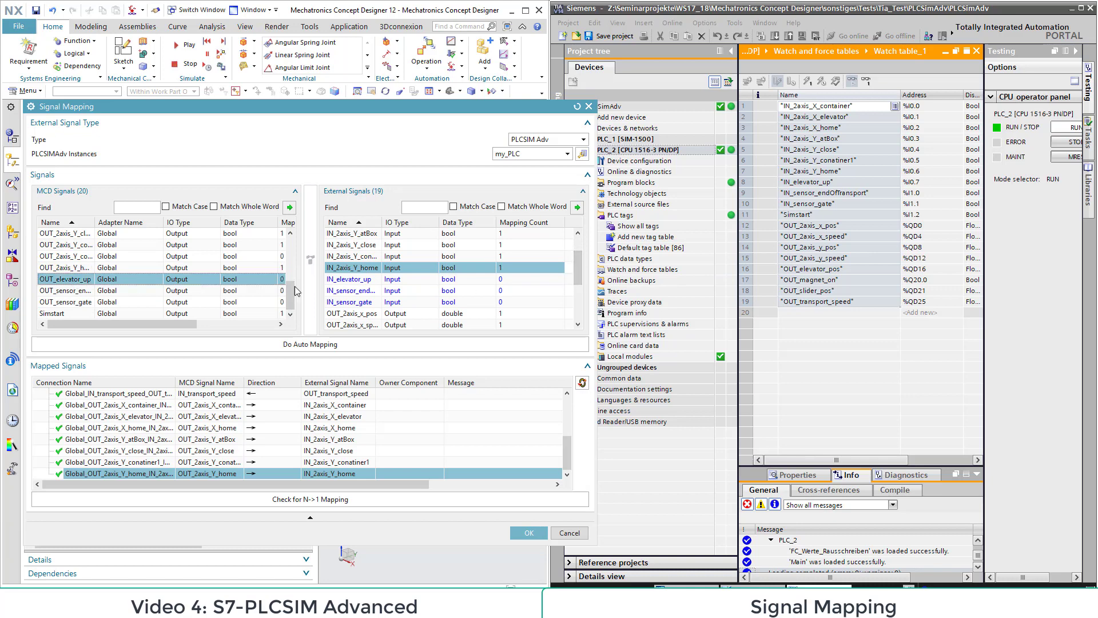
pyautogui.click(348, 279)
pyautogui.click(310, 259)
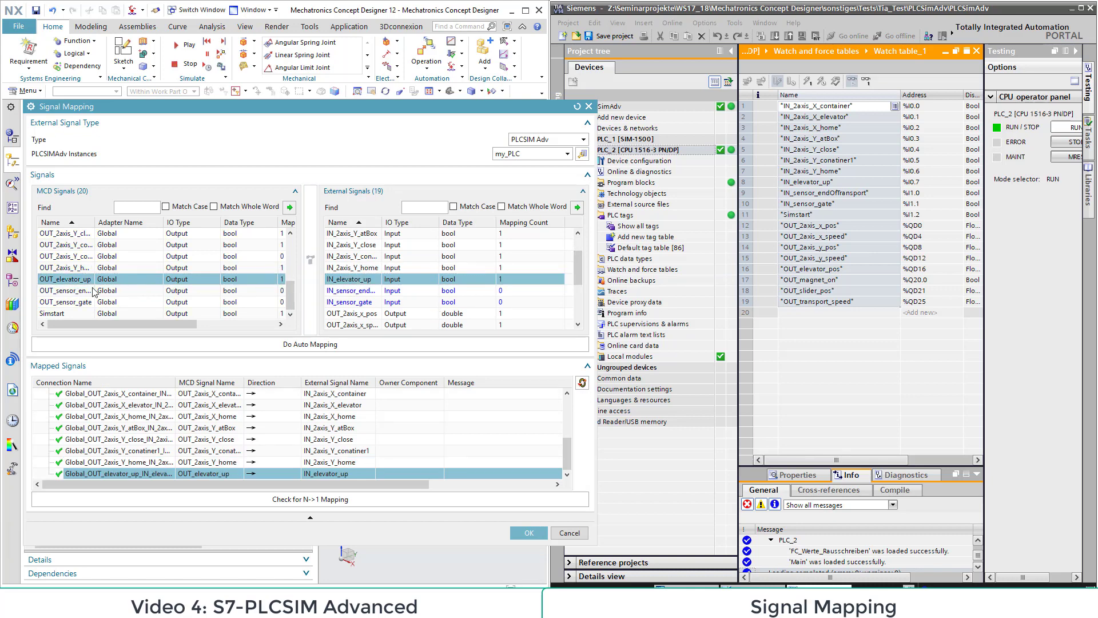
# Step: Map the MCD outputs OUT_sensor_endOfTransport and OUT_sensor_gate to external signals IN_sensor_endOfTransport and IN_sensor_gate, and accept the signal mapping
pyautogui.click(94, 290)
pyautogui.click(350, 291)
pyautogui.click(311, 261)
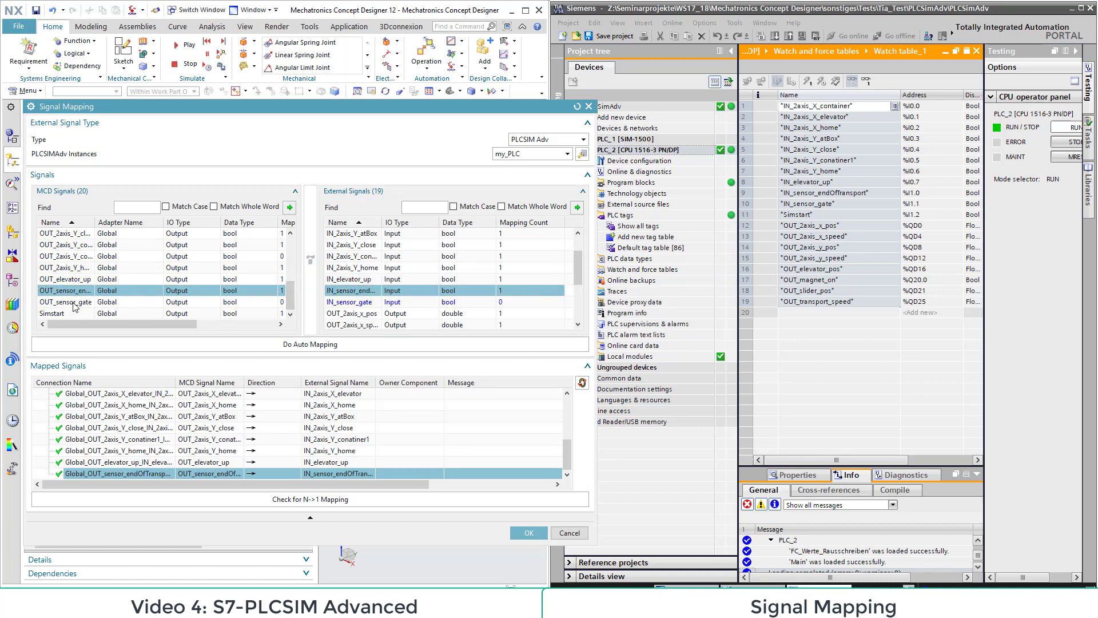
pyautogui.click(74, 302)
pyautogui.click(350, 302)
pyautogui.click(310, 259)
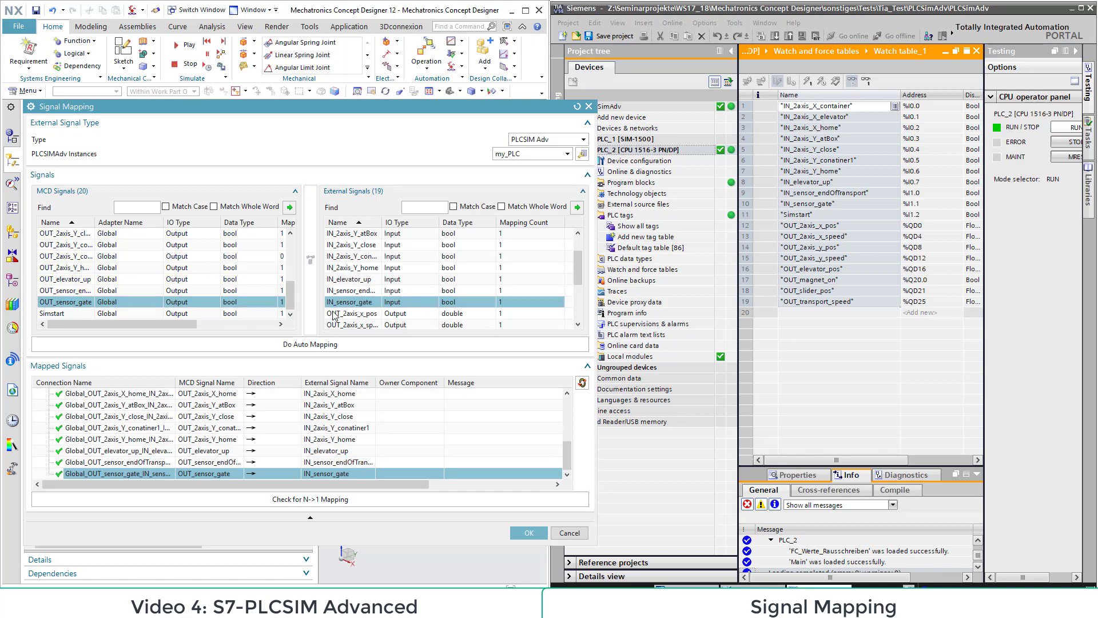
pyautogui.click(522, 532)
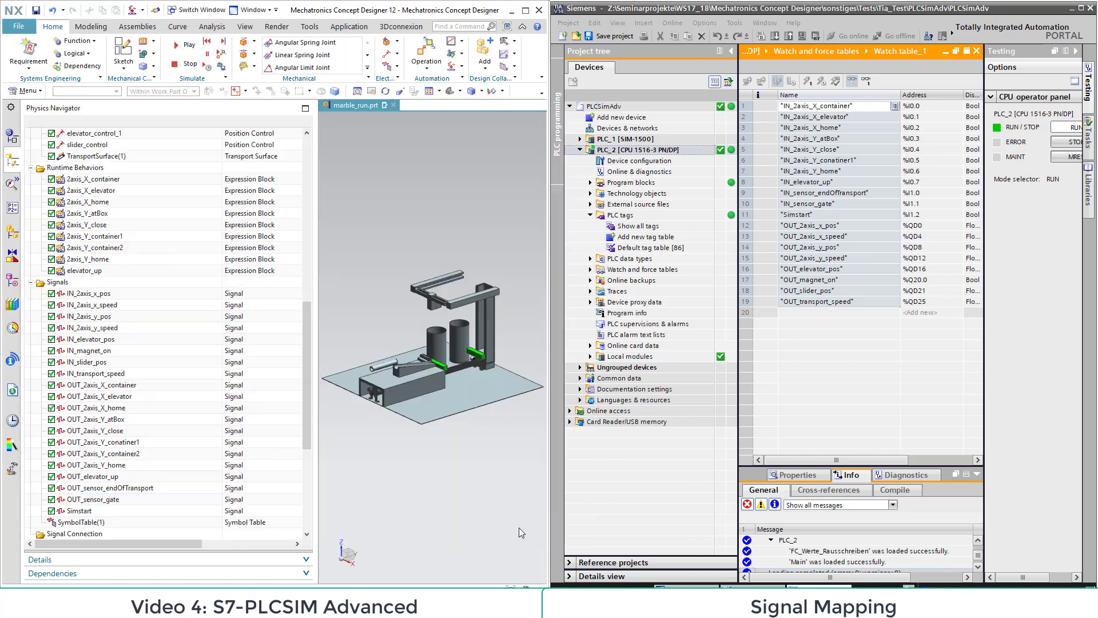
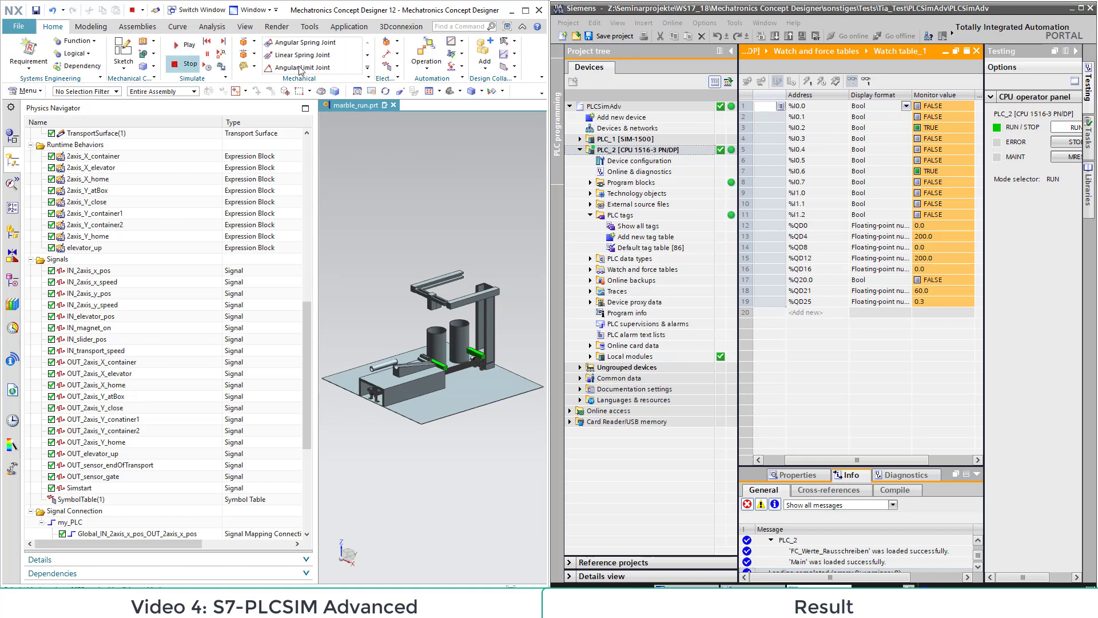
# Step: Open the MCD Signal Server Configuration for the TCP signal server and set its binding address to 192.168.1.113
pyautogui.click(525, 10)
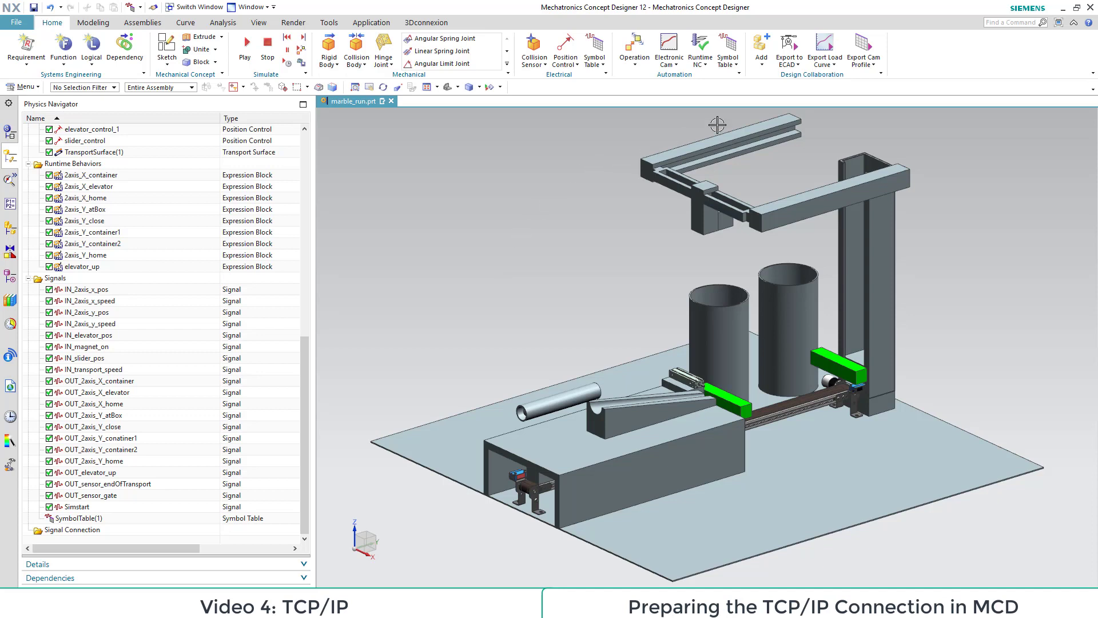
pyautogui.click(735, 67)
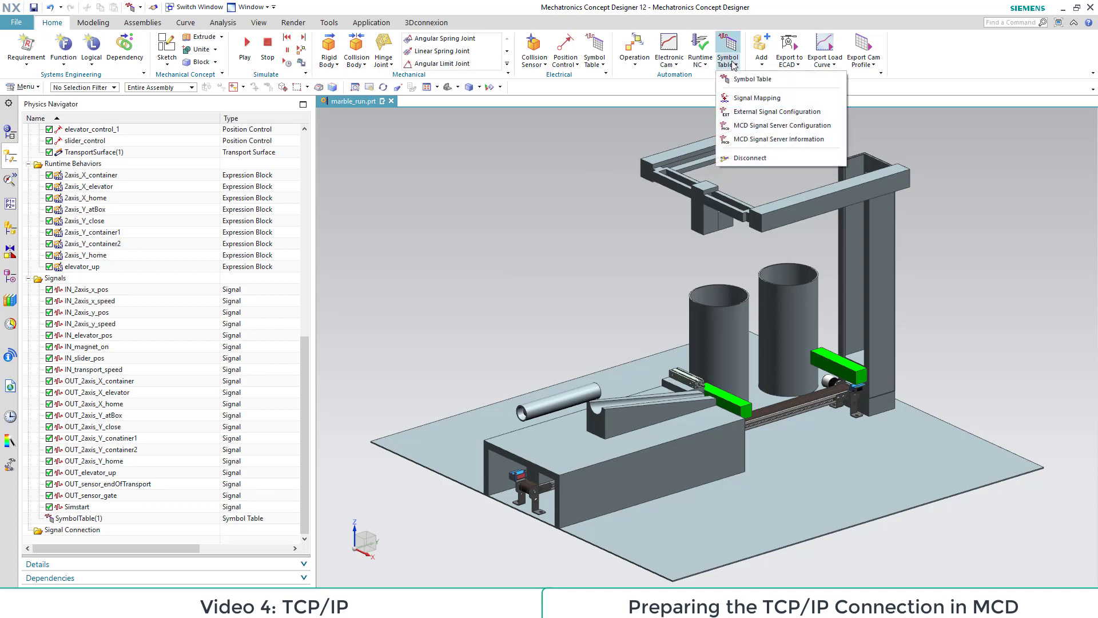
pyautogui.click(801, 127)
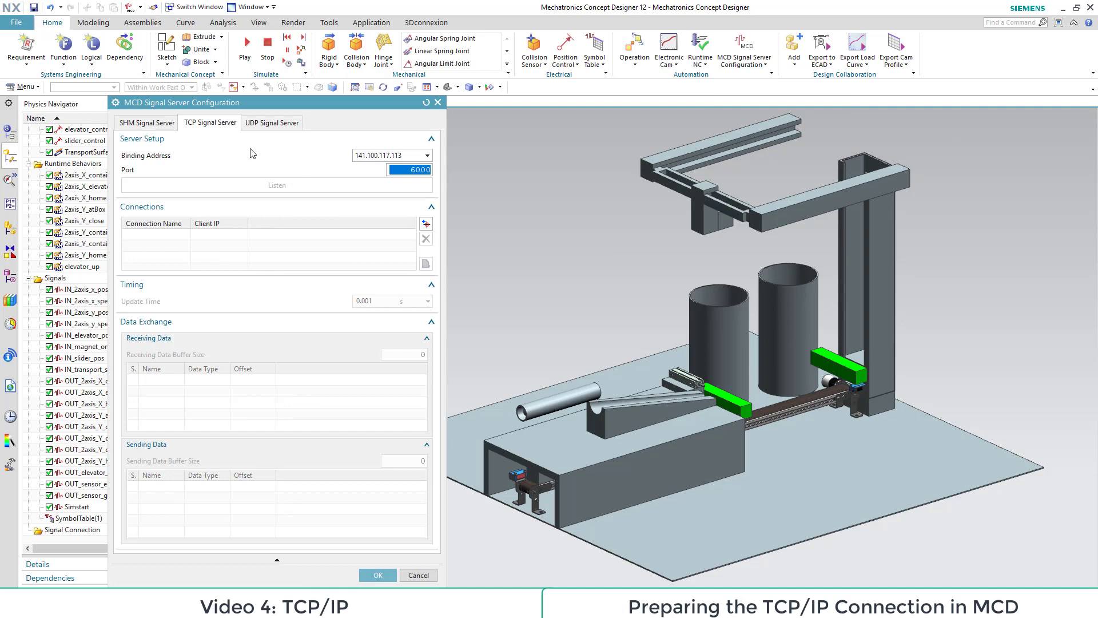
pyautogui.click(216, 124)
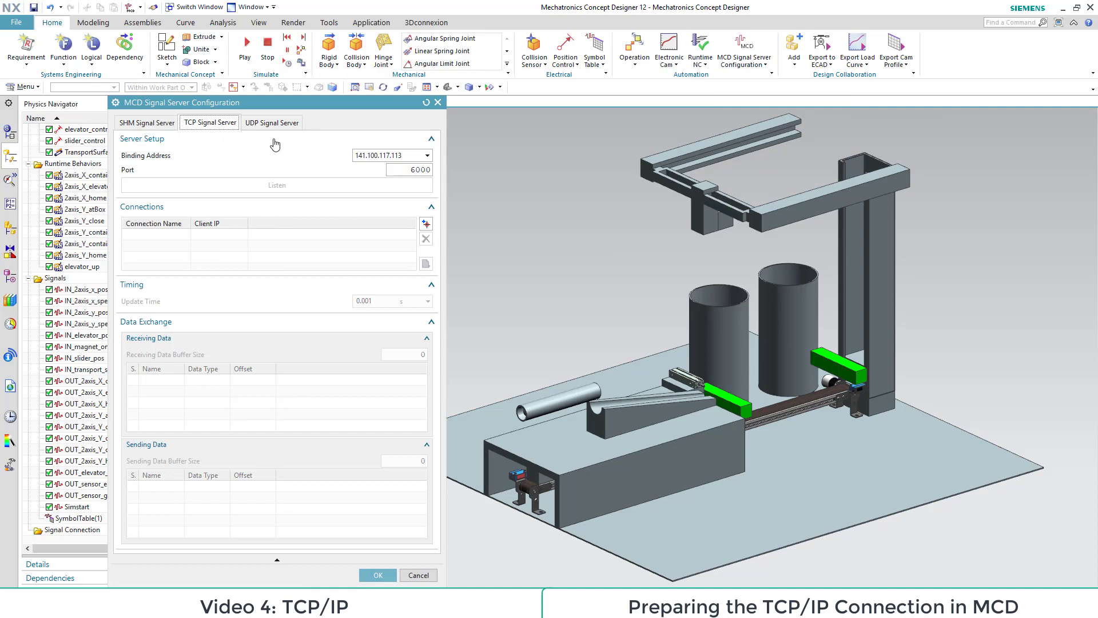
pyautogui.click(426, 156)
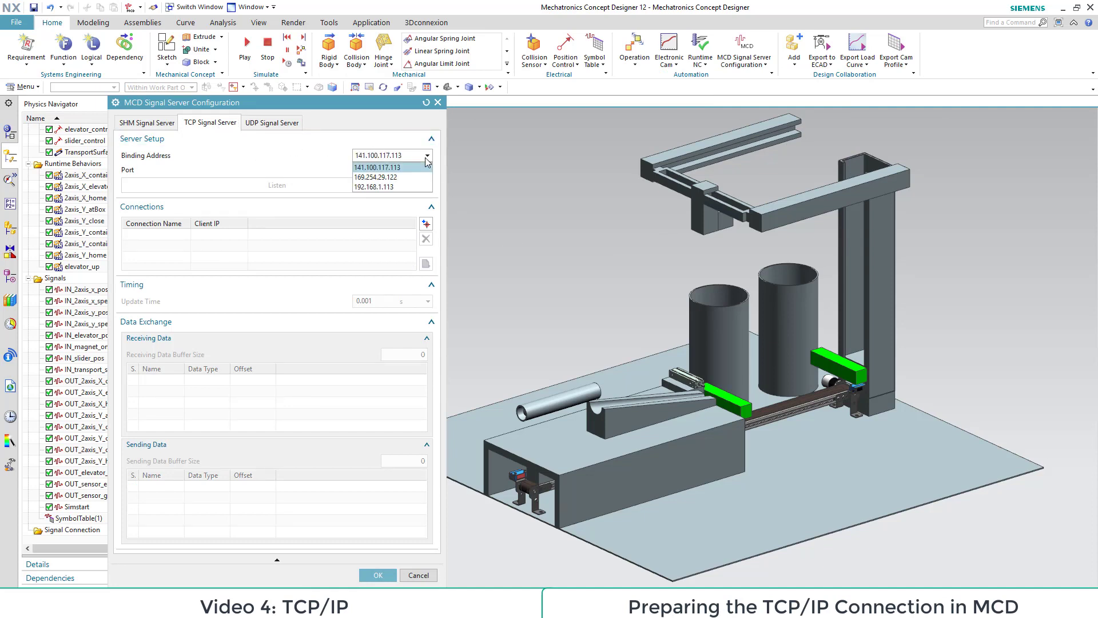
pyautogui.click(381, 188)
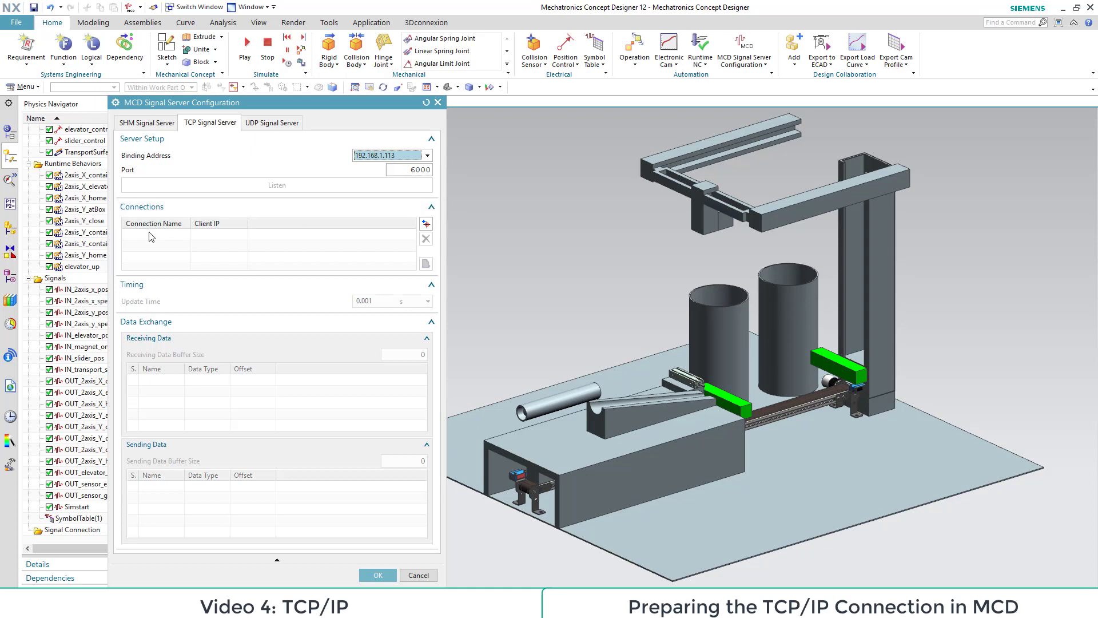
# Step: Create a TCP connection and set its client IP to 192.168.1.1
pyautogui.click(426, 224)
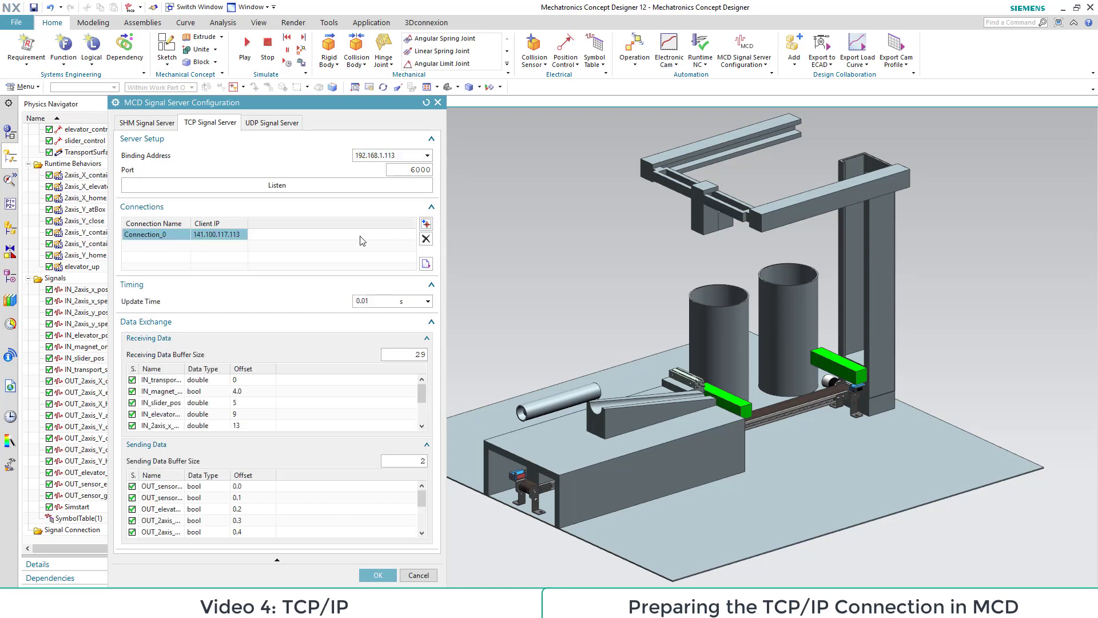
pyautogui.click(203, 234)
pyautogui.click(204, 251)
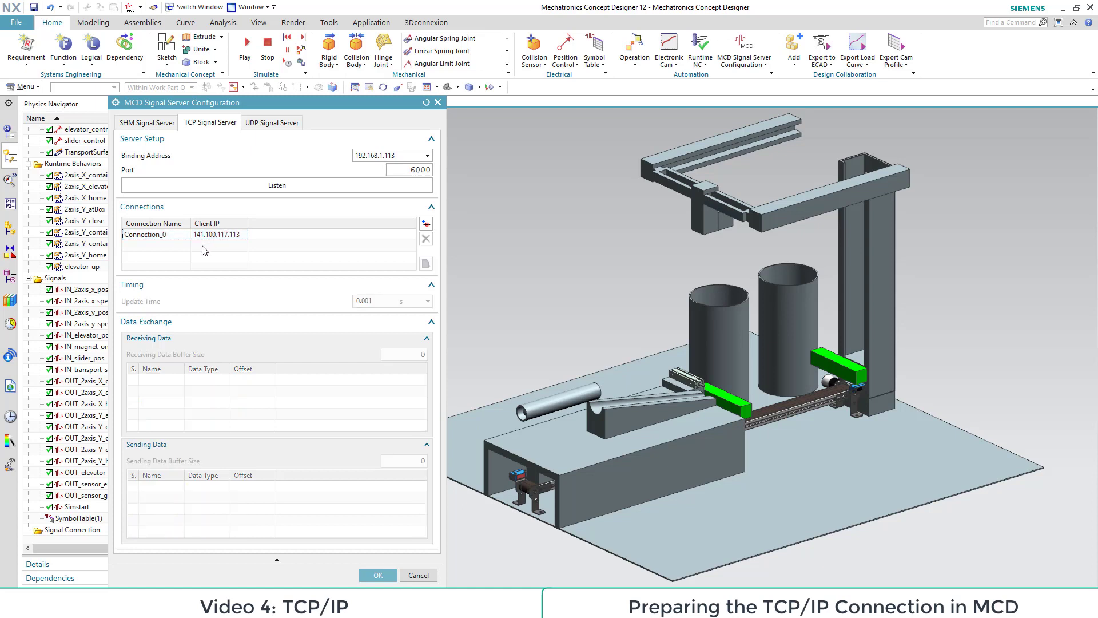
pyautogui.click(212, 237)
pyautogui.click(212, 236)
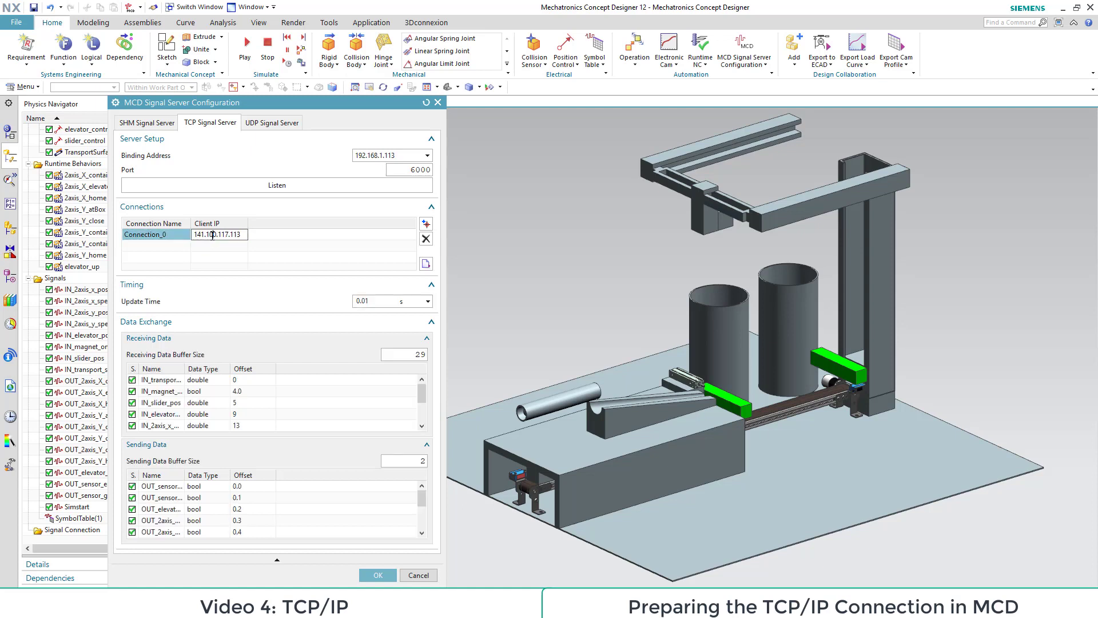
pyautogui.hotkey('ctrl', 'a')
pyautogui.press('BackSpace')
pyautogui.click(151, 252)
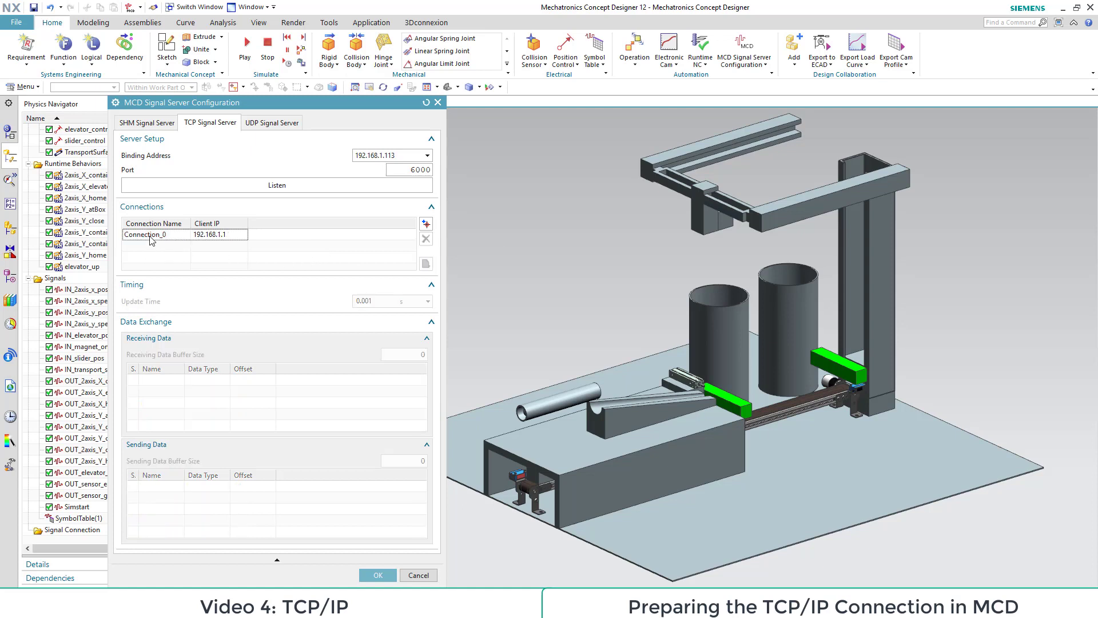
pyautogui.click(151, 240)
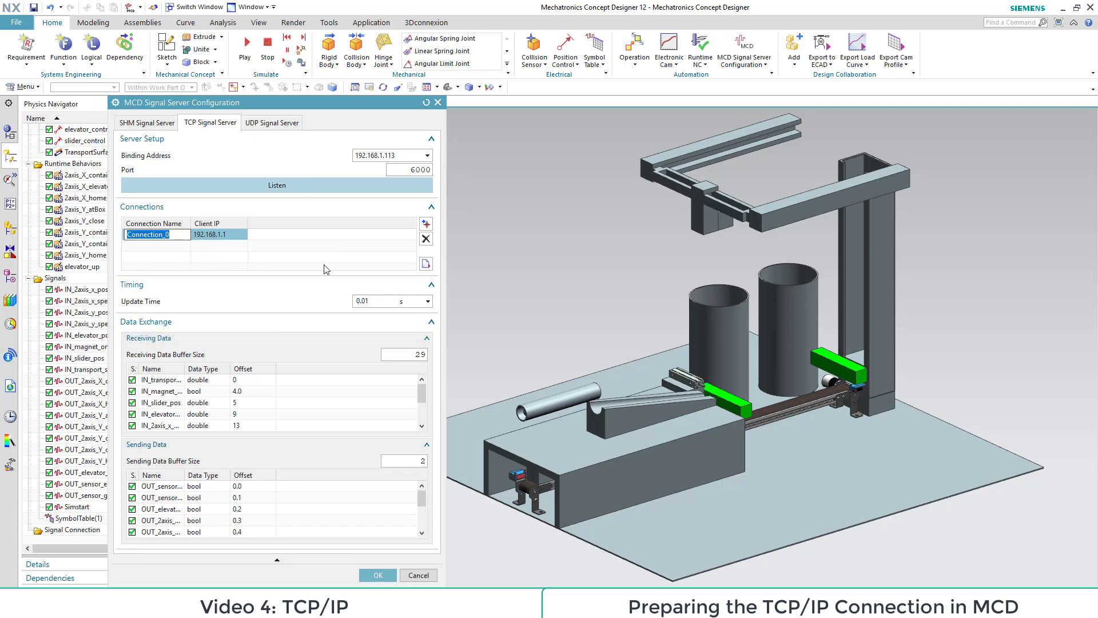
# Step: Sort the receiving and sending data by name, and enlarge the signal server dialog with the Connections and Timing sections collapsed
pyautogui.click(152, 368)
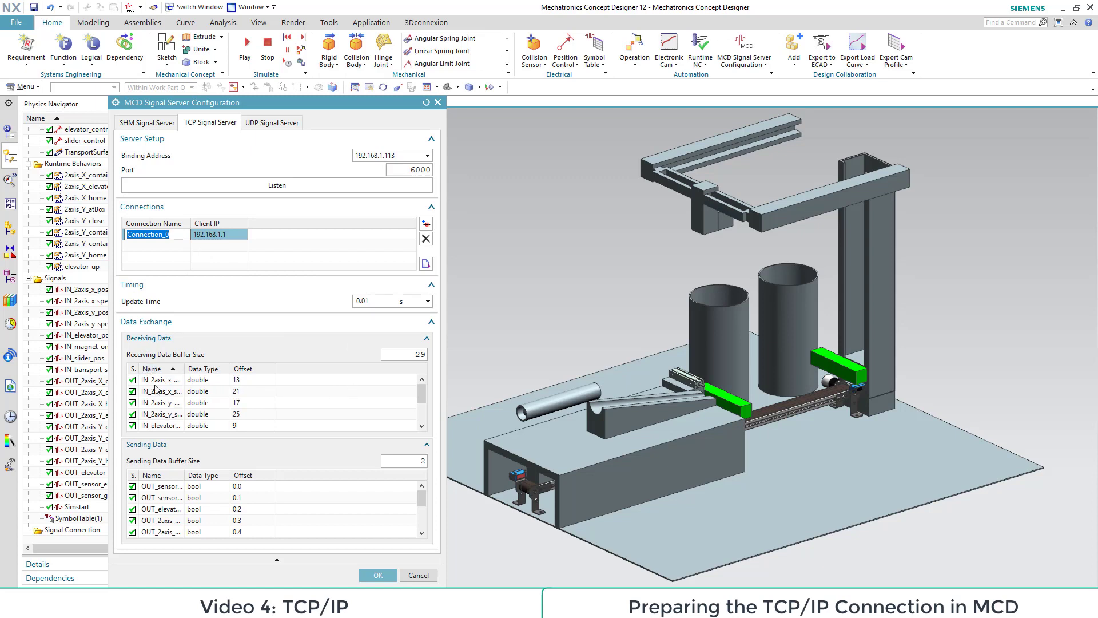
pyautogui.click(153, 475)
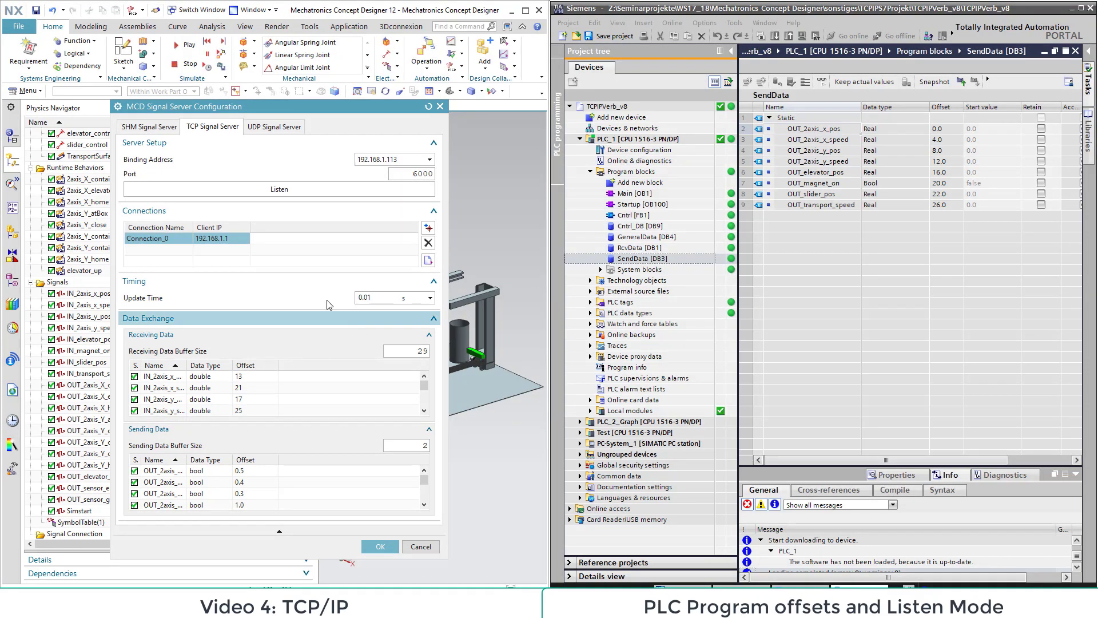
pyautogui.moveTo(275, 110); pyautogui.dragTo(250, 62)
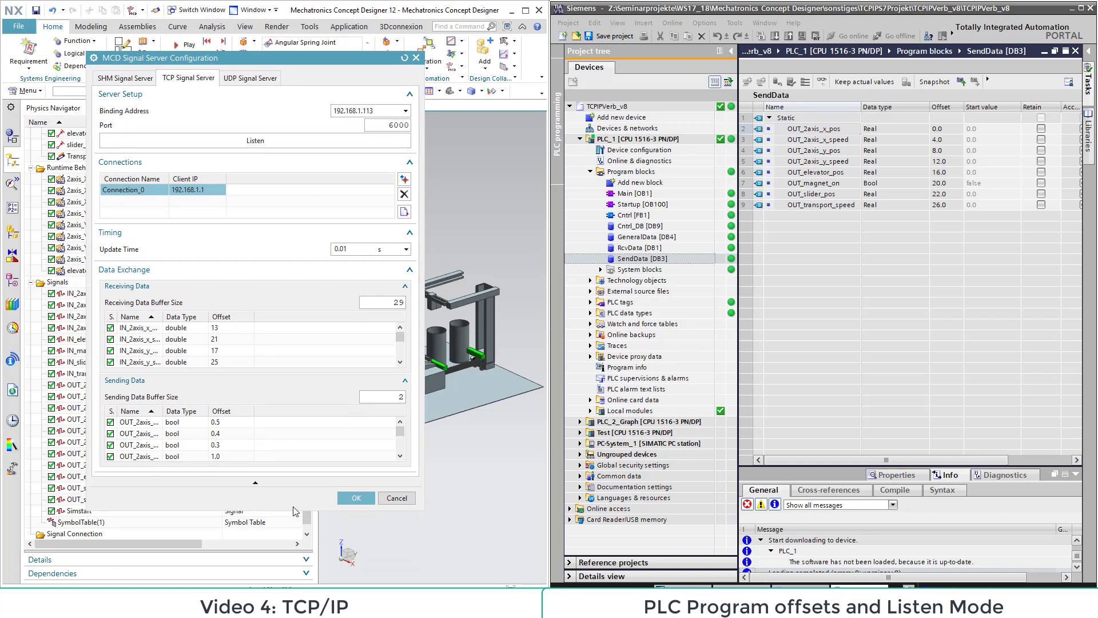
pyautogui.moveTo(292, 509); pyautogui.dragTo(293, 605)
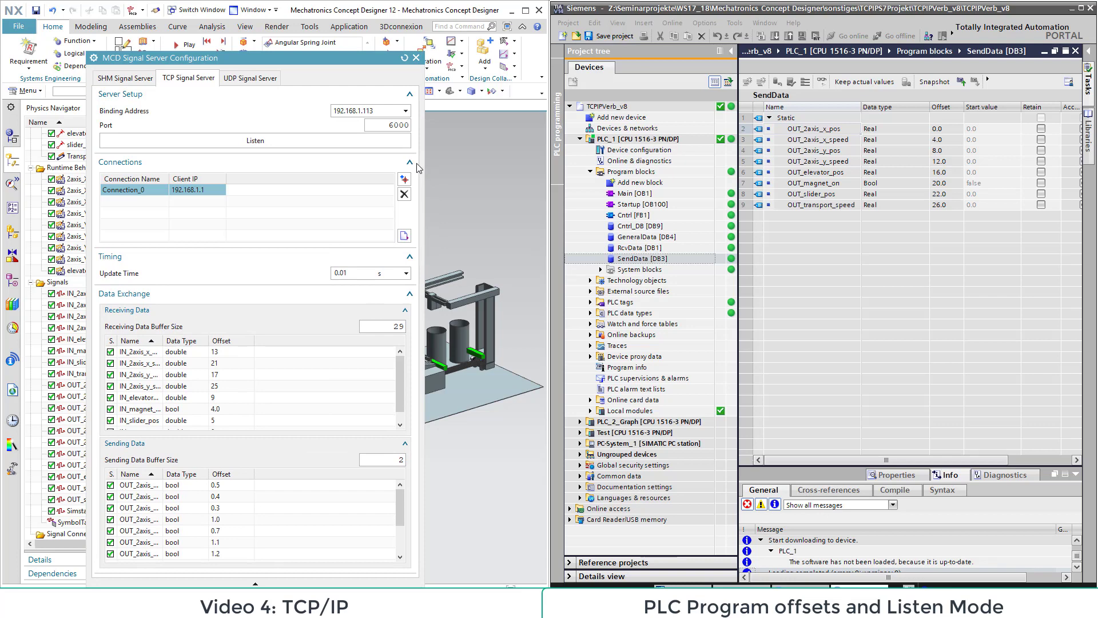
pyautogui.click(407, 165)
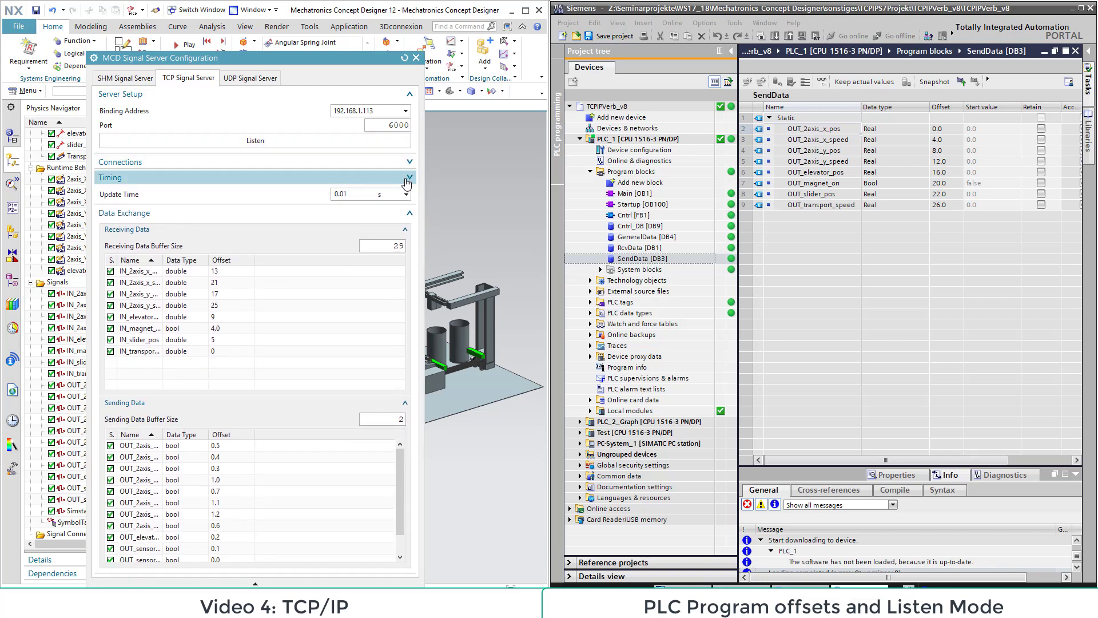
pyautogui.click(407, 178)
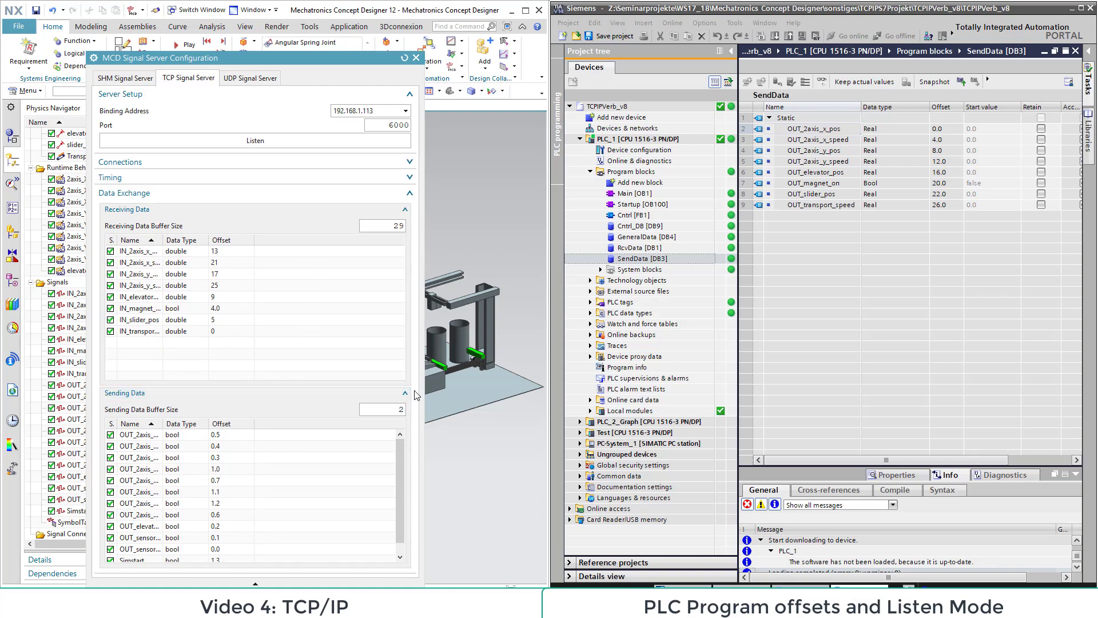
# Step: Set the receiving data offsets of IN_2axis_x_pos to 0 and IN_2axis_x_speed to 4, matching the PLC's SendData block
pyautogui.click(644, 259)
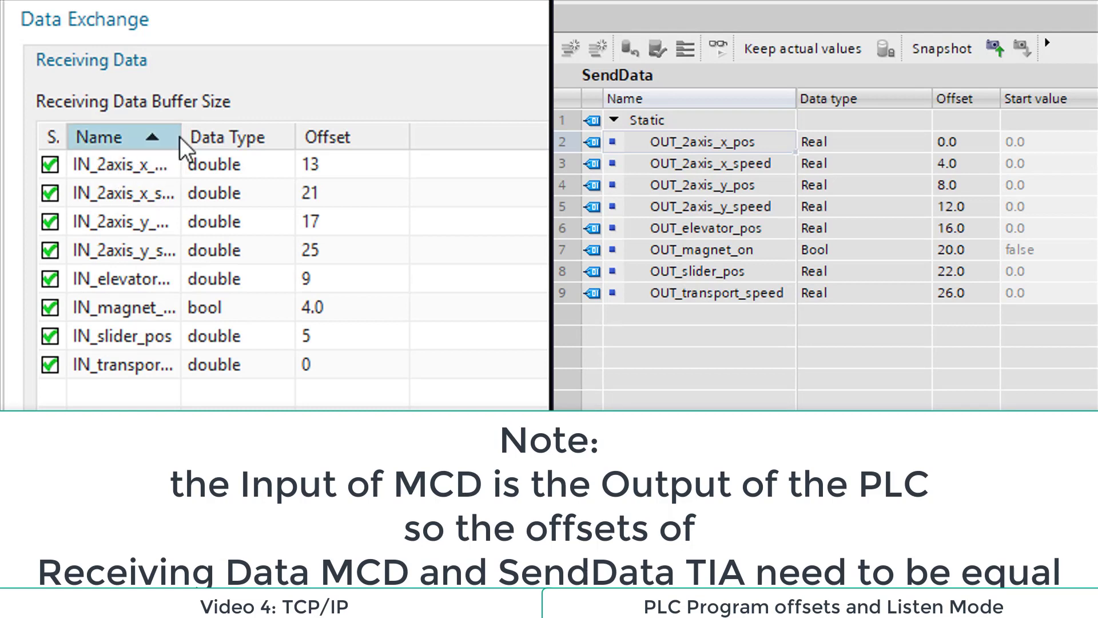
pyautogui.moveTo(180, 137); pyautogui.dragTo(290, 127)
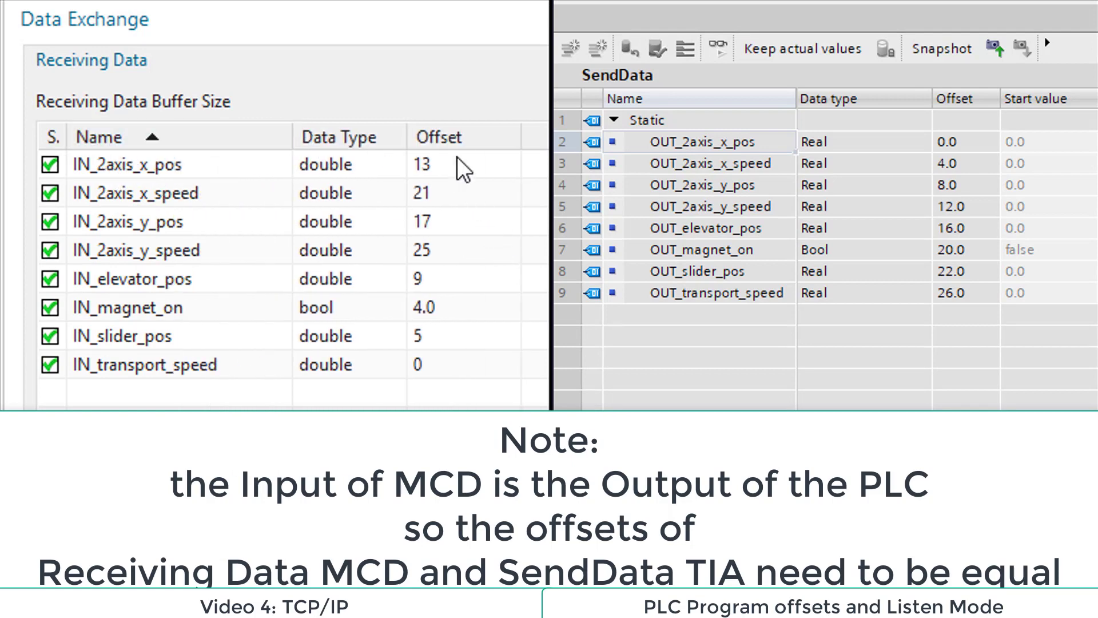
pyautogui.click(462, 171)
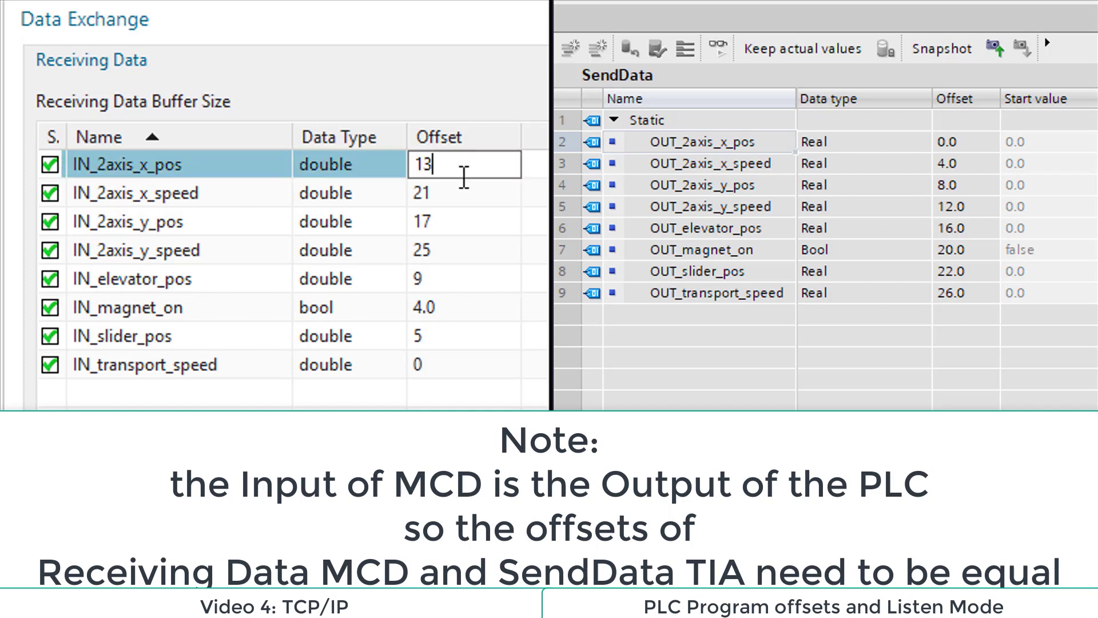
pyautogui.moveTo(442, 167); pyautogui.dragTo(381, 169)
pyautogui.write('0')
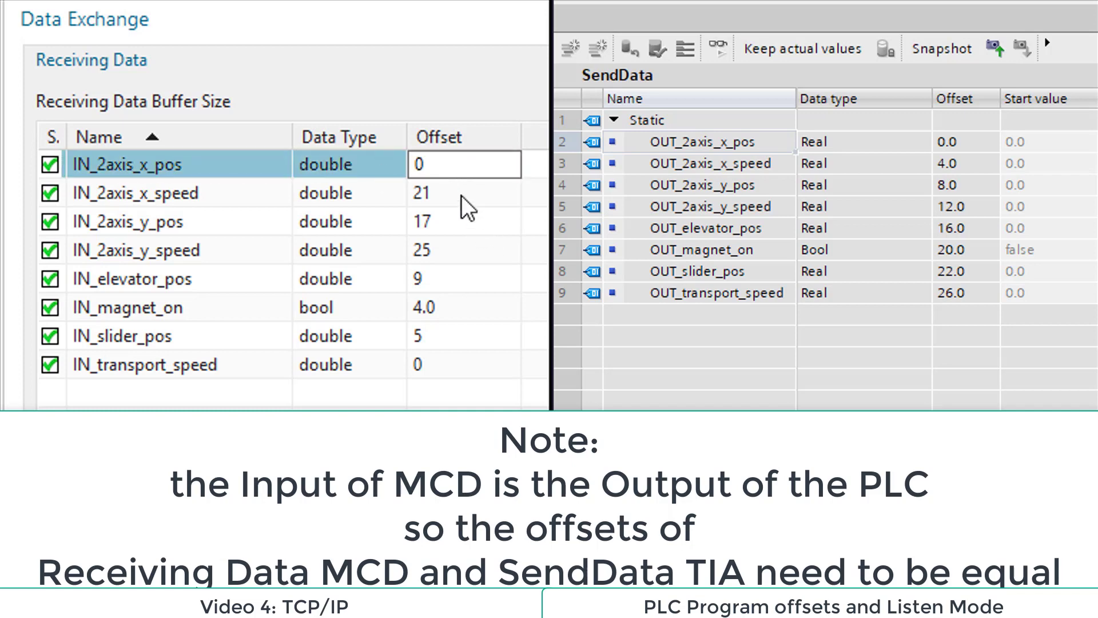
pyautogui.click(486, 195)
pyautogui.moveTo(424, 198); pyautogui.dragTo(392, 192)
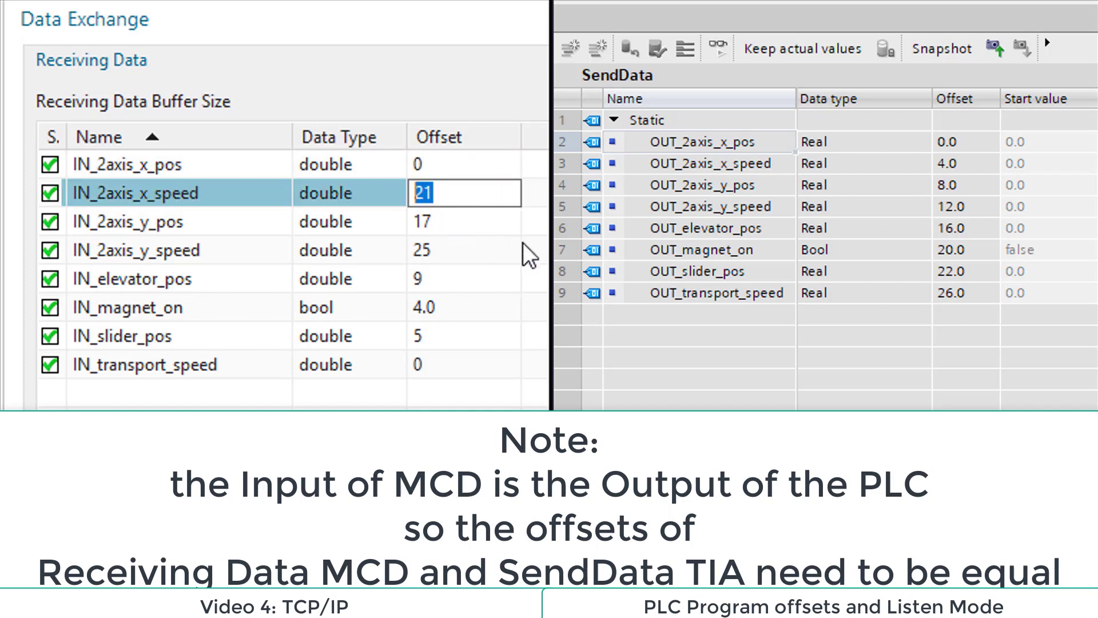
pyautogui.write('4')
pyautogui.press('Return')
# Step: Set the receiving data offsets of IN_2axis_y_pos to 8, IN_2axis_y_speed to 12 and IN_elevator_pos to 16
pyautogui.write('8')
pyautogui.press('Return')
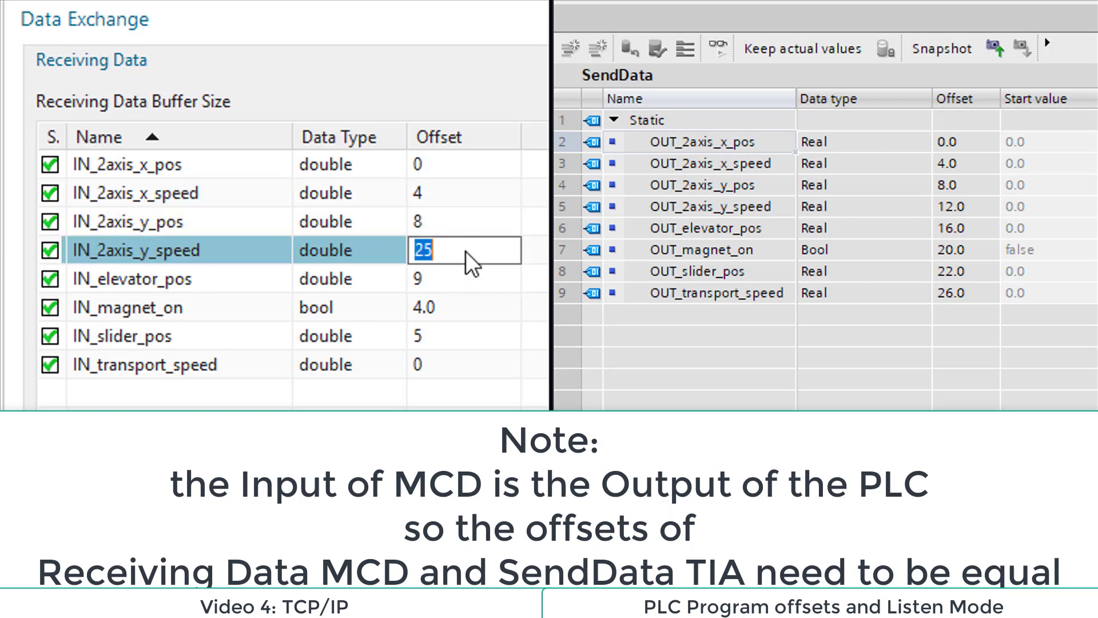
pyautogui.write('12')
pyautogui.press('Return')
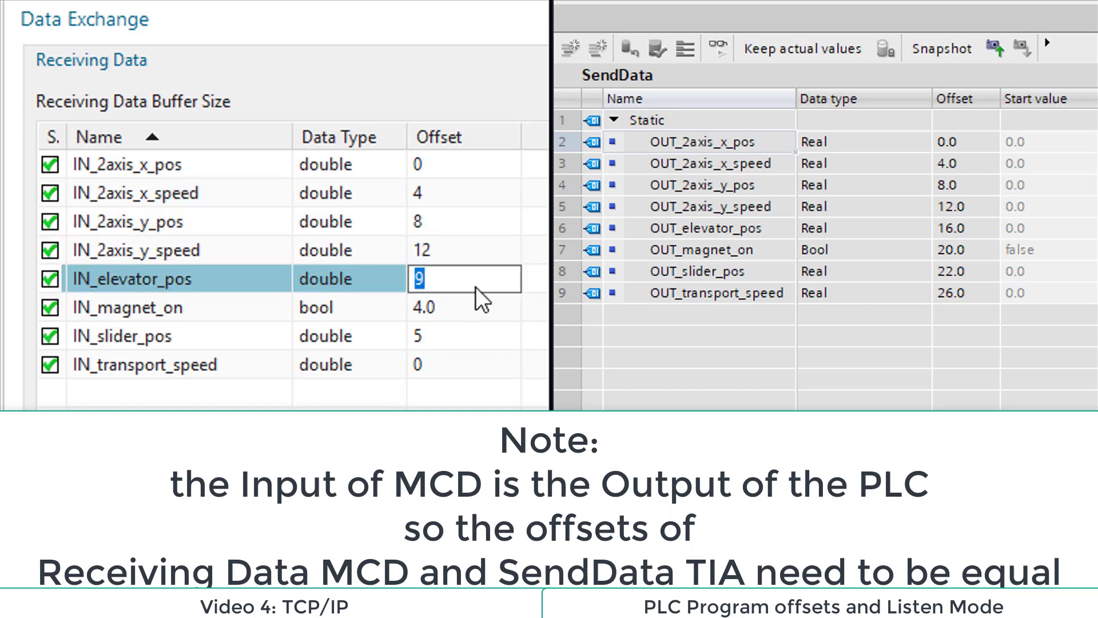
pyautogui.write('16')
pyautogui.press('Return')
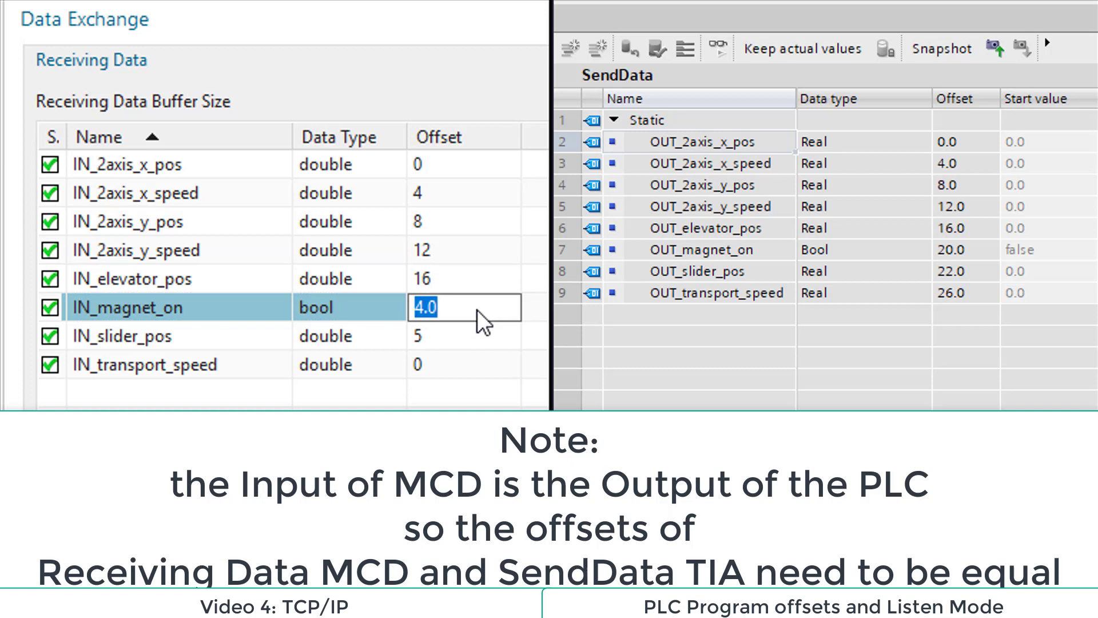
# Step: Set the receiving data offsets of IN_magnet_on to 20.0, IN_slider_pos to 22 and IN_transport_speed to 26
pyautogui.write('20.0')
pyautogui.press('Return')
pyautogui.write('22')
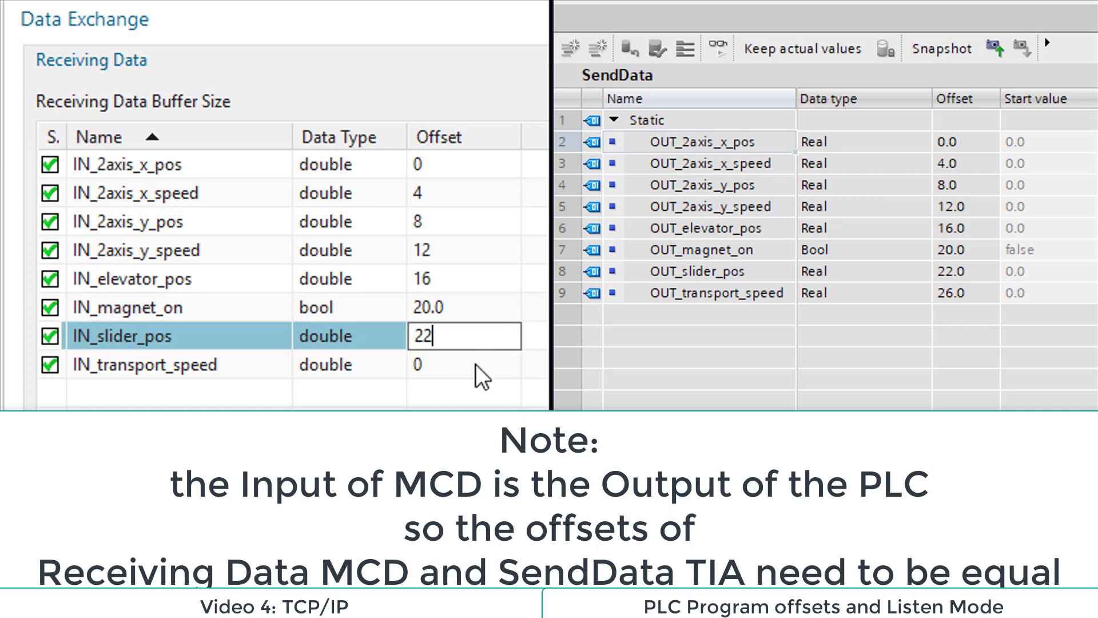
pyautogui.press('Return')
pyautogui.write('26')
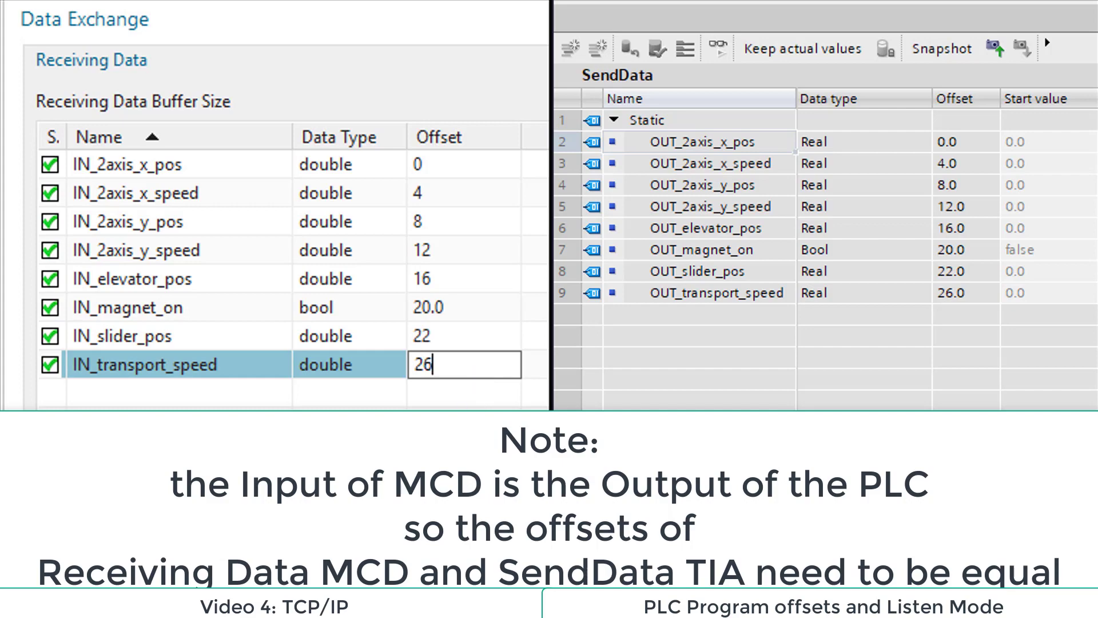
pyautogui.press('Return')
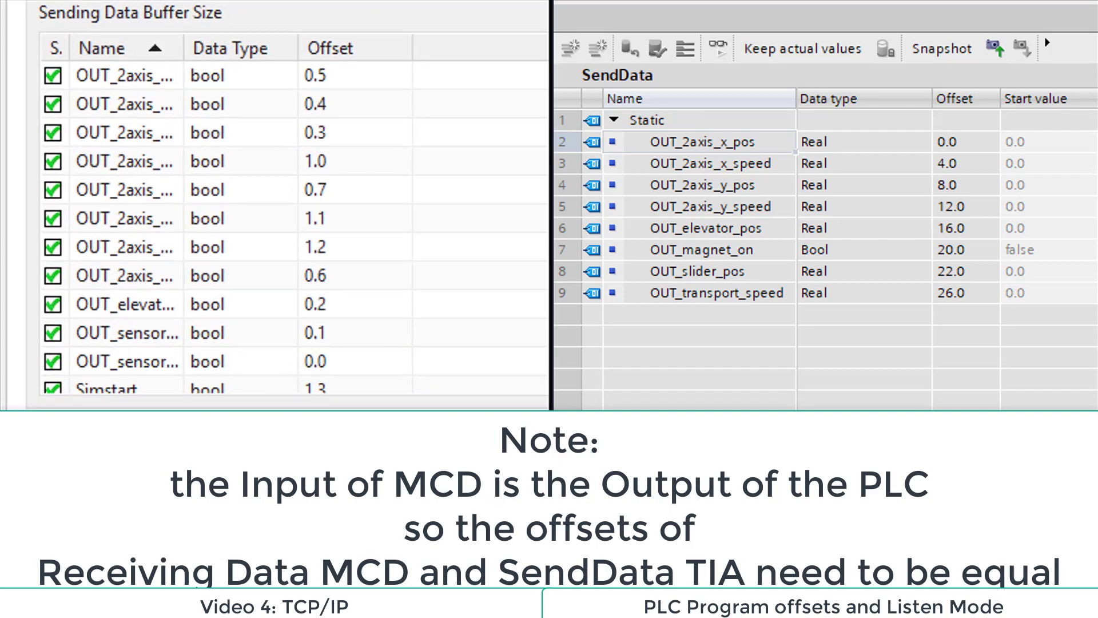
# Step: Set the sending data offset of OUT_2axis_X_container to 0.0, matching the PLC's RcvData block
pyautogui.click(359, 79)
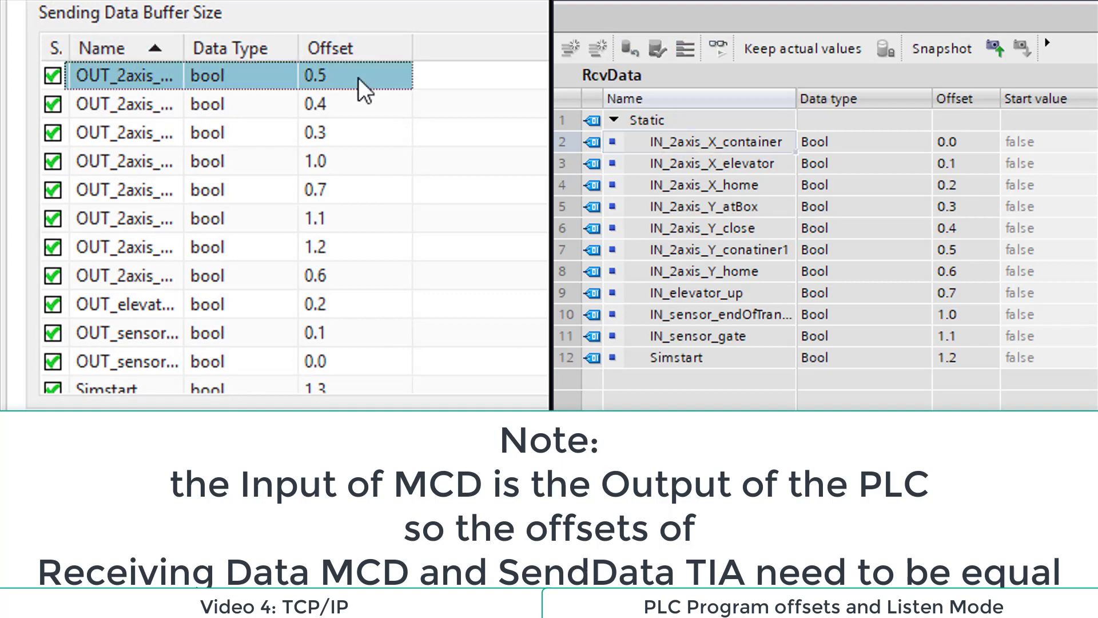
pyautogui.click(359, 79)
pyautogui.write('0')
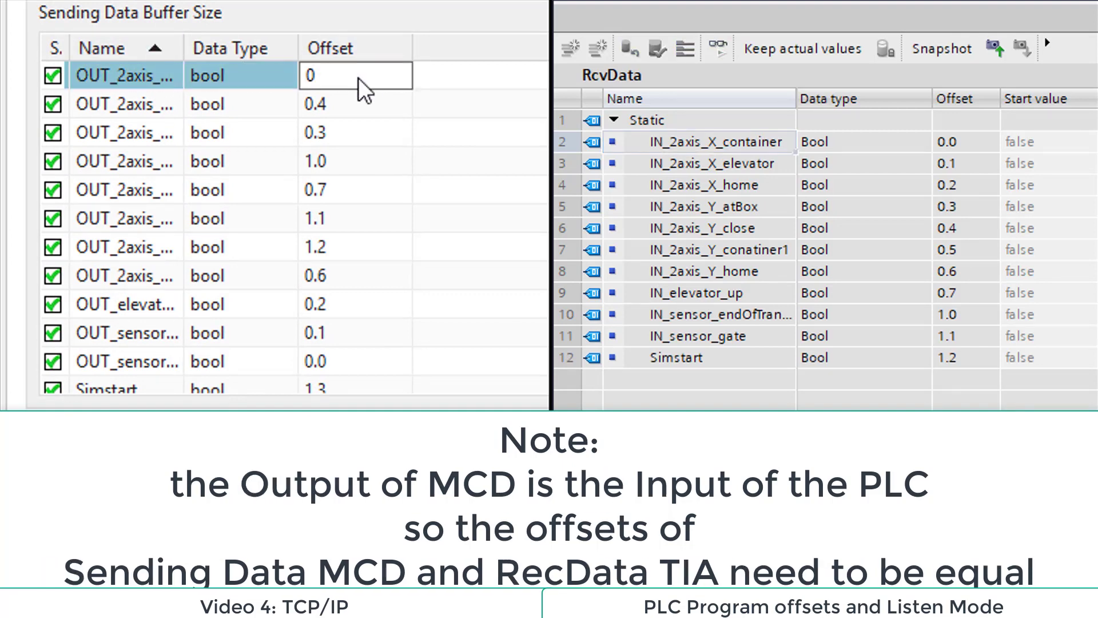
pyautogui.write('.0')
pyautogui.click(497, 235)
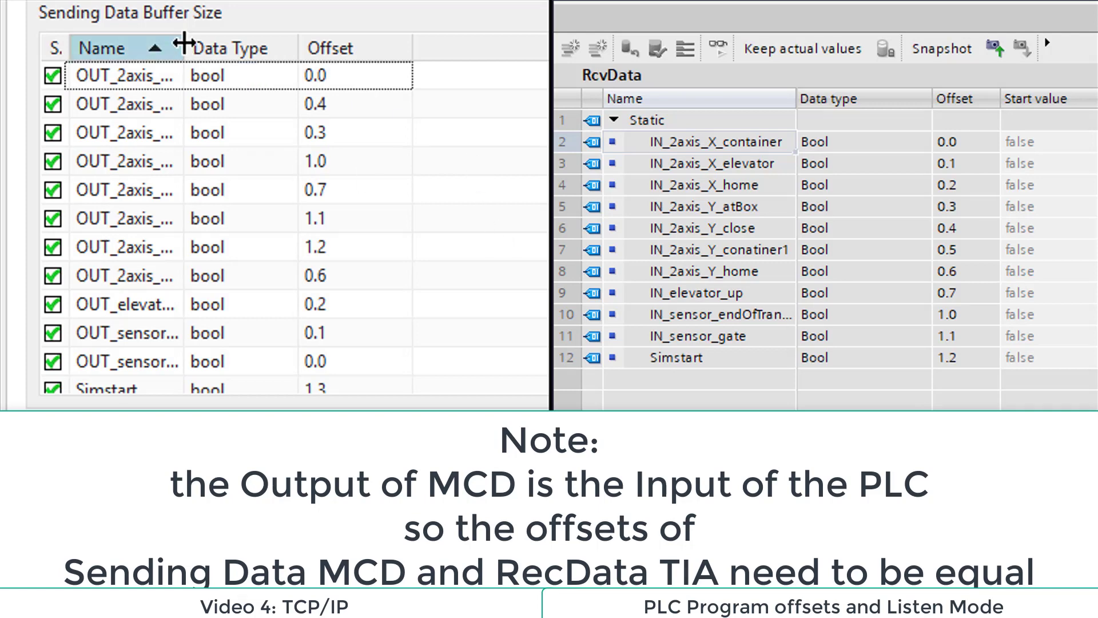
# Step: Widen the sending data names and set the offsets of OUT_2axis_X_elevator to 0.1, OUT_2axis_X_home to 0.2 and OUT_2axis_Y_atBox to 0.3
pyautogui.moveTo(184, 43); pyautogui.dragTo(338, 44)
pyautogui.click(510, 112)
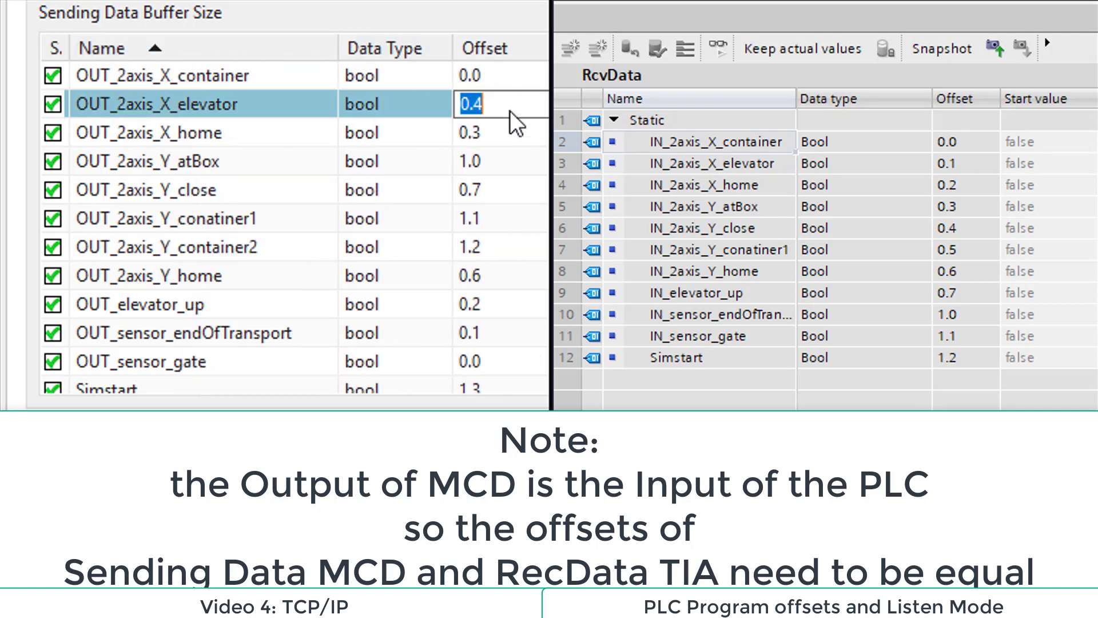
pyautogui.write('0.1')
pyautogui.click(517, 153)
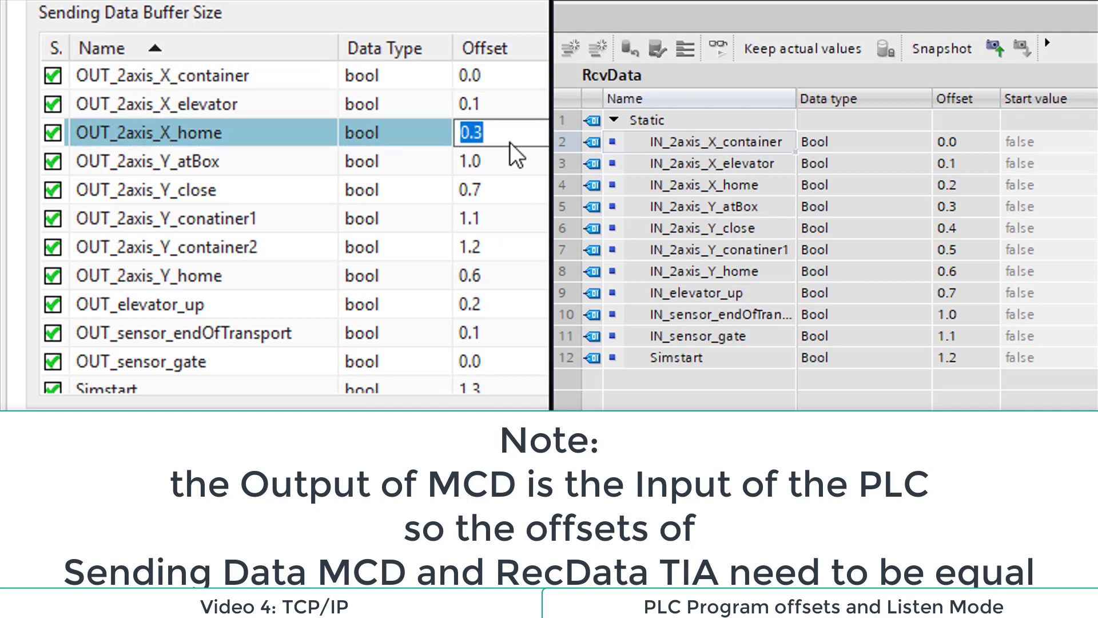
pyautogui.write('0.2')
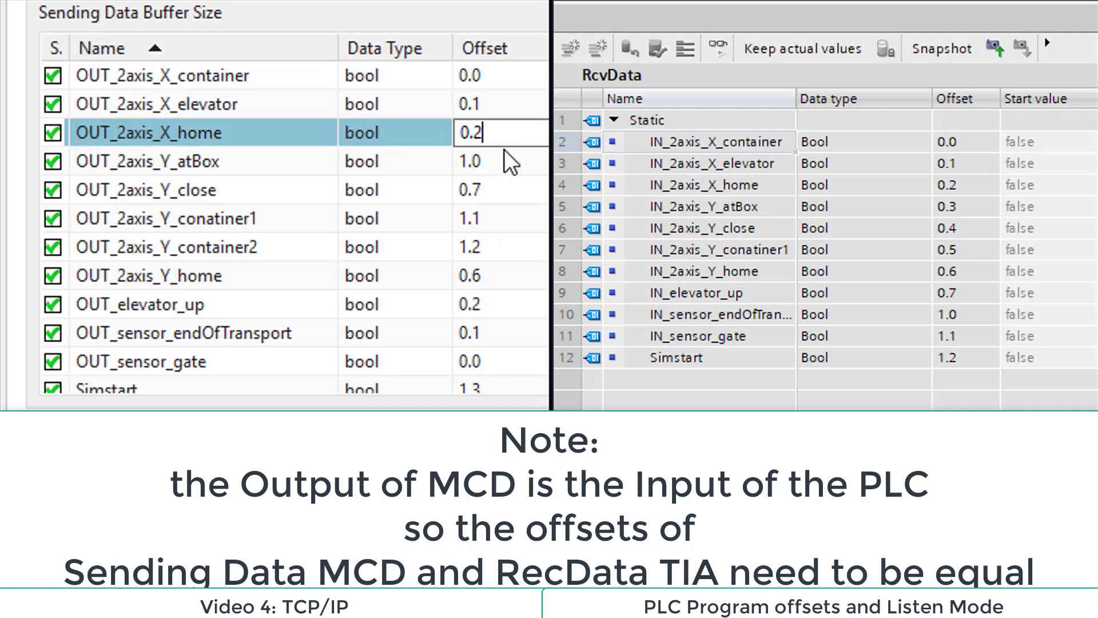
pyautogui.click(510, 161)
pyautogui.write('0.3')
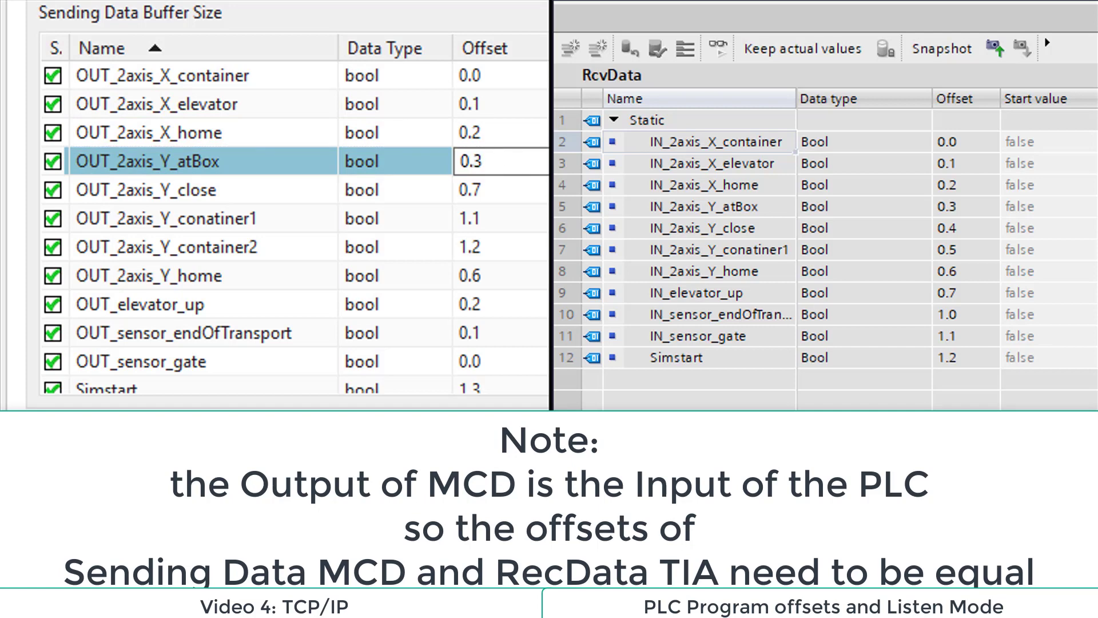
# Step: Set the sending data offsets of OUT_2axis_Y_close to 0.4 and OUT_2axis_Y_conatiner1 to 0.5
pyautogui.click(534, 217)
pyautogui.click(529, 180)
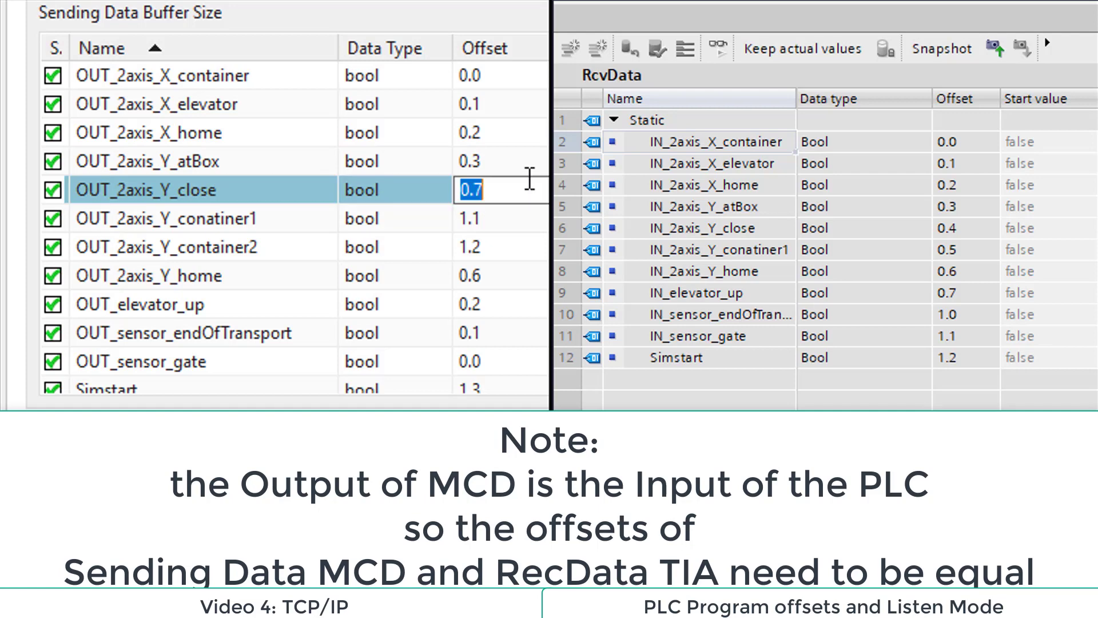
pyautogui.write('0.4')
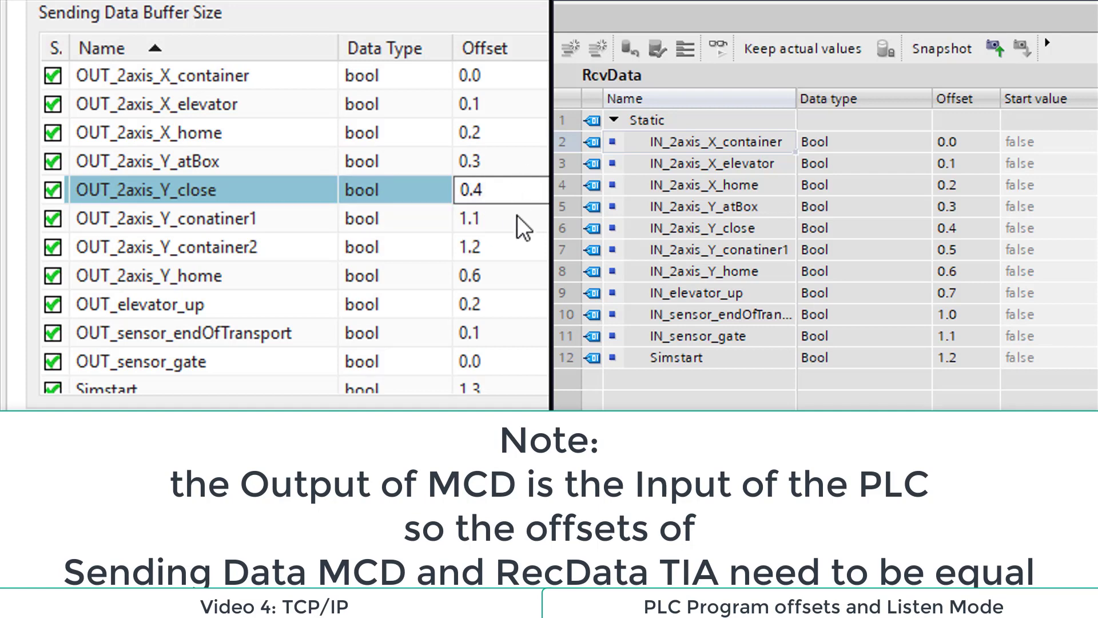
pyautogui.click(543, 216)
pyautogui.write('0')
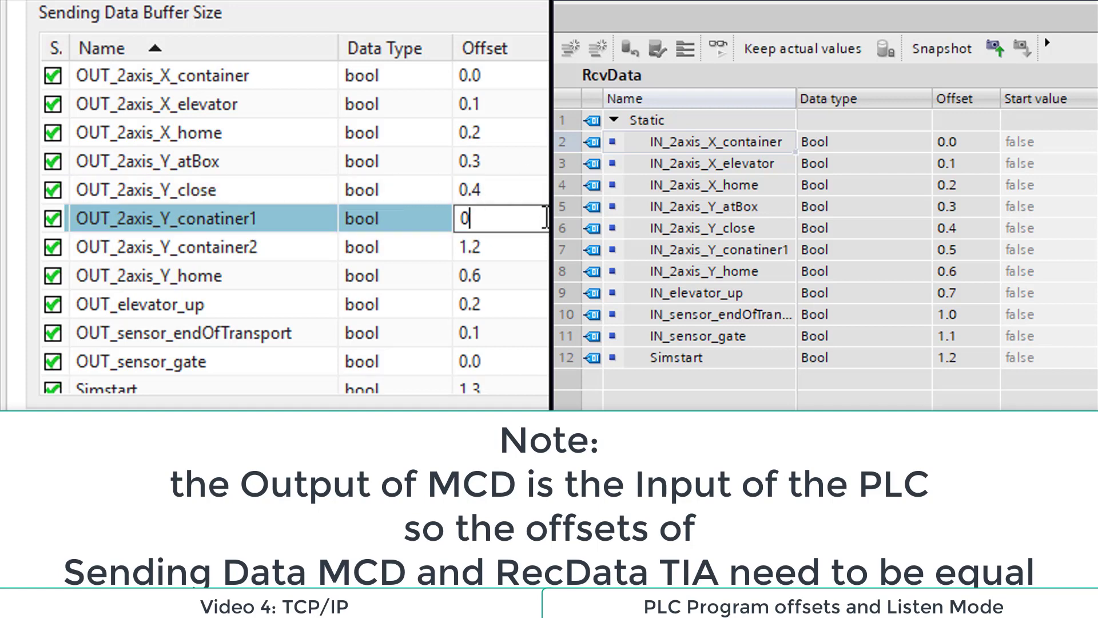
pyautogui.write('.5')
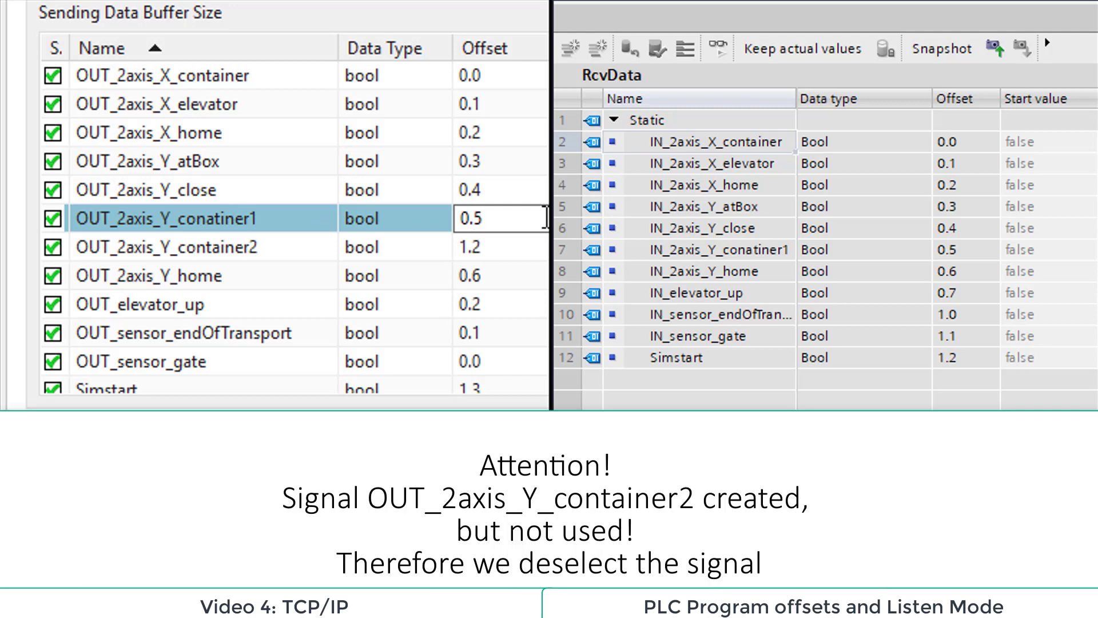
# Step: Deselect the unused OUT_2axis_Y_container2 signal and set the sending offsets of OUT_2axis_Y_home to 0.6 and OUT_elevator_up to 0.7
pyautogui.click(528, 252)
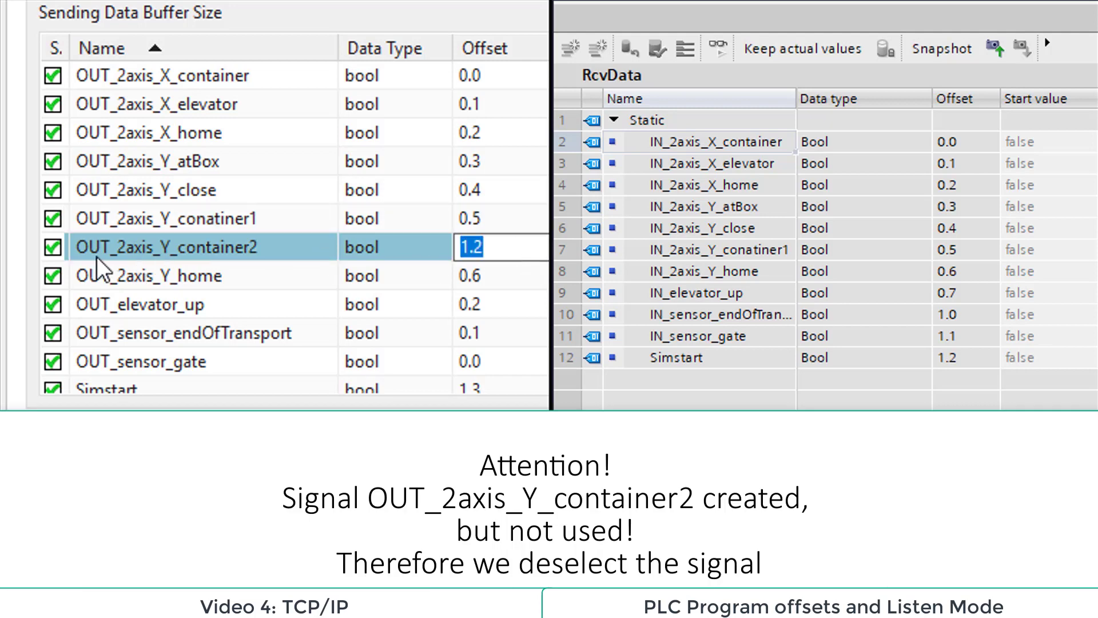
pyautogui.click(53, 247)
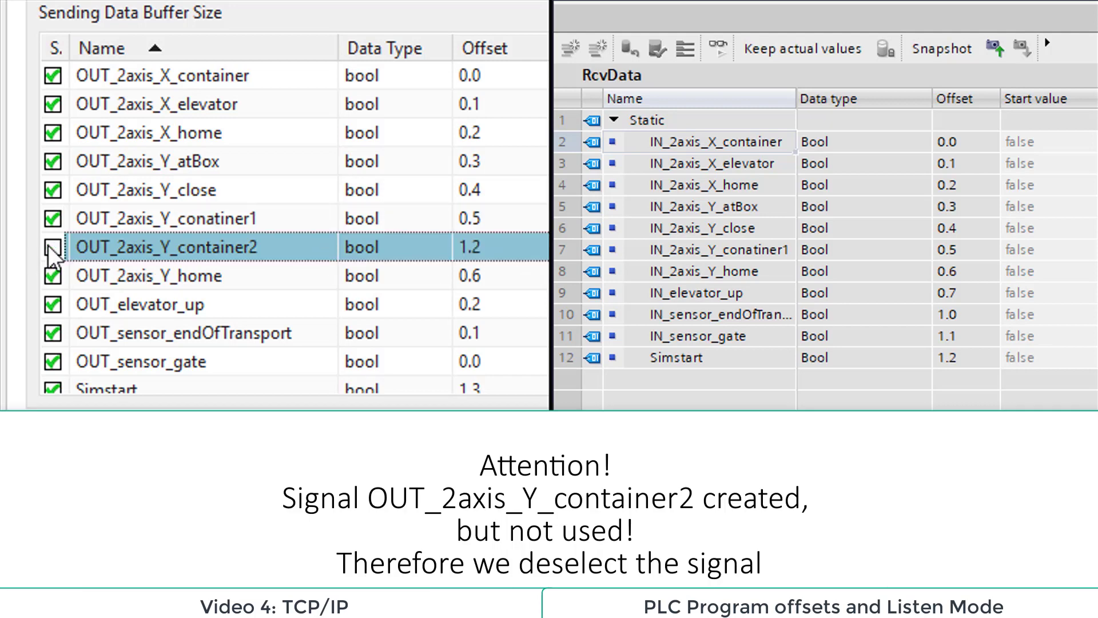
pyautogui.click(518, 277)
pyautogui.write('0.6')
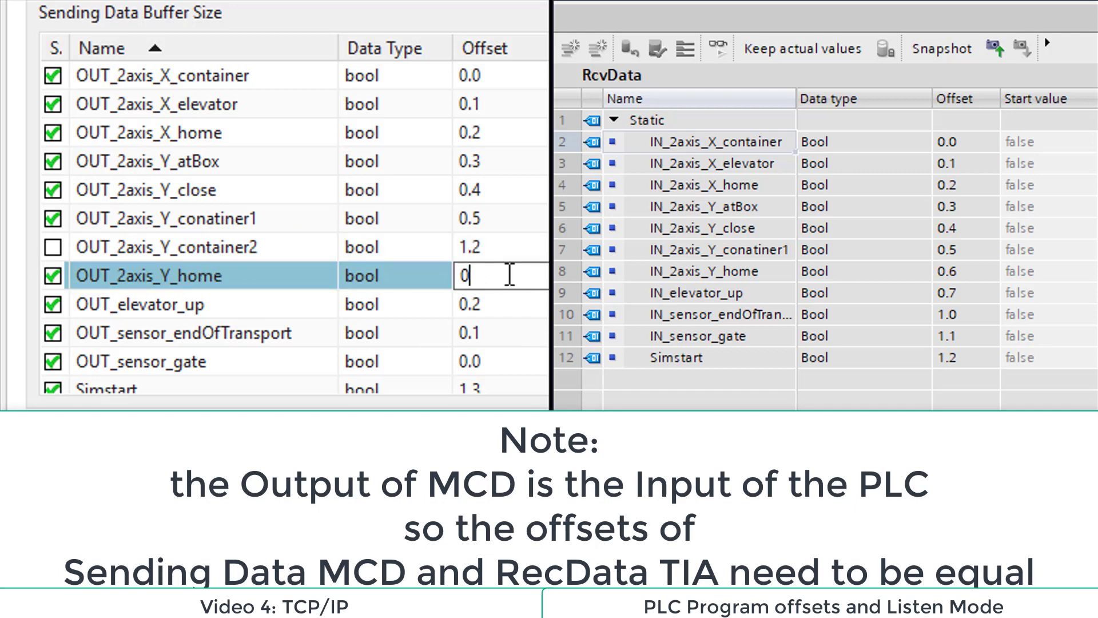
pyautogui.click(529, 313)
pyautogui.write('0.7')
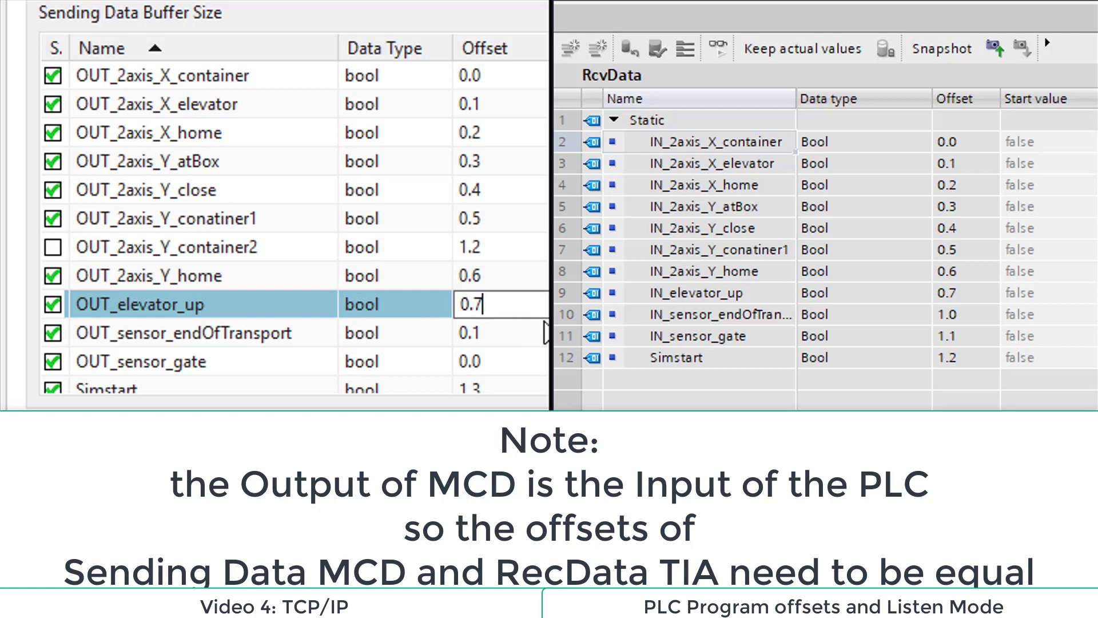
# Step: Set the sending data offsets of OUT_sensor_endOfTransport to 1.0, OUT_sensor_gate to 1.1 and Simstart to 1.2
pyautogui.click(543, 333)
pyautogui.write('1.0')
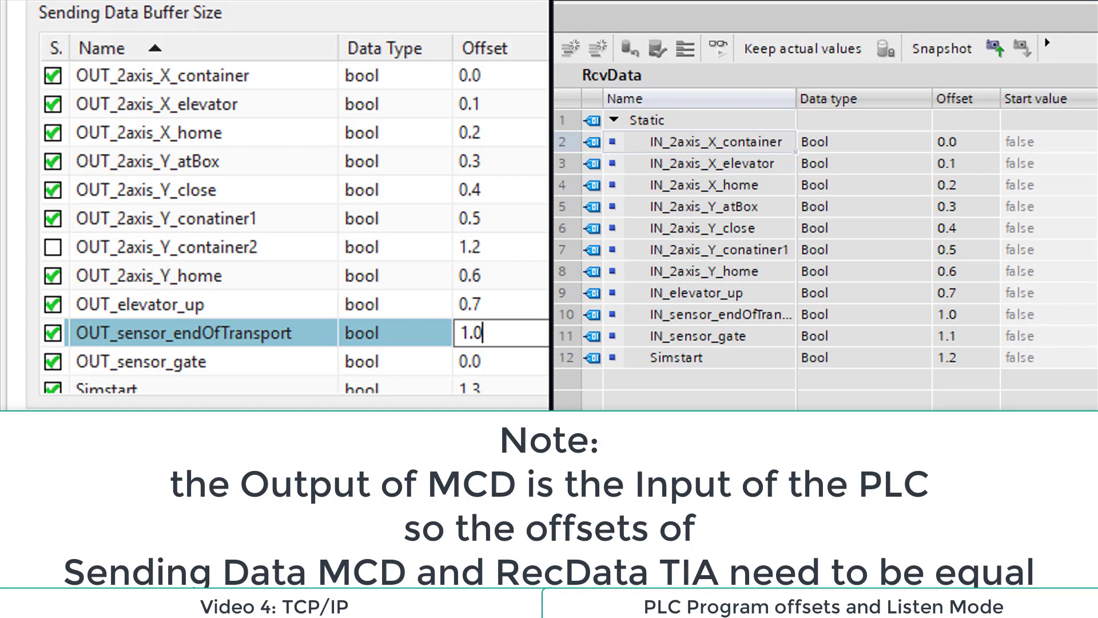
pyautogui.click(513, 365)
pyautogui.write('1.1')
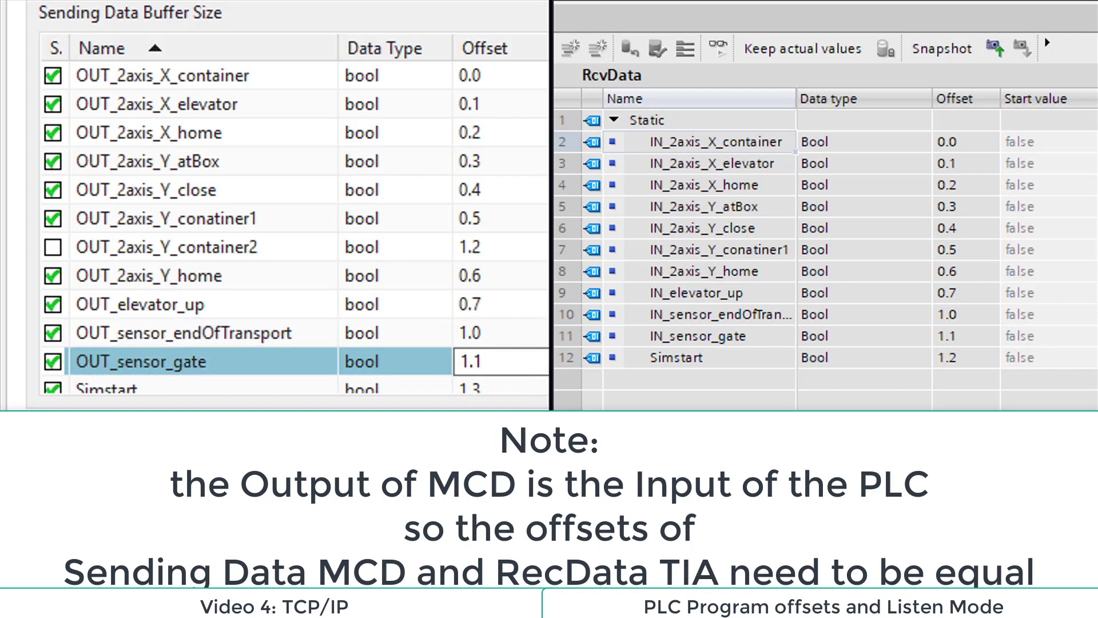
pyautogui.scroll(-1, 295, 231)
pyautogui.click(496, 369)
pyautogui.write('1.2')
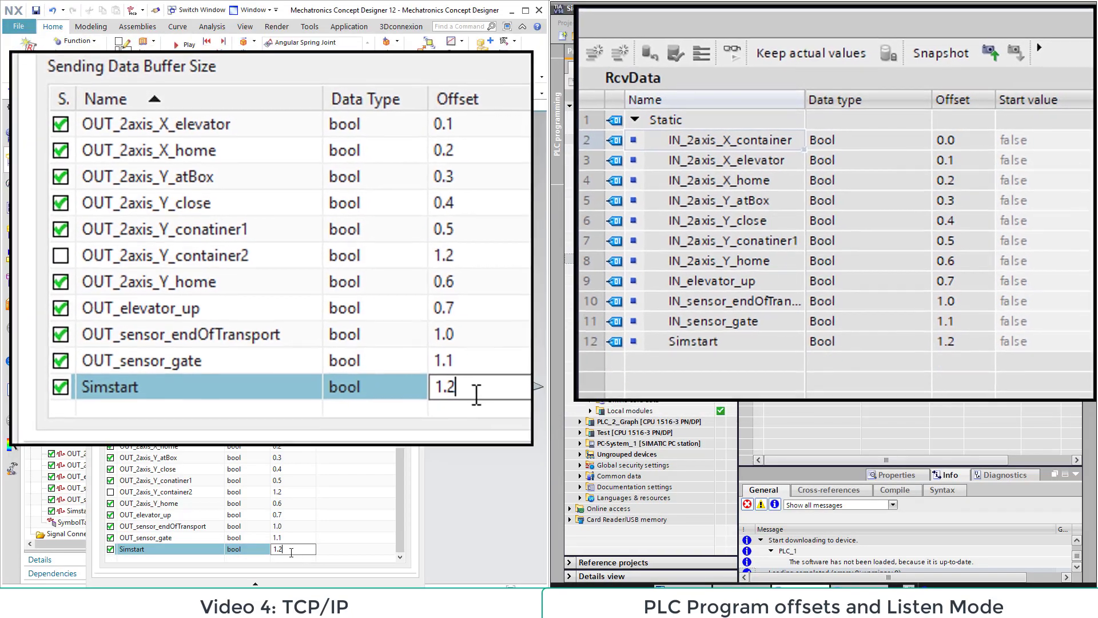
pyautogui.click(319, 516)
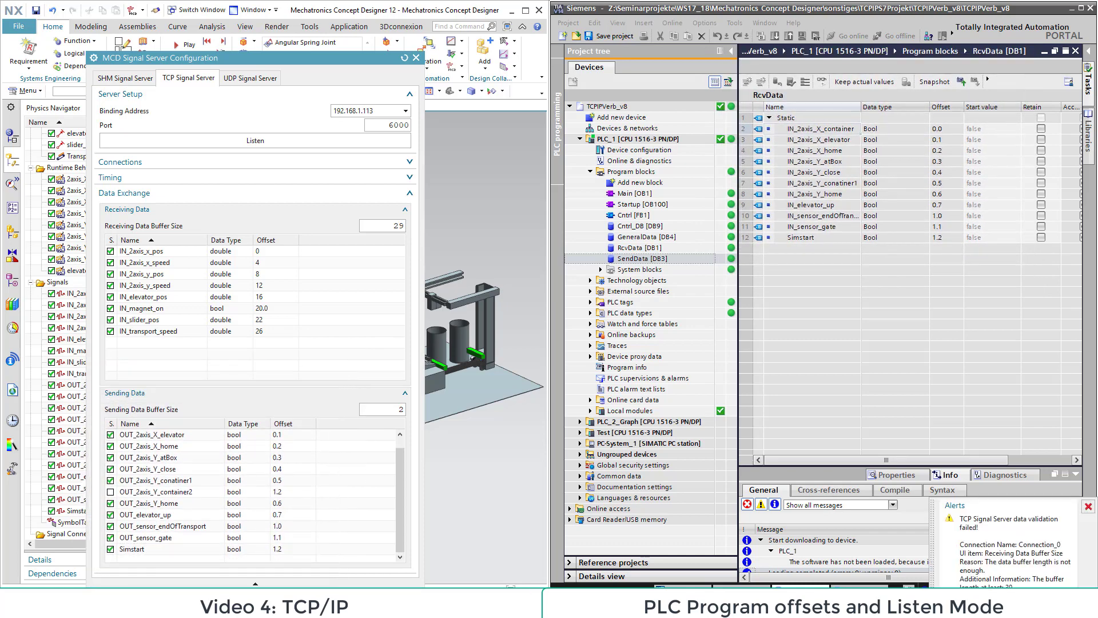
# Step: Set the receiving data buffer size to 30, then start the TCP signal server listening and close its configuration
pyautogui.doubleClick(381, 225)
pyautogui.press('BackSpace')
pyautogui.press('Return')
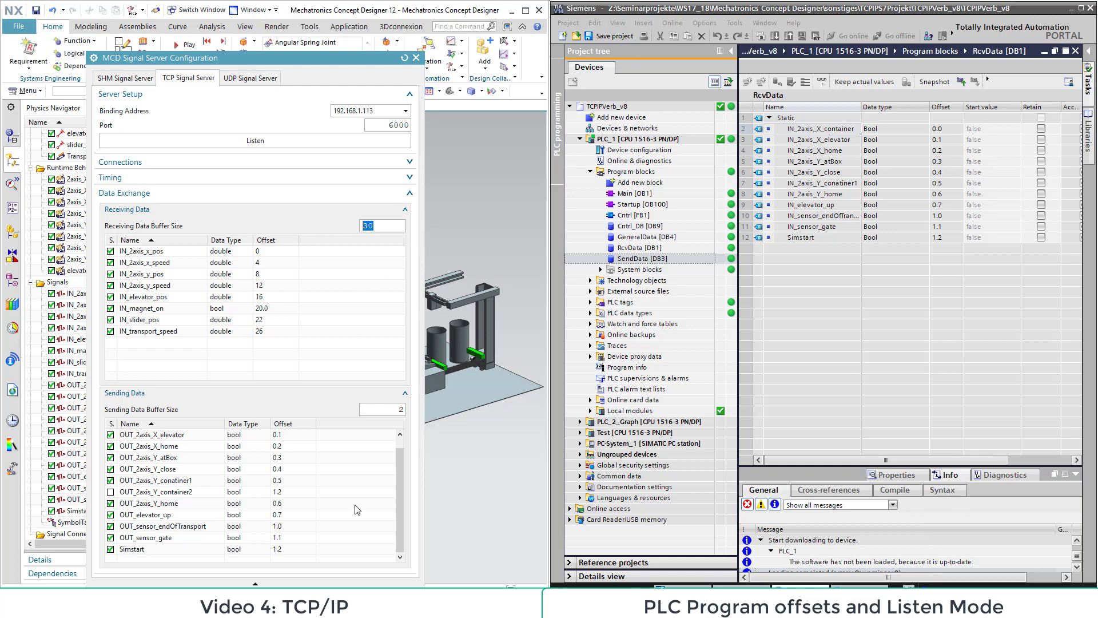
pyautogui.click(257, 142)
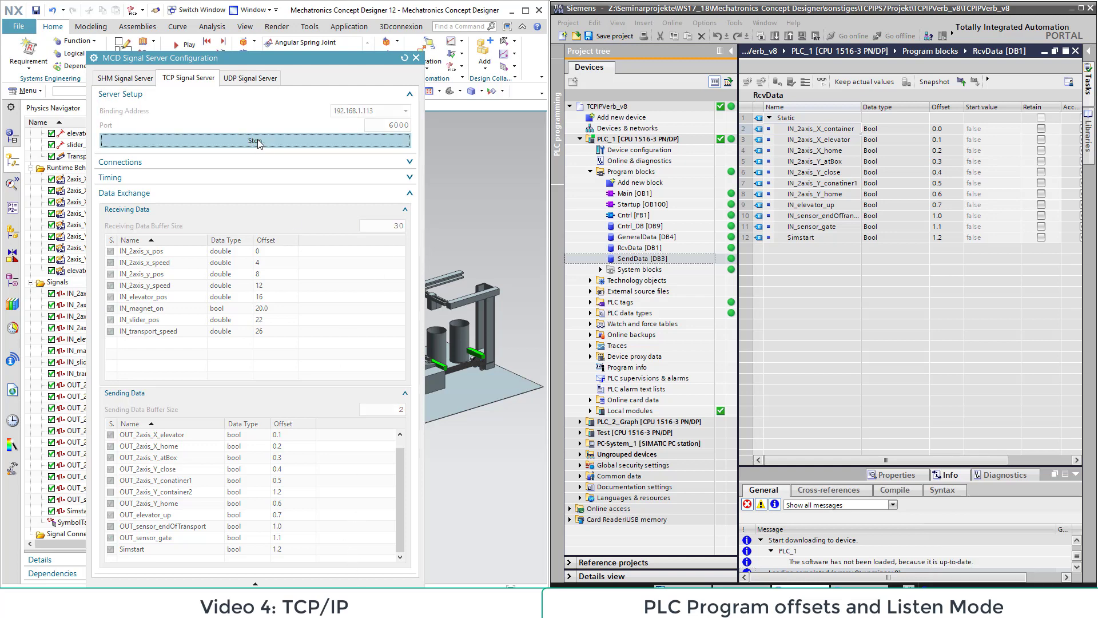
pyautogui.click(364, 599)
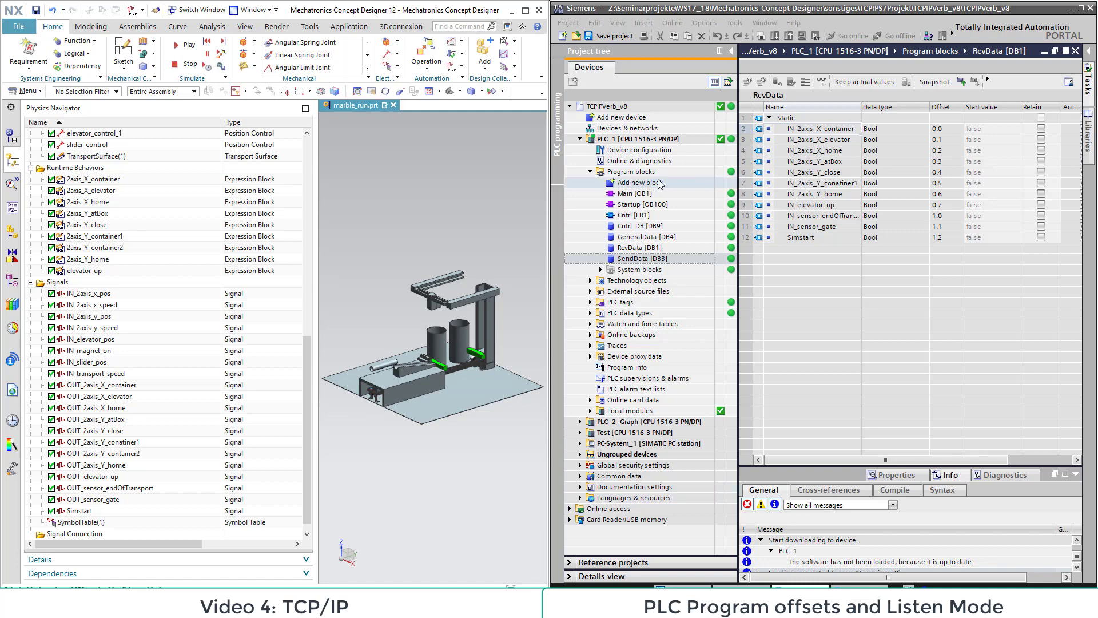
# Step: Switch to TIA Portal, open the Main [OB1] program block and collapse the project tree to widen the editor
pyautogui.click(629, 193)
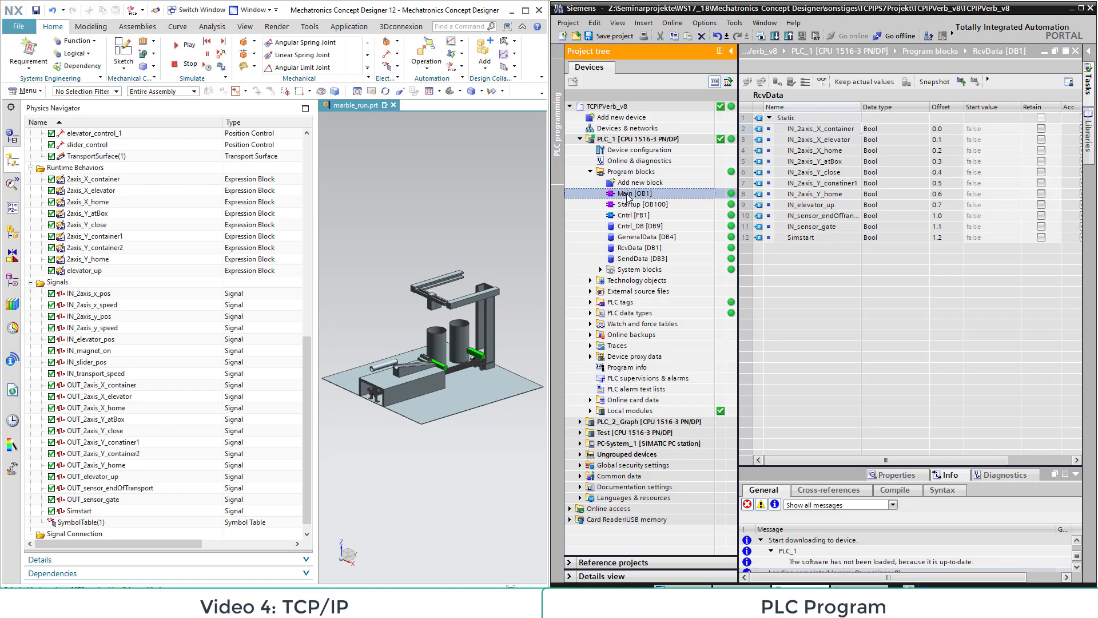
pyautogui.doubleClick(627, 195)
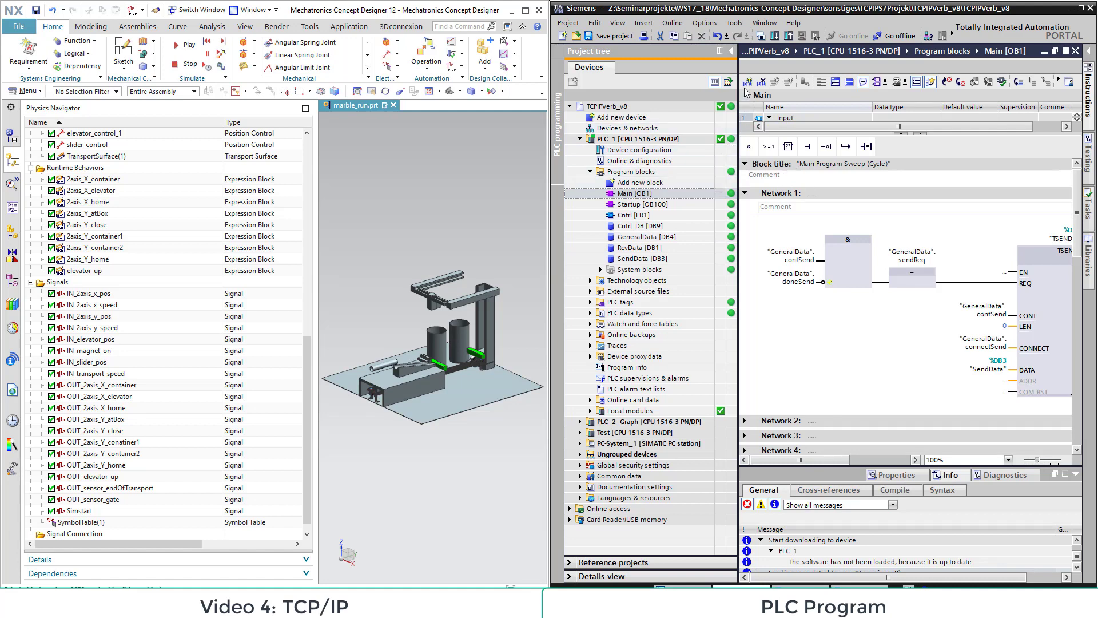
pyautogui.click(731, 52)
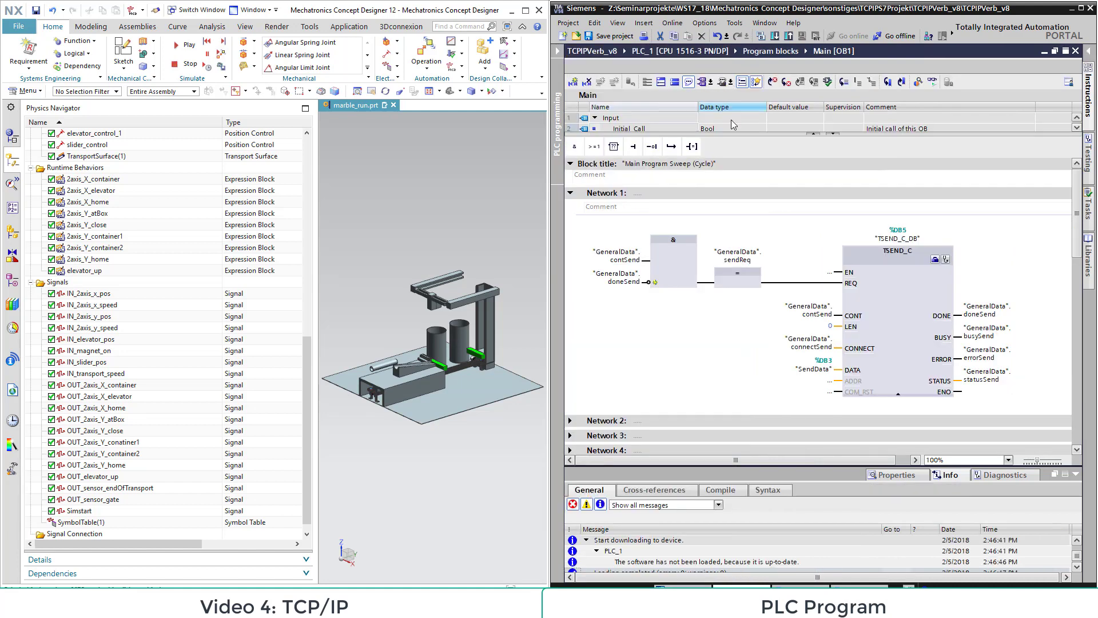